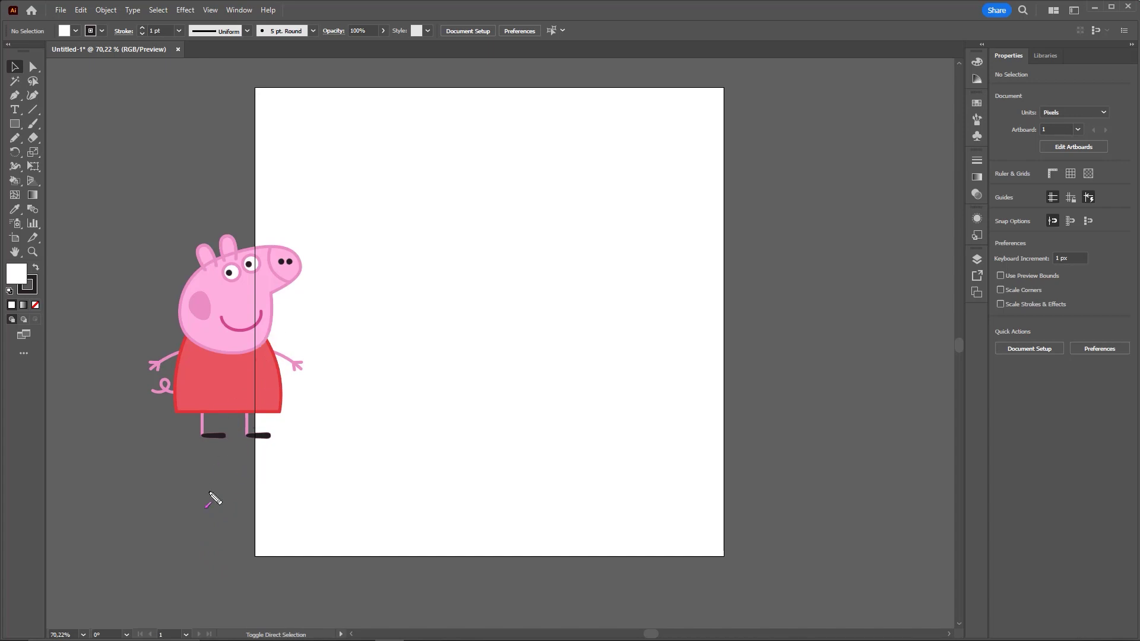
Step: Open the Rectangle tool's flyout to reveal the Ellipse Tool
drag(167, 542, 229, 435)
mouse_move(229, 264)
mouse_down()
mouse_move(189, 280)
mouse_move(181, 339)
mouse_move(274, 311)
mouse_move(265, 297)
mouse_up()
key(ctrl+z)
drag(340, 208, 27, 126)
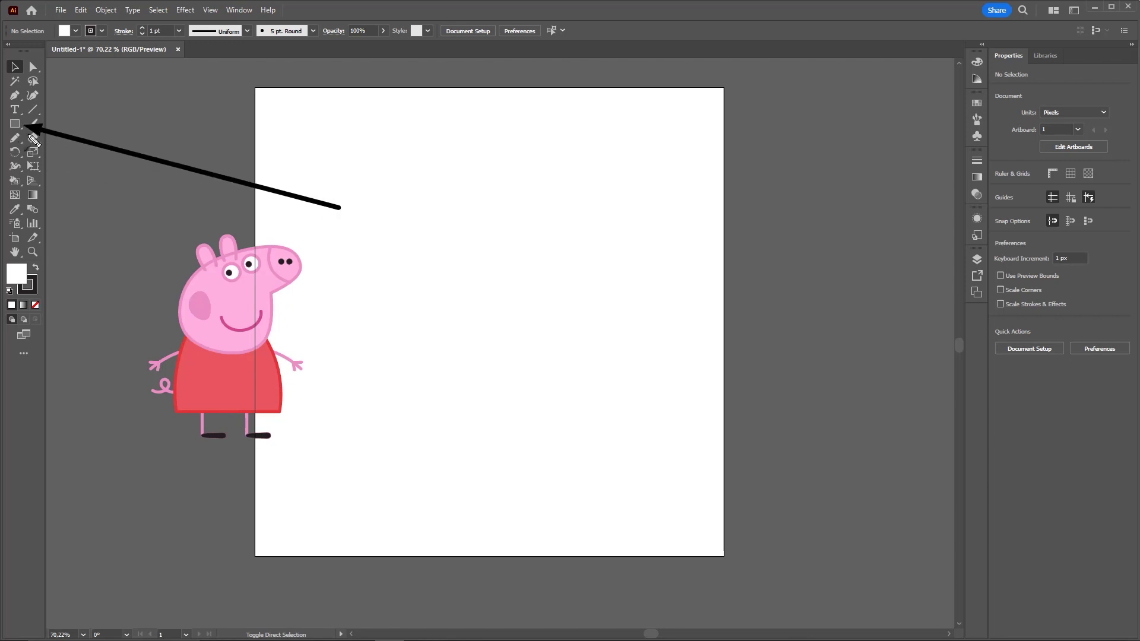
key(ctrl+z)
right_click(15, 124)
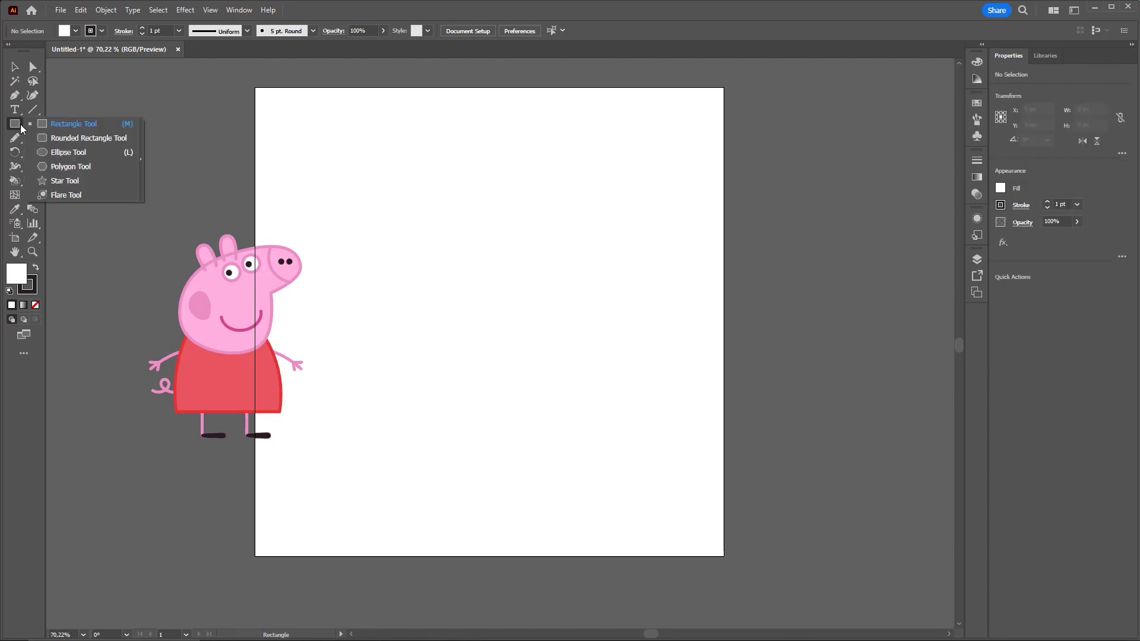
Step: Shift-drag a perfect circle, about 344 px across, with the Ellipse Tool beside the reference
click(71, 153)
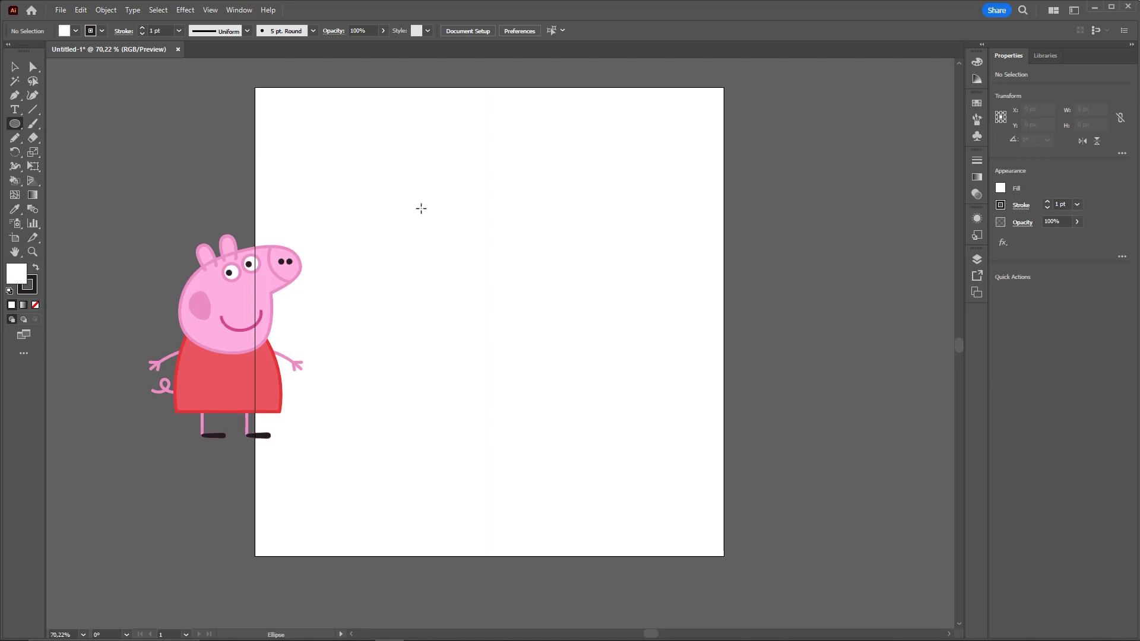
mouse_move(416, 204)
mouse_down()
mouse_move(583, 304)
mouse_move(538, 294)
mouse_move(564, 295)
mouse_move(445, 402)
mouse_up()
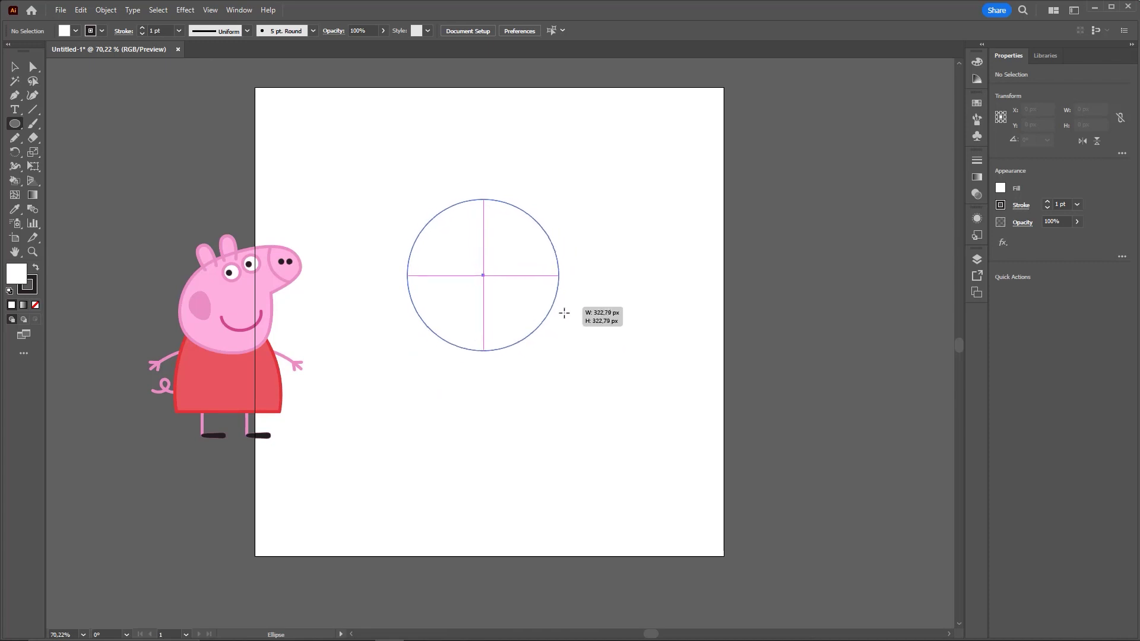
drag(445, 401, 567, 317)
key(v)
scroll(522, 285, up, 1)
Step: Select the new circle with the Selection tool
click(675, 255)
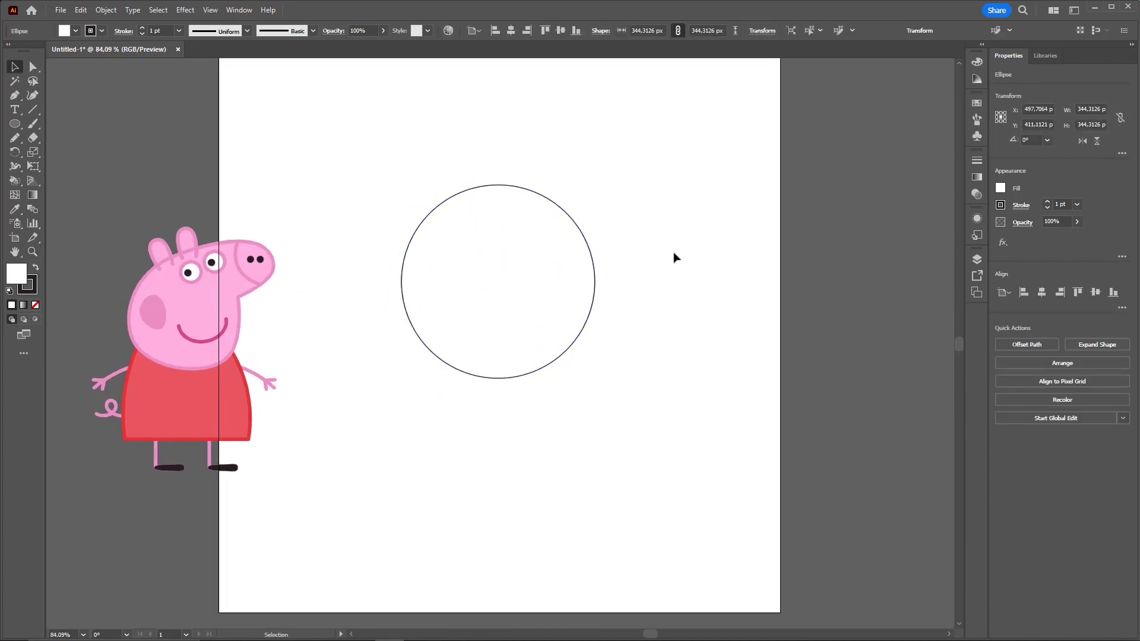
click(525, 273)
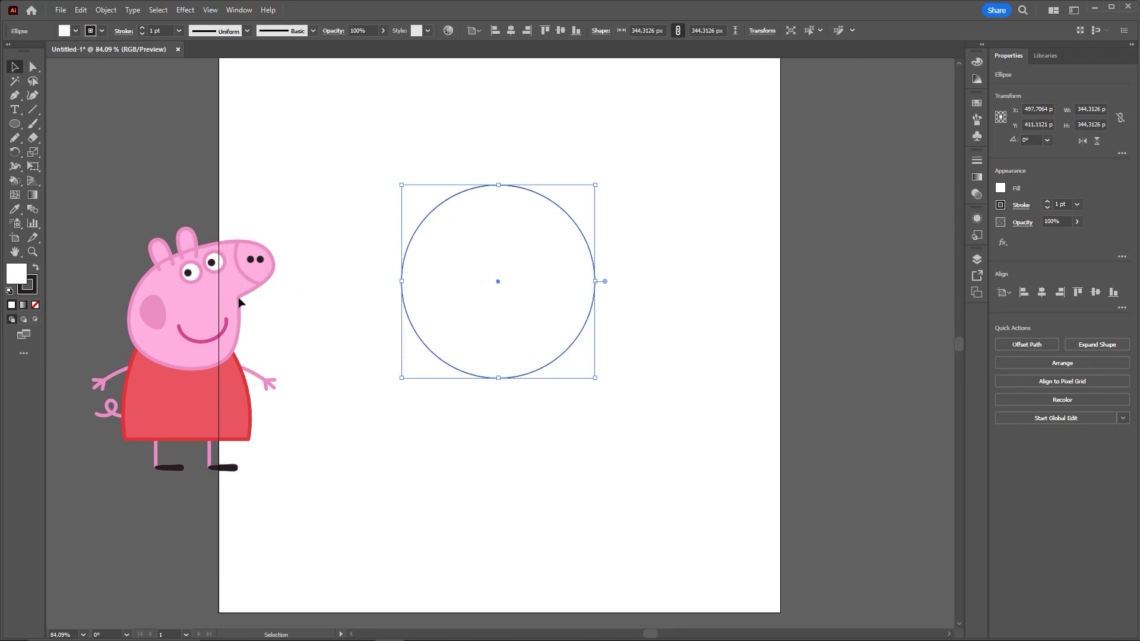
click(639, 209)
click(505, 296)
key(shift+n)
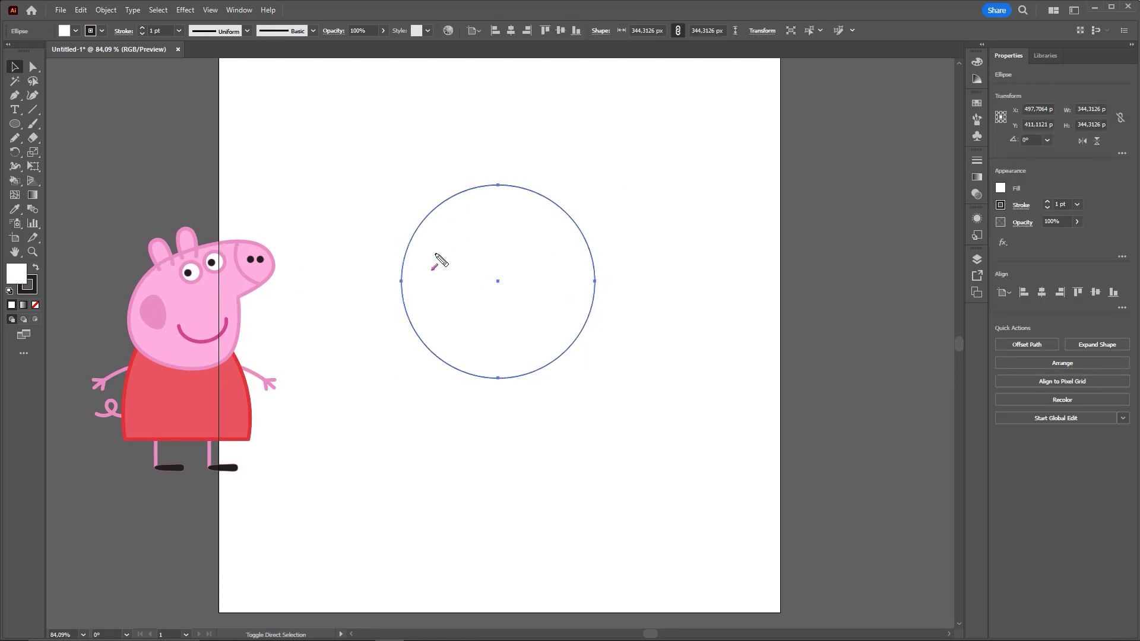
drag(349, 226, 23, 72)
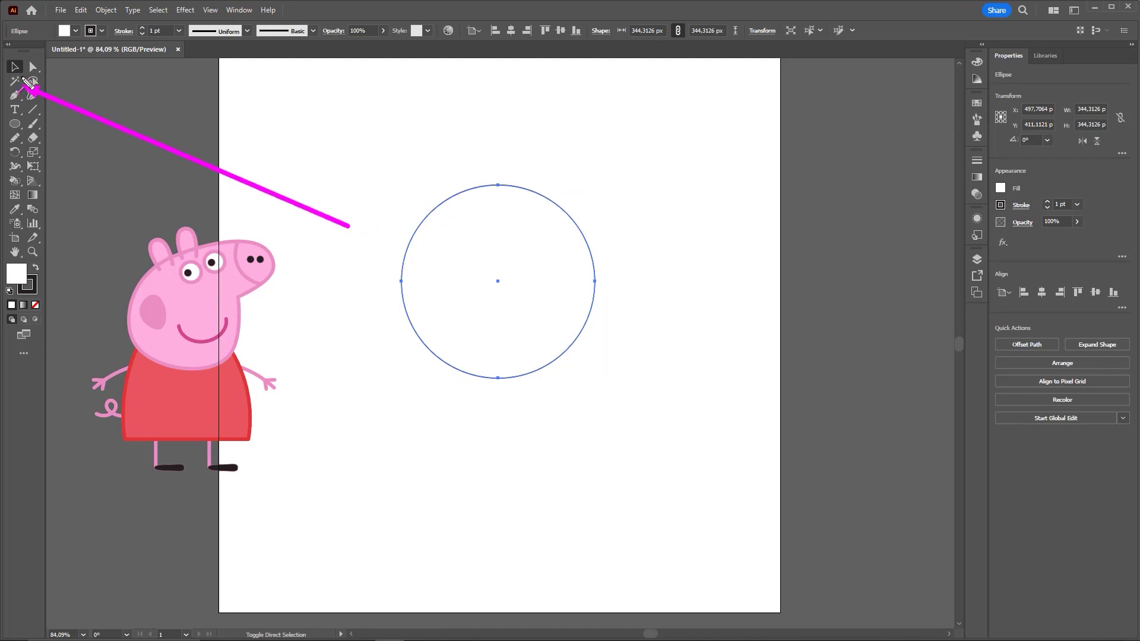
click(15, 67)
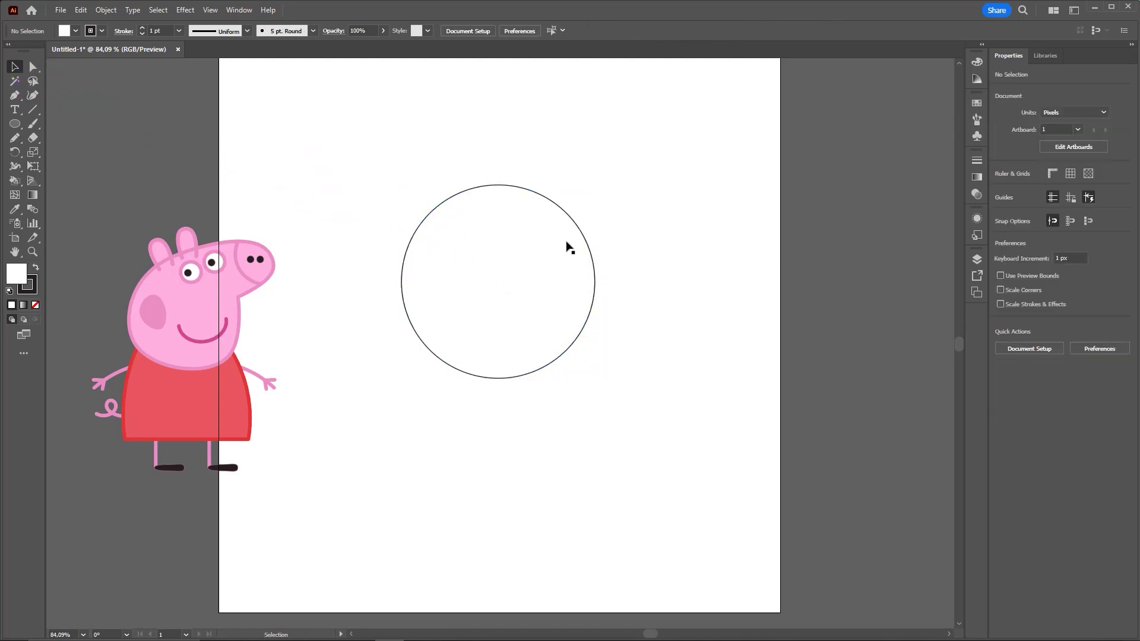
click(538, 366)
key(shift+n)
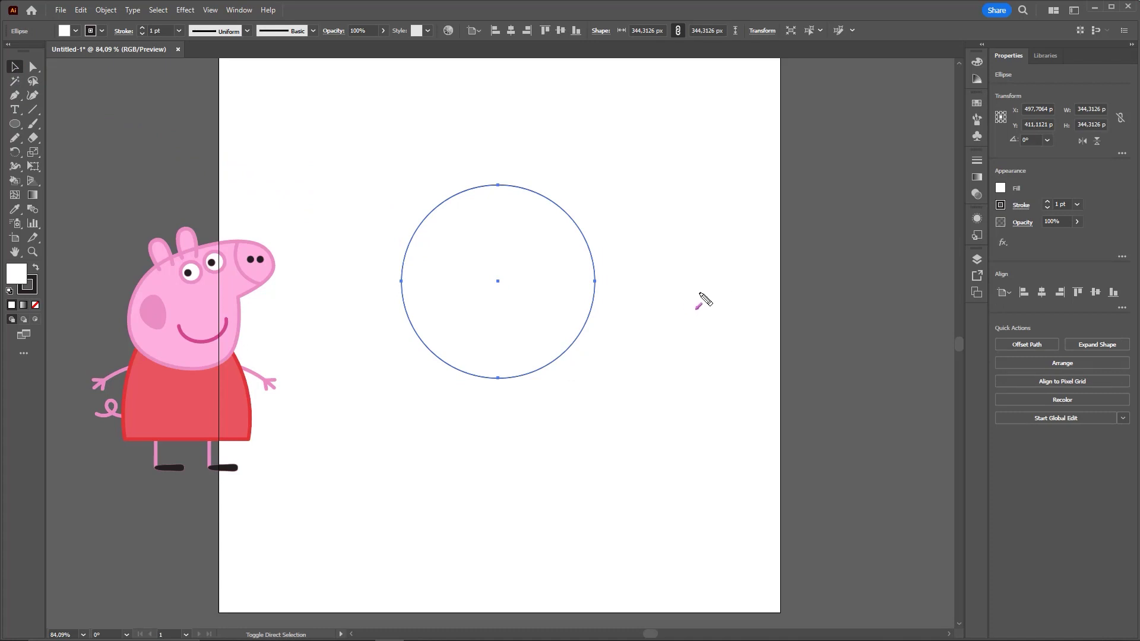
mouse_move(662, 398)
mouse_down()
mouse_move(939, 179)
mouse_move(977, 170)
mouse_up()
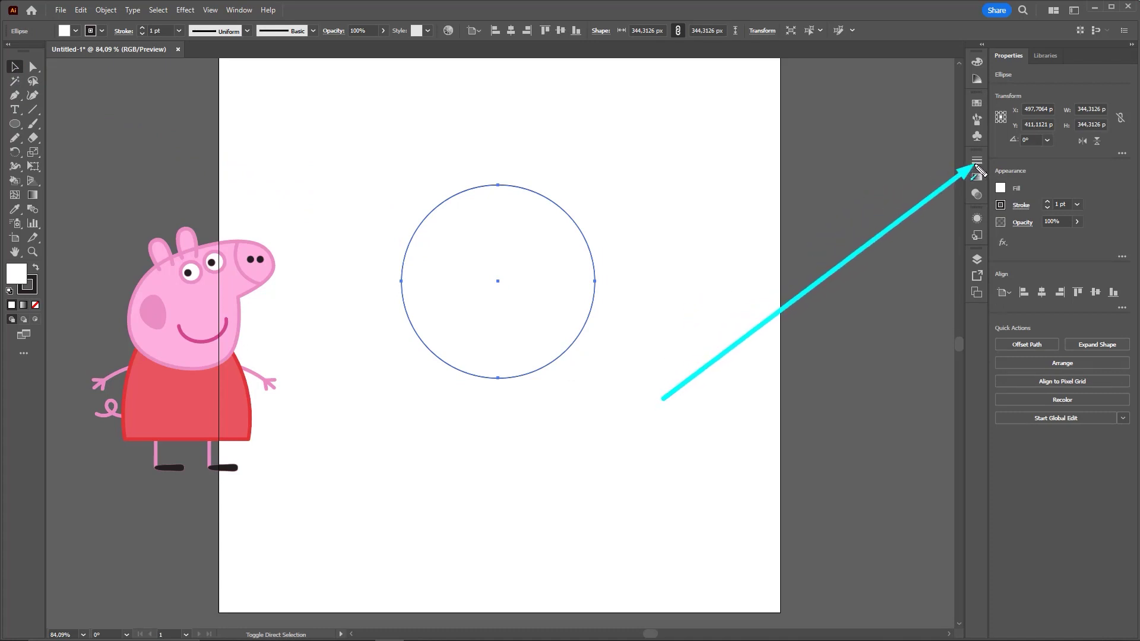
Step: Set the circle's stroke weight to 12 pt in the Stroke panel, then collapse the panel
click(978, 165)
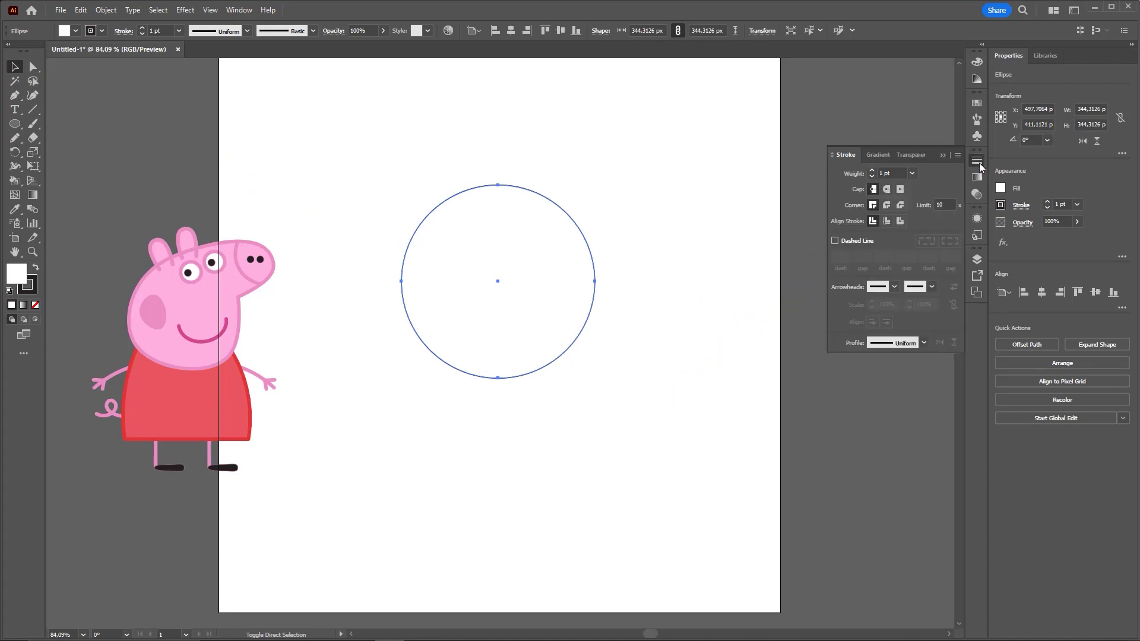
click(892, 172)
text(2)
key(Return)
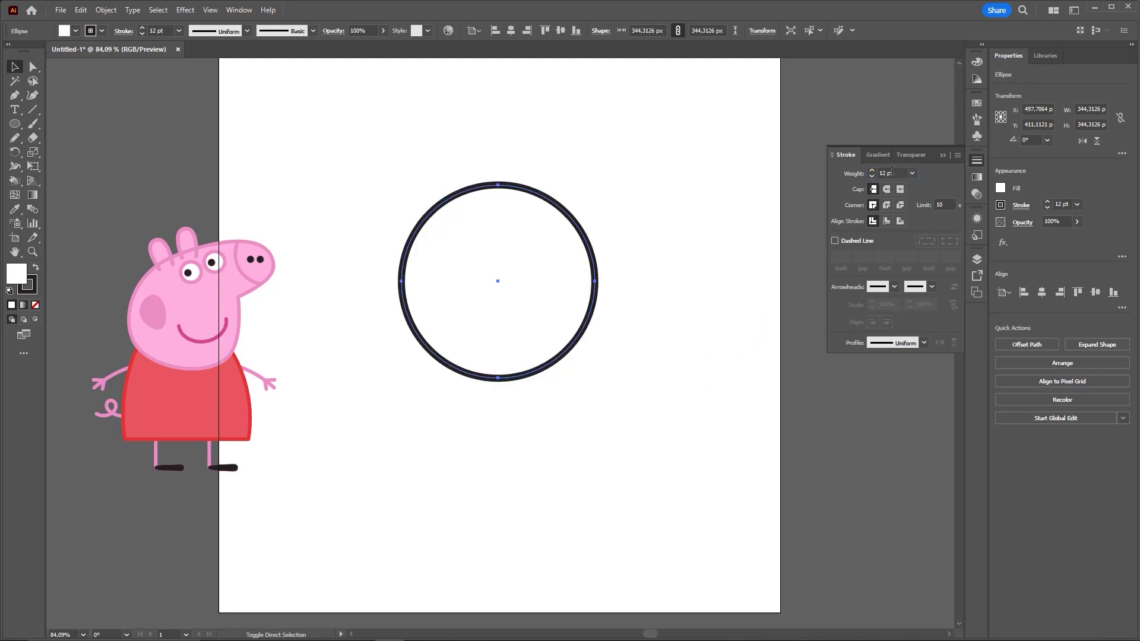
click(641, 224)
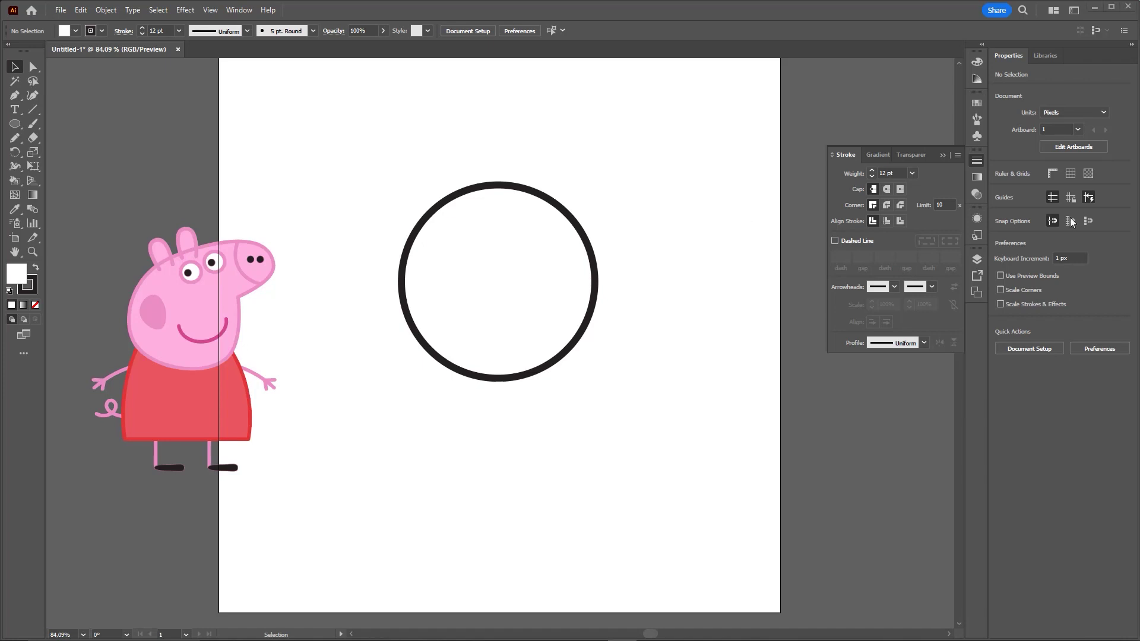
click(942, 156)
scroll(535, 274, up, 1)
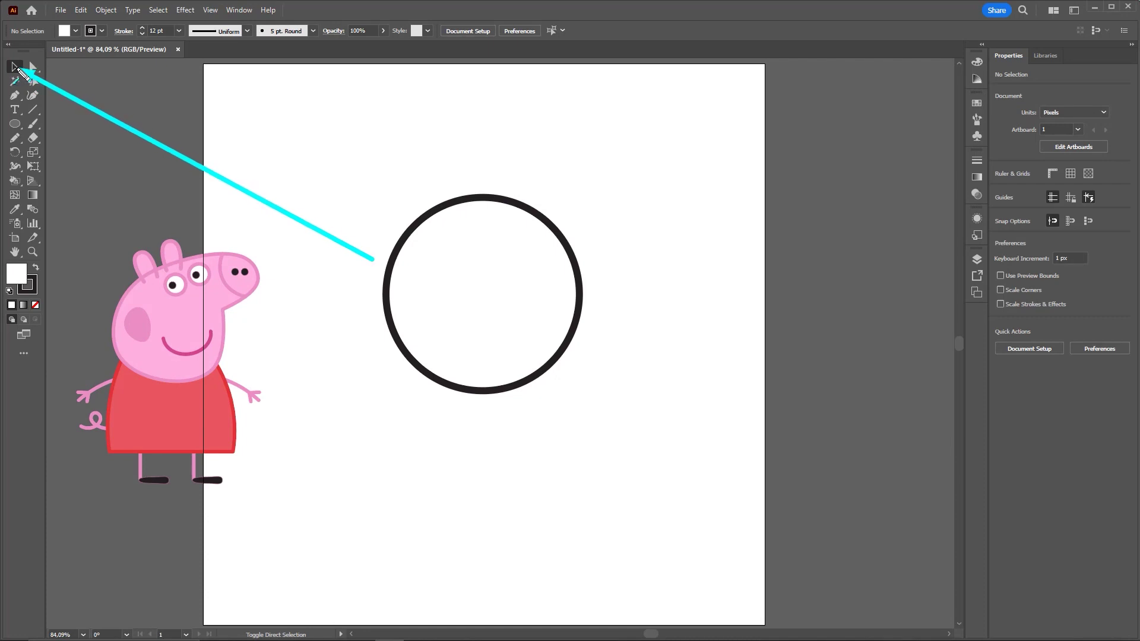
Step: Alt-drag a duplicate of the circle up and to the right
click(14, 67)
click(570, 247)
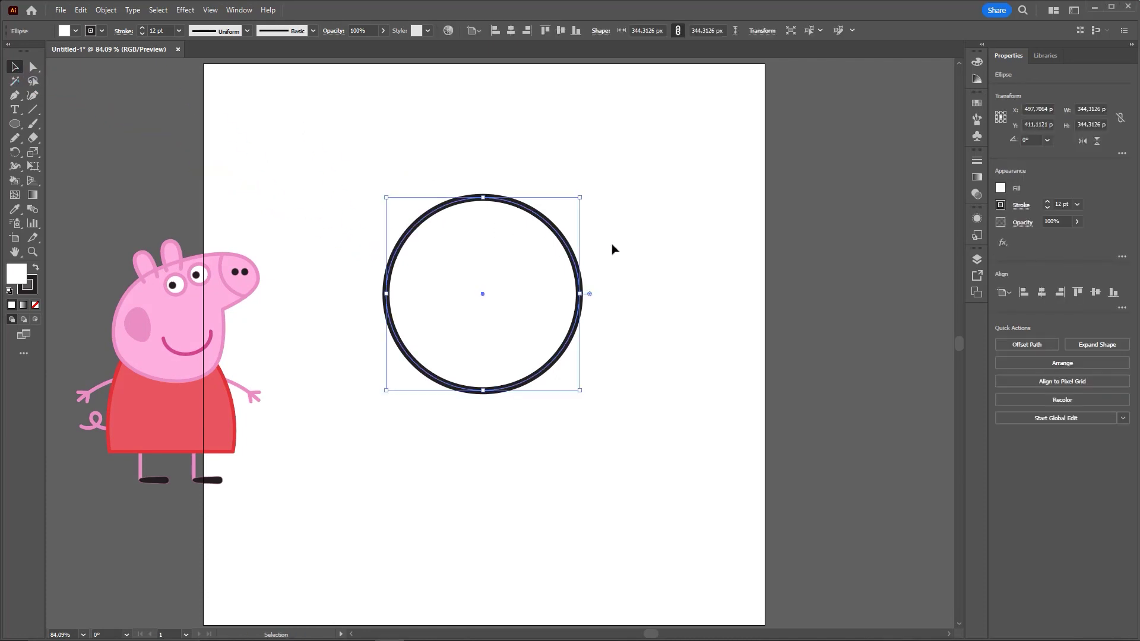
click(651, 254)
drag(501, 290, 673, 236)
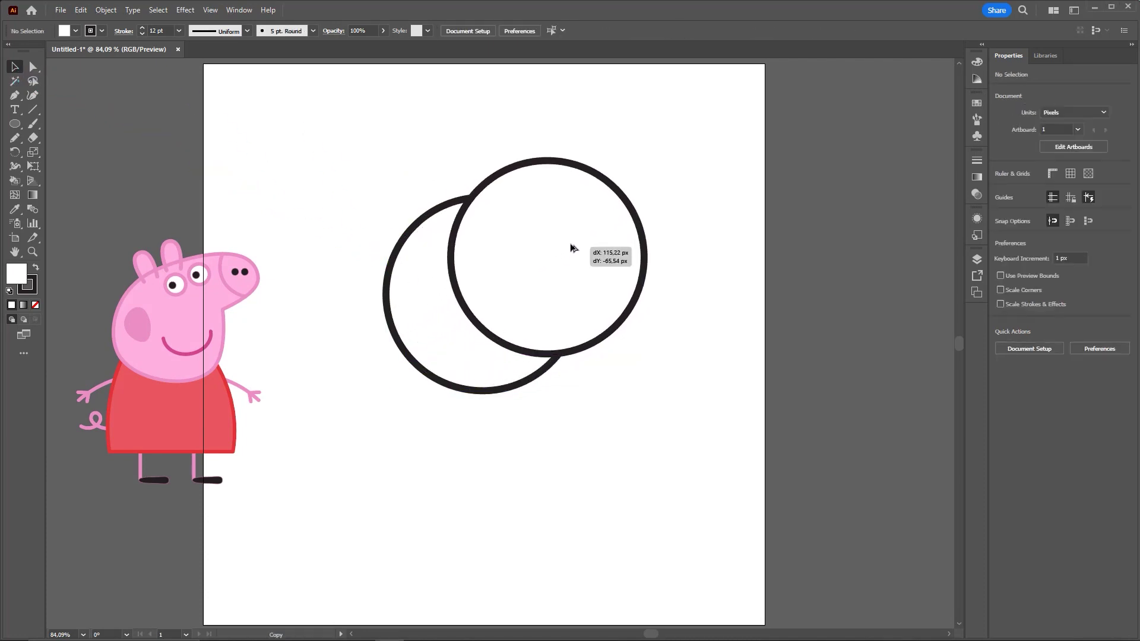
key(ctrl+z)
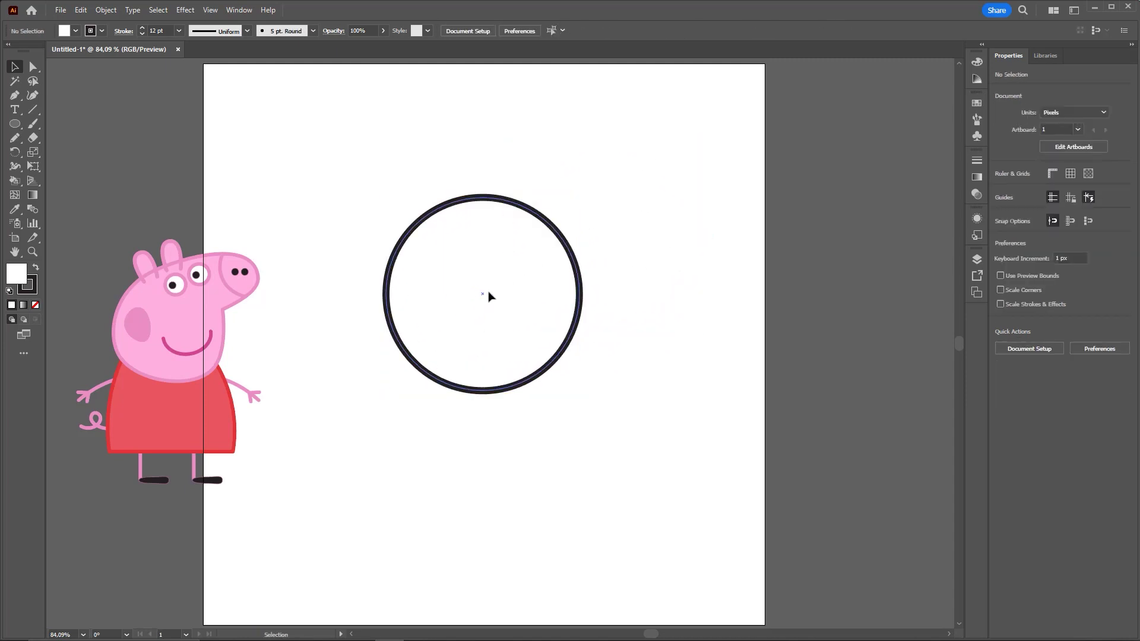
drag(489, 296, 664, 216)
key(ctrl+z)
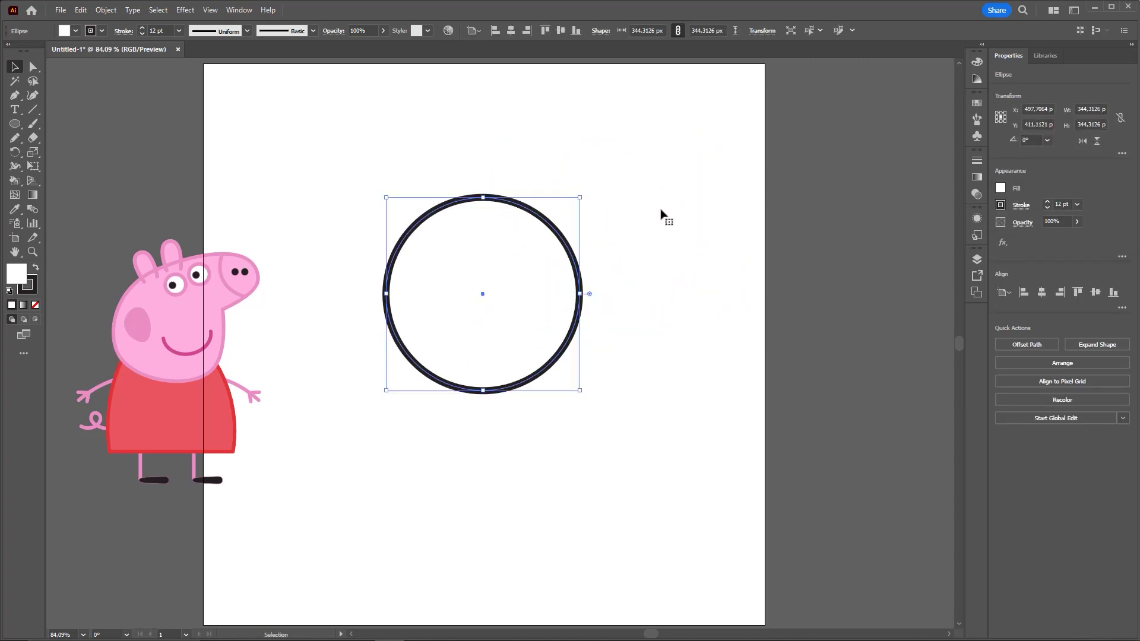
drag(486, 265, 578, 231)
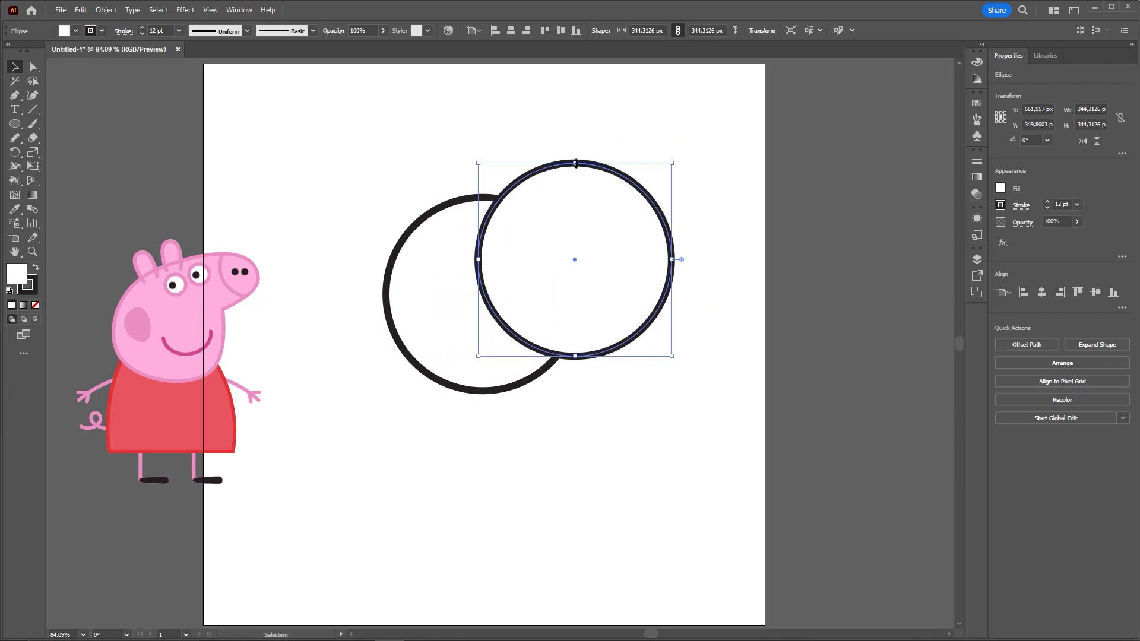
Step: Squash the copy into a flatter ellipse and tilt it slightly
drag(579, 163, 571, 243)
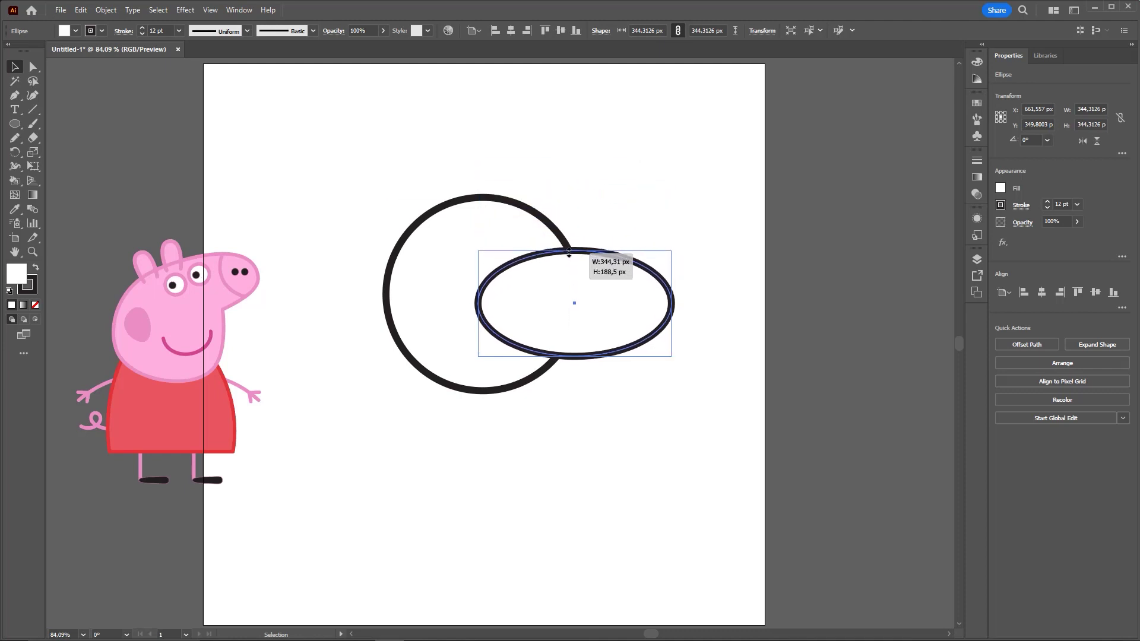
drag(571, 243, 571, 250)
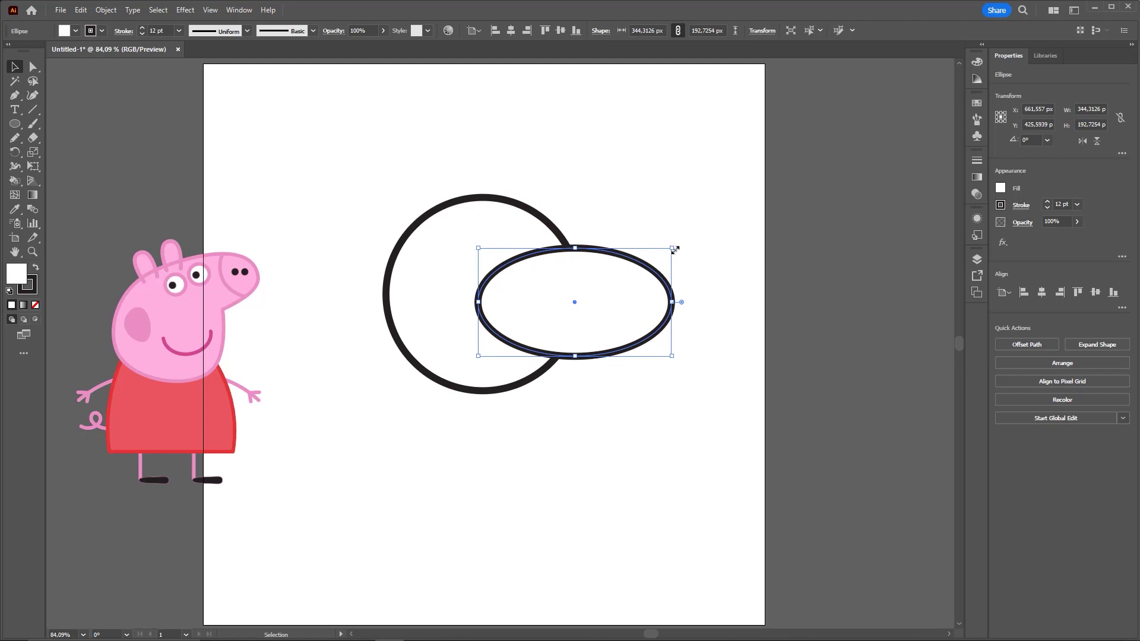
drag(676, 244, 675, 232)
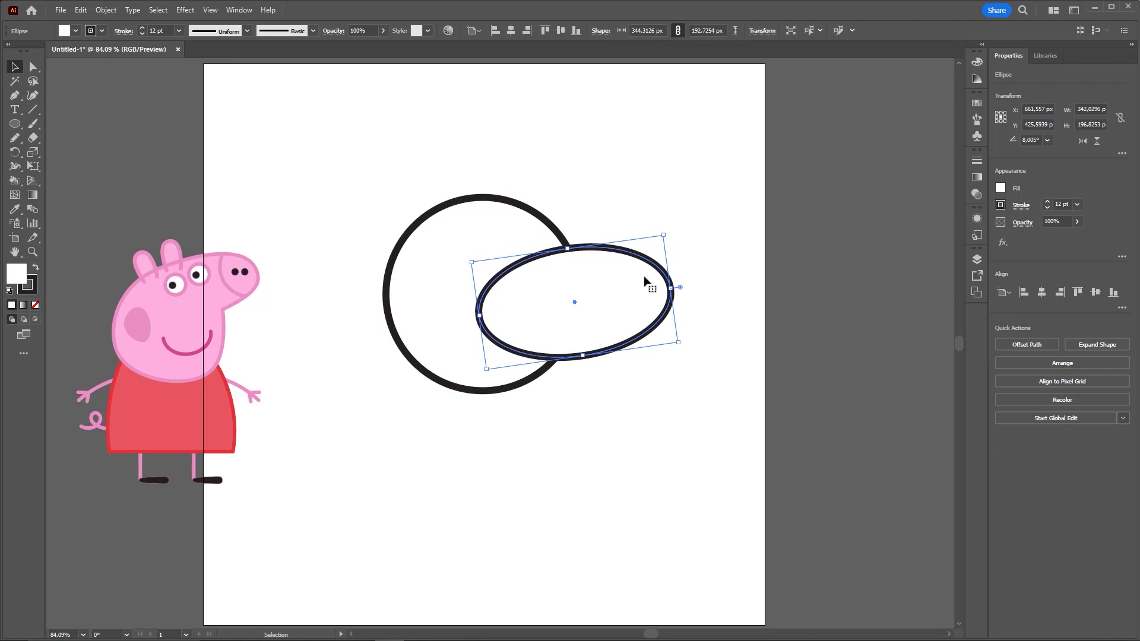
shift+click(439, 312)
key(shift+m)
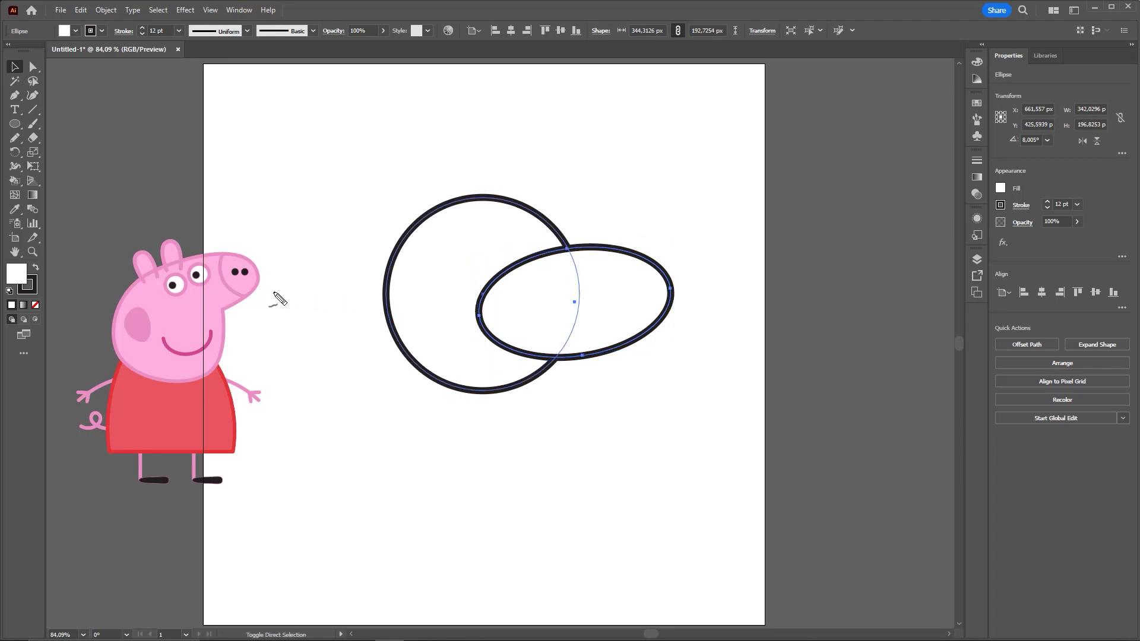
drag(239, 260, 150, 319)
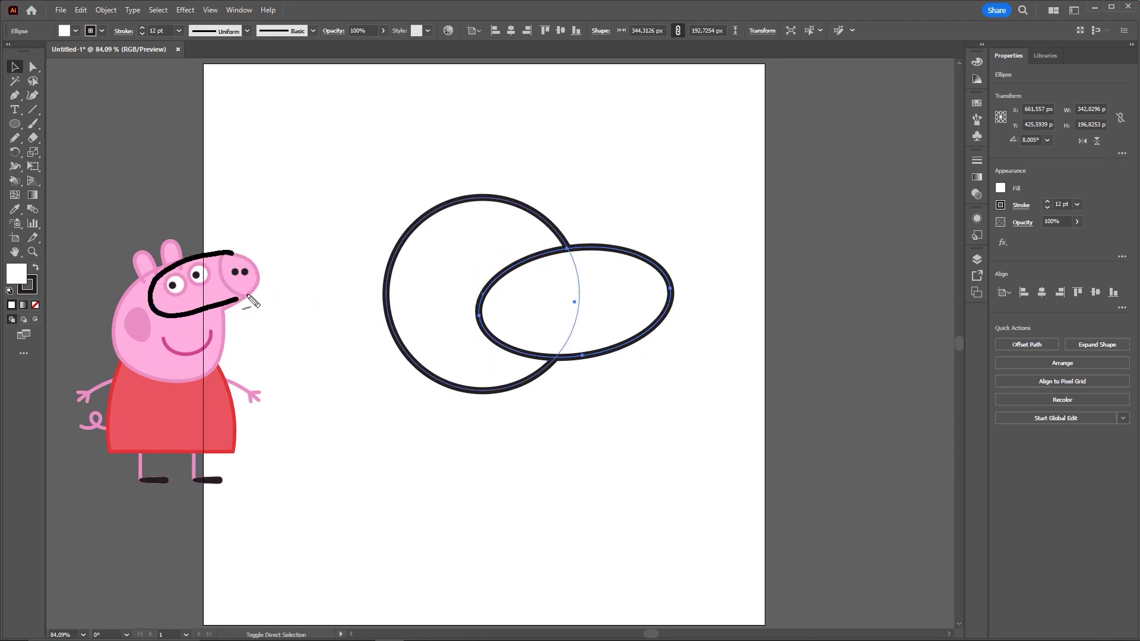
Step: Move the tilted ellipse up-left so it overlaps the circle's upper part
key(v)
click(647, 254)
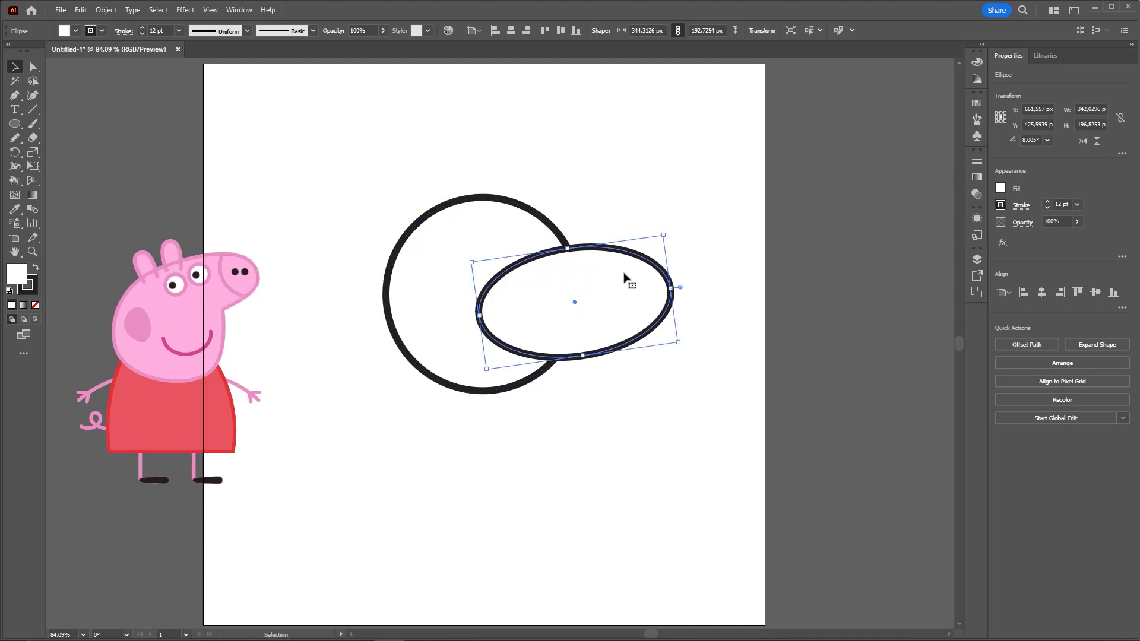
mouse_move(631, 271)
mouse_down()
mouse_move(578, 221)
mouse_move(631, 238)
mouse_move(438, 422)
mouse_move(671, 196)
mouse_move(630, 240)
mouse_up()
key(shift+n)
drag(261, 254, 248, 256)
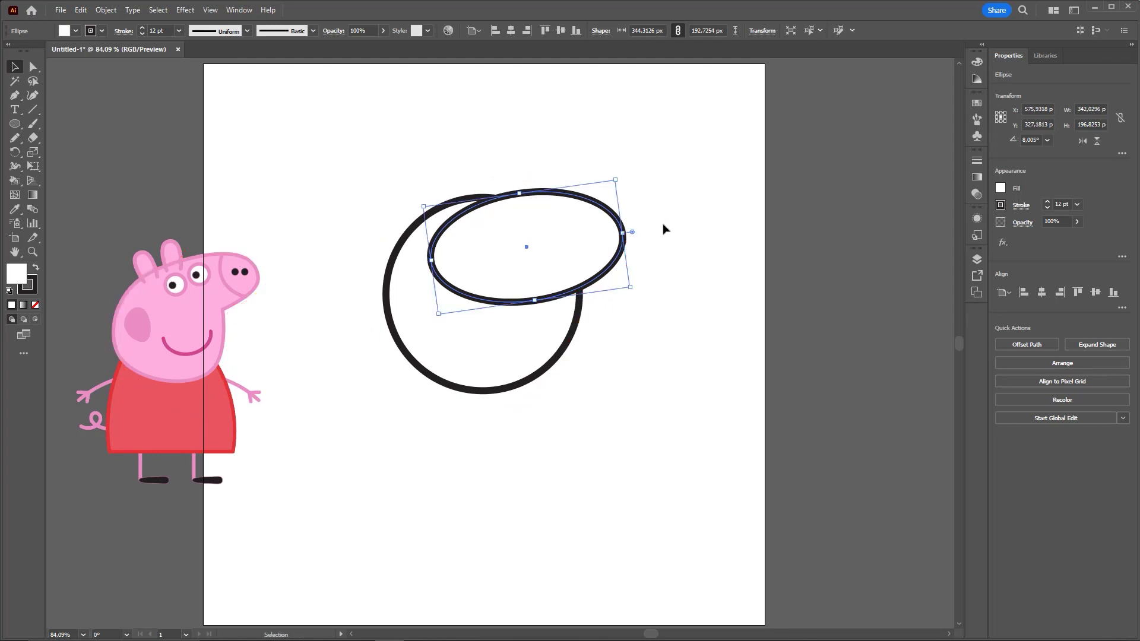
click(677, 244)
Step: Select the circle and ellipse and merge them into one head outline
key(a)
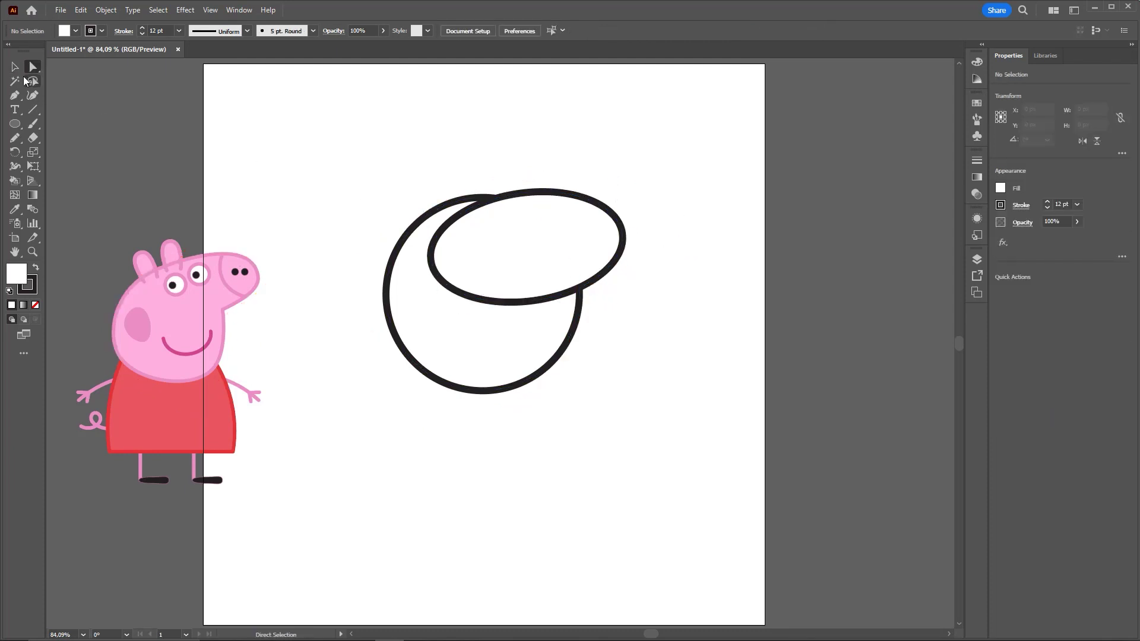
click(15, 67)
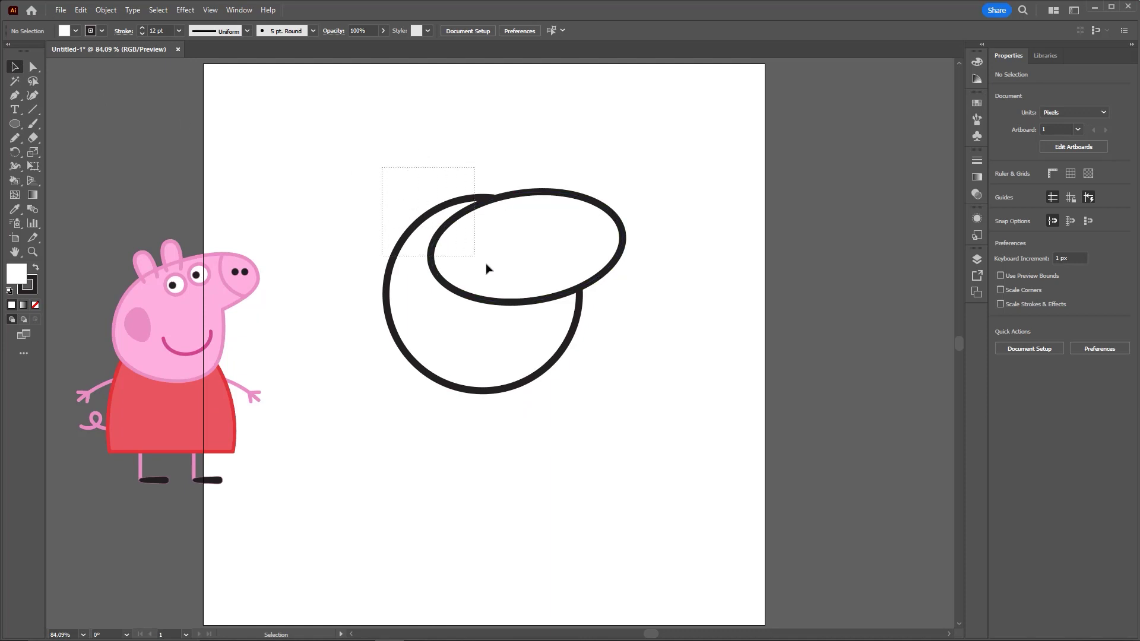
drag(408, 203, 517, 283)
drag(380, 181, 553, 269)
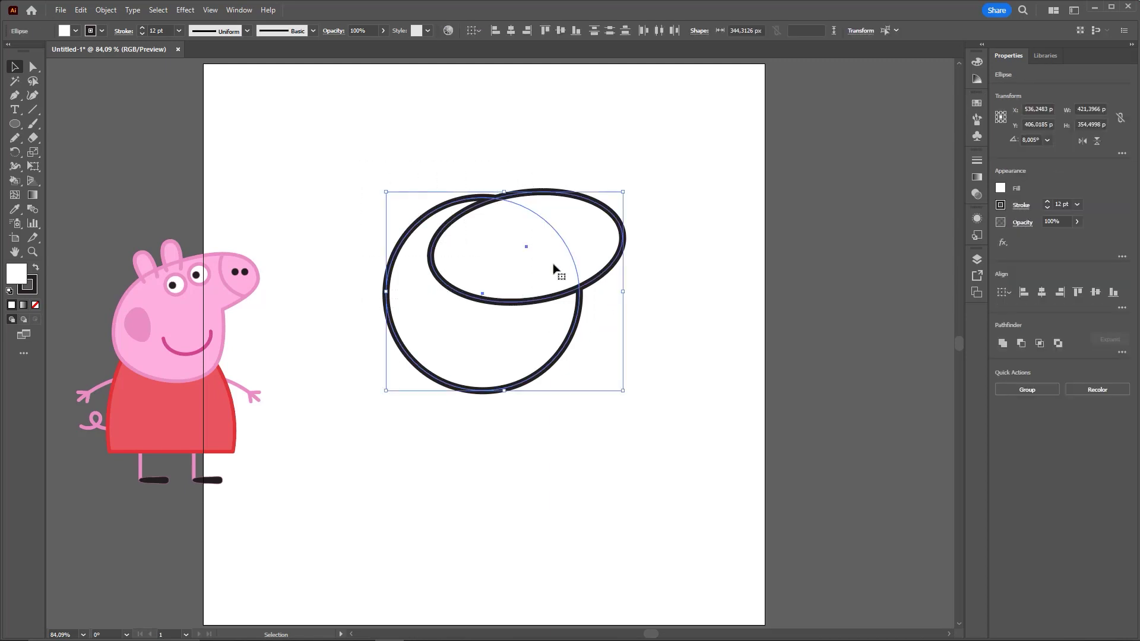
key(shift+n)
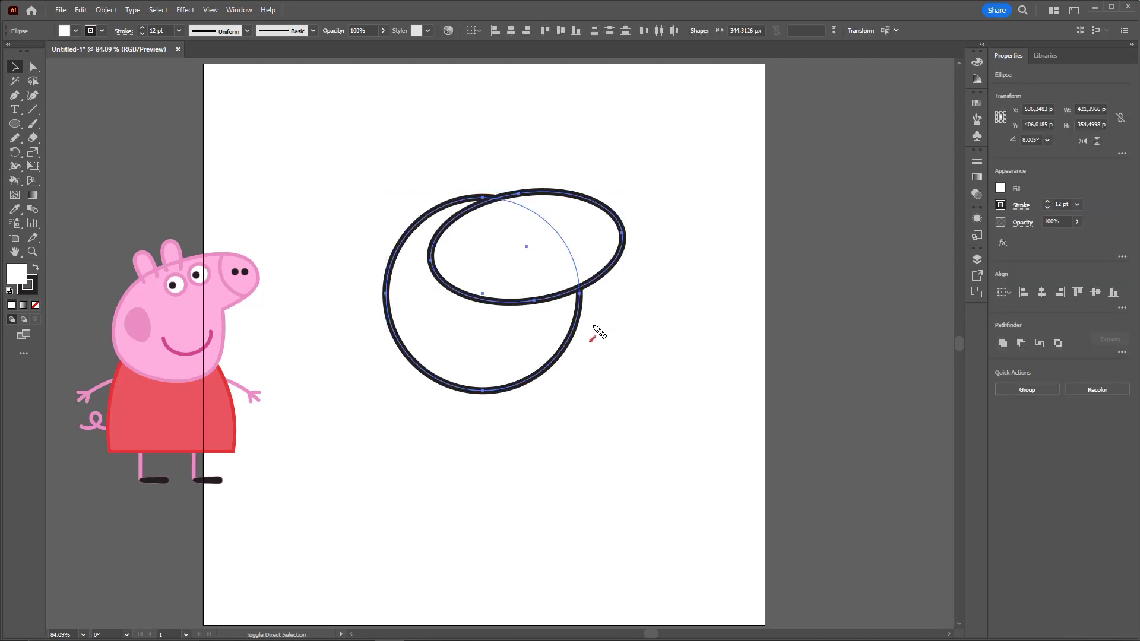
mouse_move(807, 398)
mouse_down()
mouse_move(1003, 156)
mouse_move(1006, 66)
mouse_move(1016, 332)
mouse_move(1005, 345)
mouse_up()
click(1003, 343)
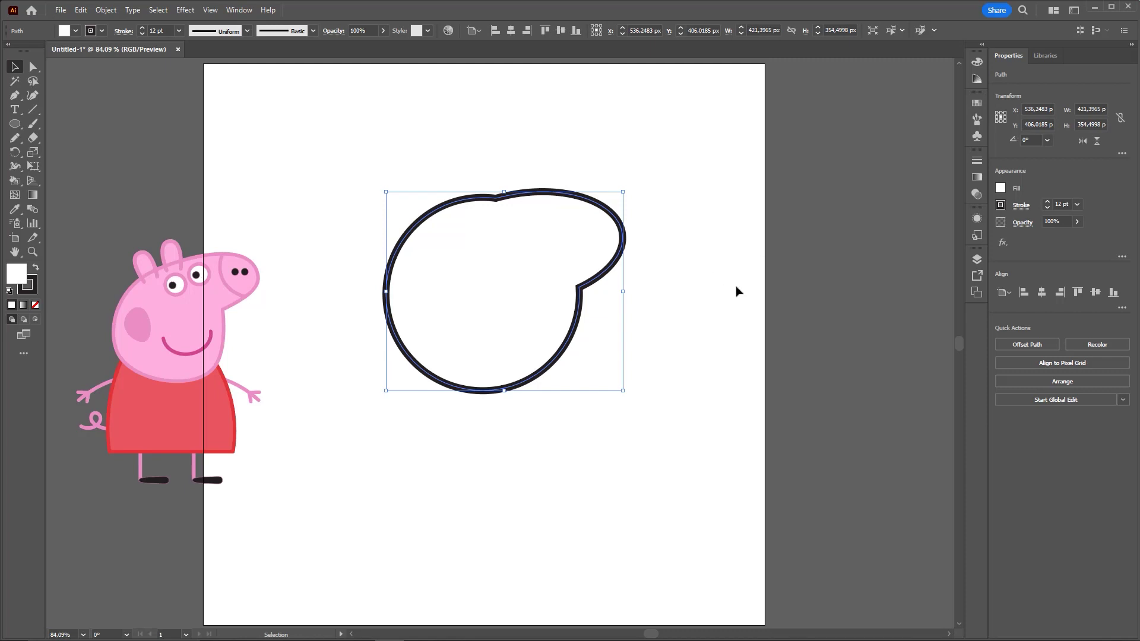
Step: Switch to Direct Selection to show the head path's anchor points
key(ctrl)
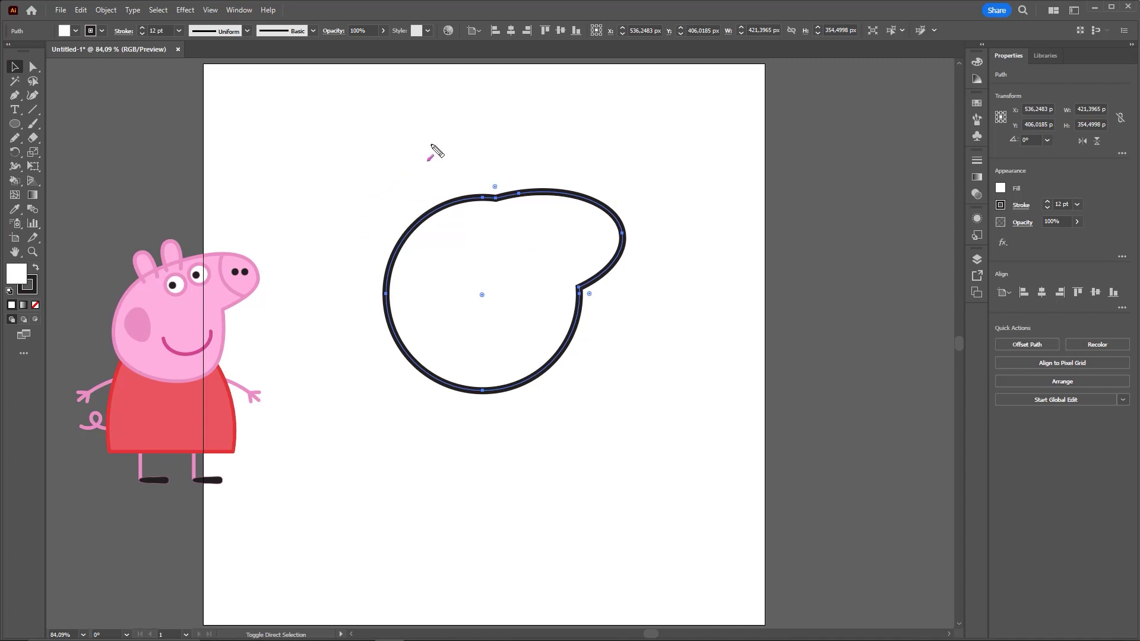
drag(233, 171, 42, 76)
click(34, 67)
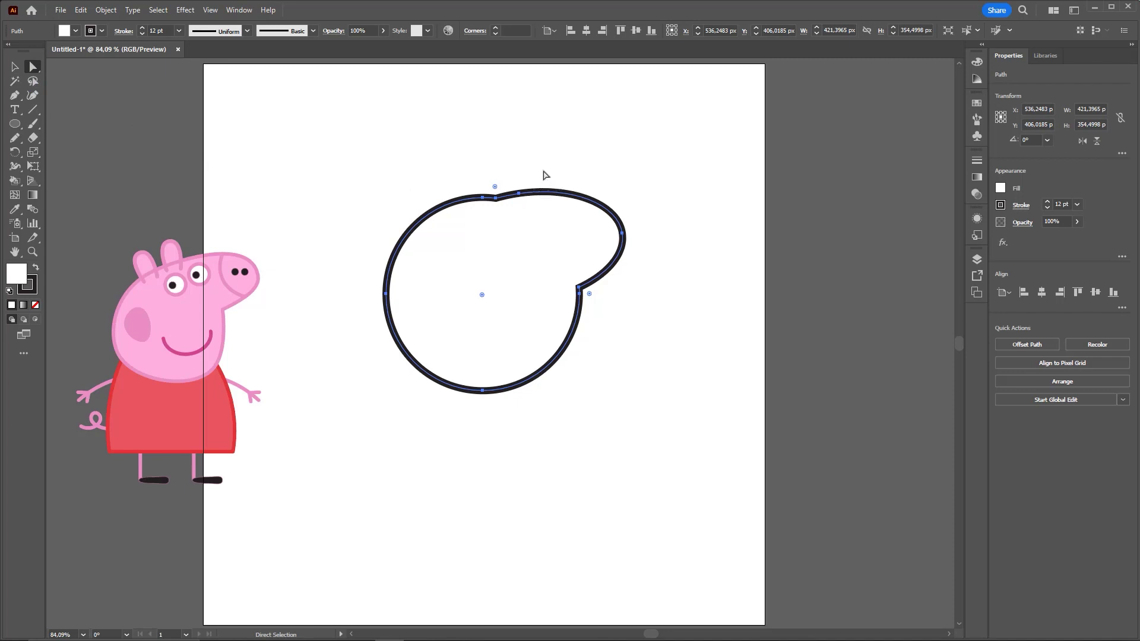
Step: Drag the head's bottom and left anchors outward for a fuller, rounder lower-left curve
click(622, 233)
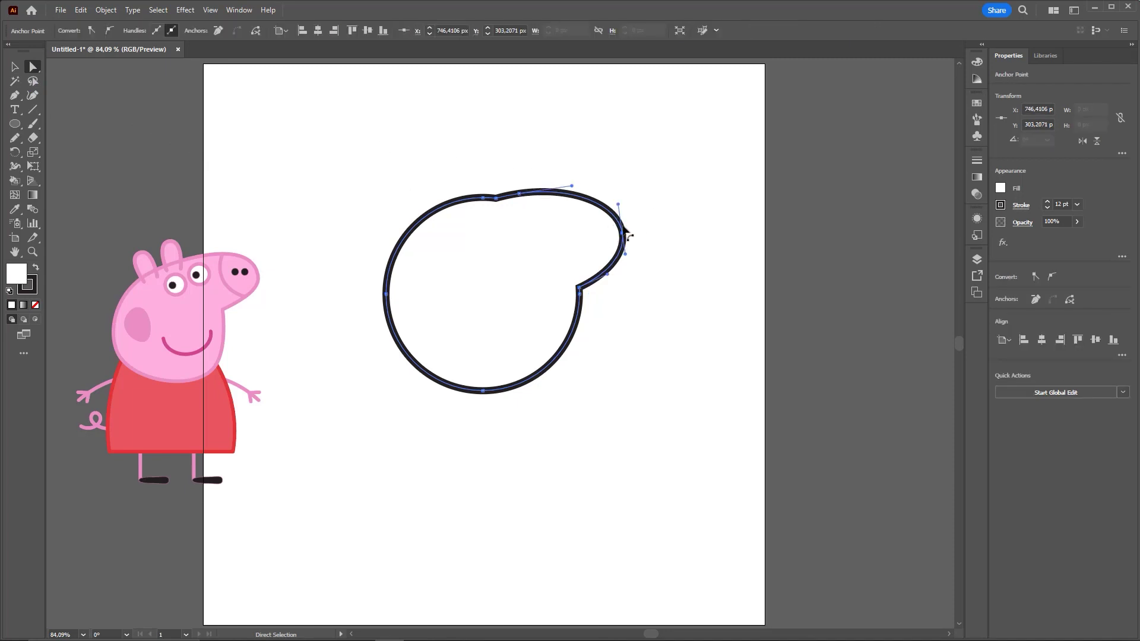
click(483, 393)
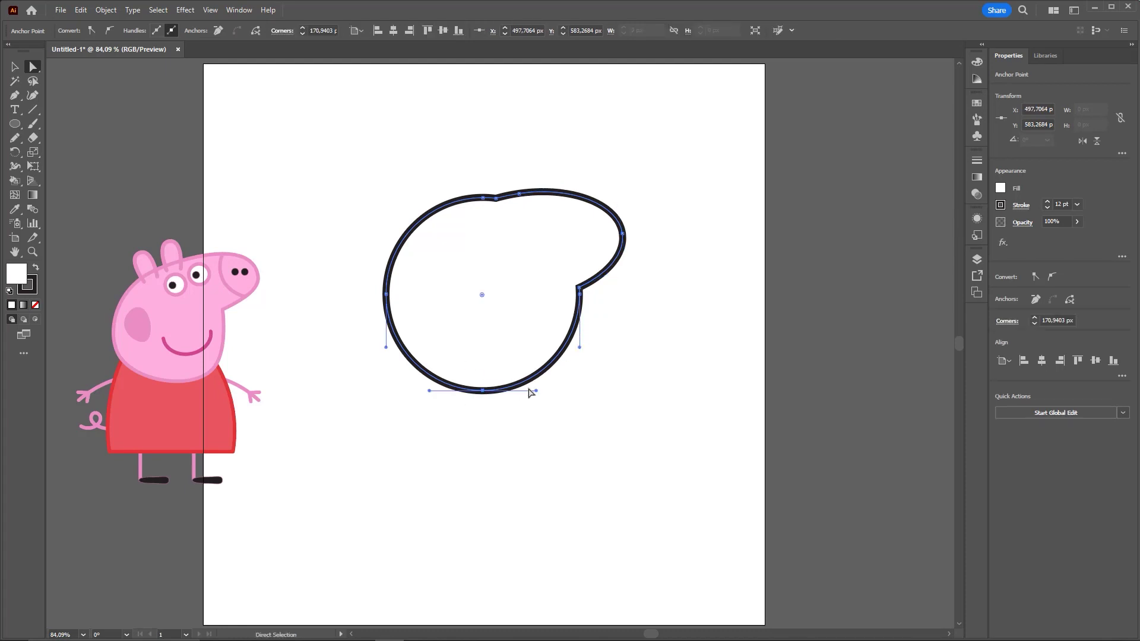
click(484, 392)
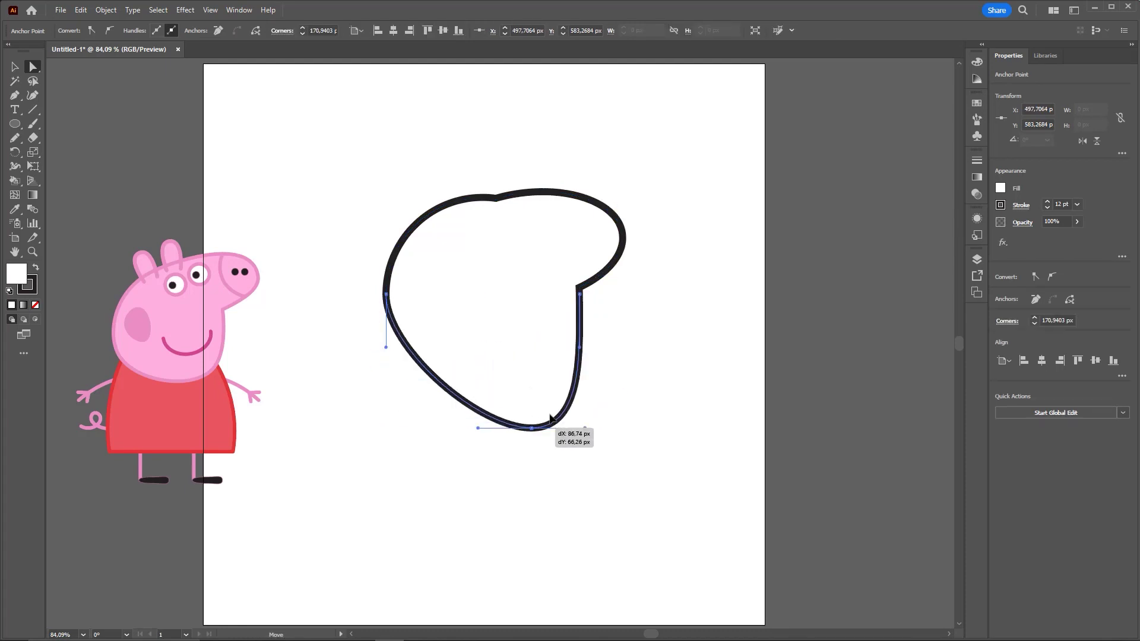
drag(479, 413, 484, 416)
mouse_move(394, 301)
mouse_down()
mouse_move(425, 309)
mouse_move(408, 289)
mouse_move(385, 318)
mouse_up()
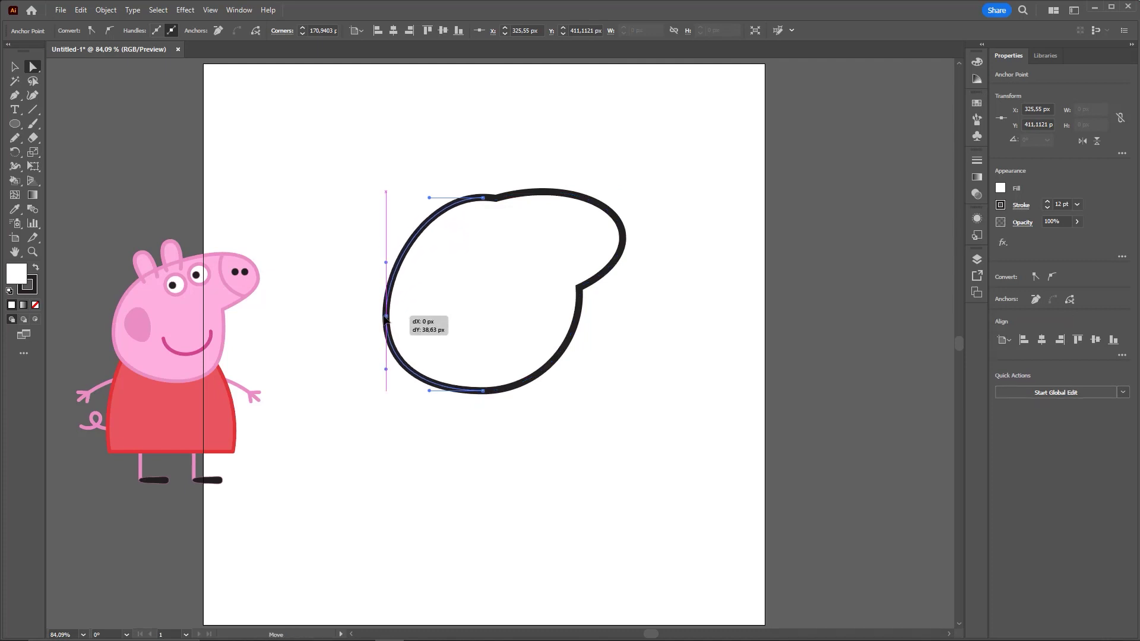
click(483, 391)
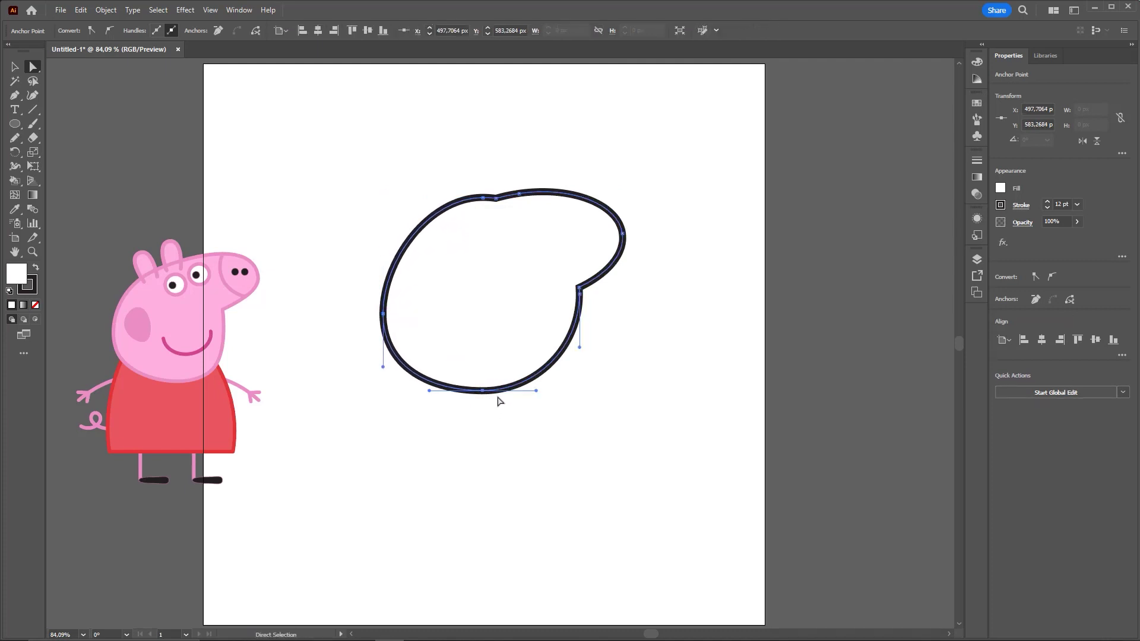
drag(483, 392, 496, 392)
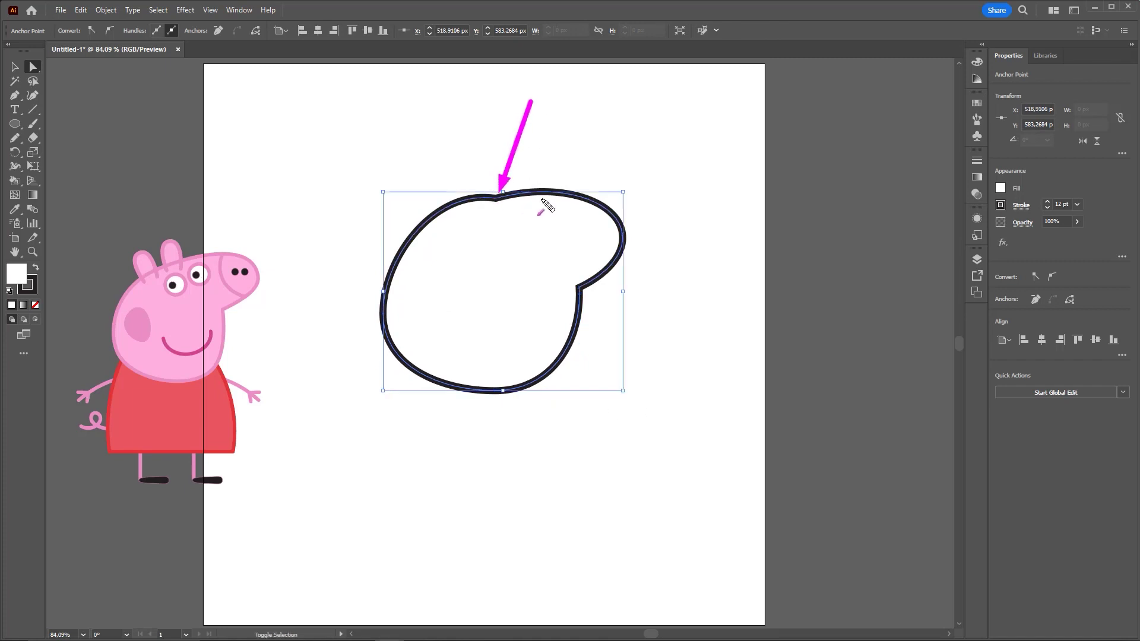
click(492, 196)
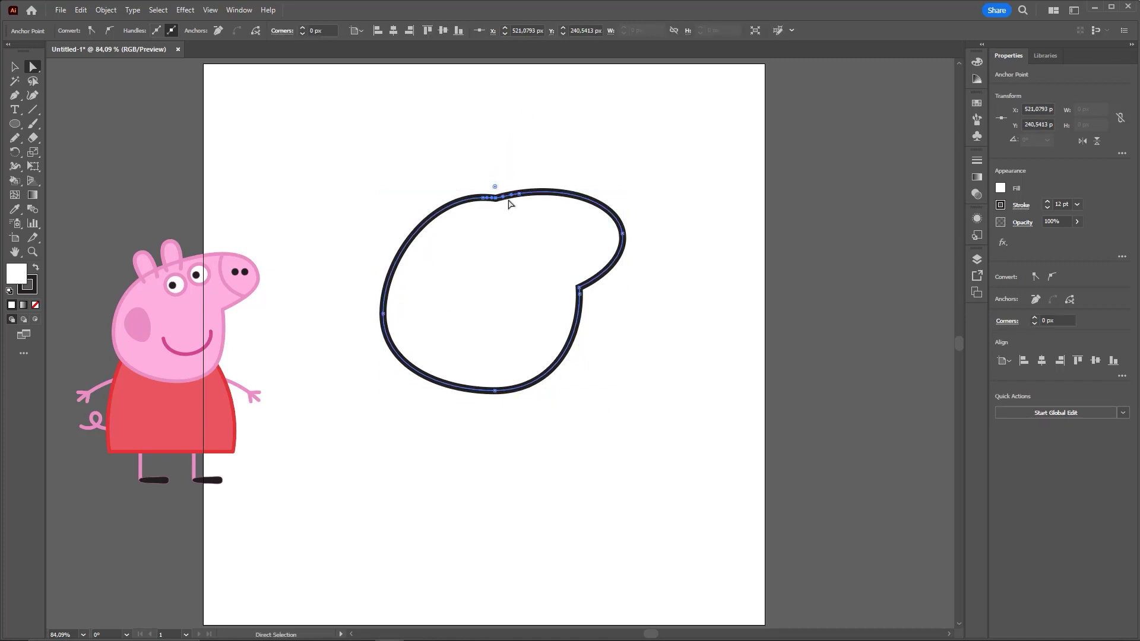
drag(508, 204, 564, 147)
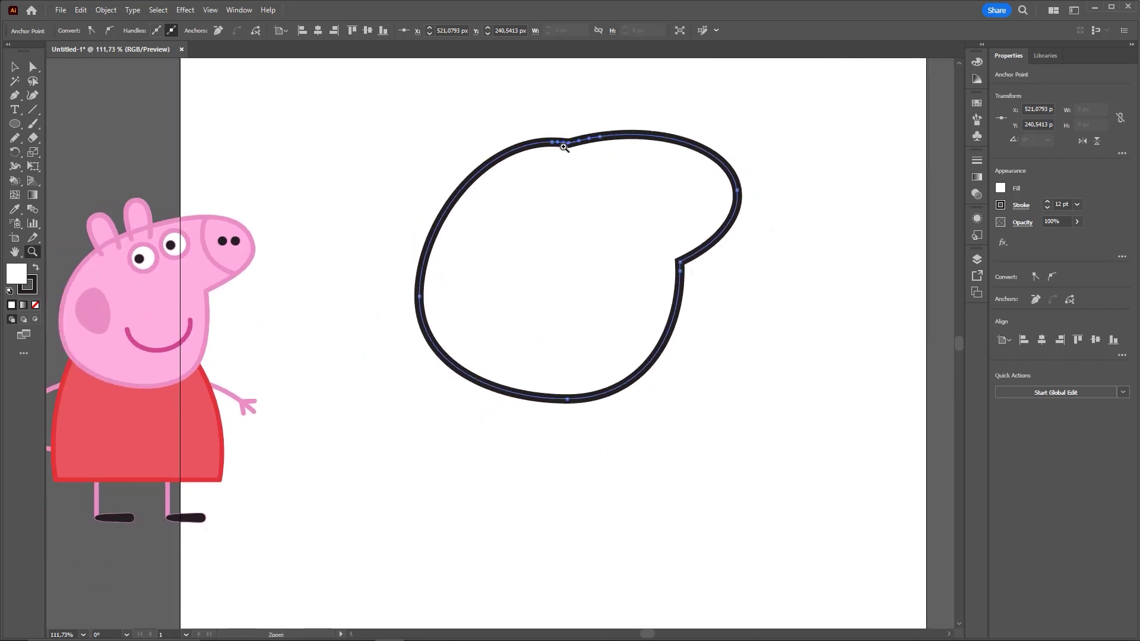
Step: Delete the two notch anchors at the top of the head with the Delete Anchor Point Tool
key(ctrl)
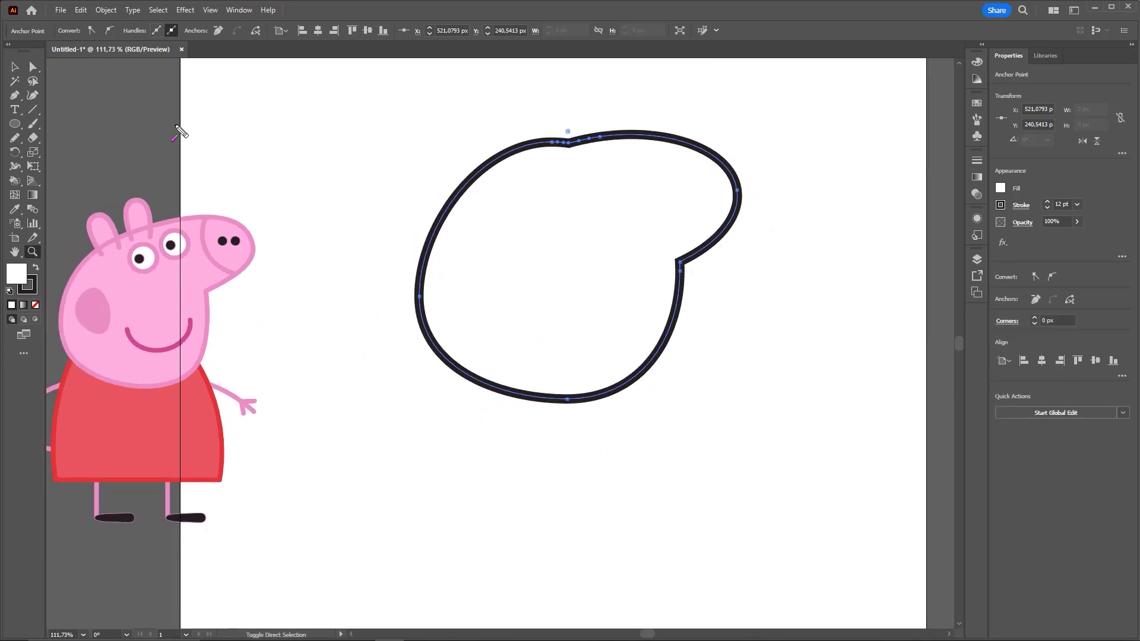
click(16, 96)
click(16, 97)
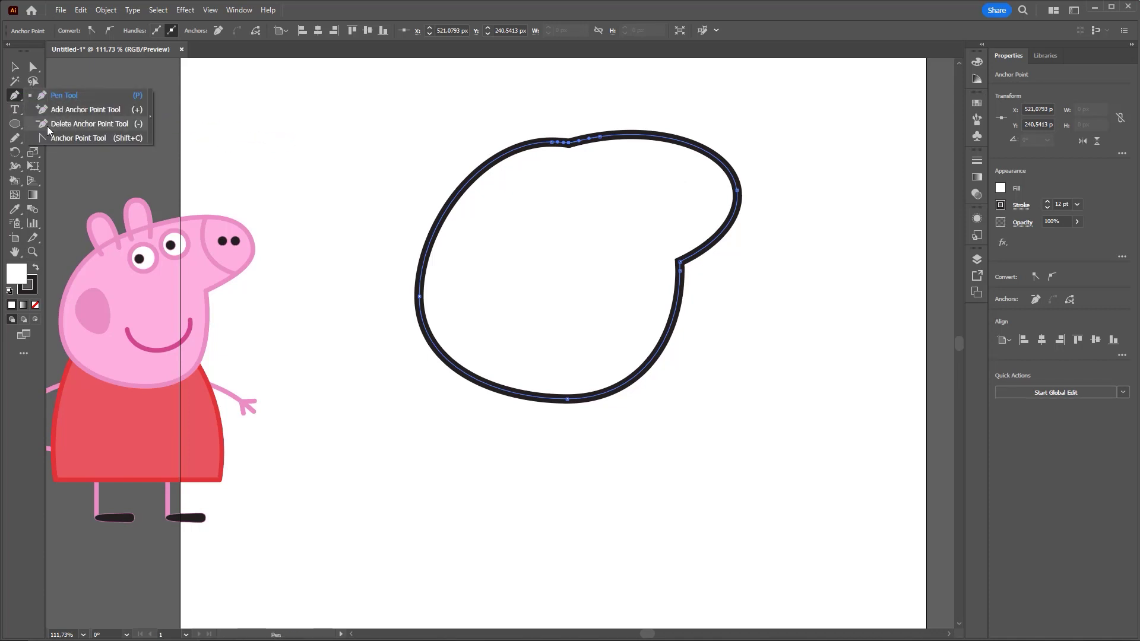
click(116, 124)
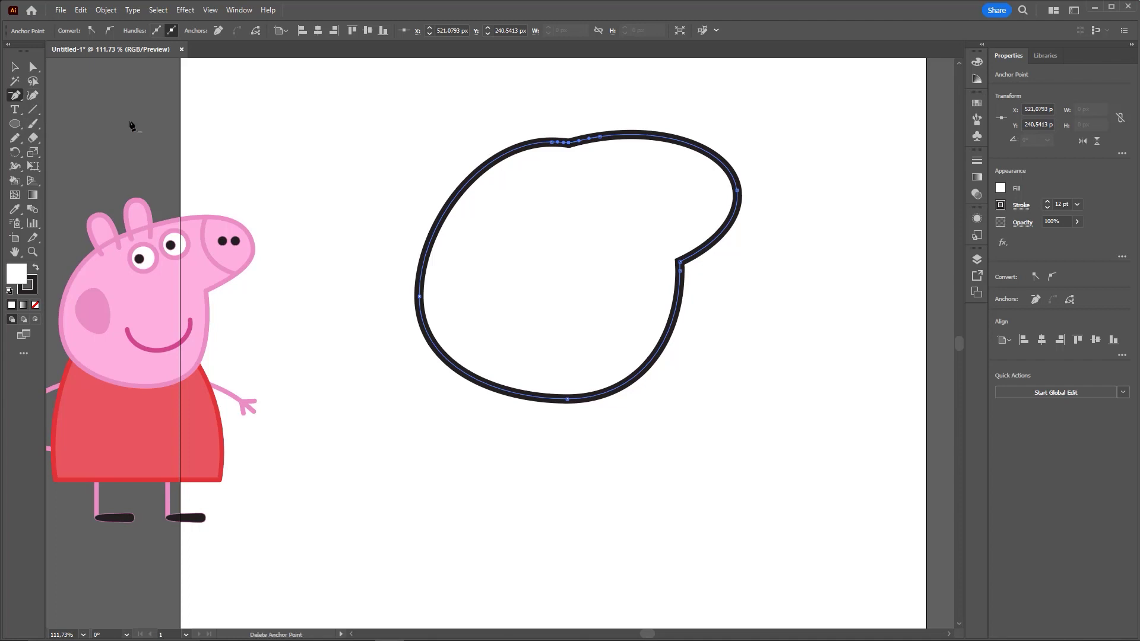
click(569, 143)
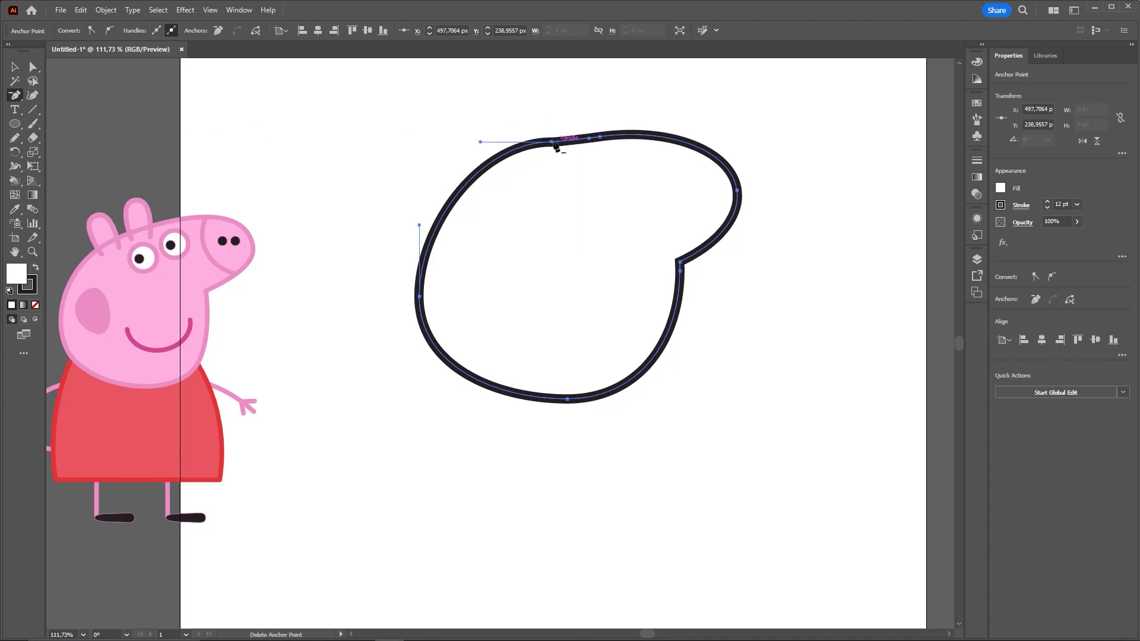
click(556, 143)
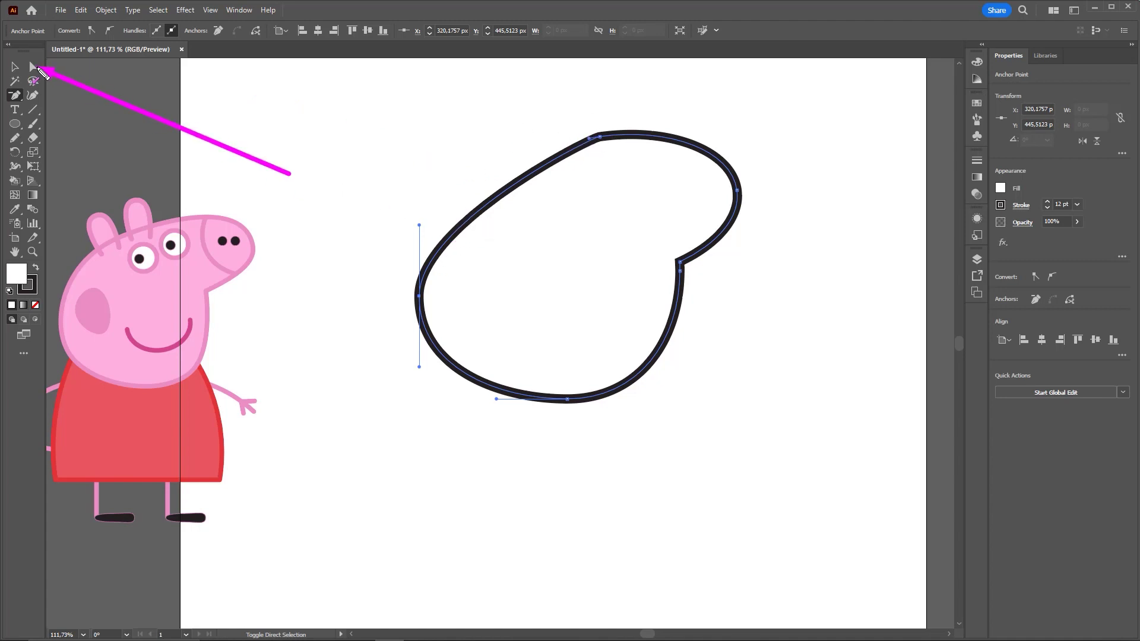
Step: Reshape the head's left, right and bottom curves by dragging their anchors and handles
click(34, 67)
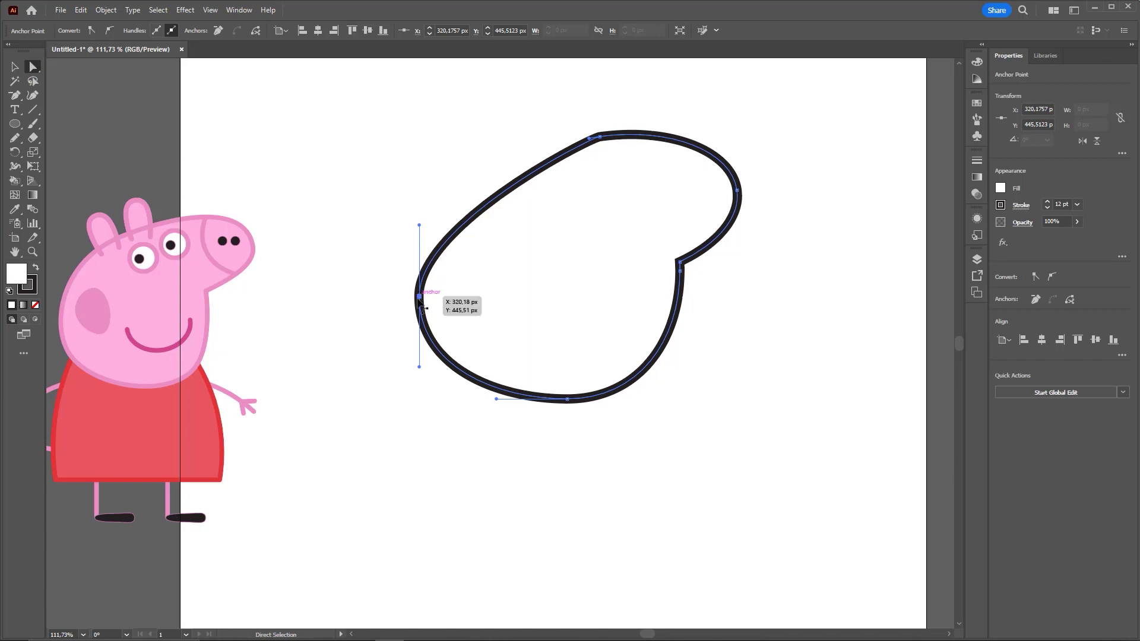
click(389, 291)
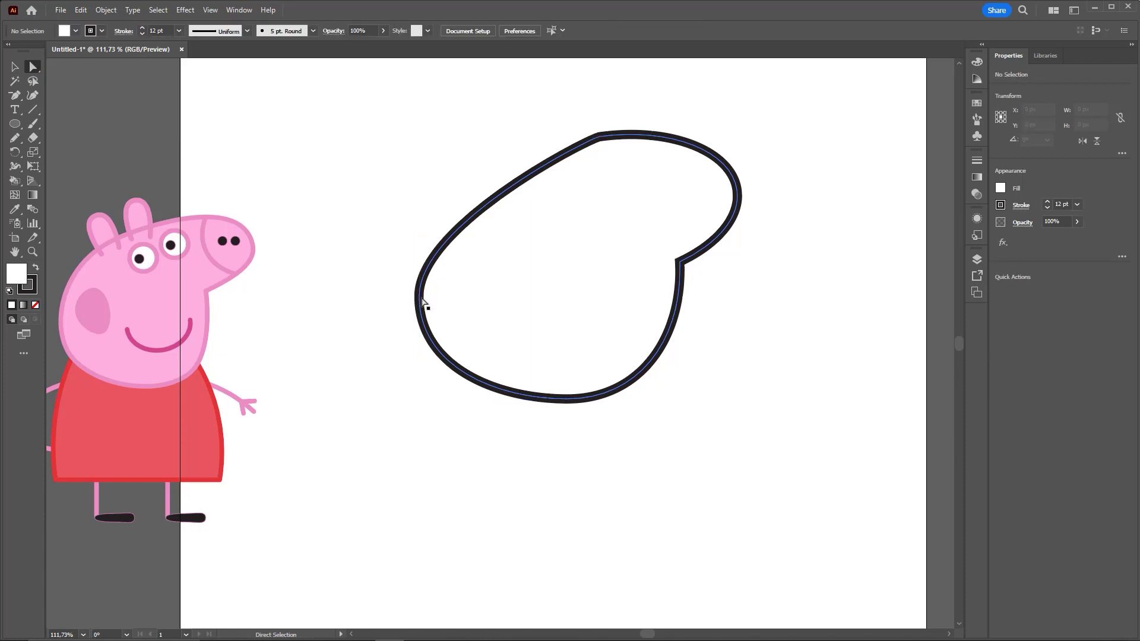
drag(419, 226, 414, 157)
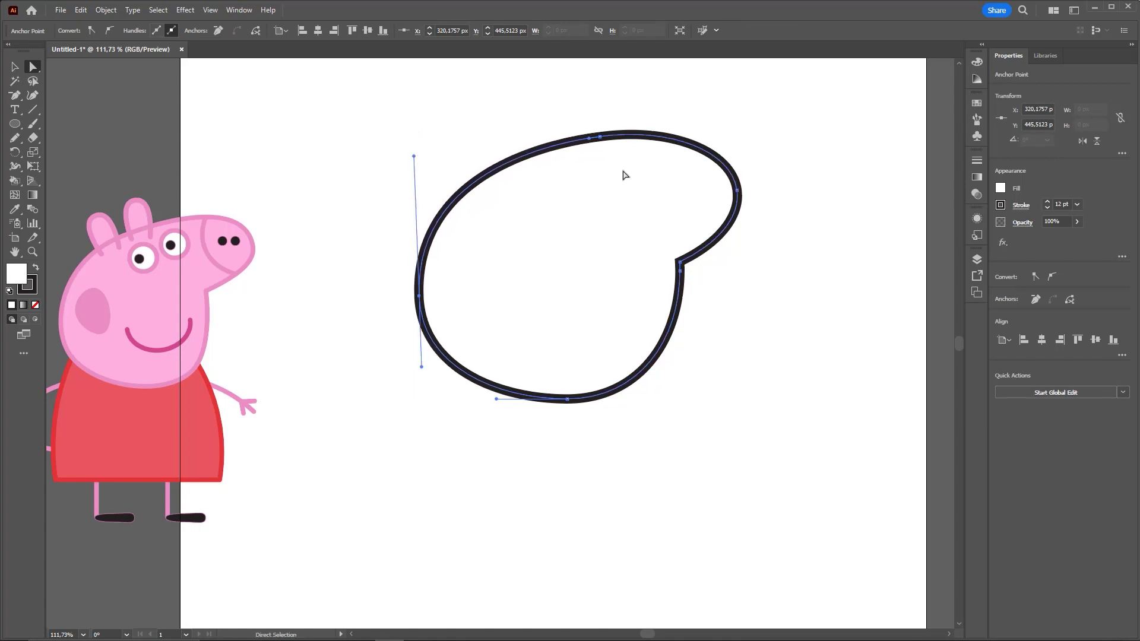
click(736, 191)
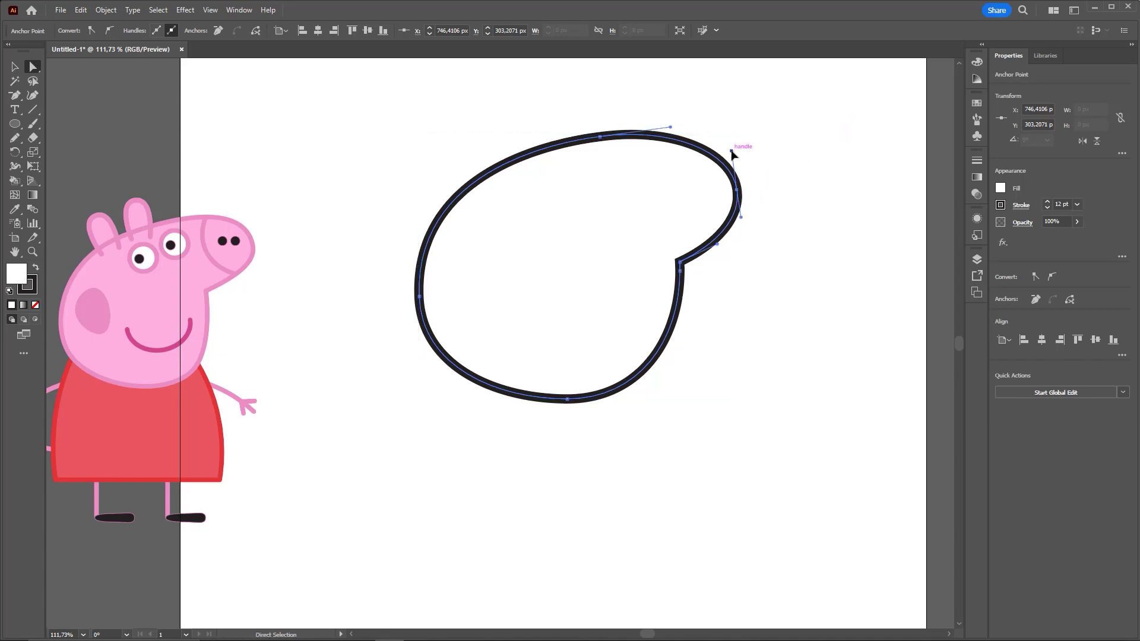
drag(732, 152, 726, 132)
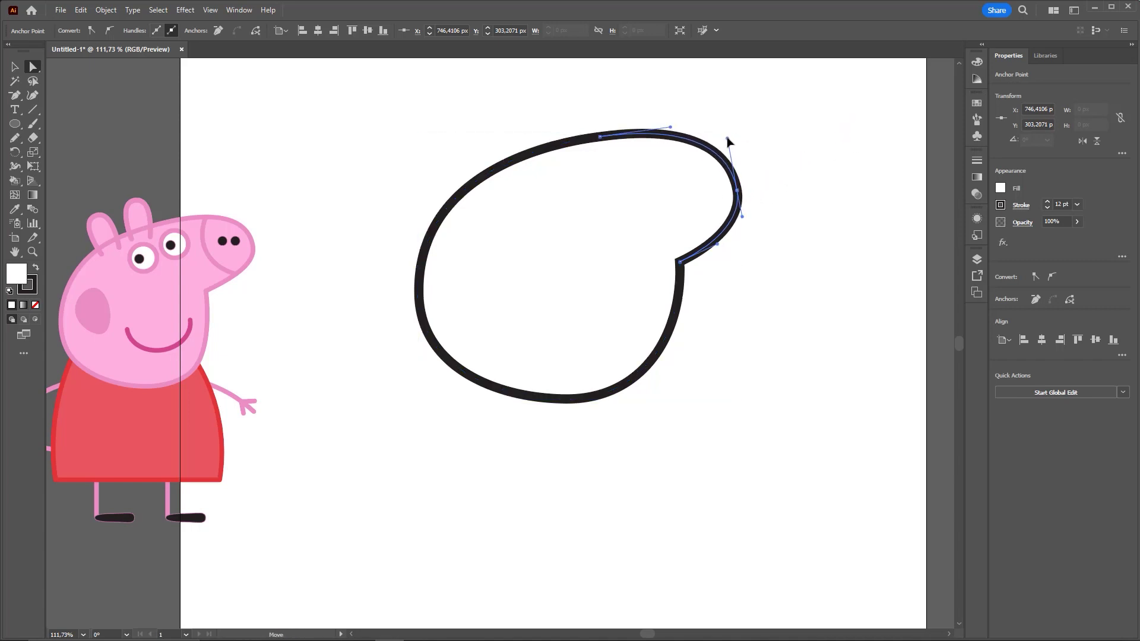
drag(741, 220, 744, 233)
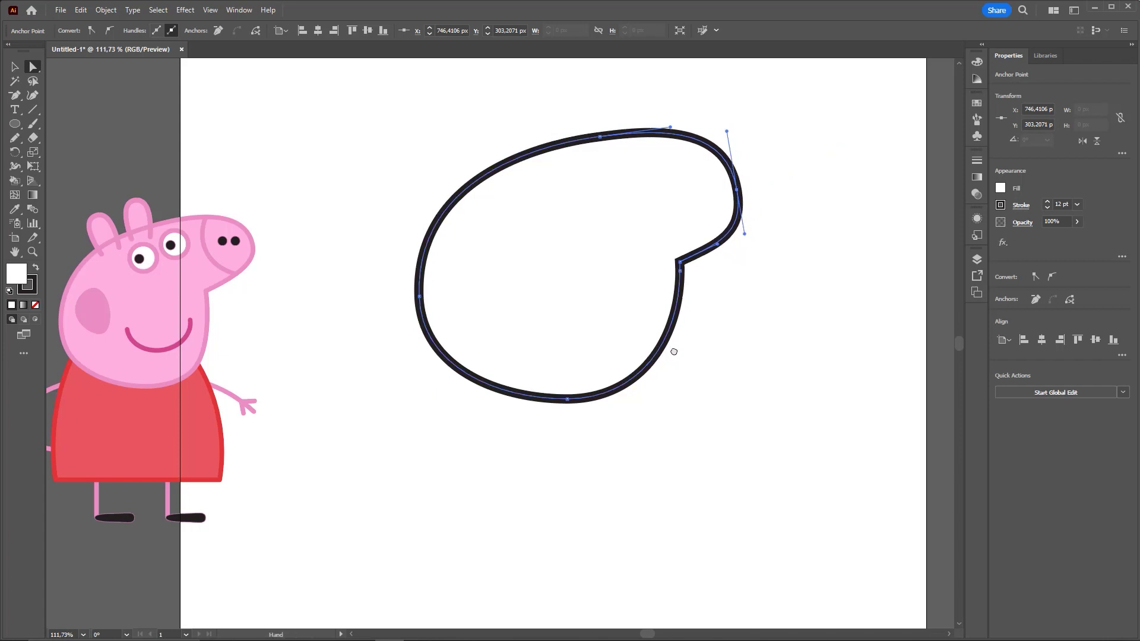
click(616, 381)
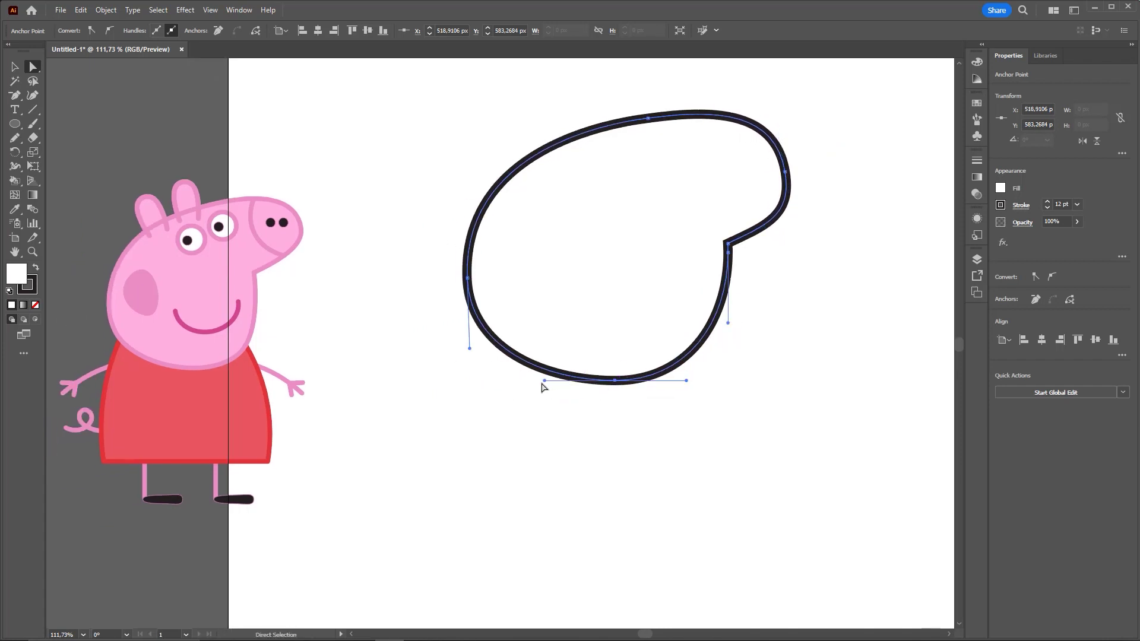
drag(544, 381, 515, 380)
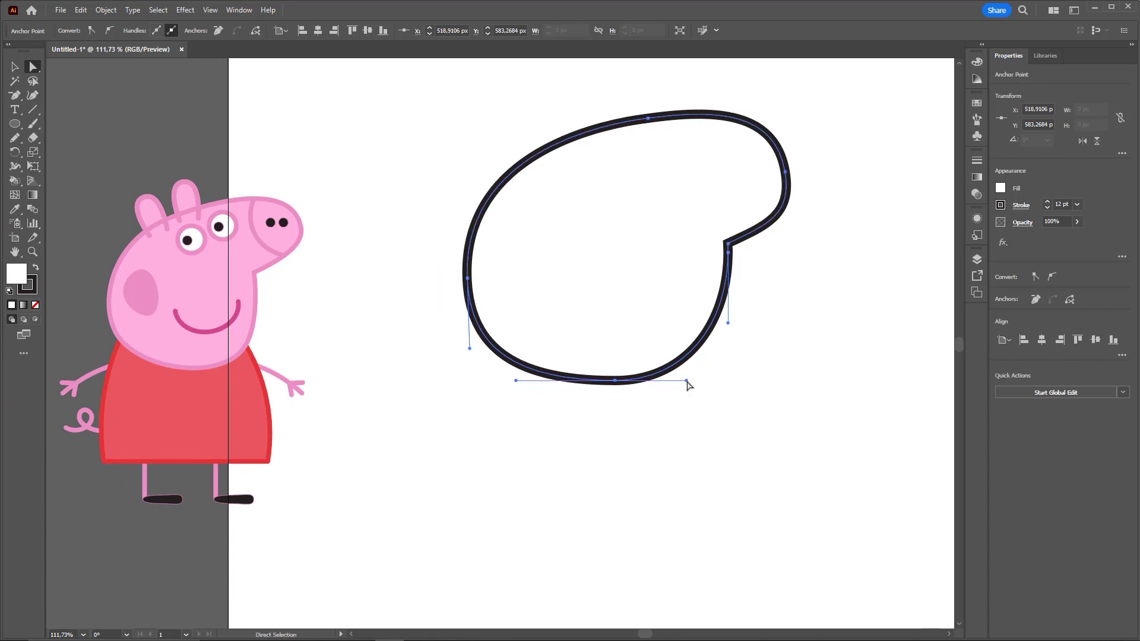
drag(688, 386, 713, 380)
scroll(644, 315, down, 3)
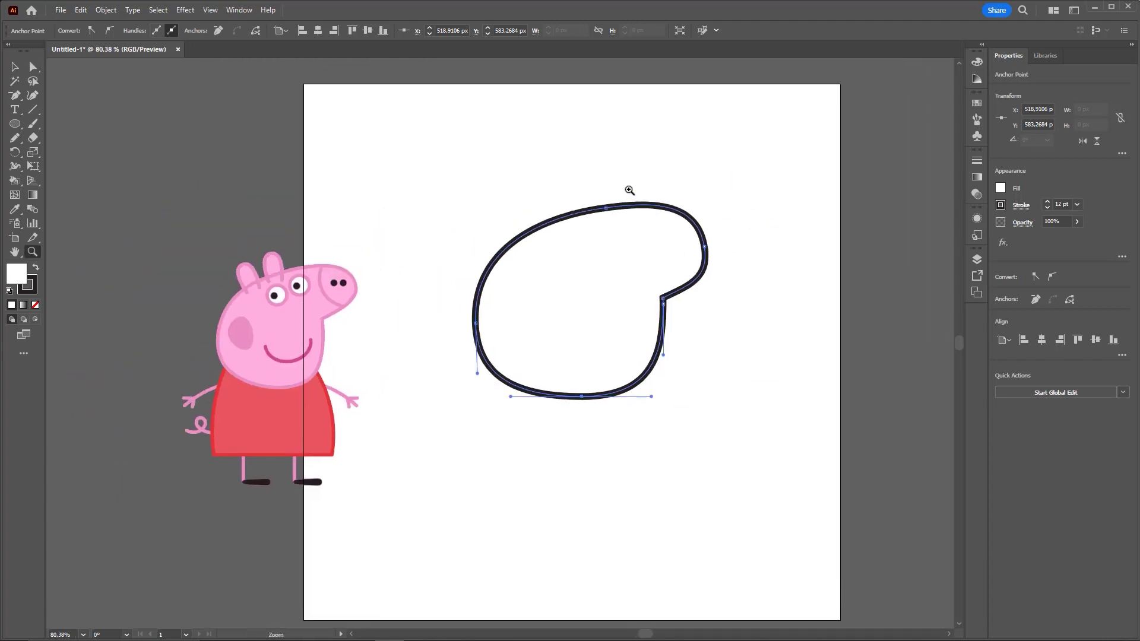
Step: Nudge the top anchor up and left for an even arch into the snout, then deselect
key(a)
drag(605, 209, 597, 218)
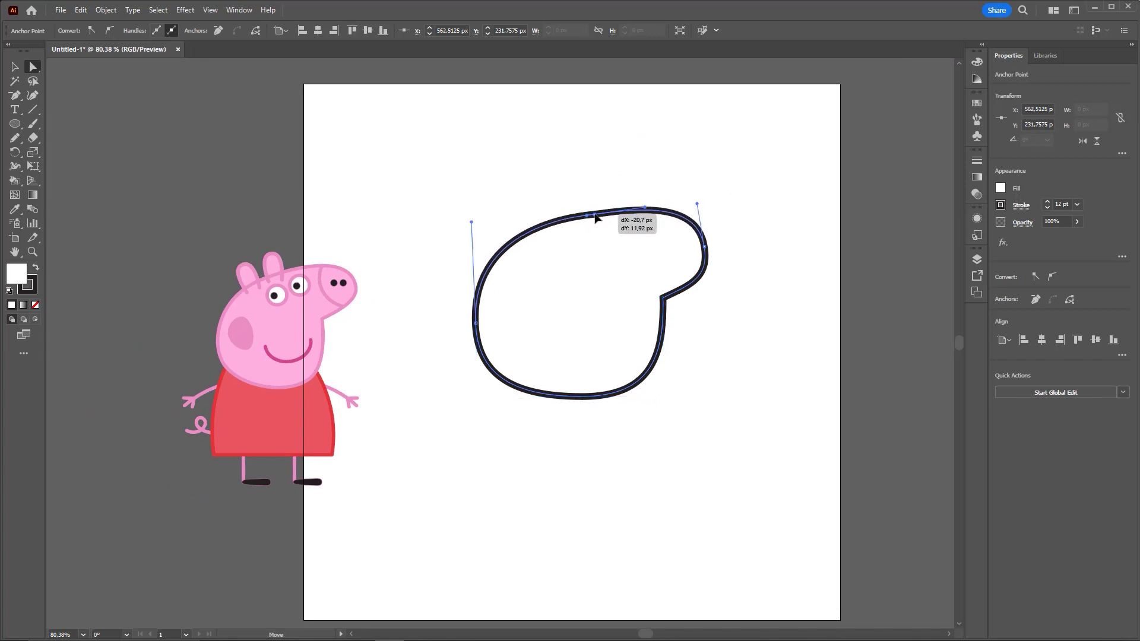
drag(597, 218, 599, 218)
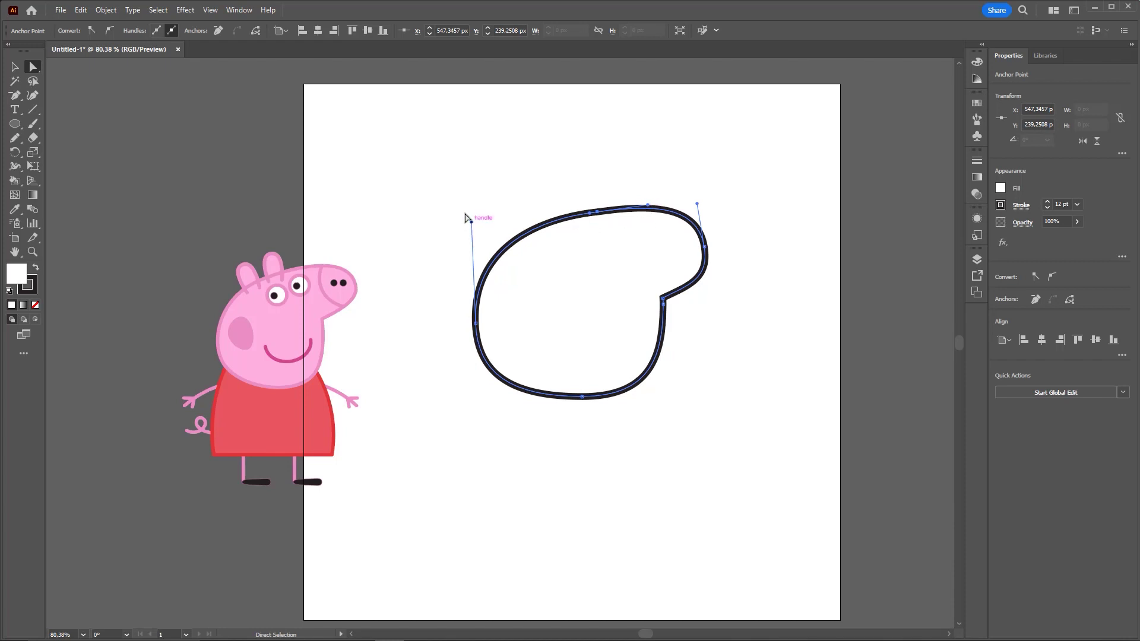
drag(472, 223, 468, 235)
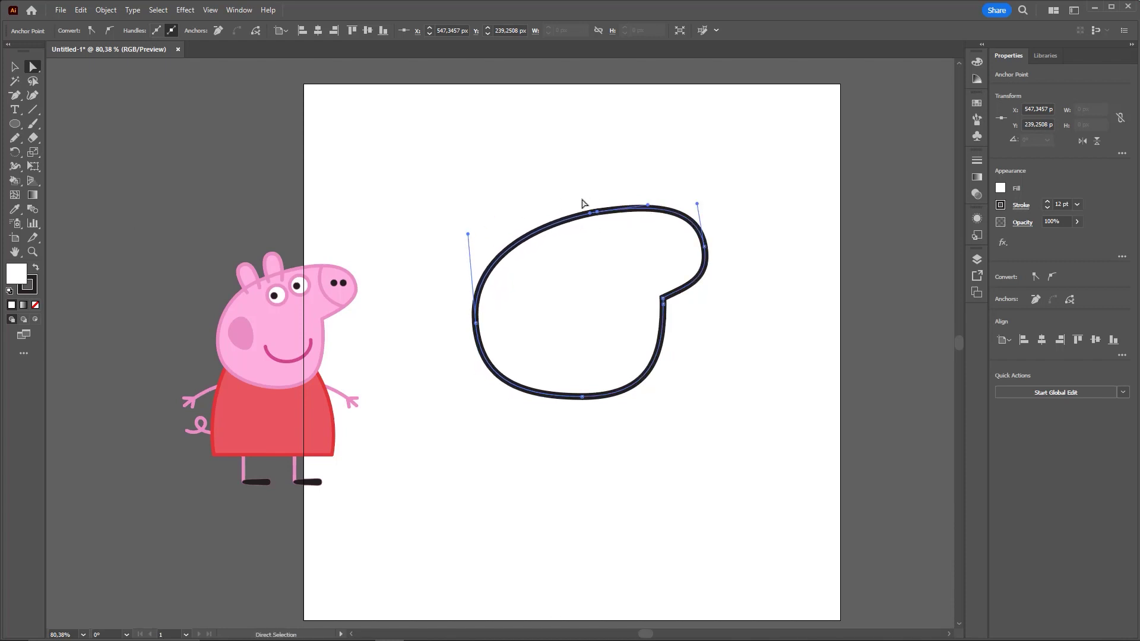
drag(648, 208, 699, 211)
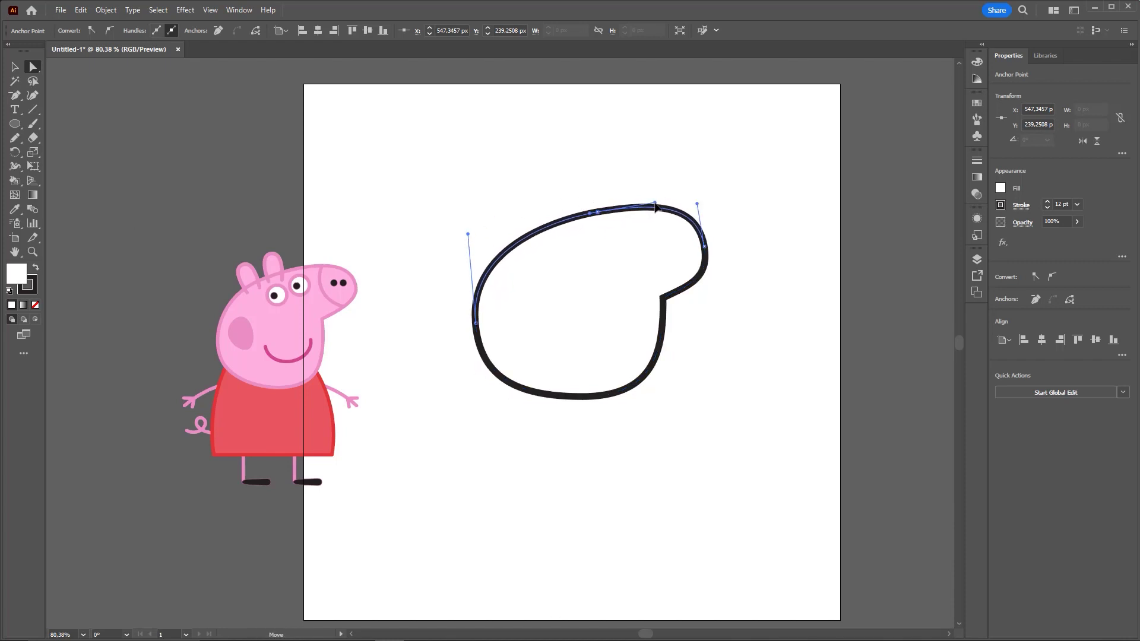
click(675, 334)
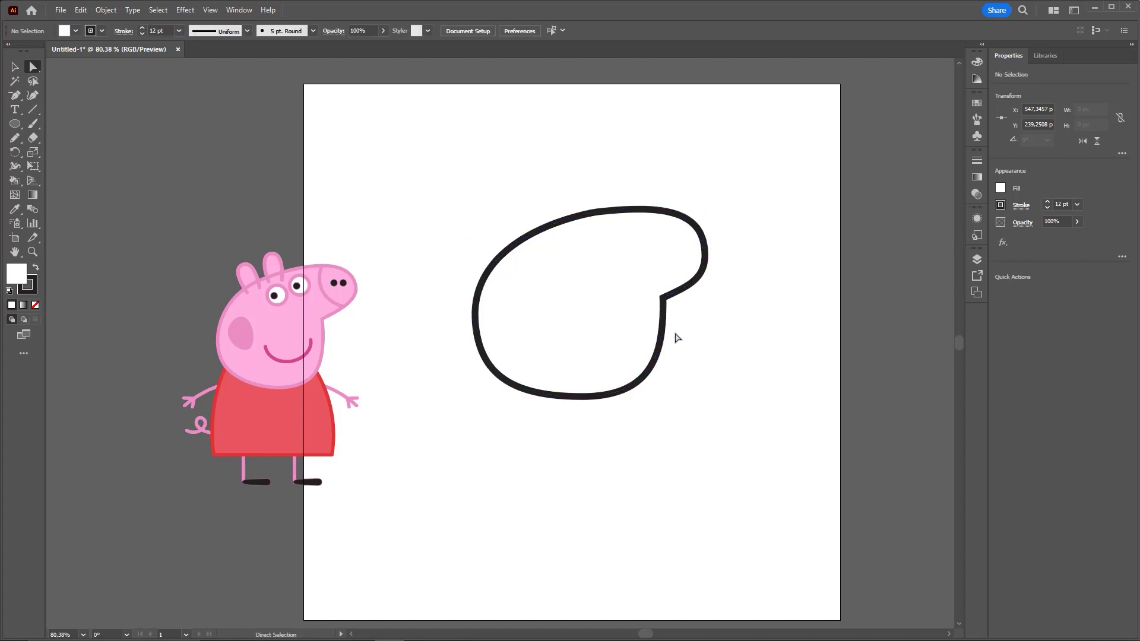
click(611, 213)
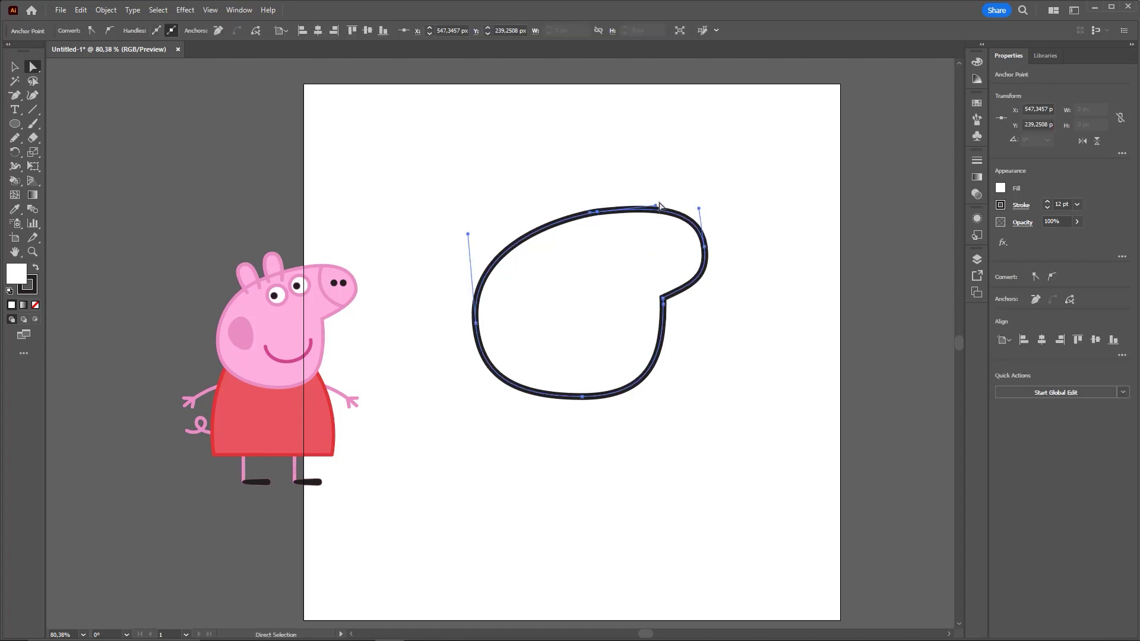
click(608, 199)
drag(653, 207, 655, 202)
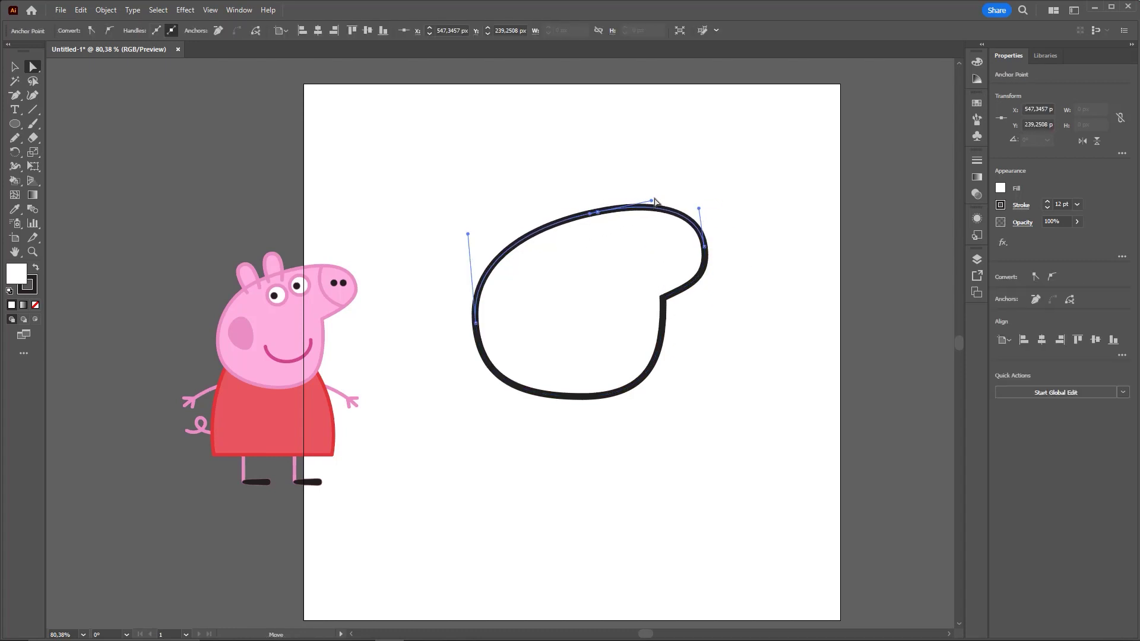
click(716, 211)
key(v)
scroll(680, 200, down, 1)
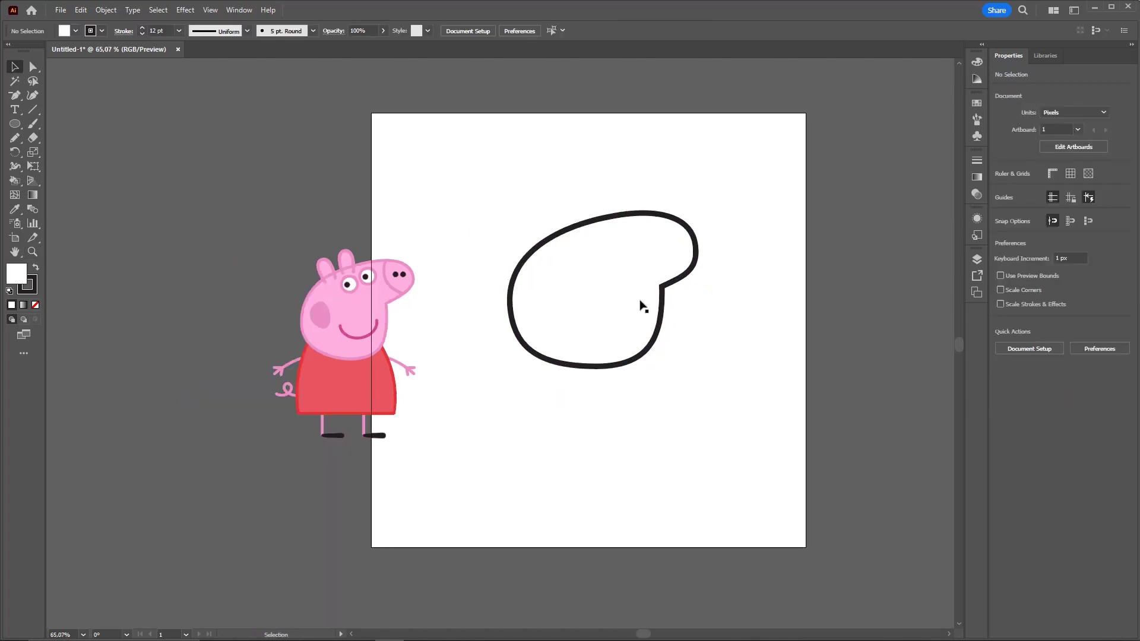
scroll(612, 303, up, 1)
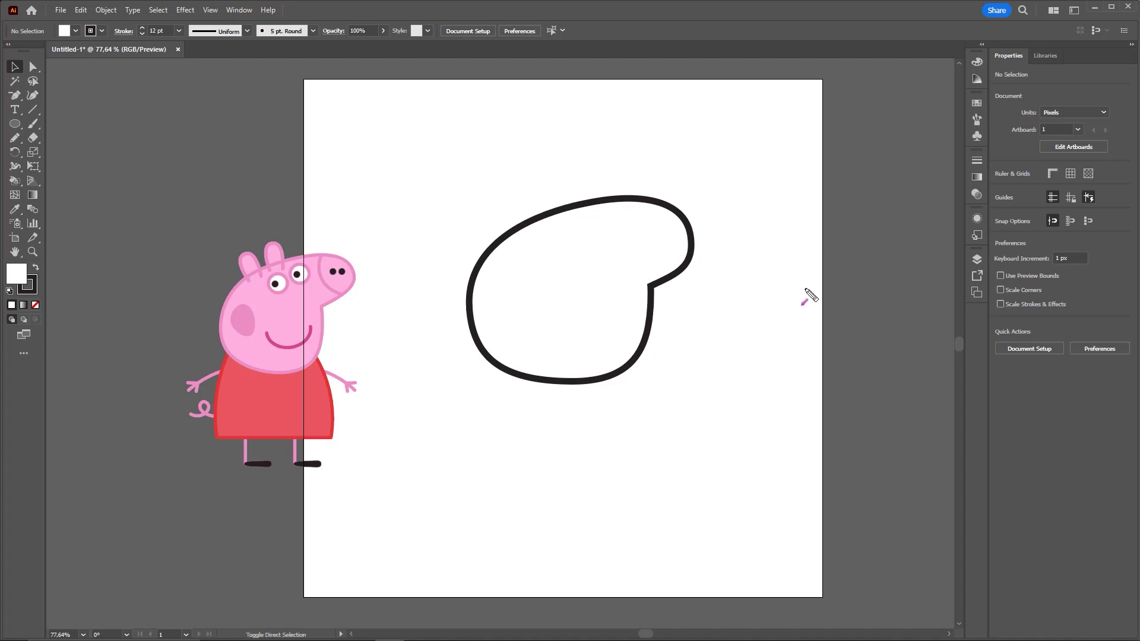
mouse_move(607, 488)
mouse_down()
mouse_move(1066, 60)
mouse_move(1063, 69)
mouse_up()
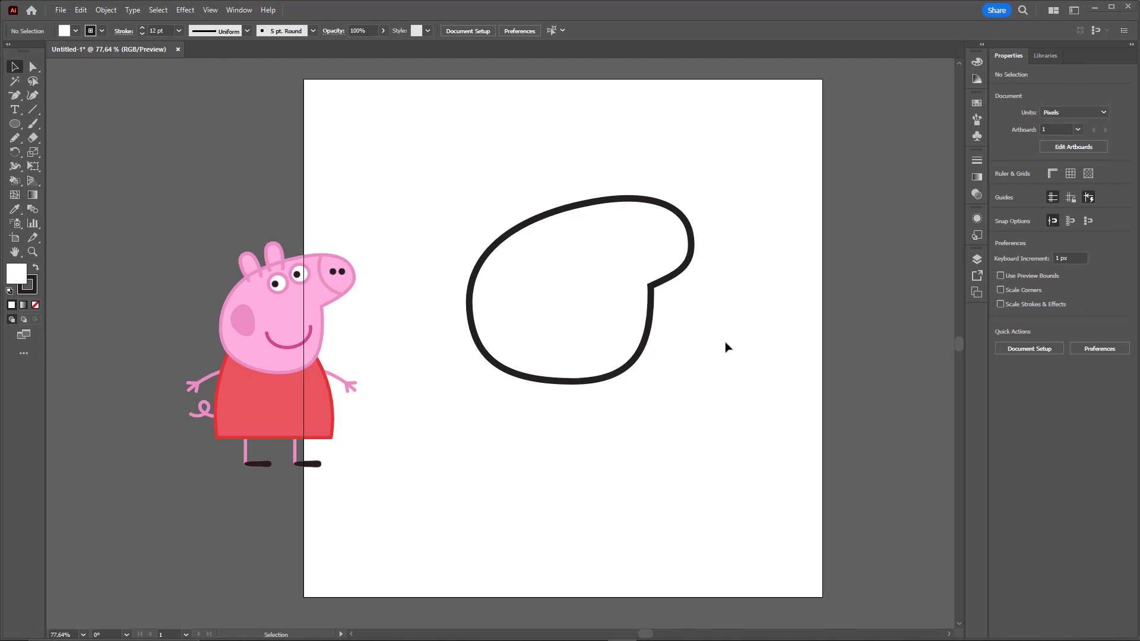
scroll(621, 295, down, 2)
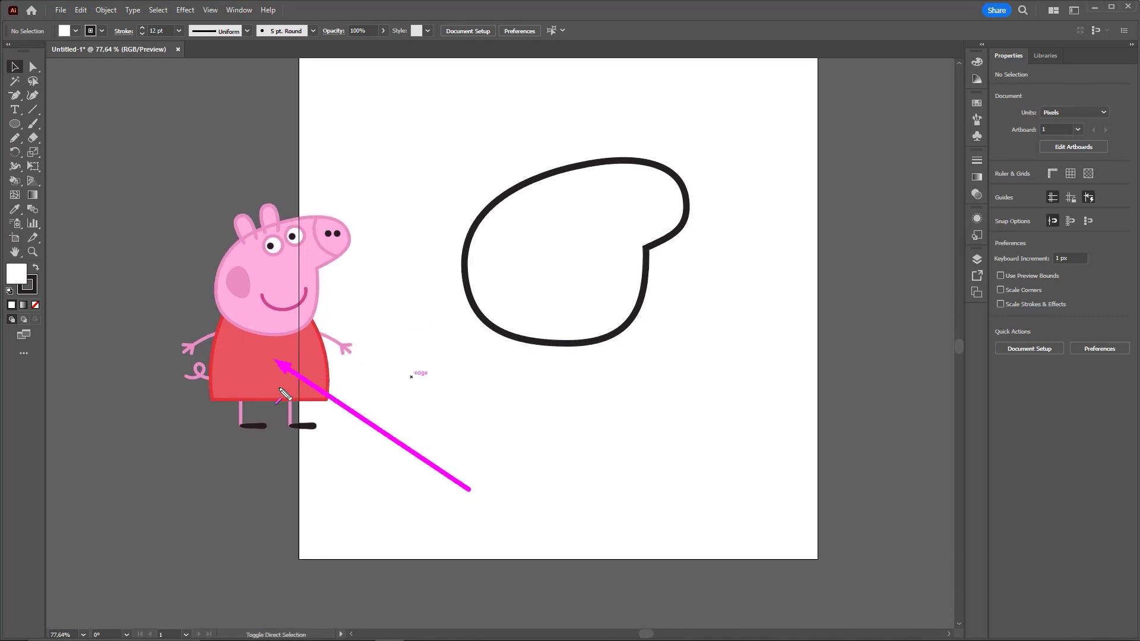
drag(285, 395, 27, 134)
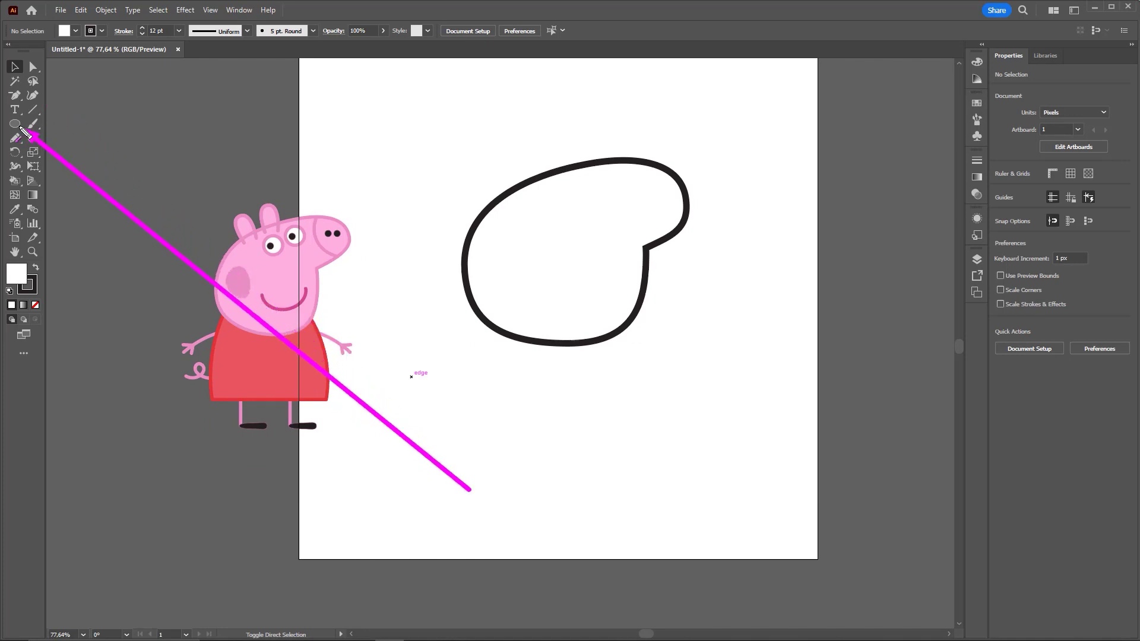
Step: Draw a rectangle below the head outline with the Rectangle Tool and adjust its edges
click(15, 125)
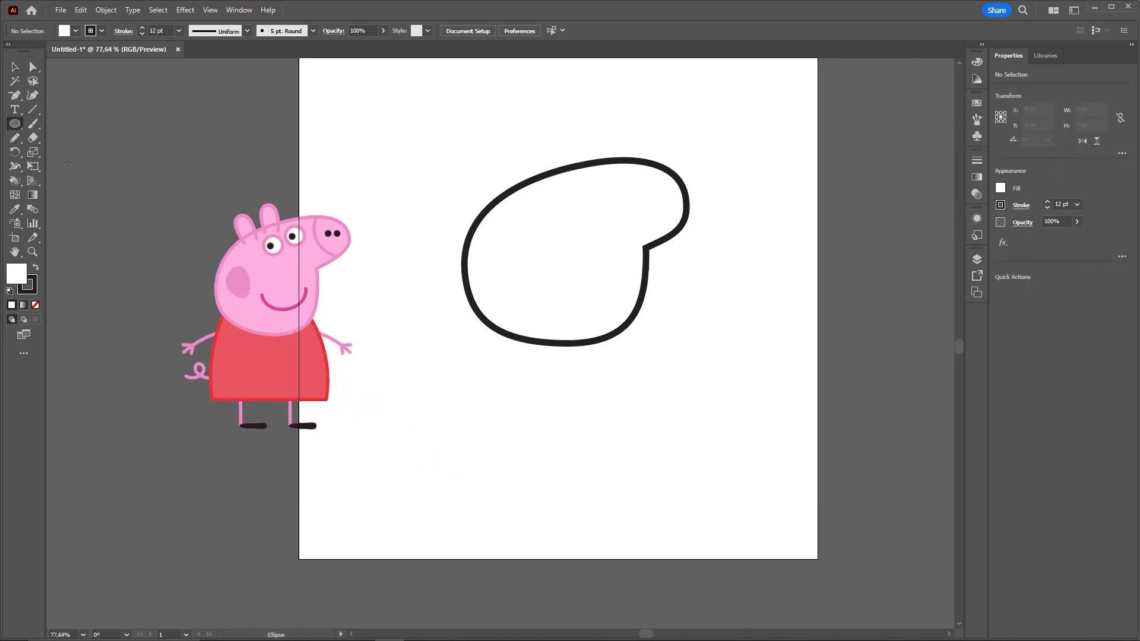
click(15, 126)
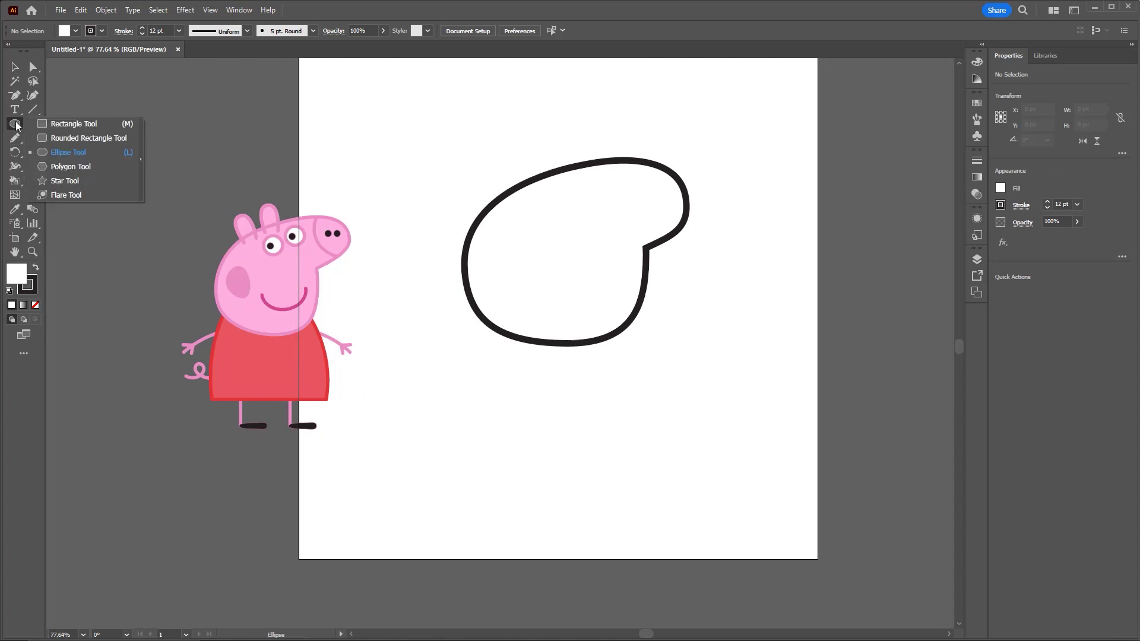
click(97, 124)
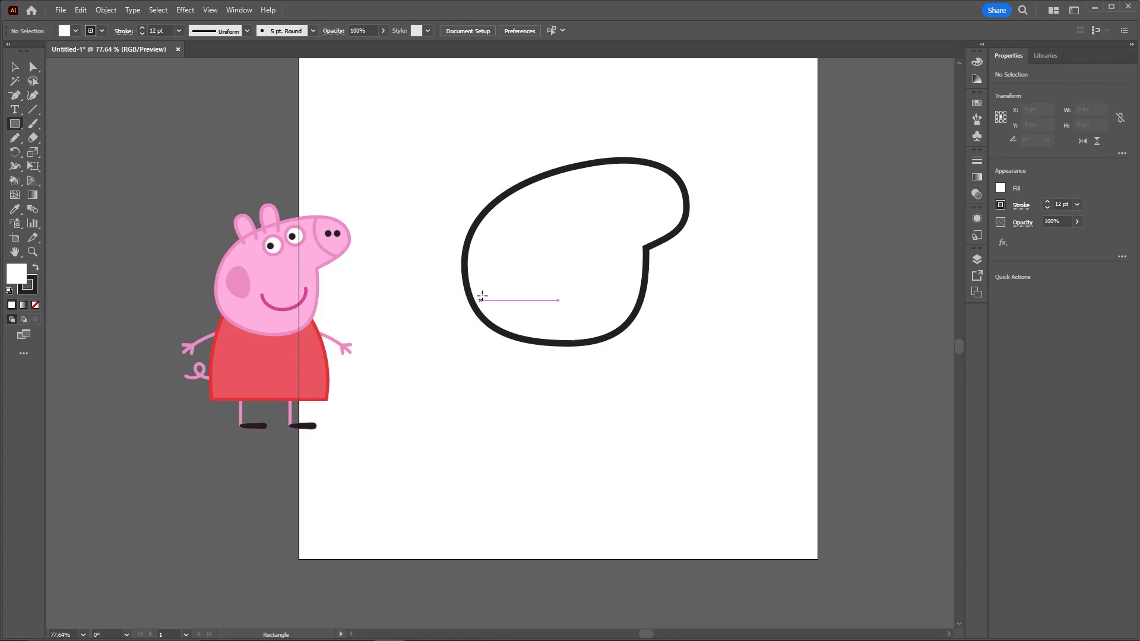
drag(482, 296, 634, 440)
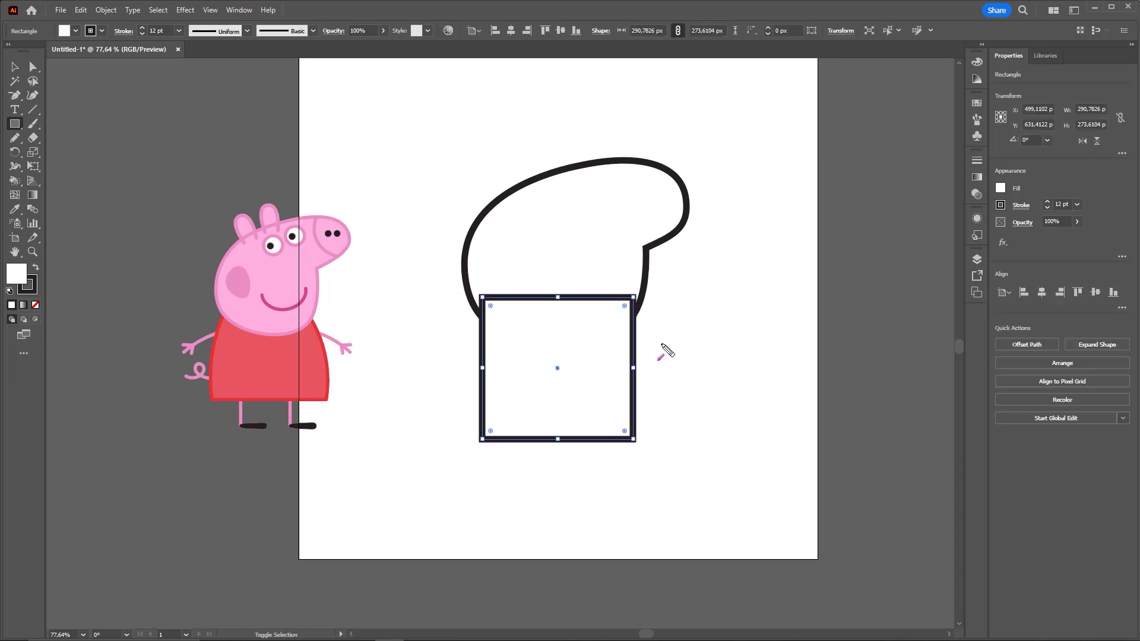
drag(649, 303, 652, 446)
drag(646, 294, 651, 386)
mouse_move(642, 162)
mouse_down()
mouse_move(631, 329)
mouse_move(633, 264)
mouse_up()
mouse_move(484, 283)
mouse_down()
mouse_move(487, 445)
mouse_move(483, 309)
mouse_up()
Step: Drag the body's bottom-left corner left and bottom-right corner right into a trapezoid
key(ctrl)
drag(41, 77, 47, 59)
click(32, 66)
click(482, 440)
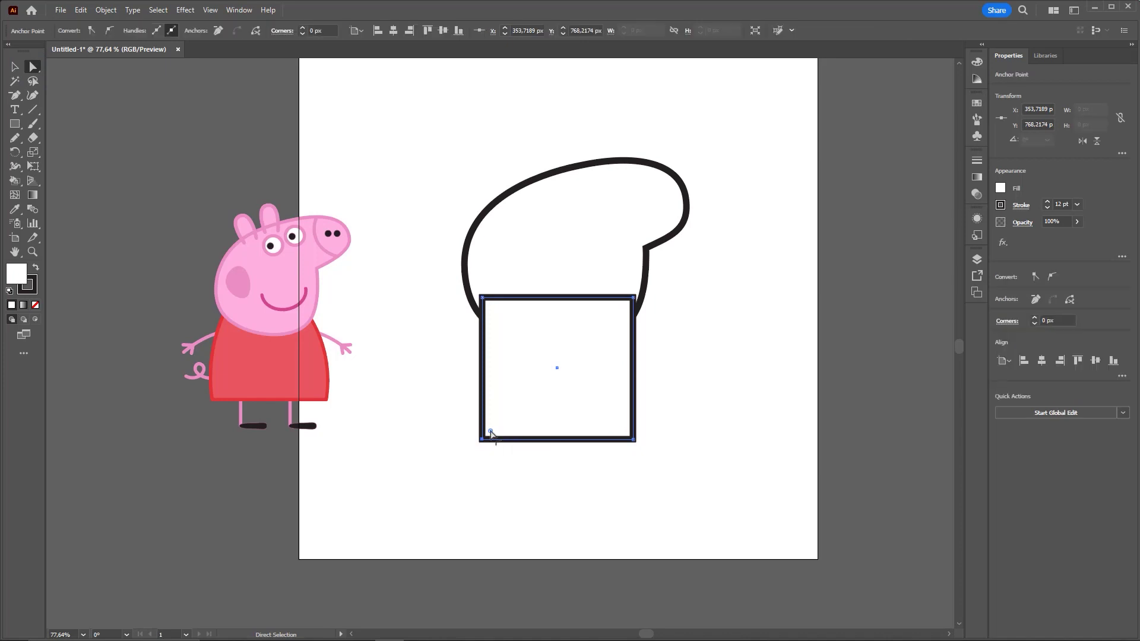
mouse_move(481, 440)
mouse_down()
mouse_move(467, 449)
mouse_move(499, 428)
mouse_move(518, 436)
mouse_move(450, 442)
mouse_move(469, 444)
mouse_up()
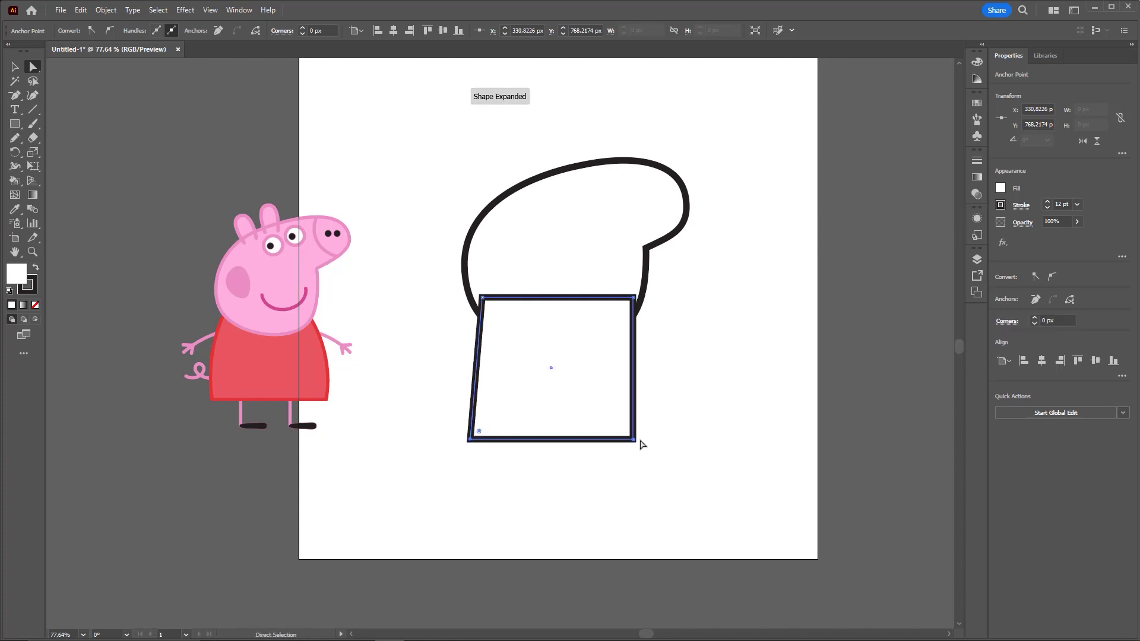
drag(636, 443, 646, 441)
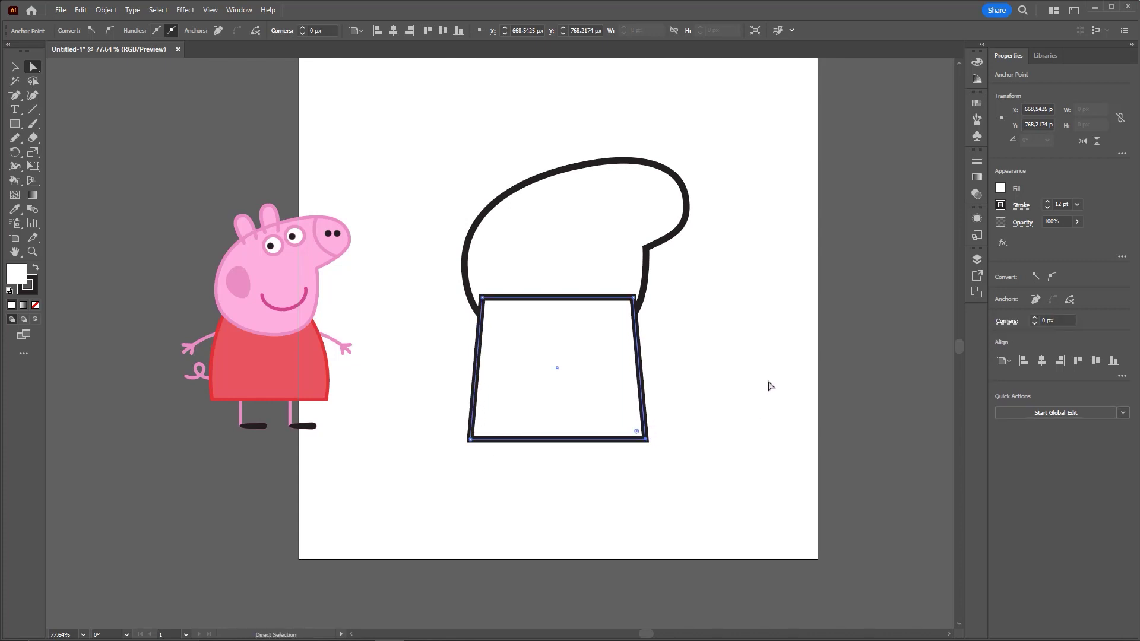
key(ctrl)
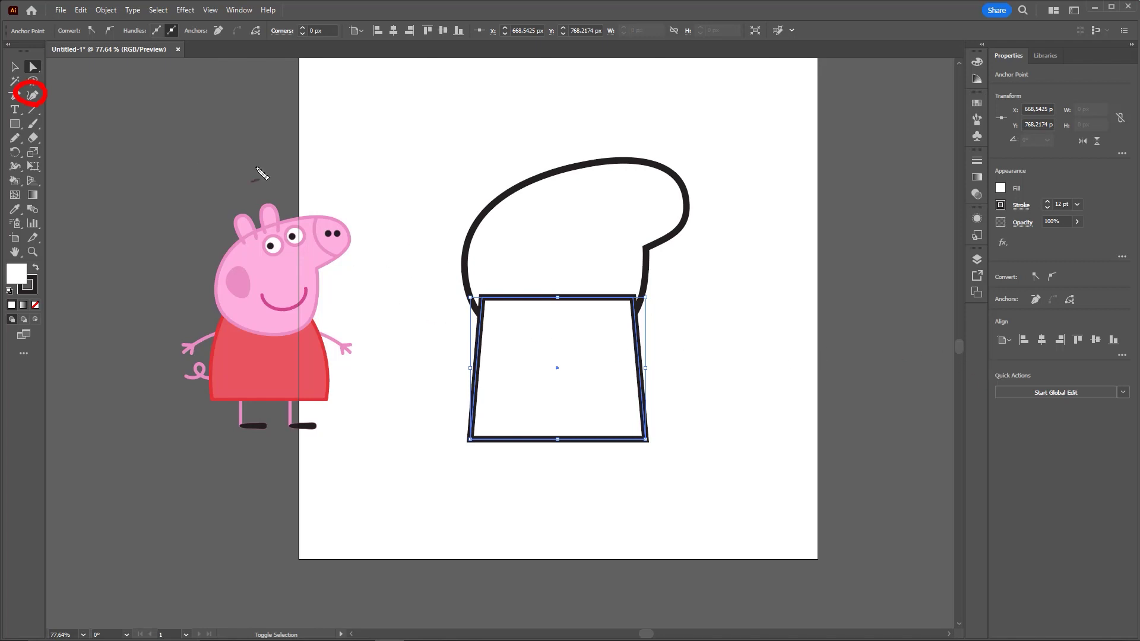
Step: Bend the middle of the dress's left and right edges outward with the Curvature tool
key(z)
scroll(549, 350, down, 1)
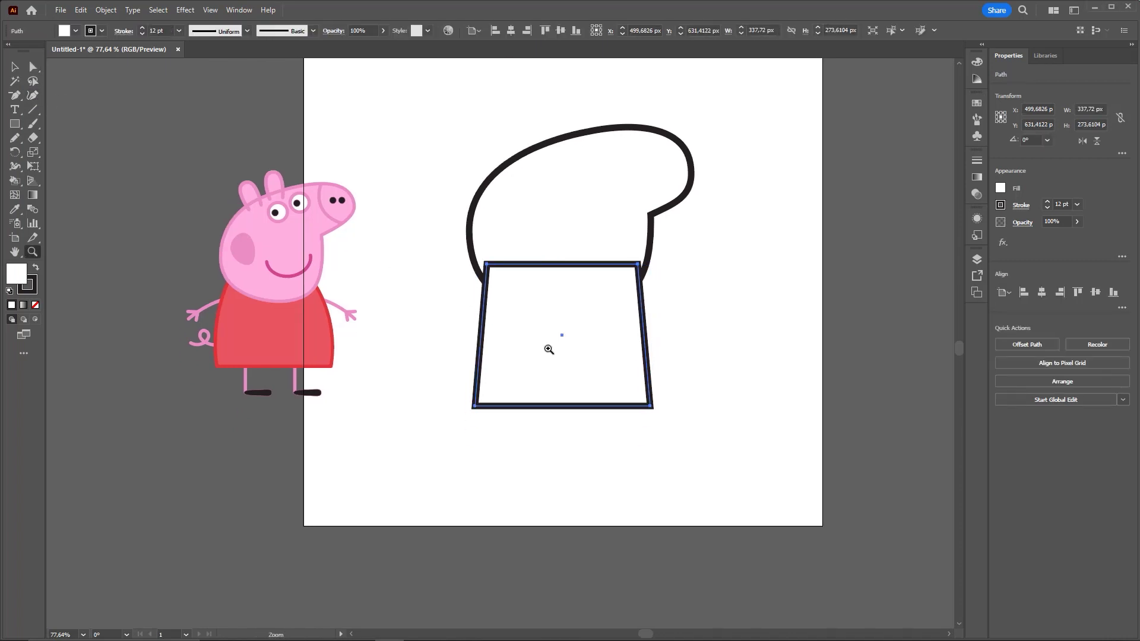
click(548, 350)
key(v)
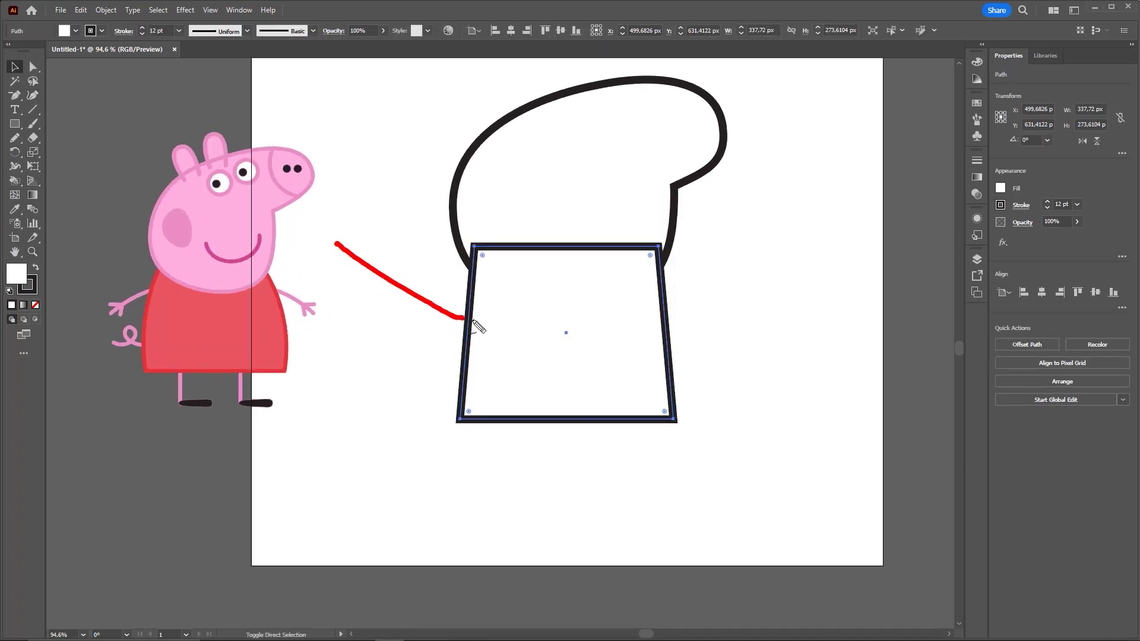
drag(475, 324, 437, 330)
mouse_move(672, 318)
mouse_down()
mouse_move(690, 347)
mouse_move(853, 247)
mouse_up()
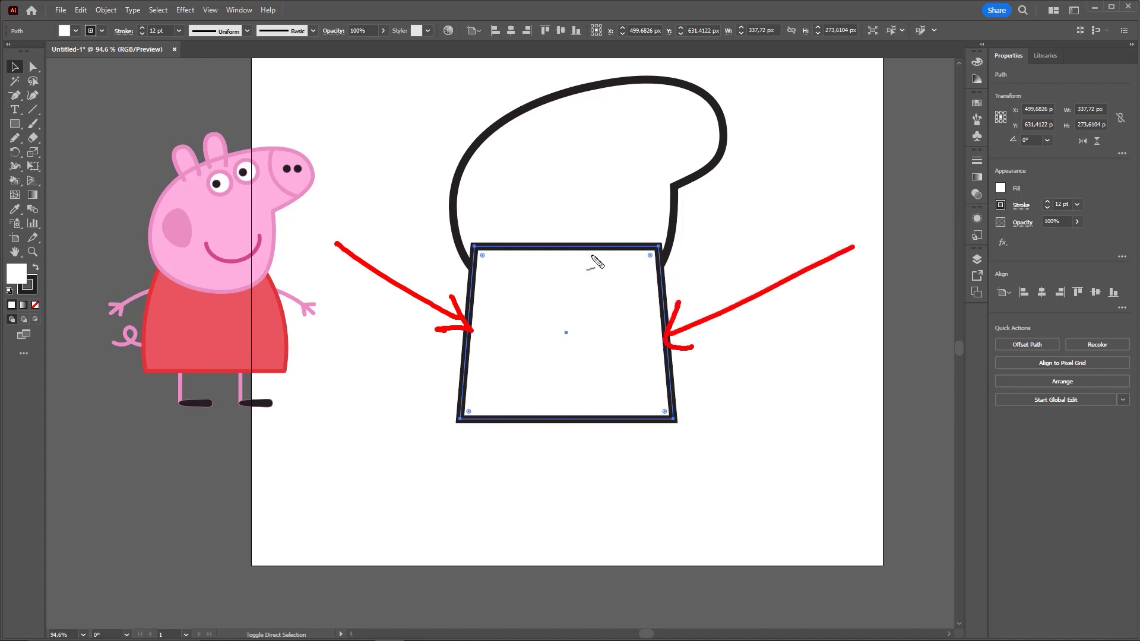
key(Escape)
click(32, 95)
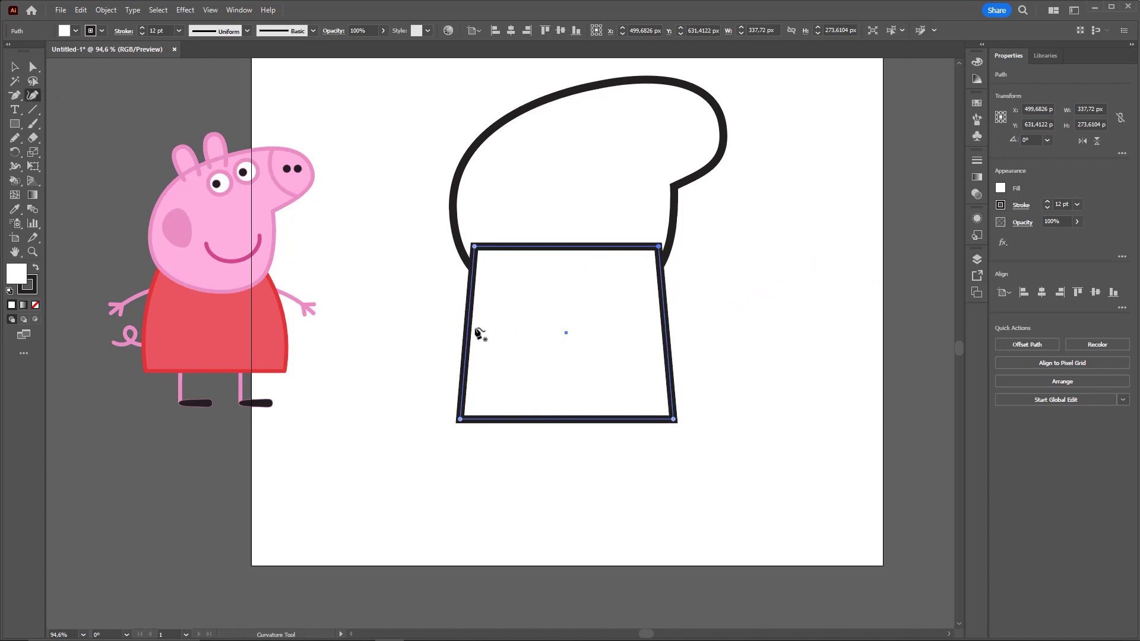
drag(470, 330, 459, 330)
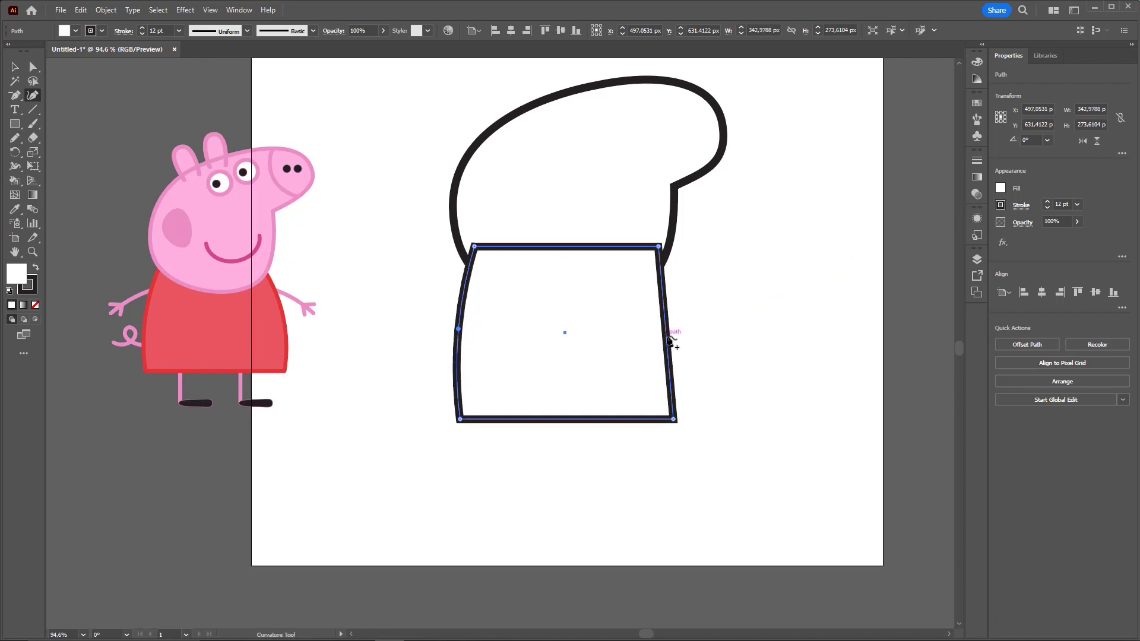
drag(667, 335, 676, 335)
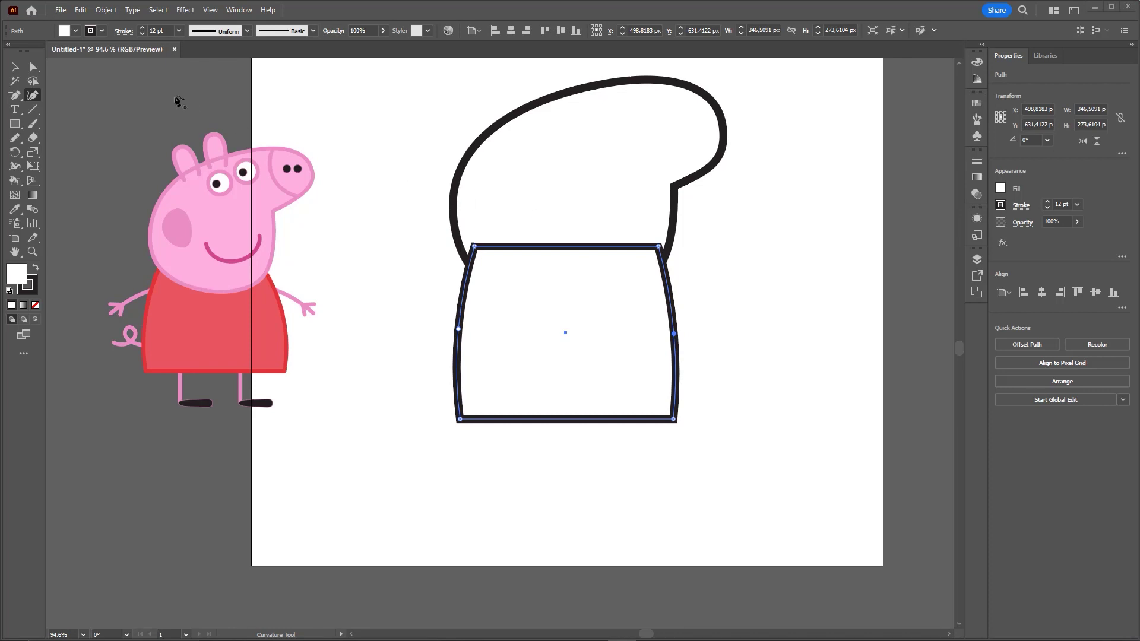
click(14, 66)
click(764, 308)
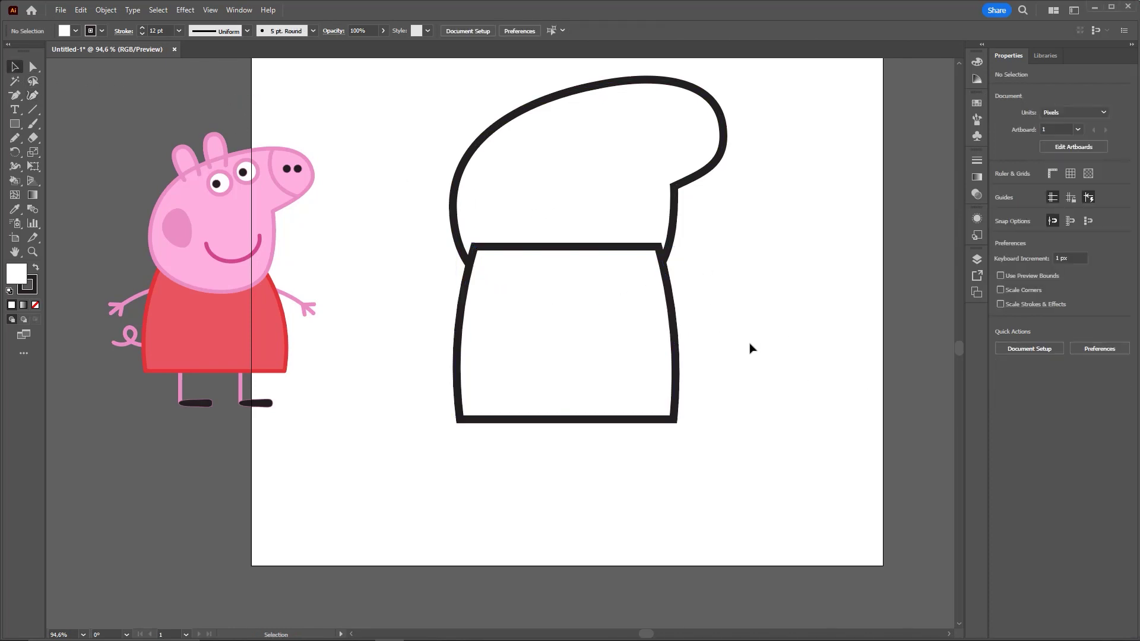
Step: Send the dress shape to the back so the head's lower edge overlaps it
click(595, 349)
right_click(591, 310)
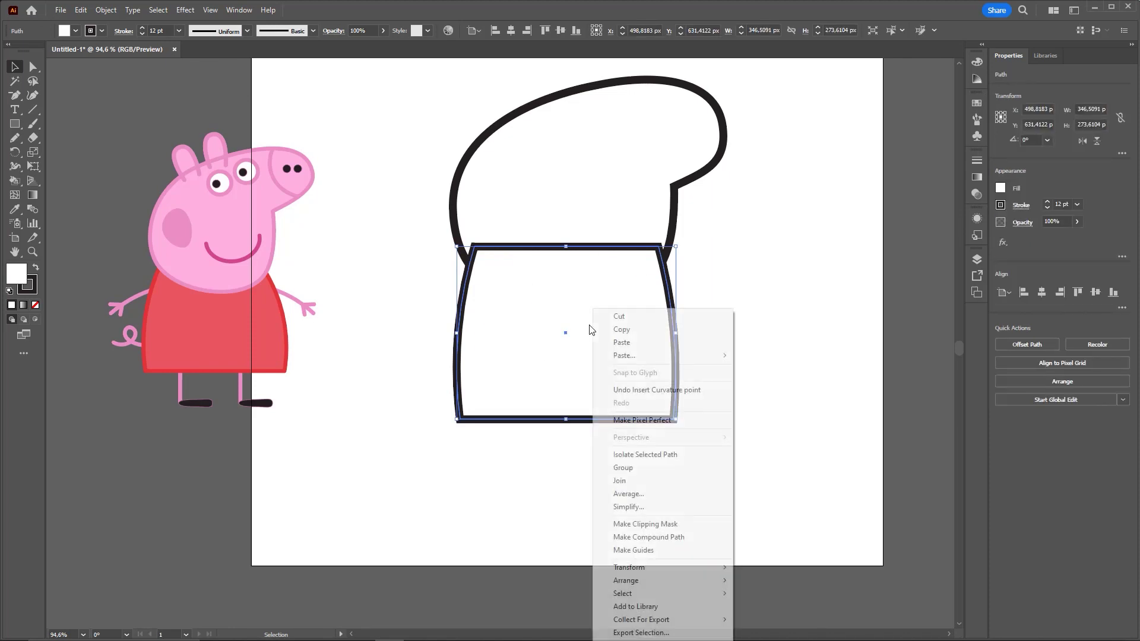
mouse_move(626, 580)
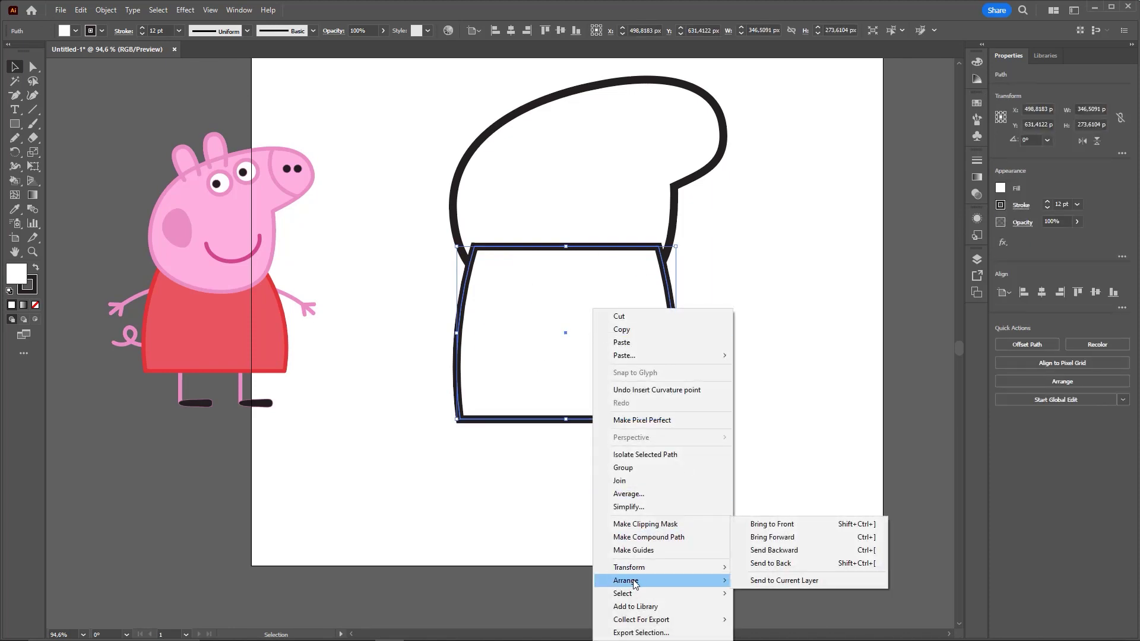
click(792, 564)
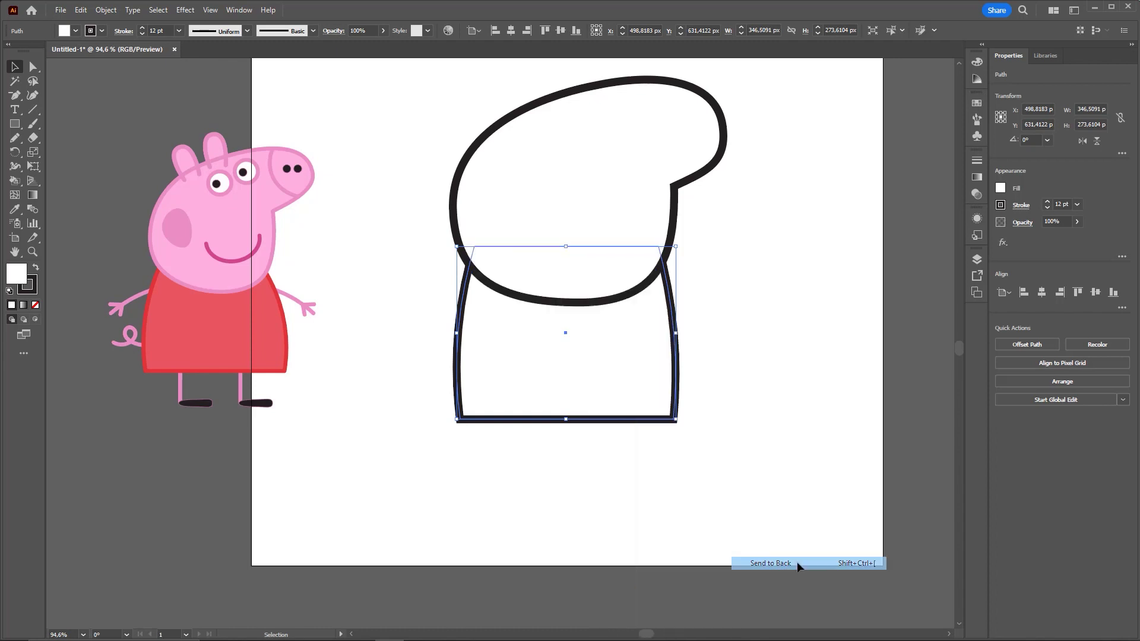
click(795, 355)
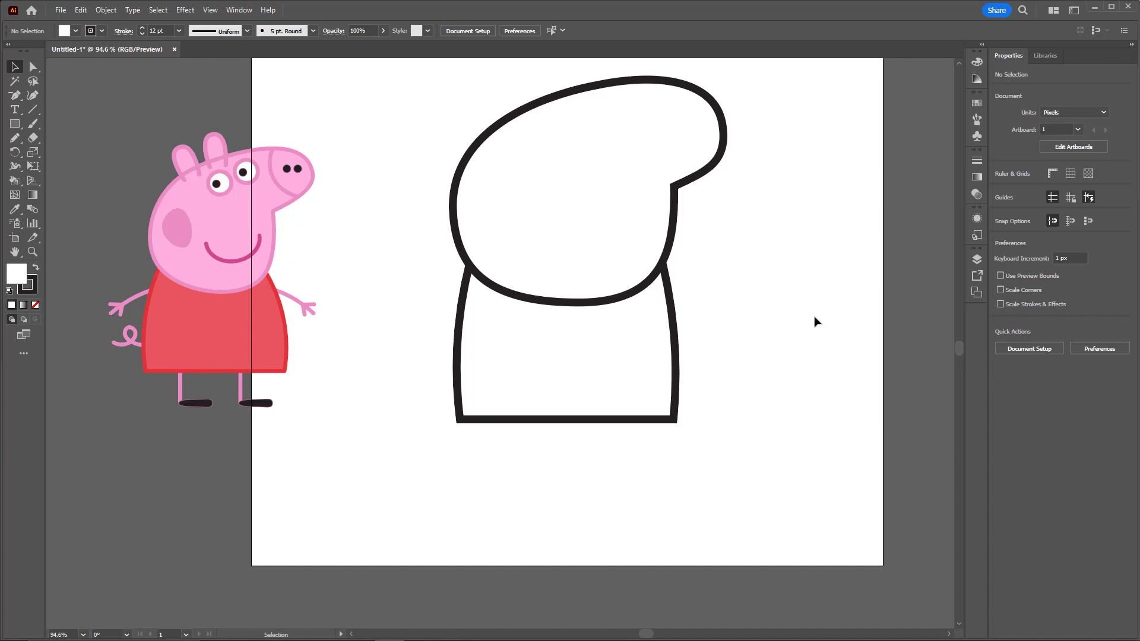
scroll(638, 298, down, 1)
scroll(604, 346, down, 1)
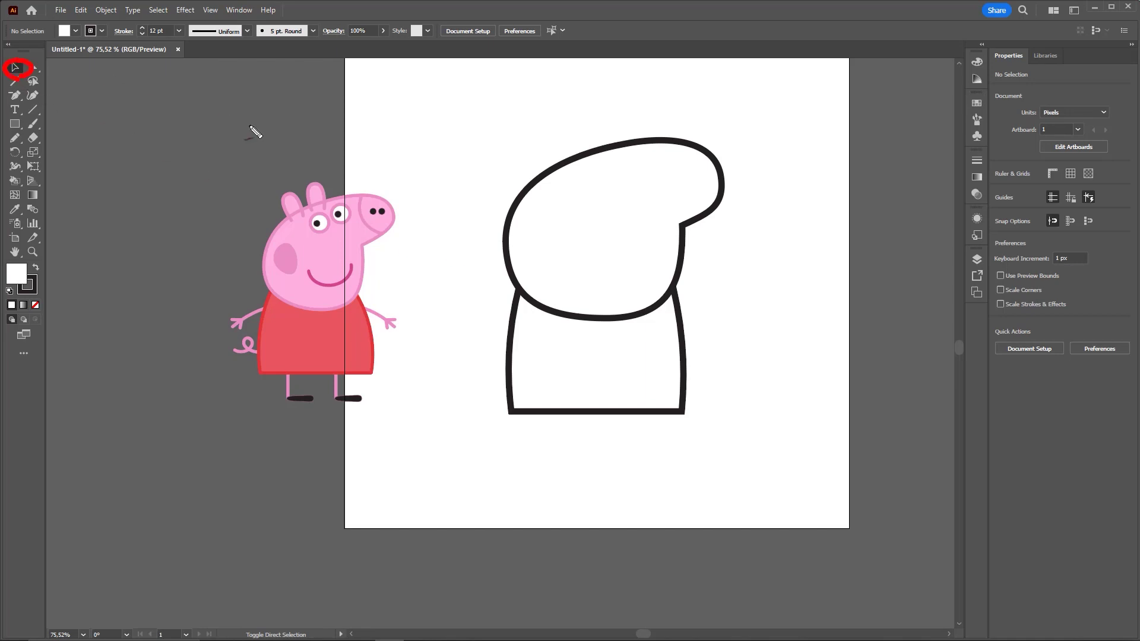
key(v)
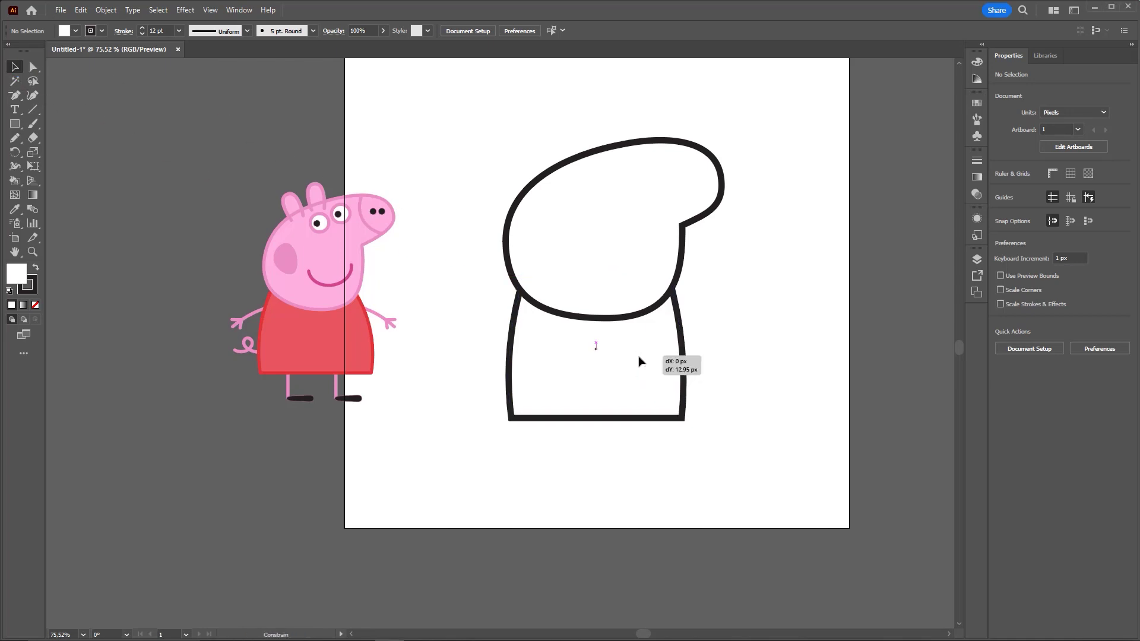
key(z)
scroll(567, 387, down, 1)
key(v)
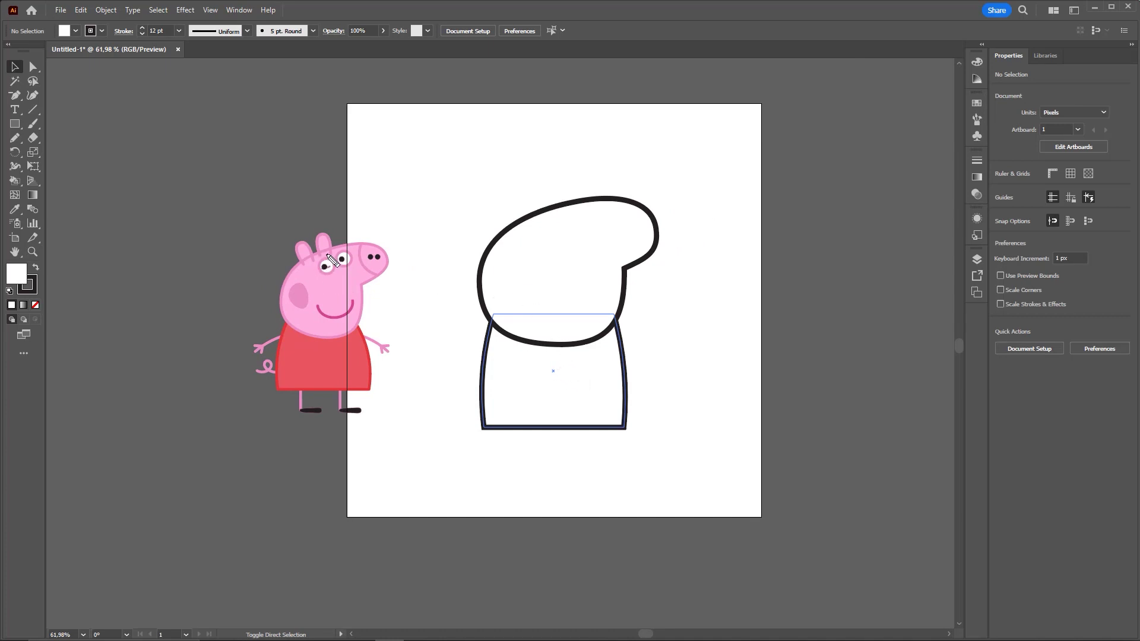
drag(328, 255, 315, 375)
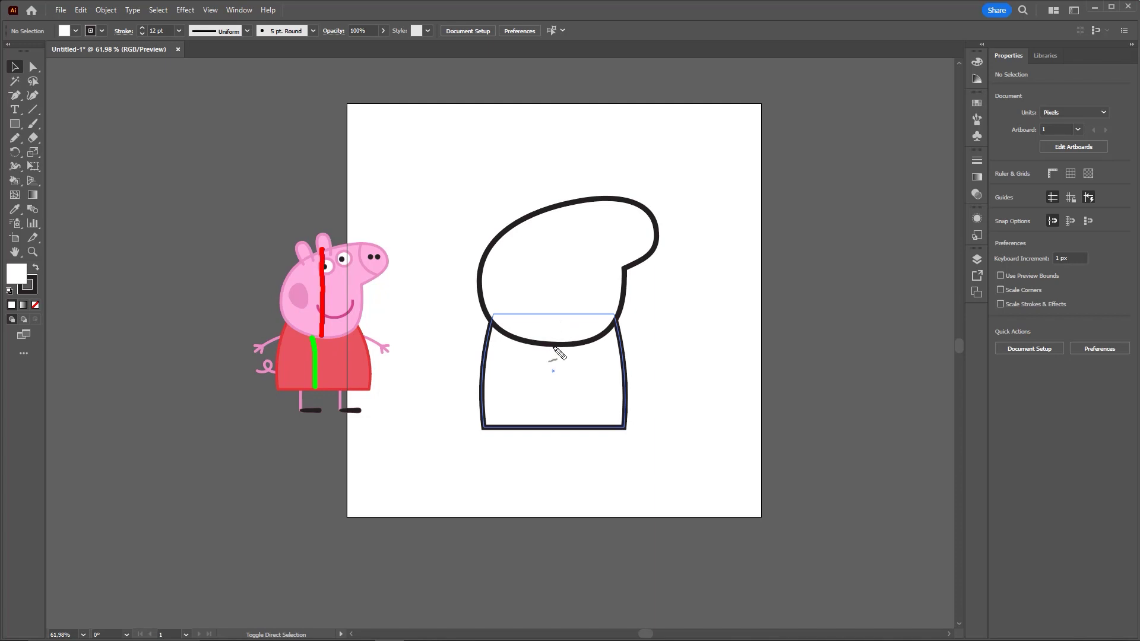
drag(555, 346, 558, 425)
drag(558, 206, 554, 336)
key(Escape)
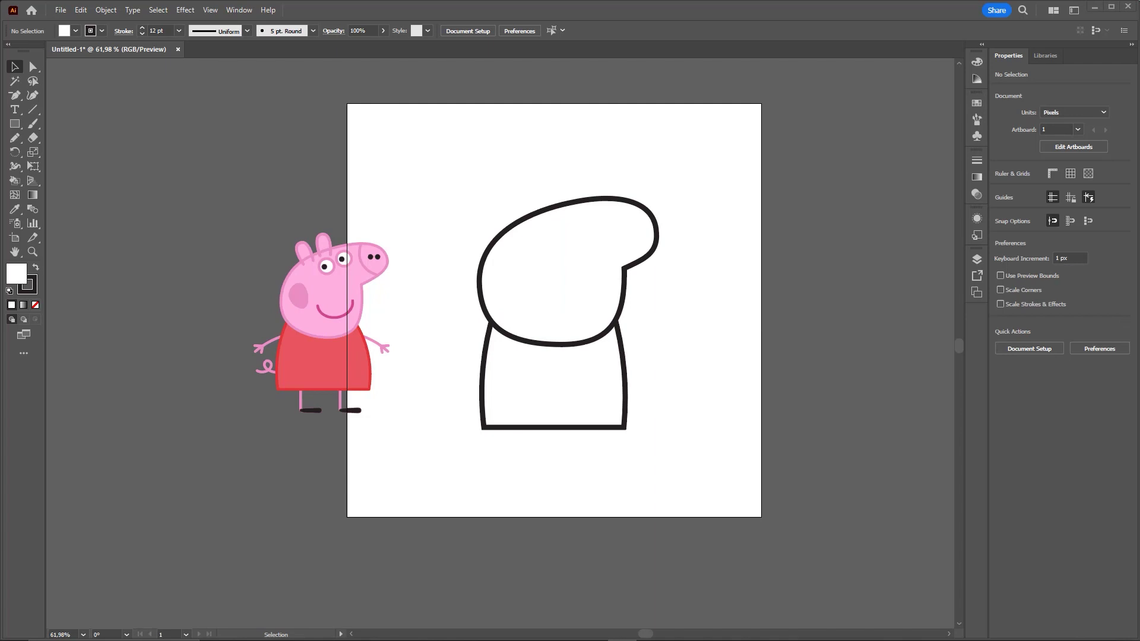
key(z)
click(662, 331)
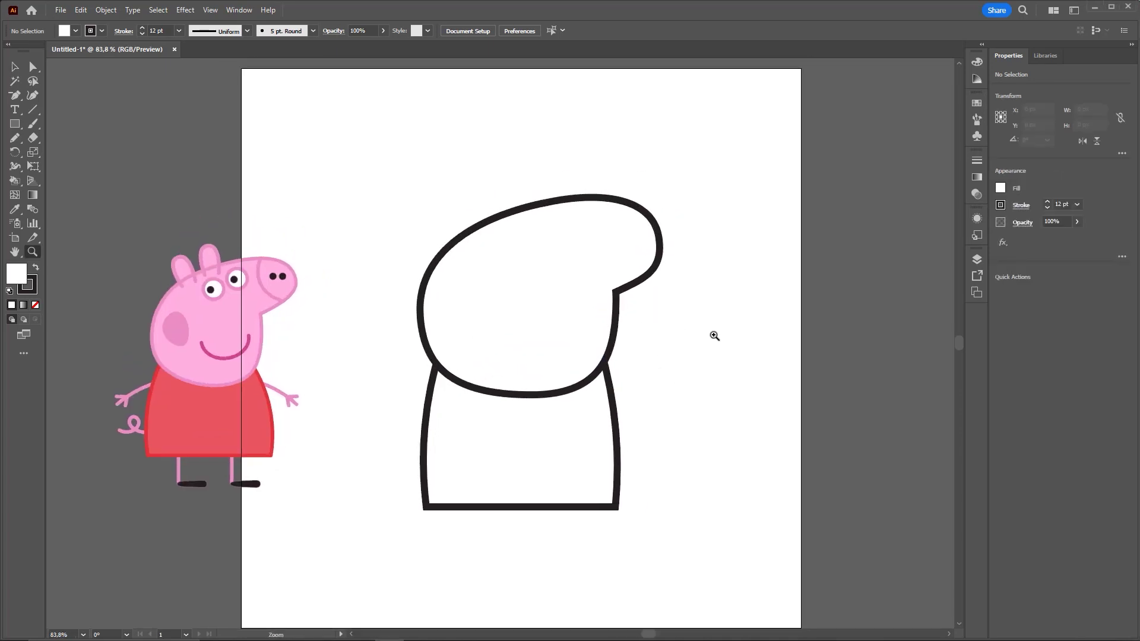
Step: Draw a small eye circle on the upper head with the Ellipse tool
drag(513, 295, 532, 285)
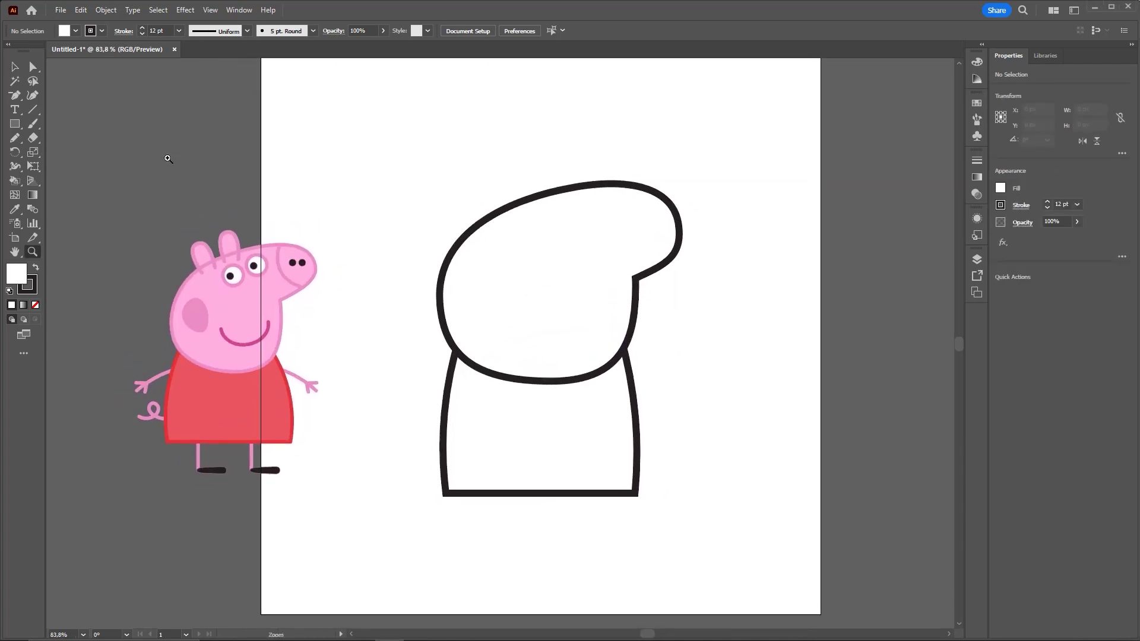
click(16, 126)
drag(16, 132, 76, 152)
mouse_move(521, 228)
mouse_down()
mouse_move(555, 260)
mouse_move(515, 366)
mouse_up()
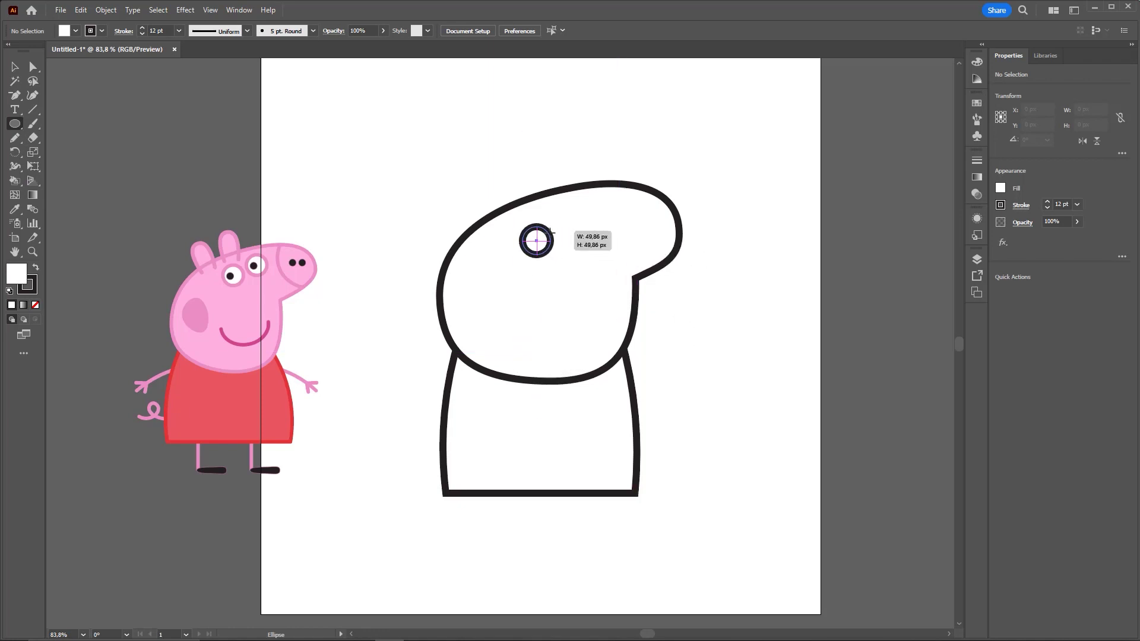
drag(515, 366, 556, 261)
Step: Move the eye circle slightly upward and zoom in on it
scroll(621, 283, up, 3)
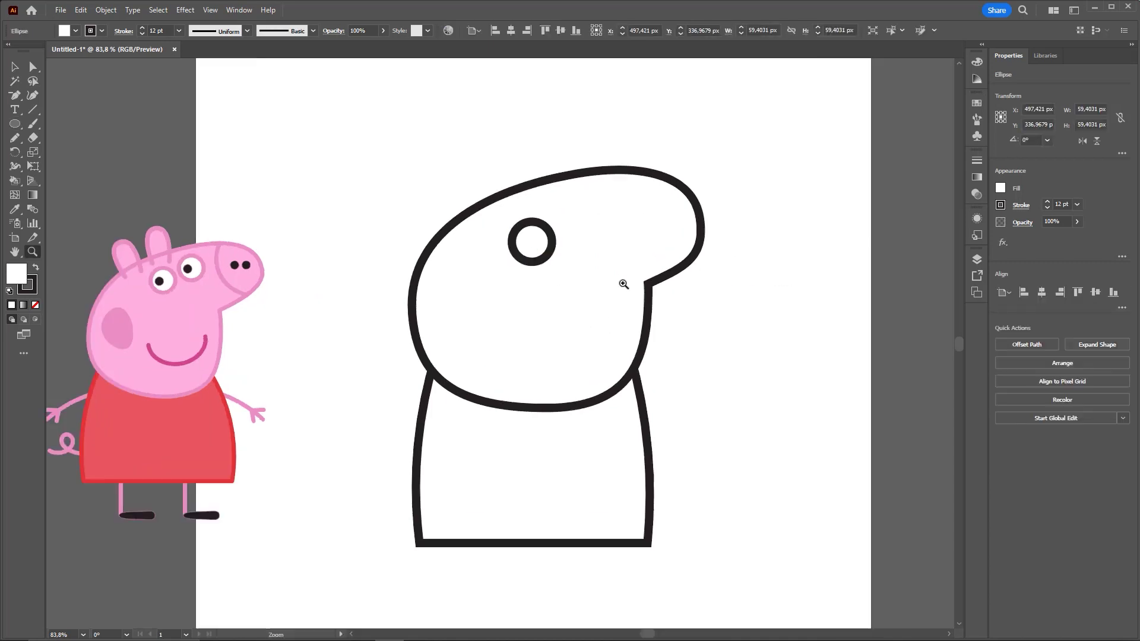
scroll(621, 283, up, 2)
key(v)
click(603, 132)
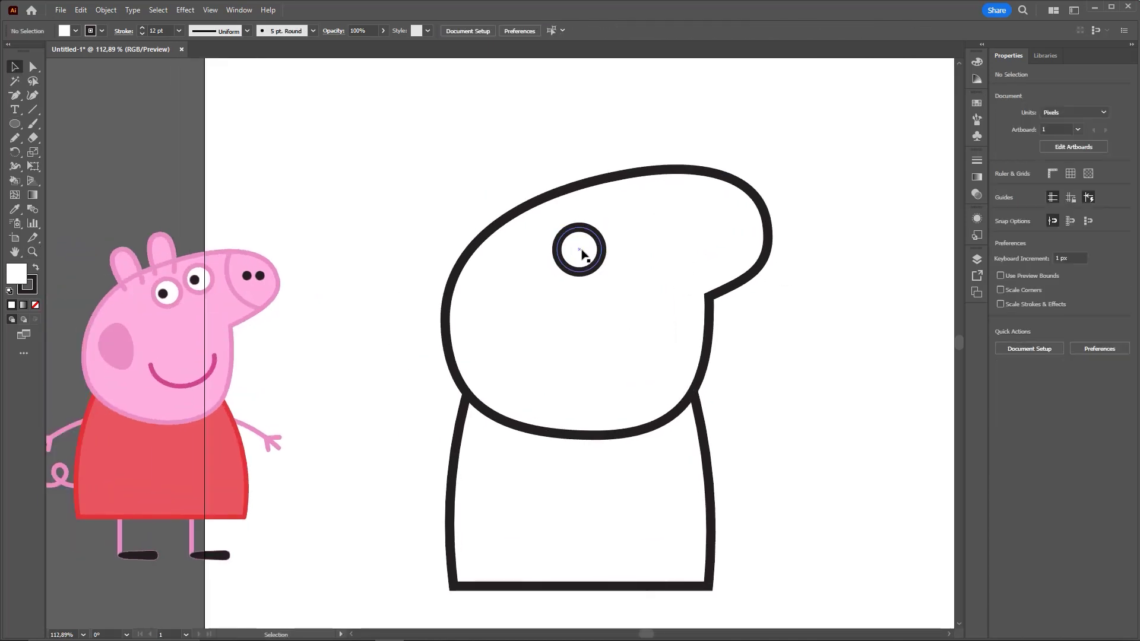
drag(579, 248, 581, 242)
scroll(799, 264, right, 1)
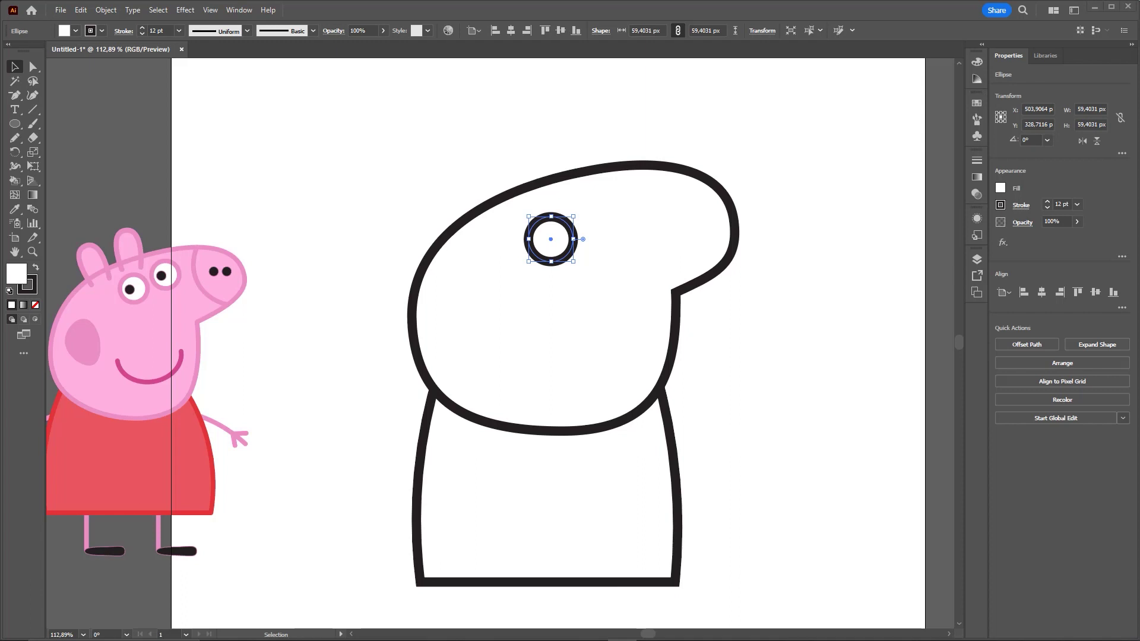
click(751, 237)
Step: Draw a small pupil circle inside the eye ring
scroll(581, 247, up, 2)
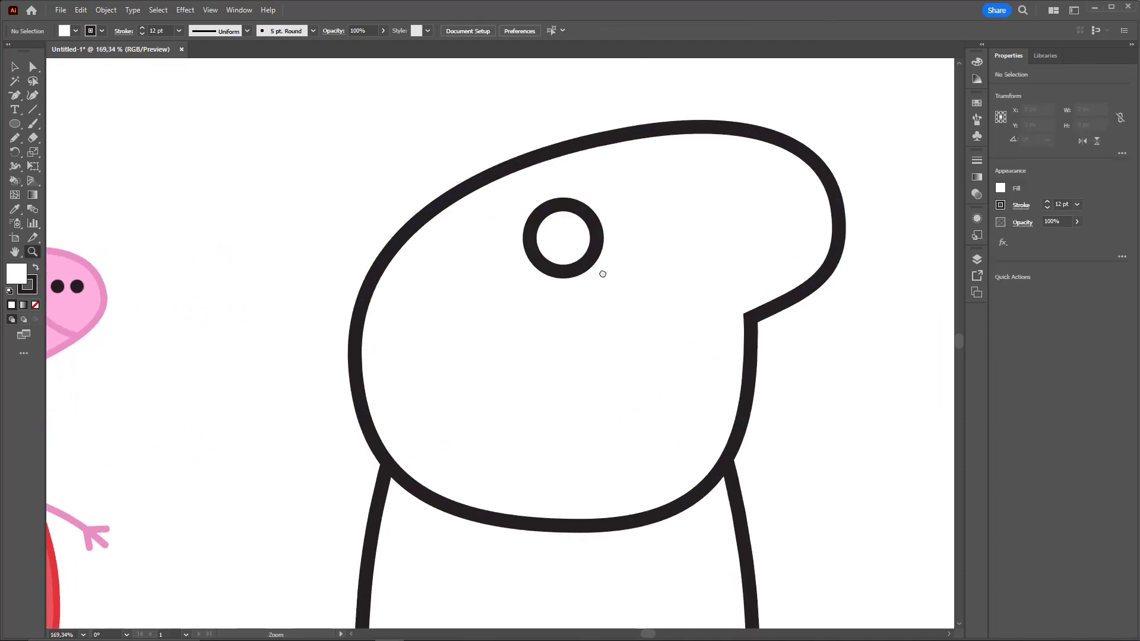
scroll(564, 242, right, 1)
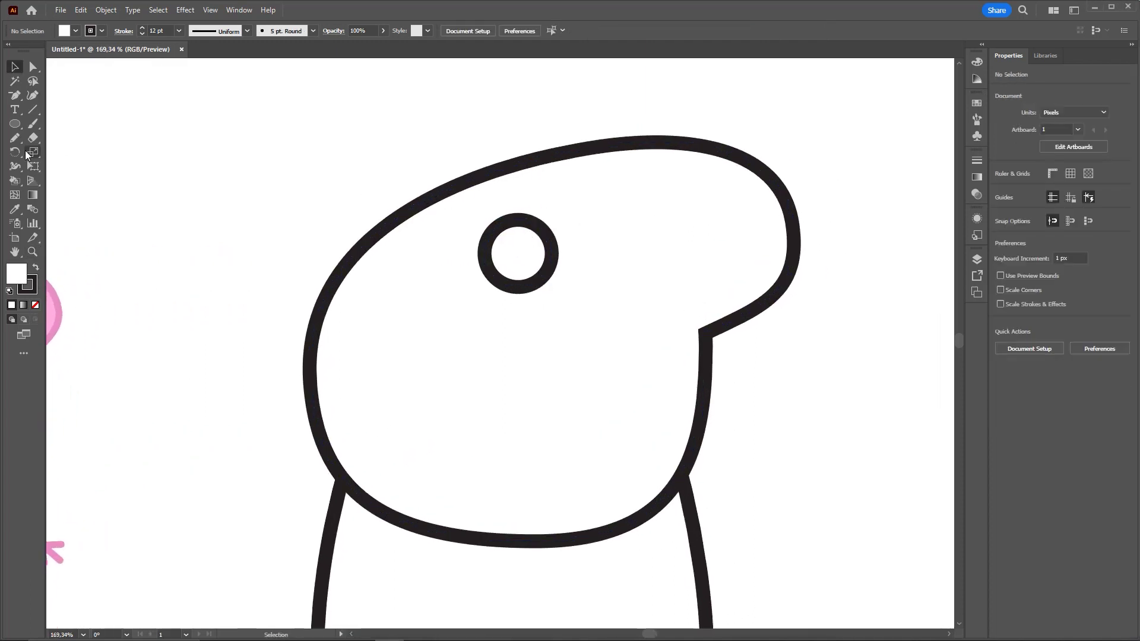
click(15, 123)
drag(509, 243, 525, 259)
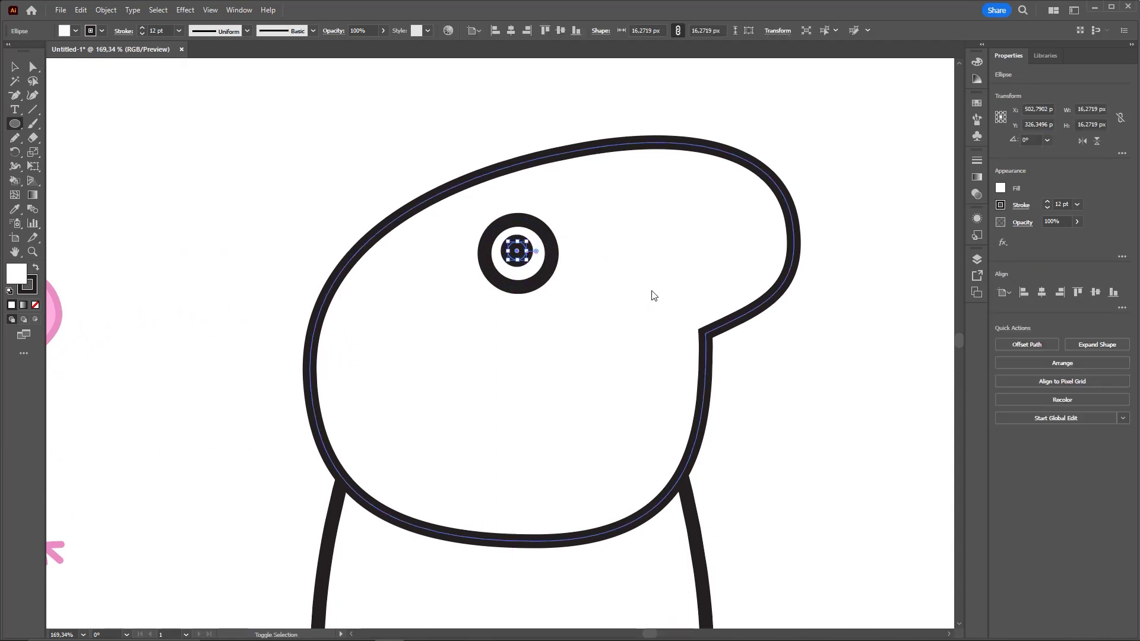
drag(717, 337, 705, 317)
drag(851, 507, 593, 395)
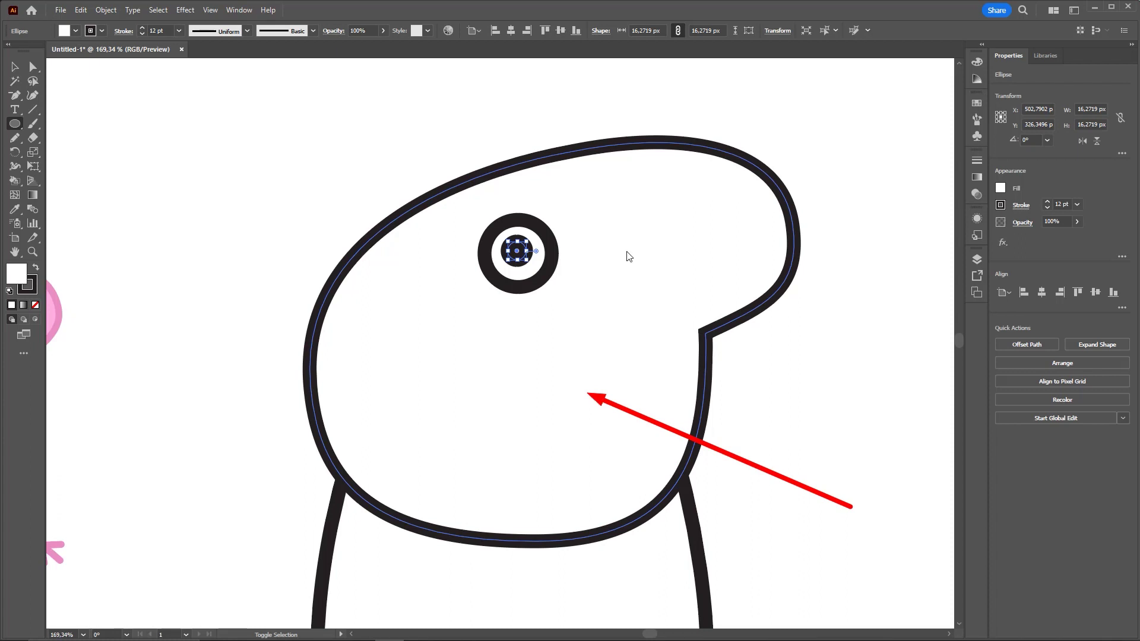
mouse_move(445, 428)
mouse_down()
mouse_move(515, 261)
mouse_move(392, 196)
mouse_move(97, 233)
mouse_move(37, 272)
mouse_up()
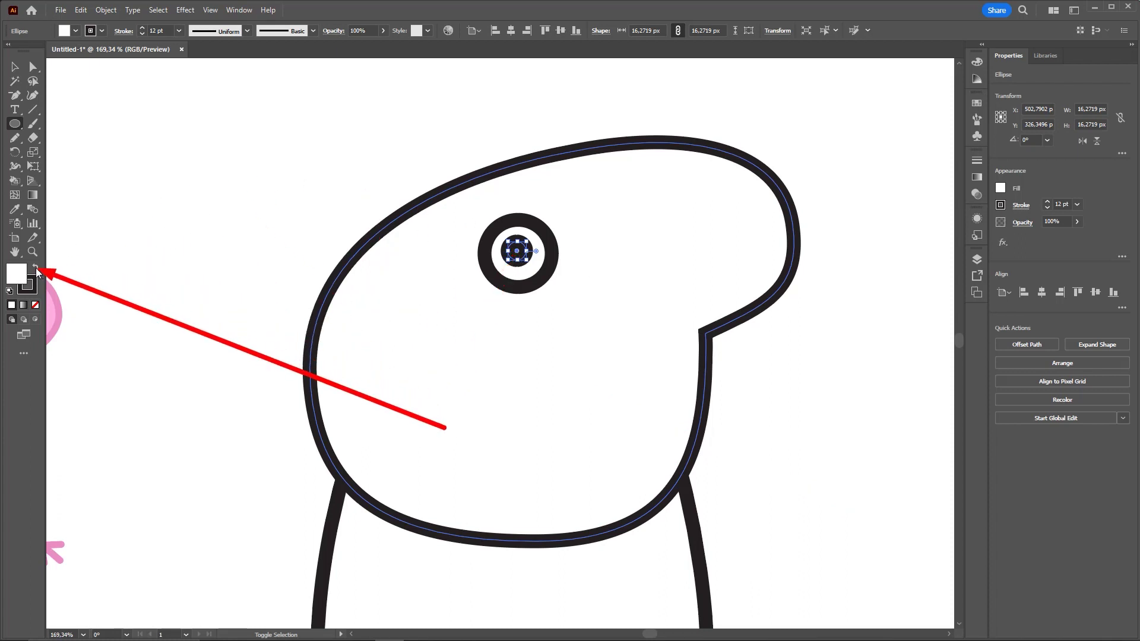
Step: Give the pupil a solid black fill and no outline
click(35, 268)
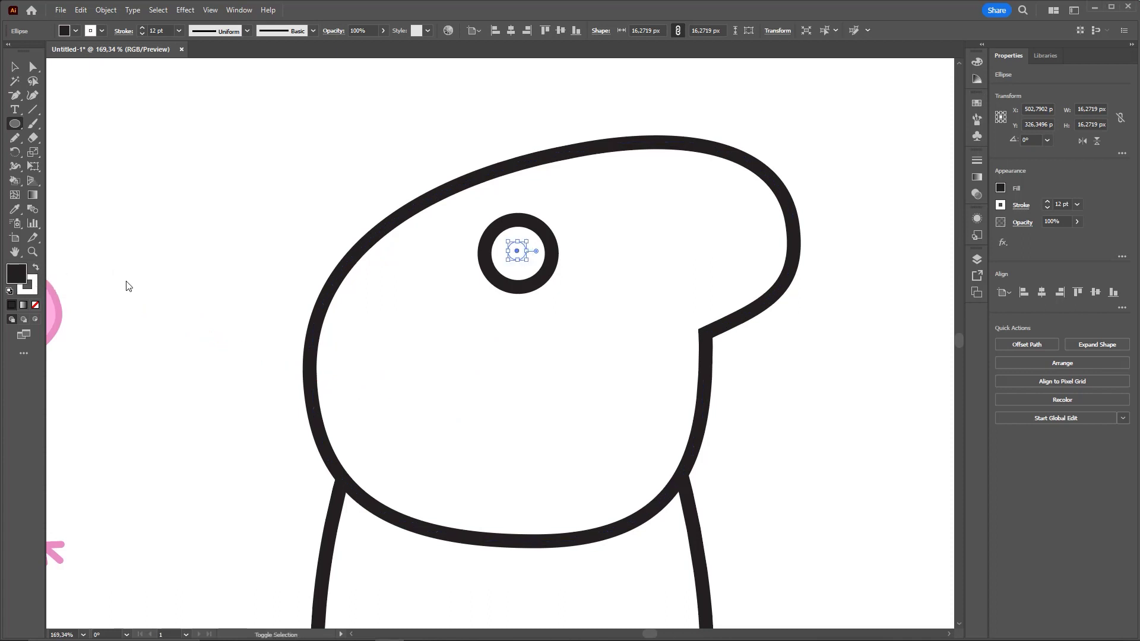
drag(149, 190, 37, 286)
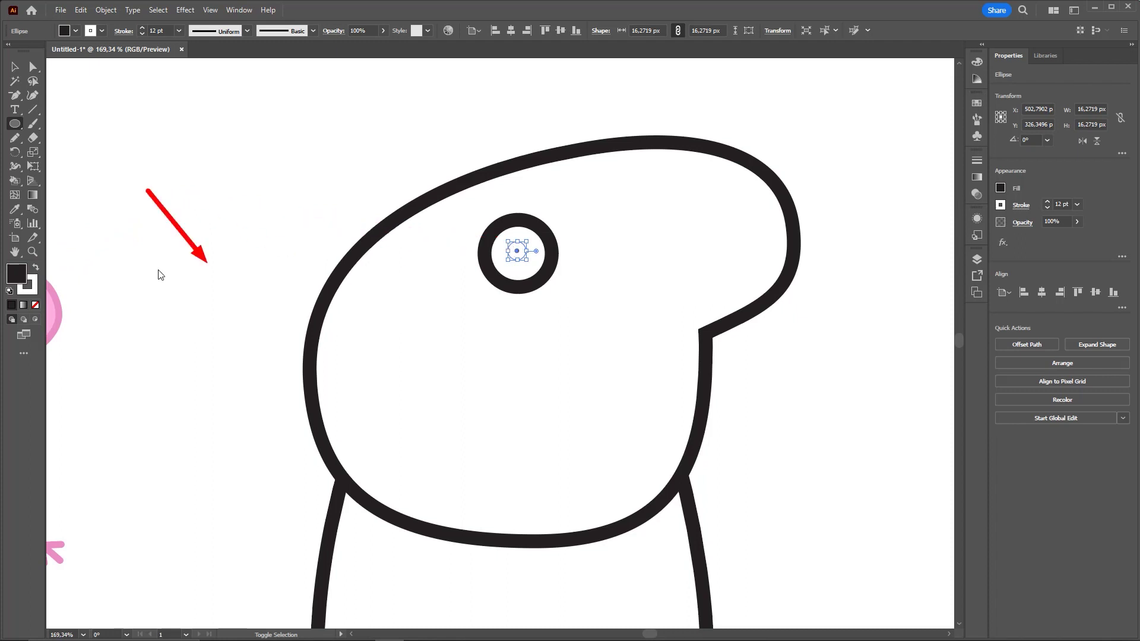
click(27, 287)
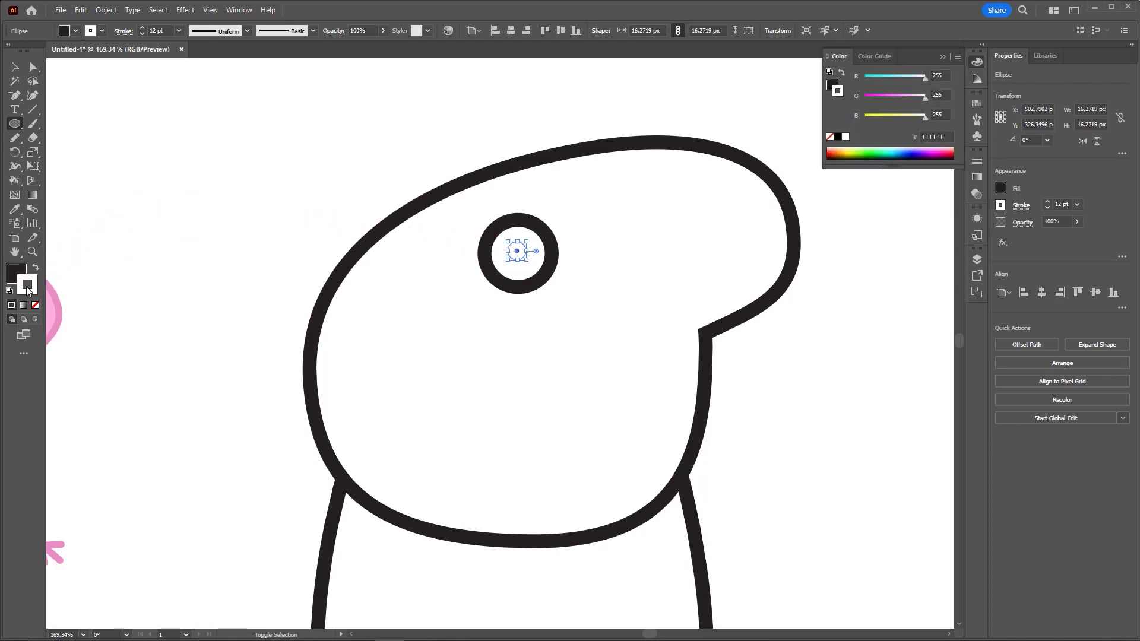
click(36, 305)
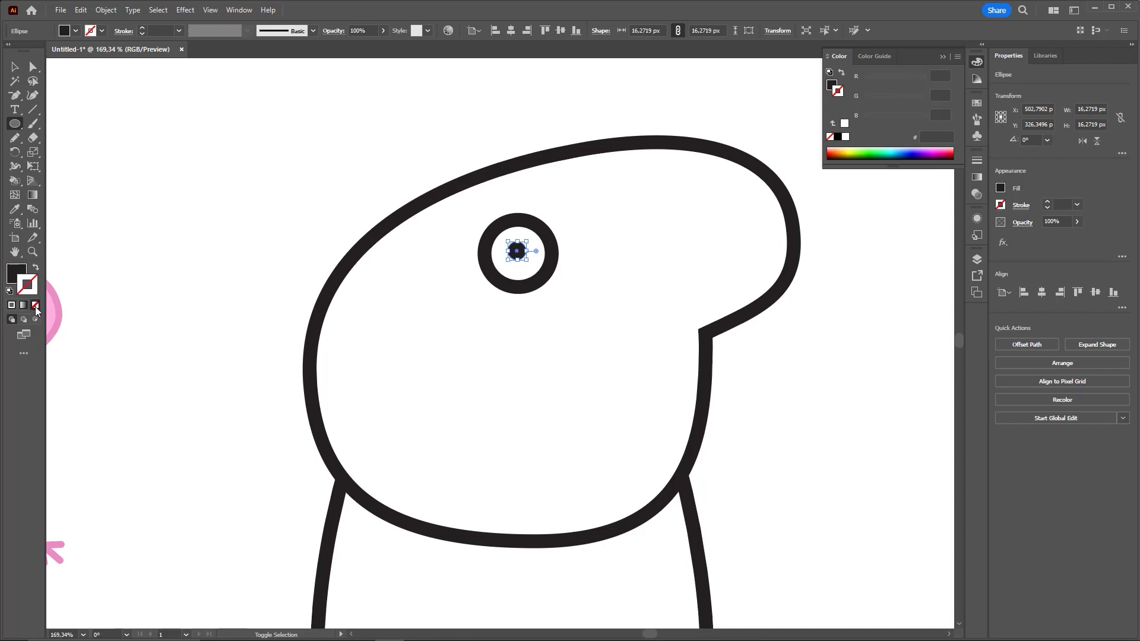
key(v)
click(809, 344)
key(ctrl+0)
scroll(563, 296, up, 3)
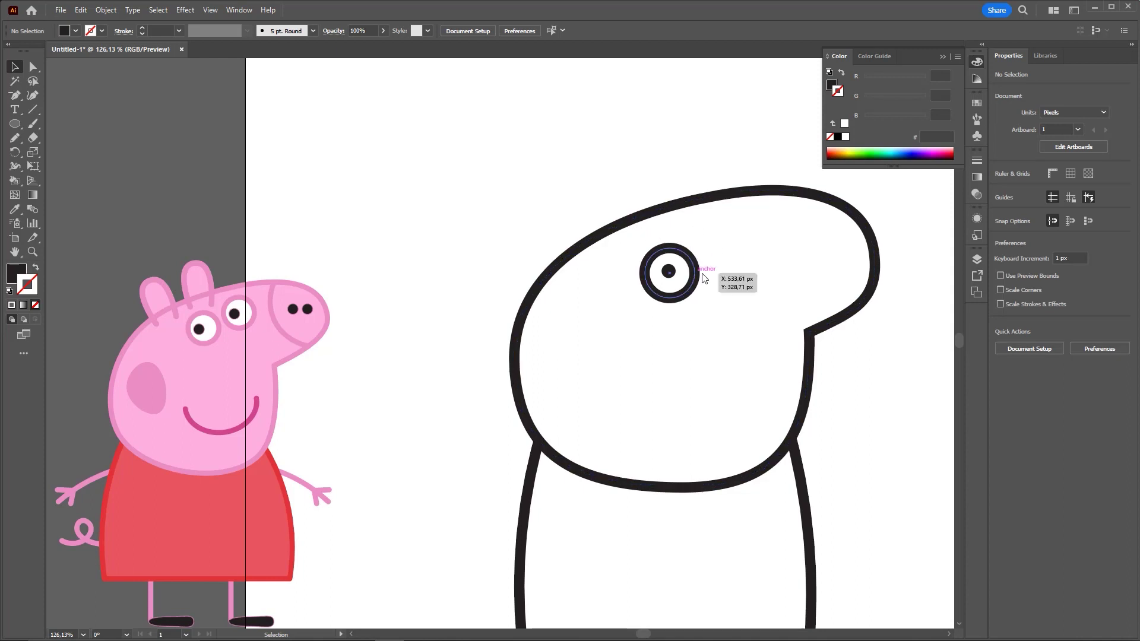
Step: Shift the pupil slightly left inside the eye ring
key(z)
click(669, 271)
ctrl+scroll(734, 298, right, 3)
key(v)
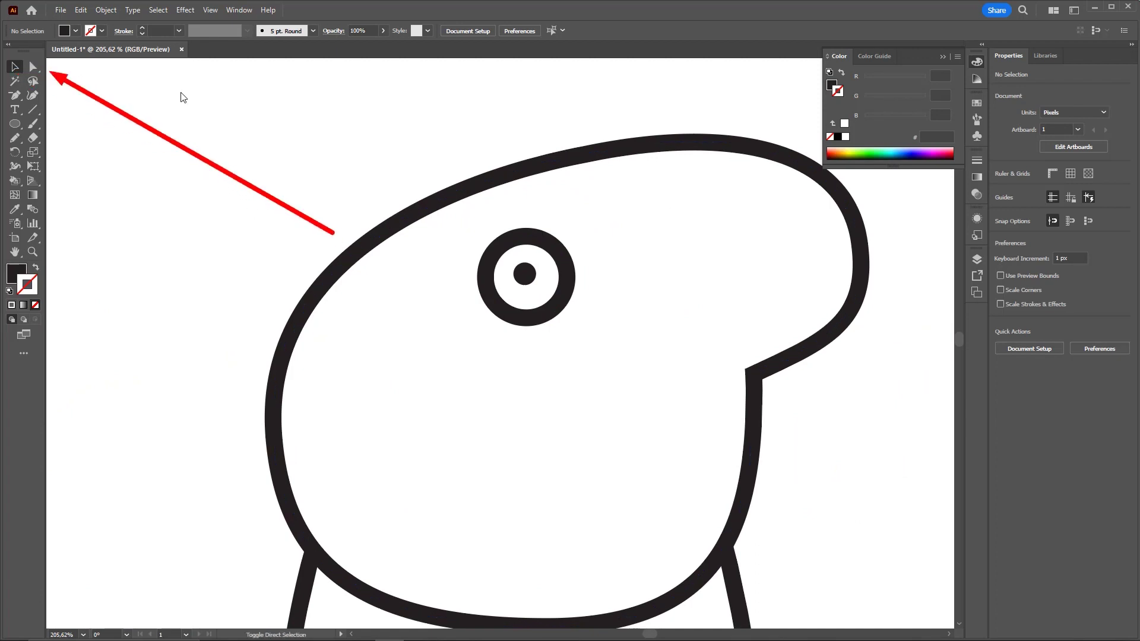
drag(534, 278, 494, 290)
key(z)
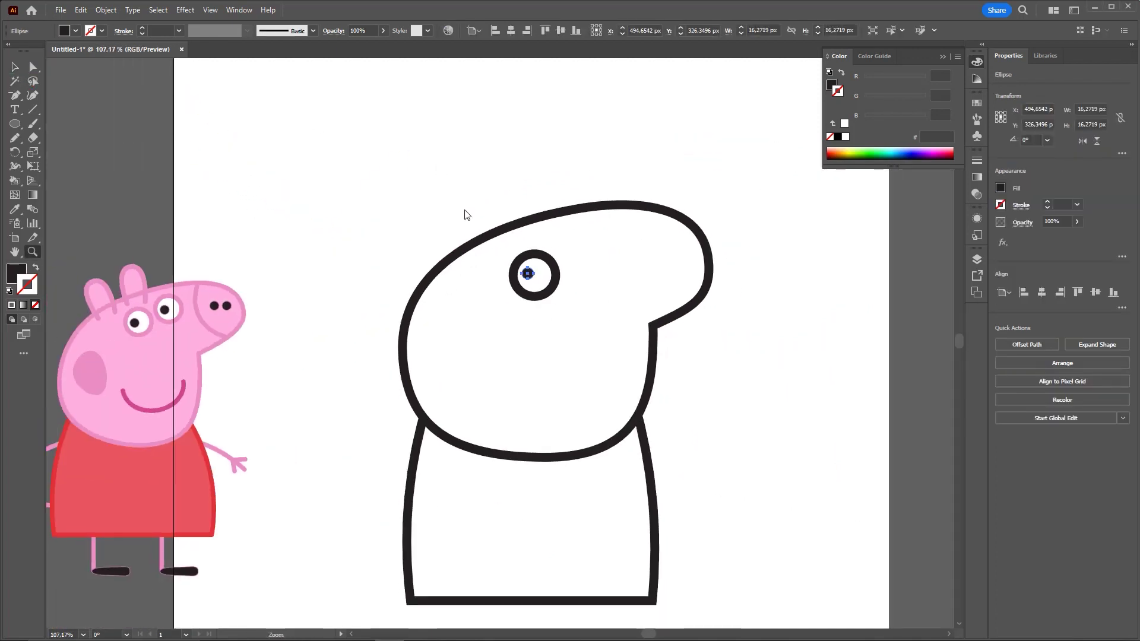
key(v)
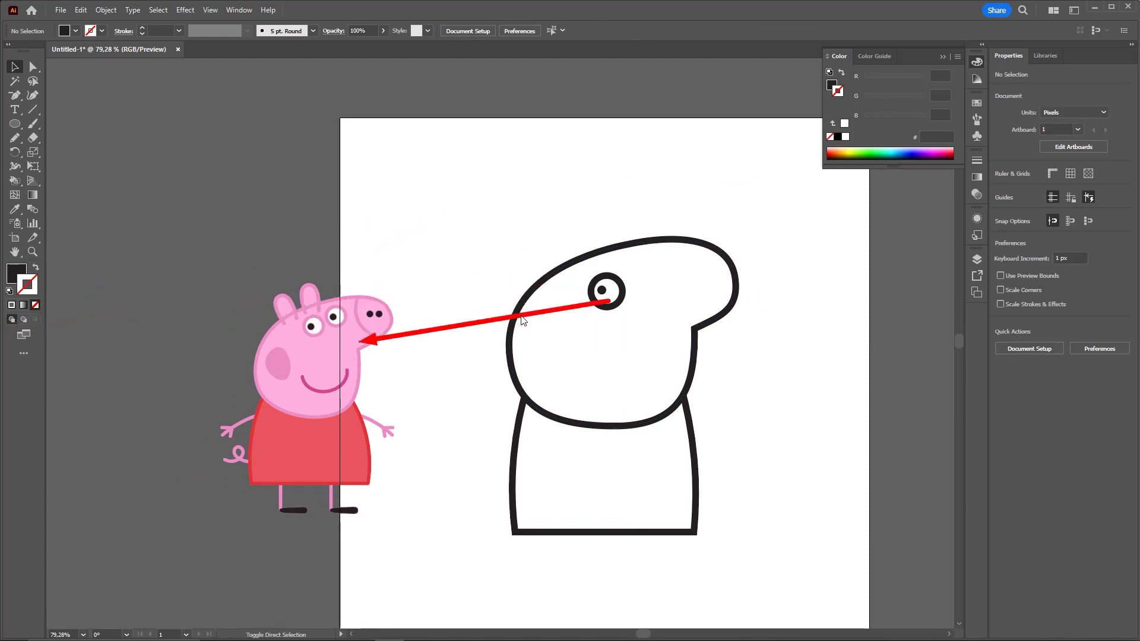
drag(623, 297, 650, 288)
key(ctrl+z)
scroll(716, 334, up, 5)
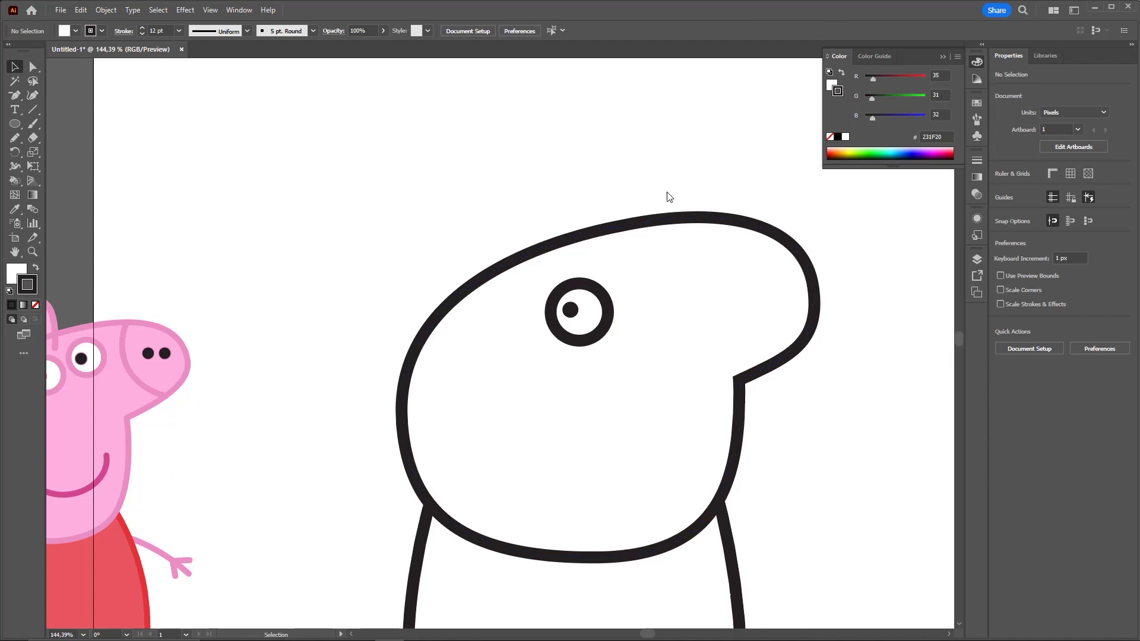
scroll(621, 240, down, 1)
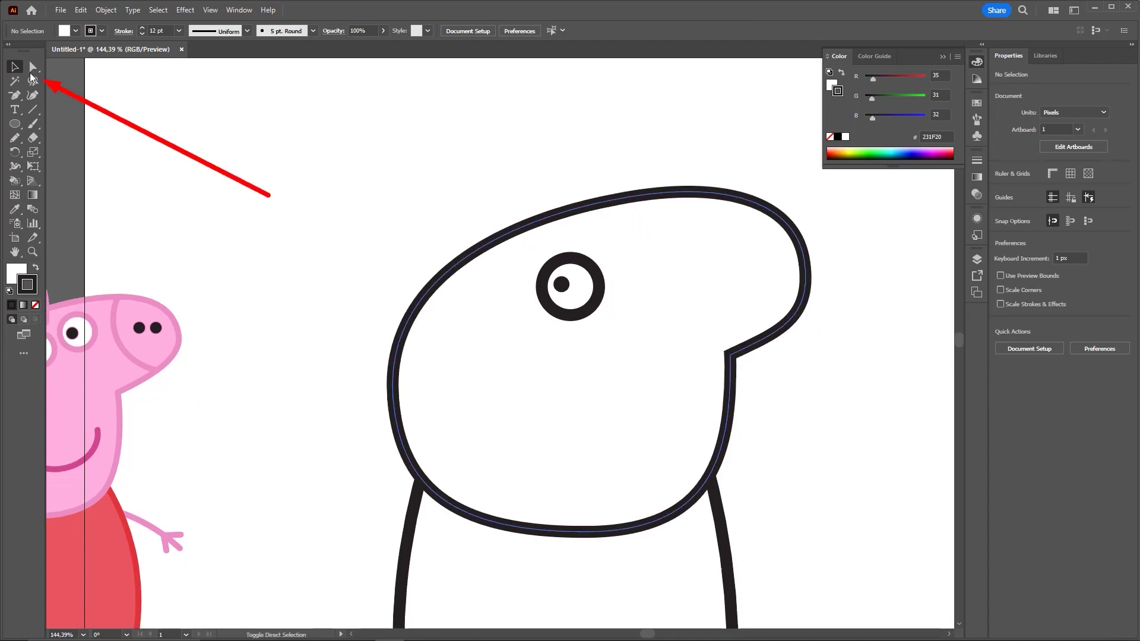
Step: Group the pupil and eye ring into a single eye object
click(559, 280)
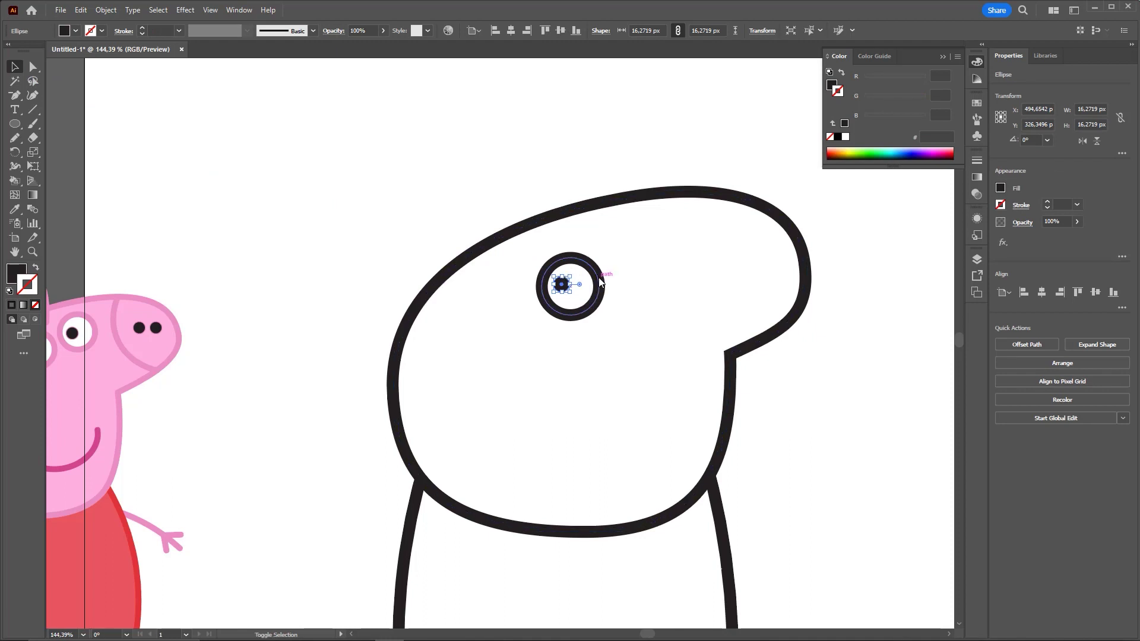
shift+click(596, 275)
mouse_move(578, 289)
mouse_down()
mouse_move(588, 270)
mouse_move(561, 286)
mouse_up()
right_click(561, 287)
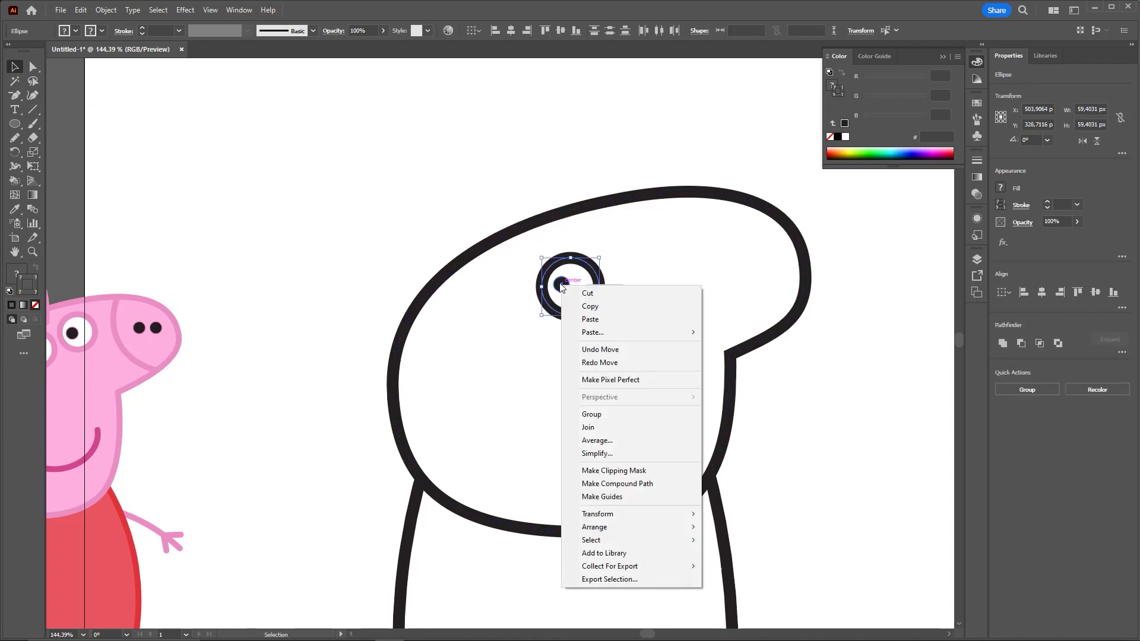
click(608, 415)
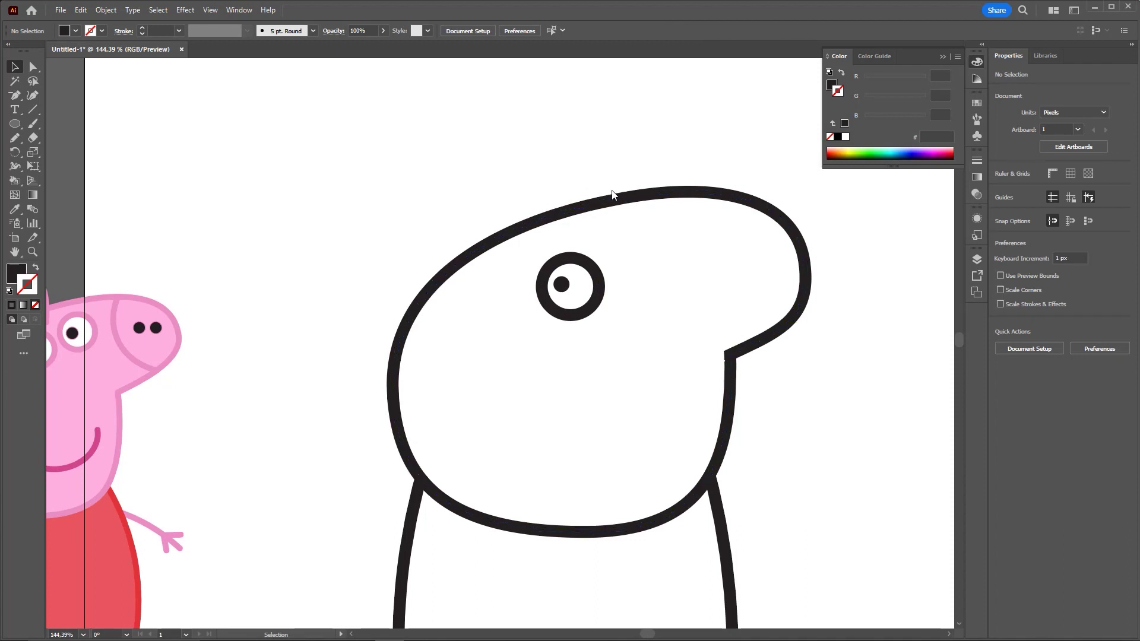
Step: Duplicate the eye up and to the right to make the second eye
drag(565, 287, 366, 285)
key(ctrl+z)
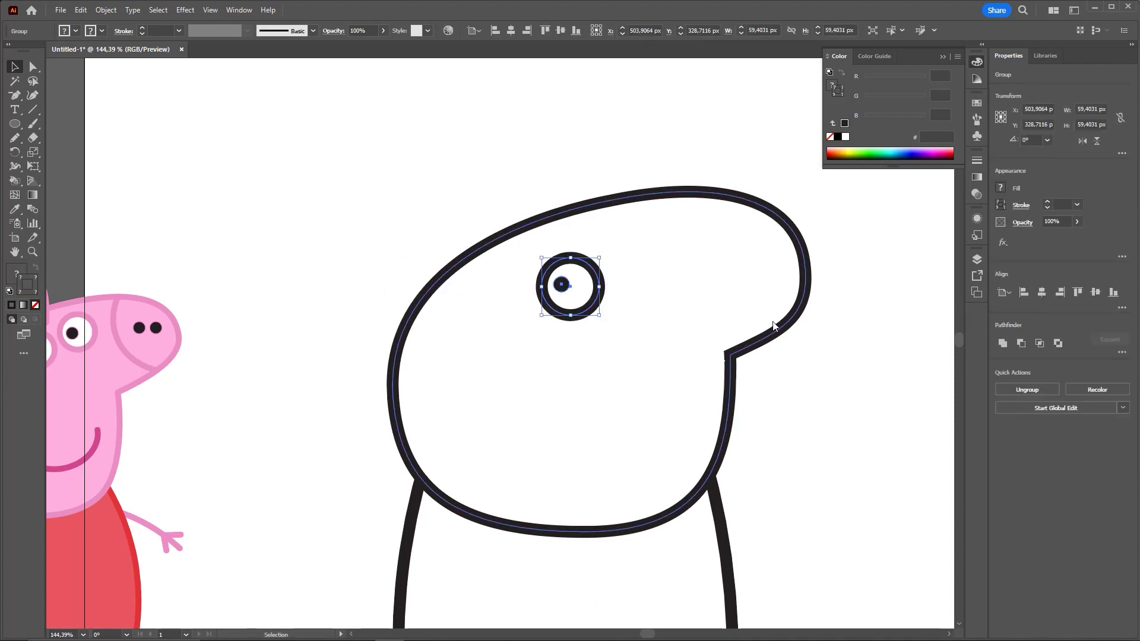
drag(591, 305, 691, 344)
key(ctrl+z)
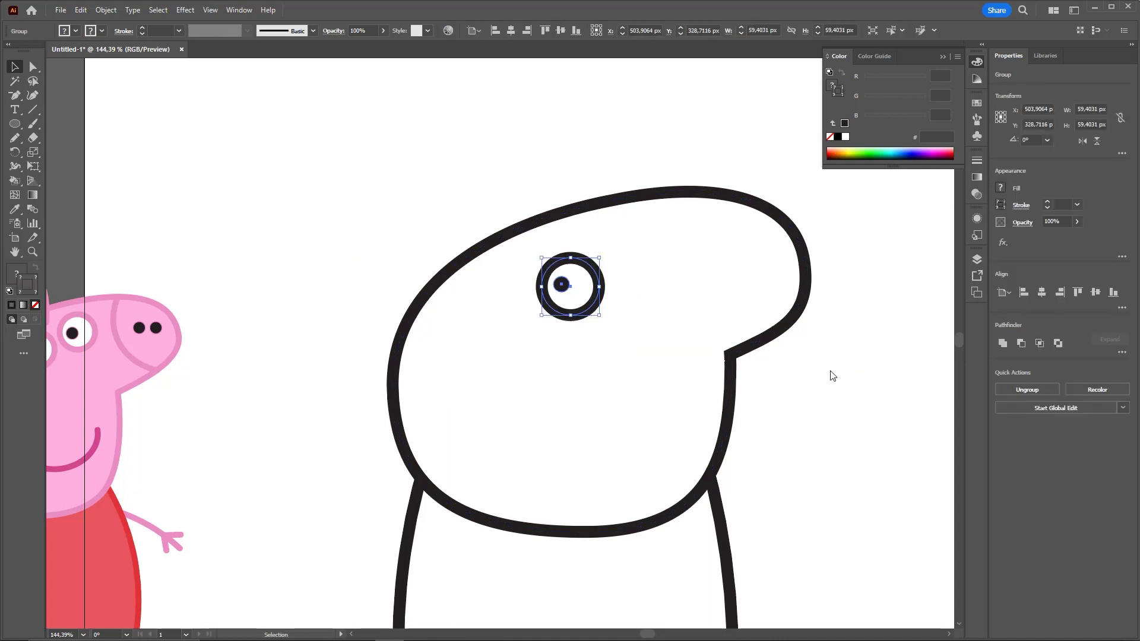
key(z)
drag(725, 287, 677, 261)
click(669, 237)
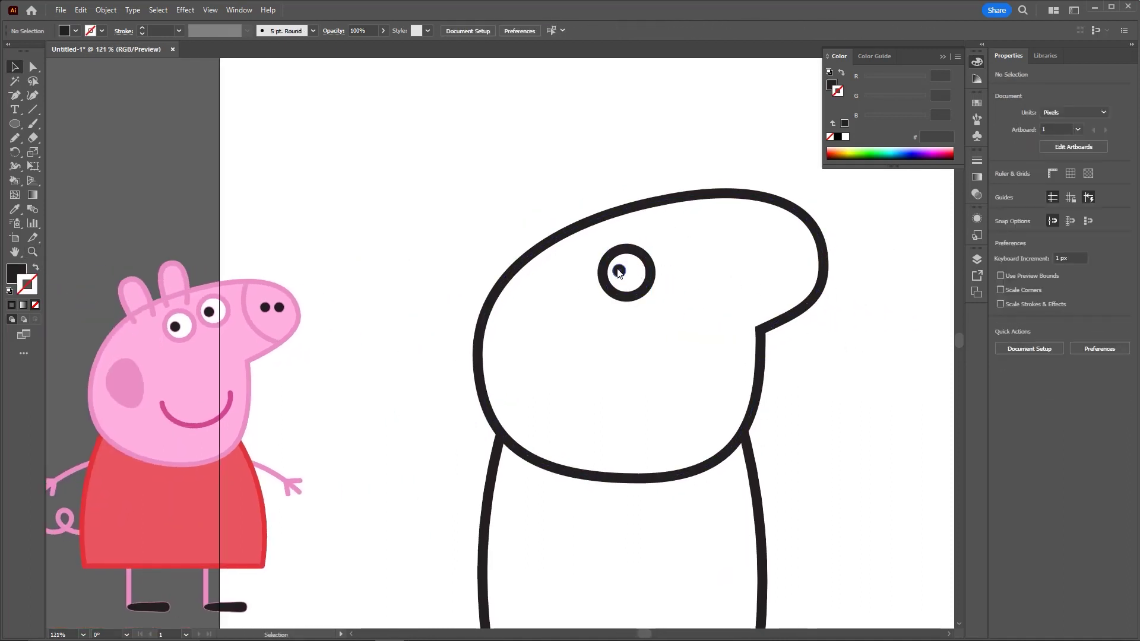
drag(623, 273, 683, 248)
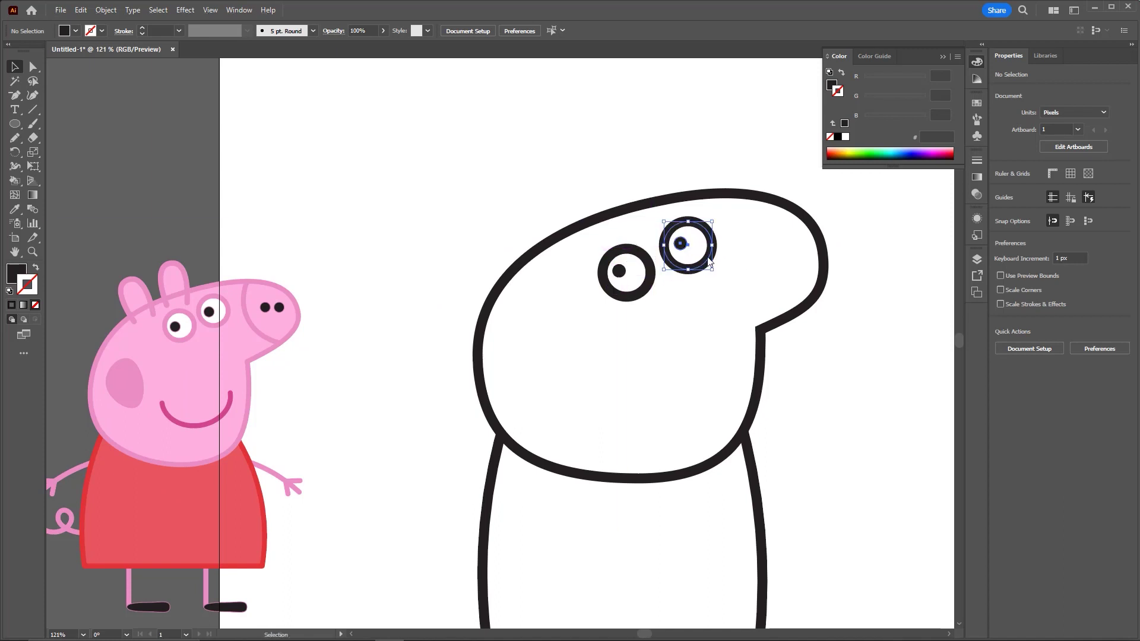
scroll(690, 289, down, 1)
click(764, 349)
scroll(764, 350, down, 2)
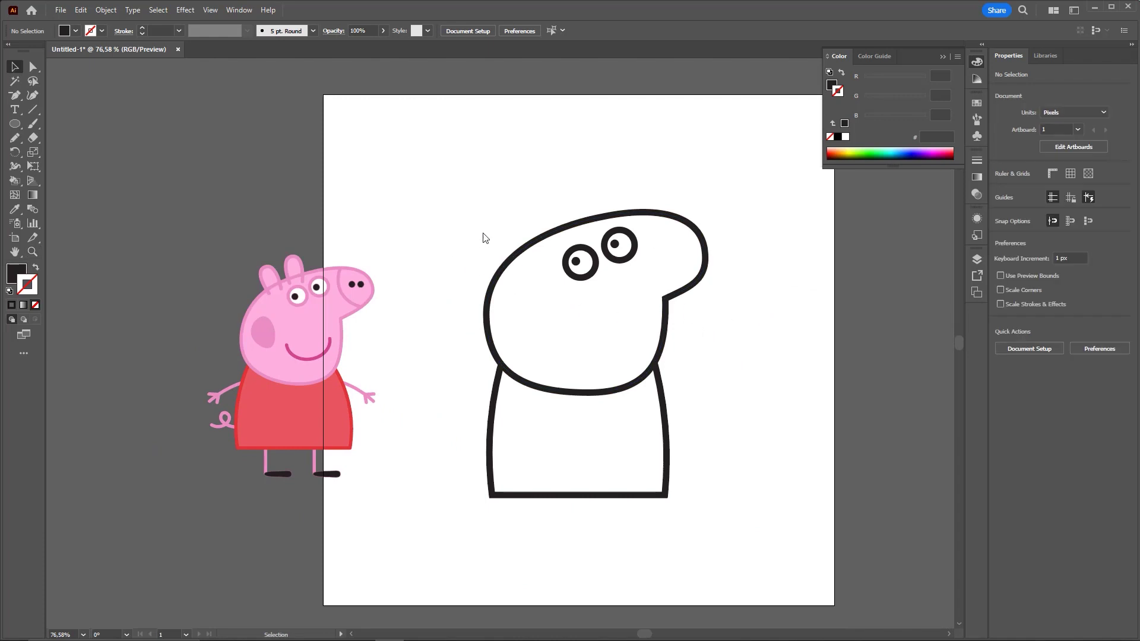
Step: Select the head and body outlines together
drag(449, 212, 796, 475)
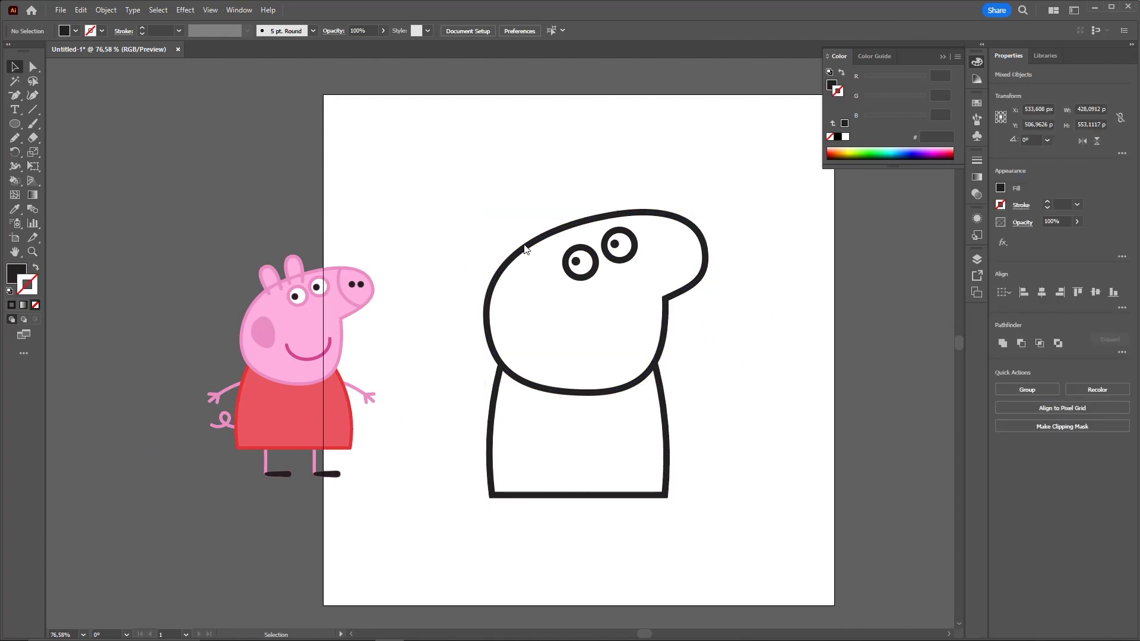
click(445, 226)
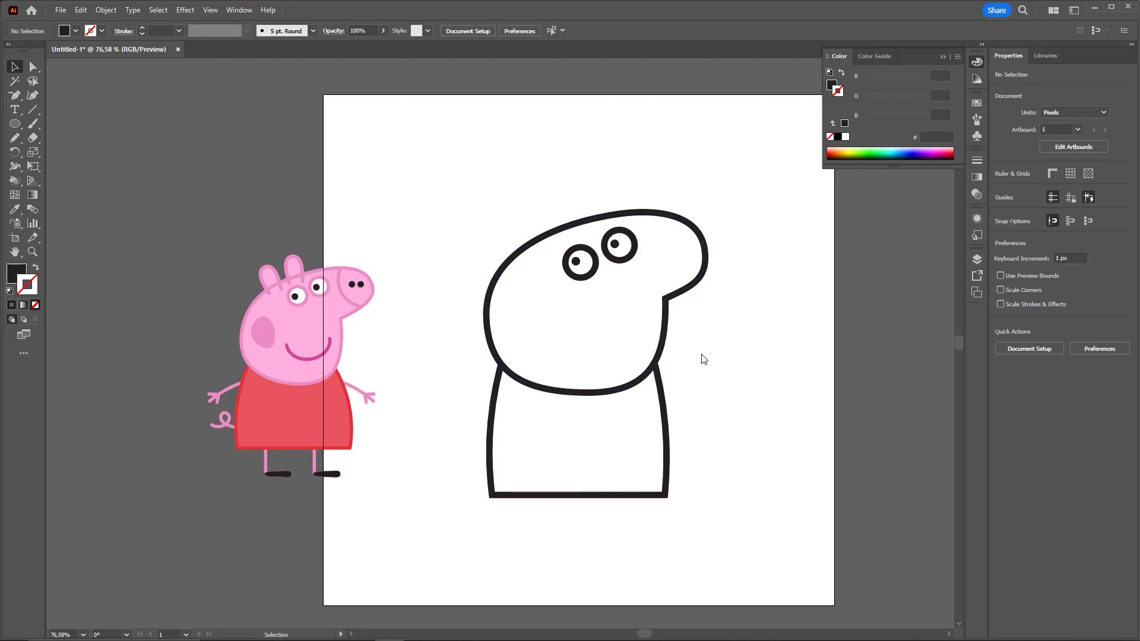
scroll(677, 341, up, 1)
scroll(687, 310, up, 1)
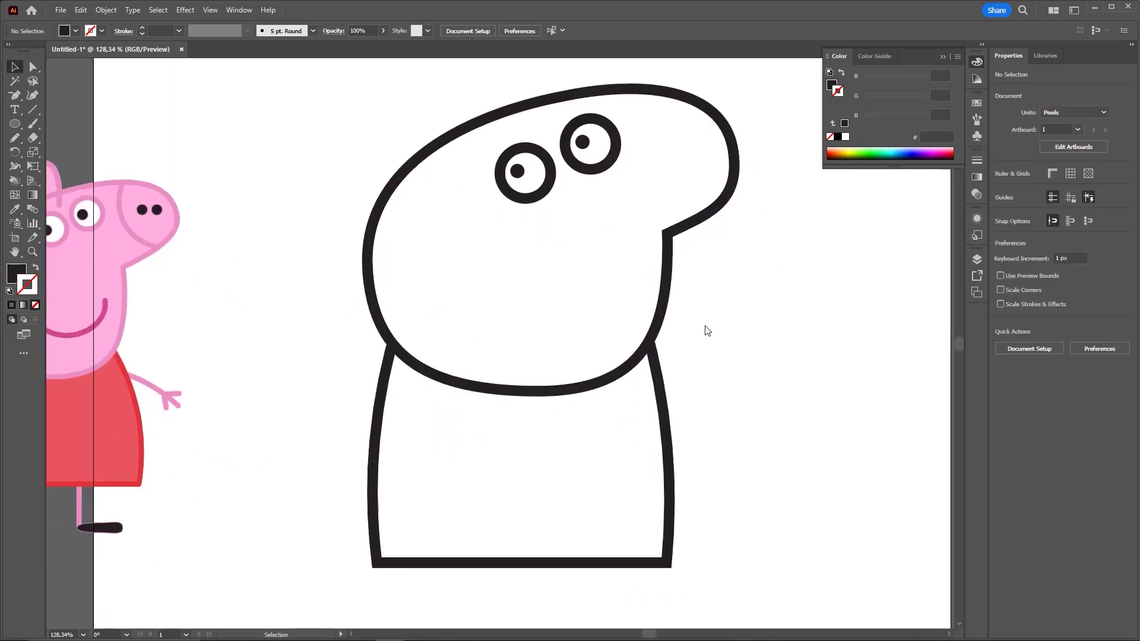
scroll(683, 333, down, 2)
click(668, 315)
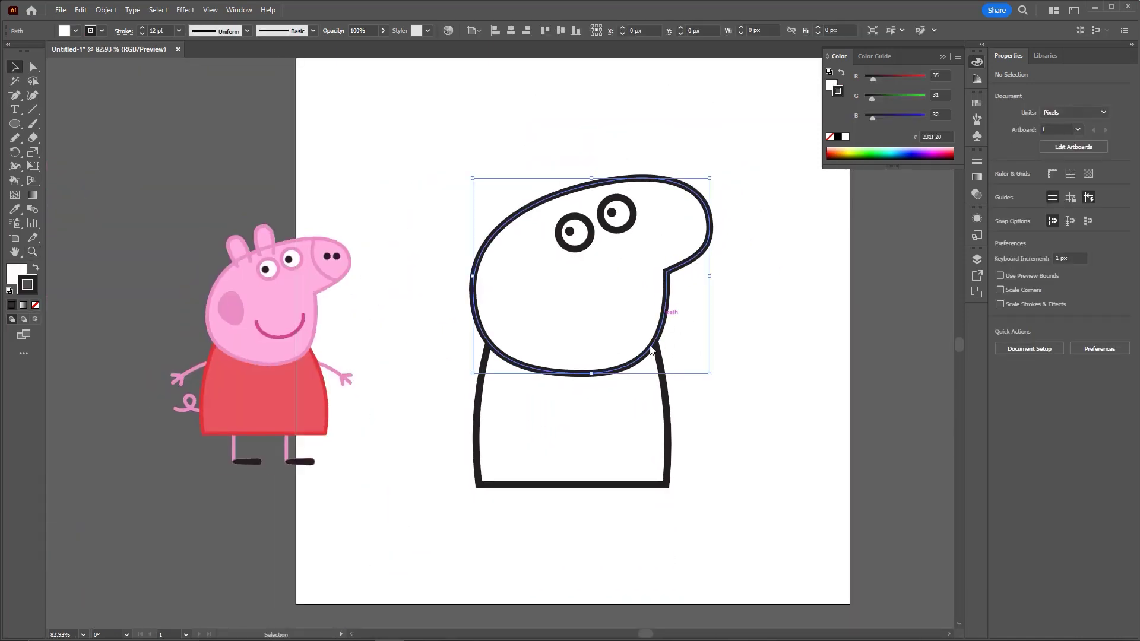
shift+click(671, 411)
Step: Set the head and body outlines to a 10 pt stroke weight
click(975, 161)
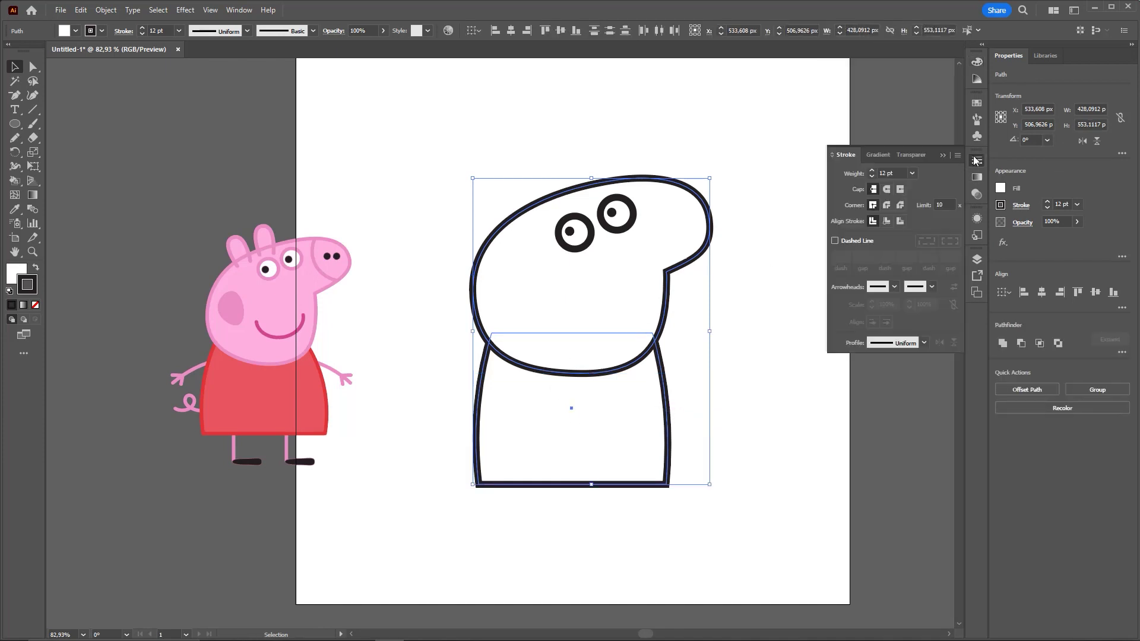
text(10)
key(Return)
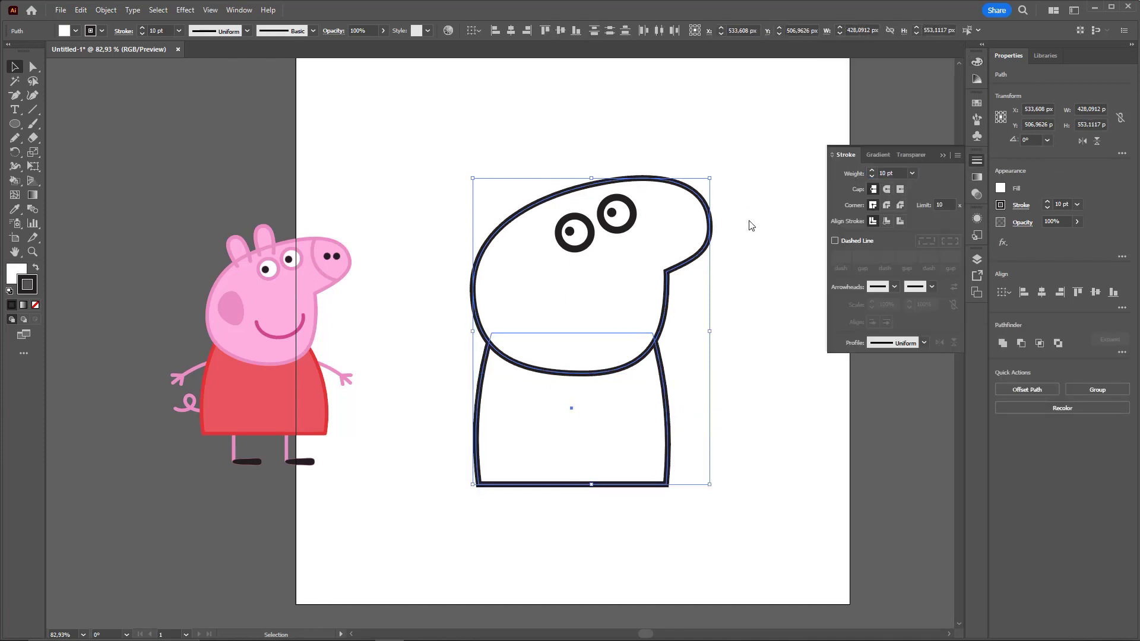
click(772, 273)
key(z)
click(657, 261)
Step: Apply the same 10 pt stroke weight to both eye groups
key(v)
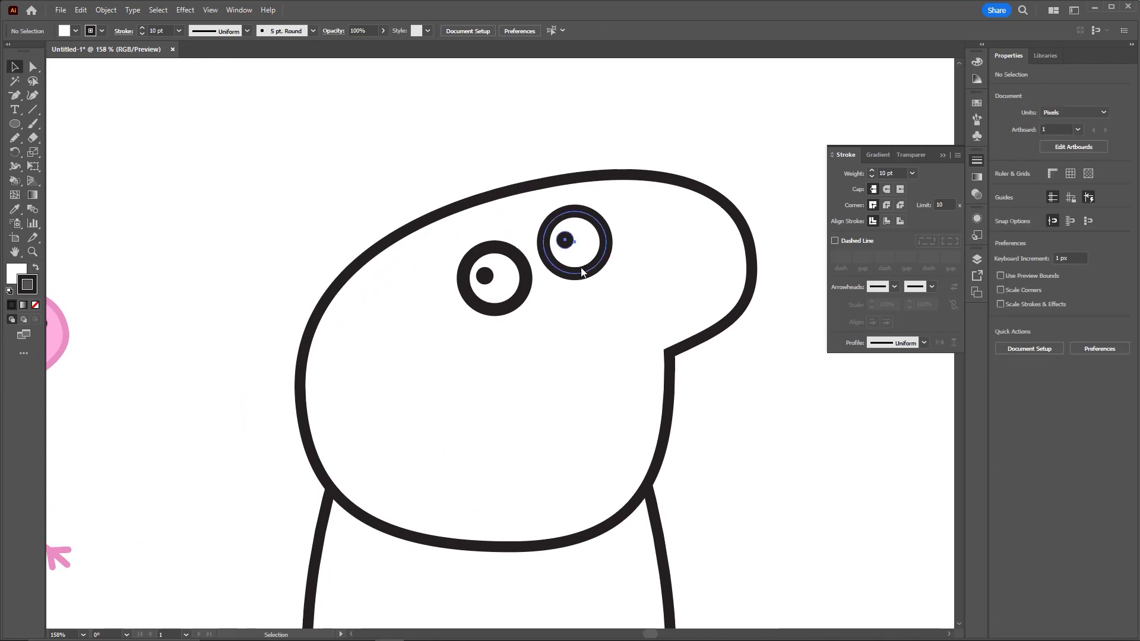
click(601, 254)
shift+click(522, 276)
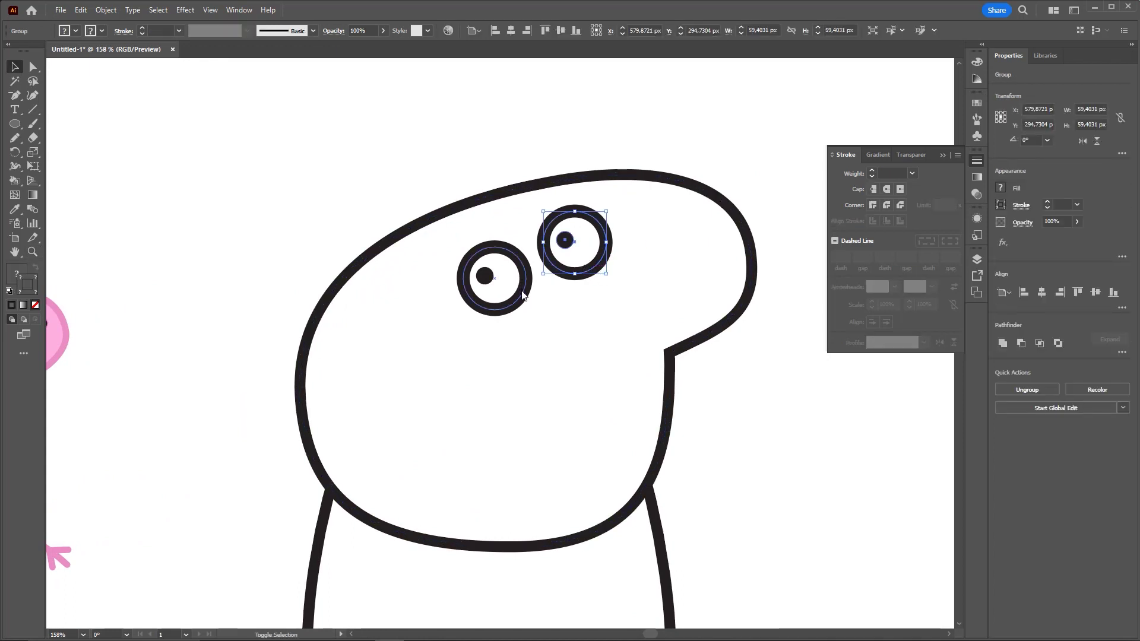
text(10)
key(Return)
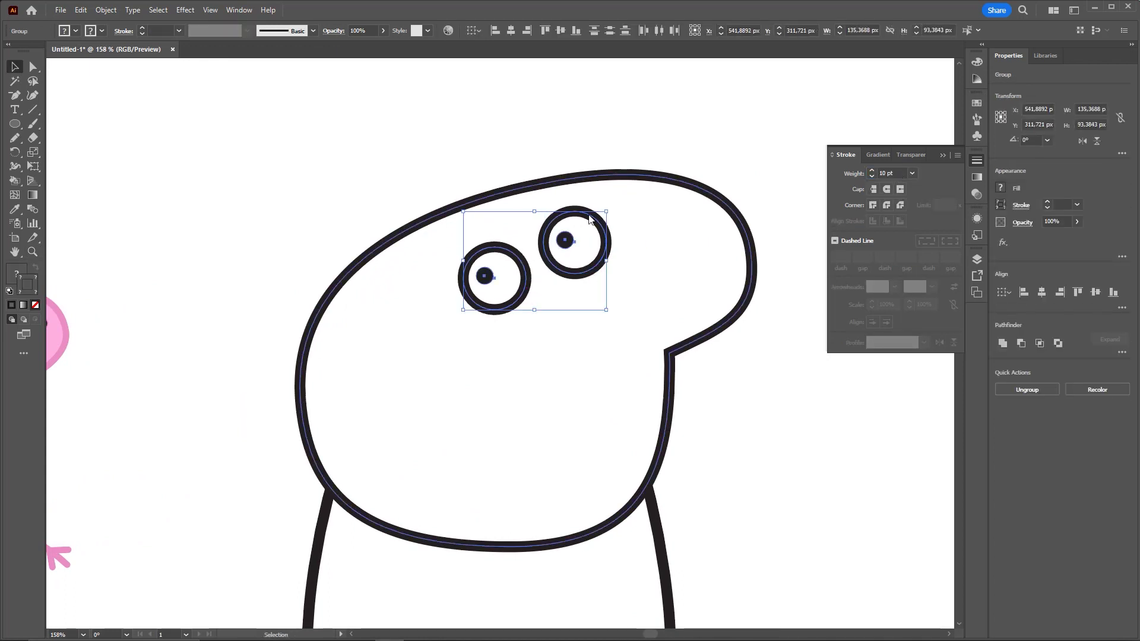
key(a)
click(739, 178)
click(651, 190)
key(ctrl)
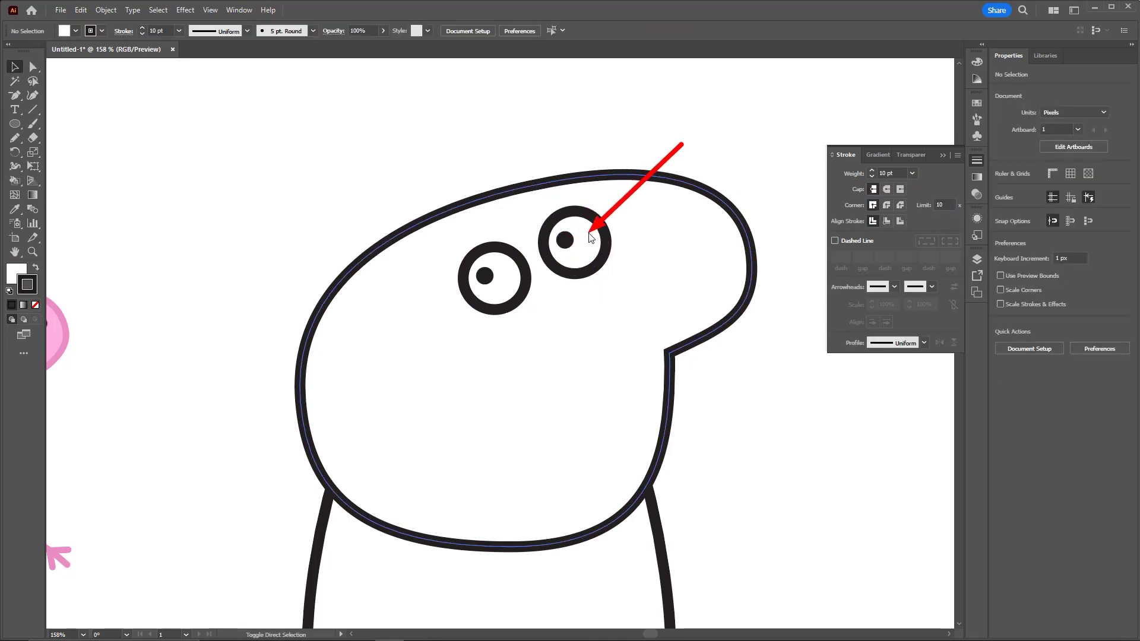
Step: Try a 5 pt outline on the left eye ring, then undo it
click(31, 69)
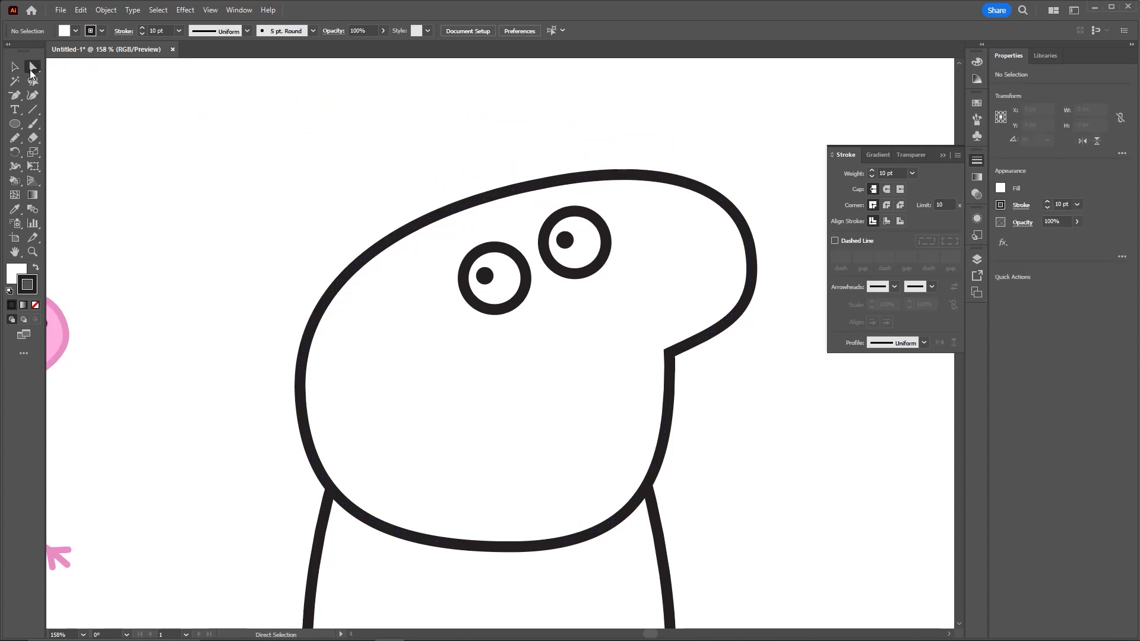
click(468, 257)
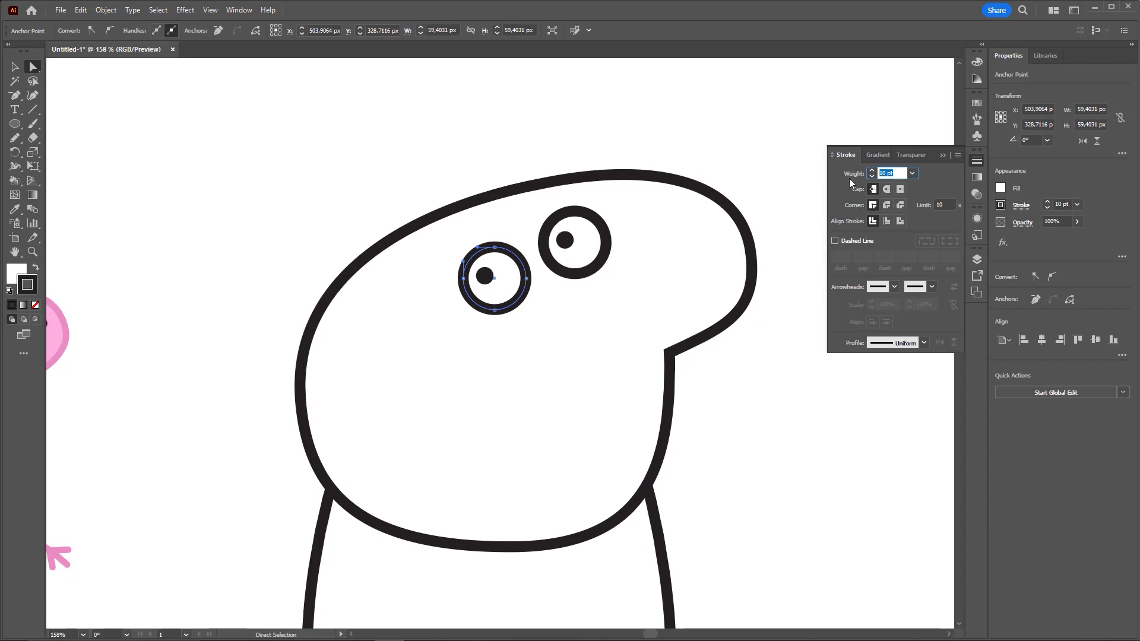
text(5)
key(Return)
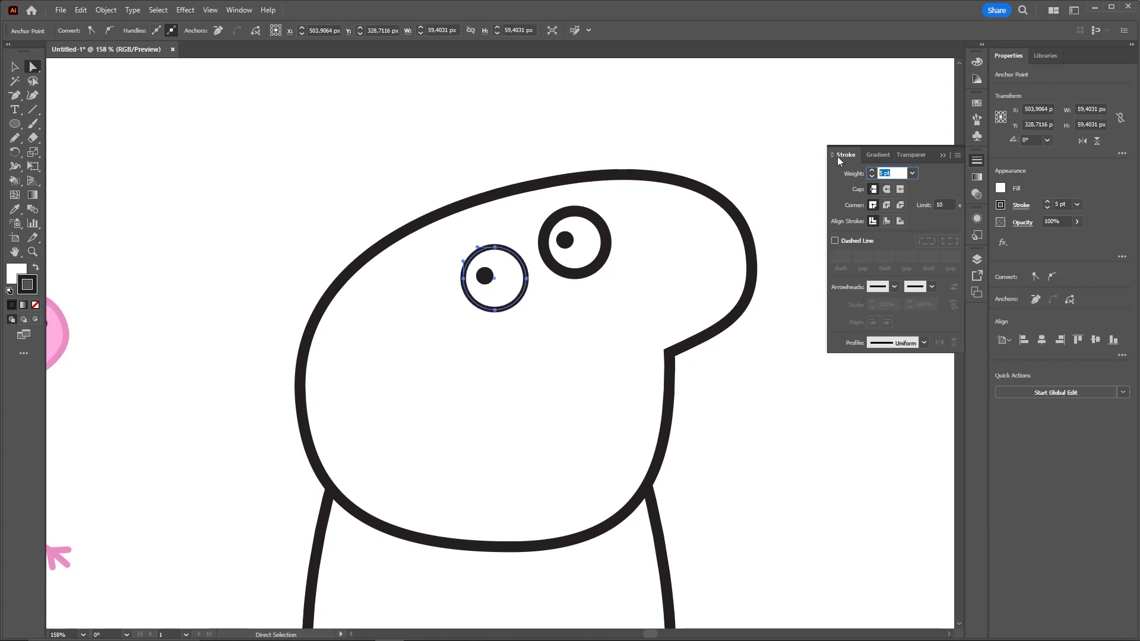
key(ctrl+z)
Step: Move the left eye slightly up and to the left
click(540, 143)
scroll(457, 267, down, 1)
scroll(457, 268, down, 3)
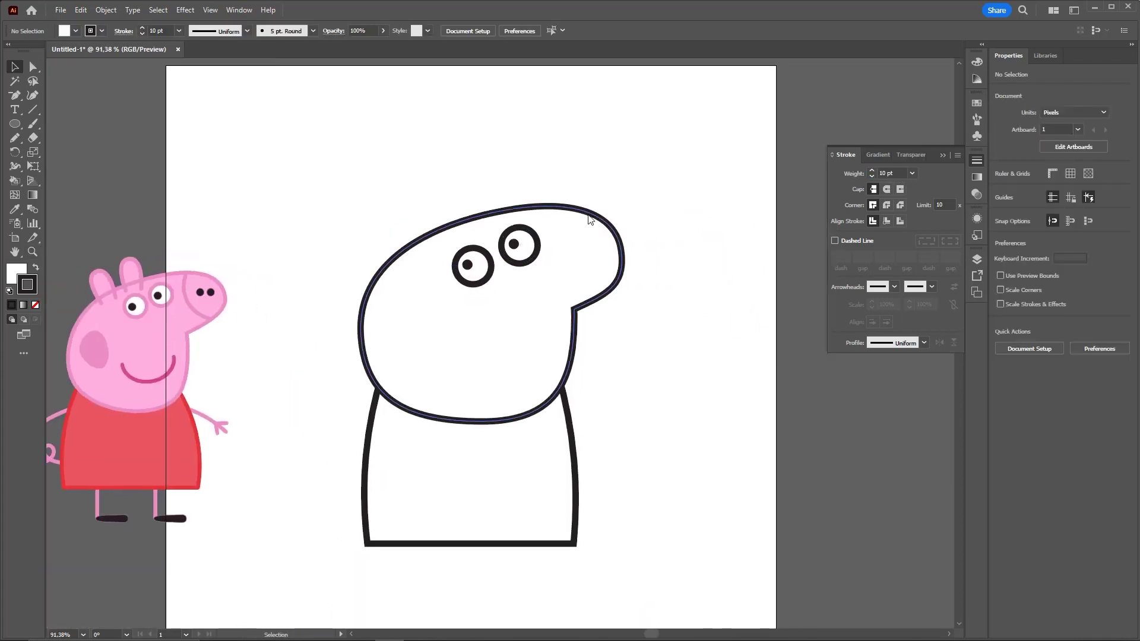
key(v)
mouse_move(493, 270)
mouse_down()
mouse_move(485, 265)
mouse_move(517, 253)
mouse_up()
click(557, 169)
scroll(624, 166, left, 2)
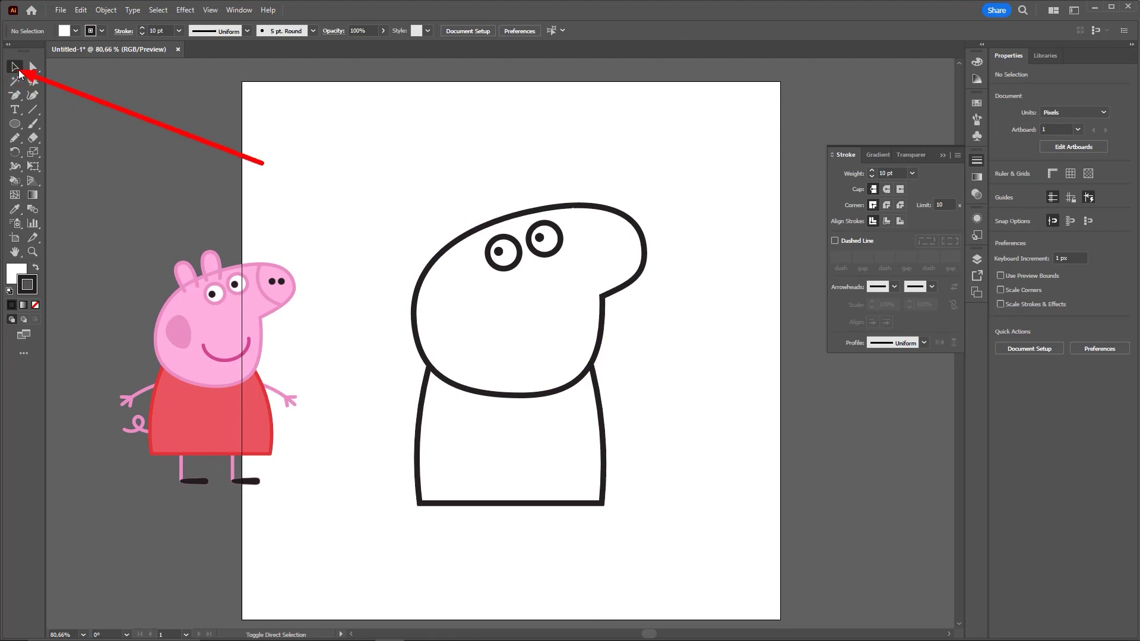
Step: Nudge the left eye down with arrow keys and lower the right eye slightly
click(516, 269)
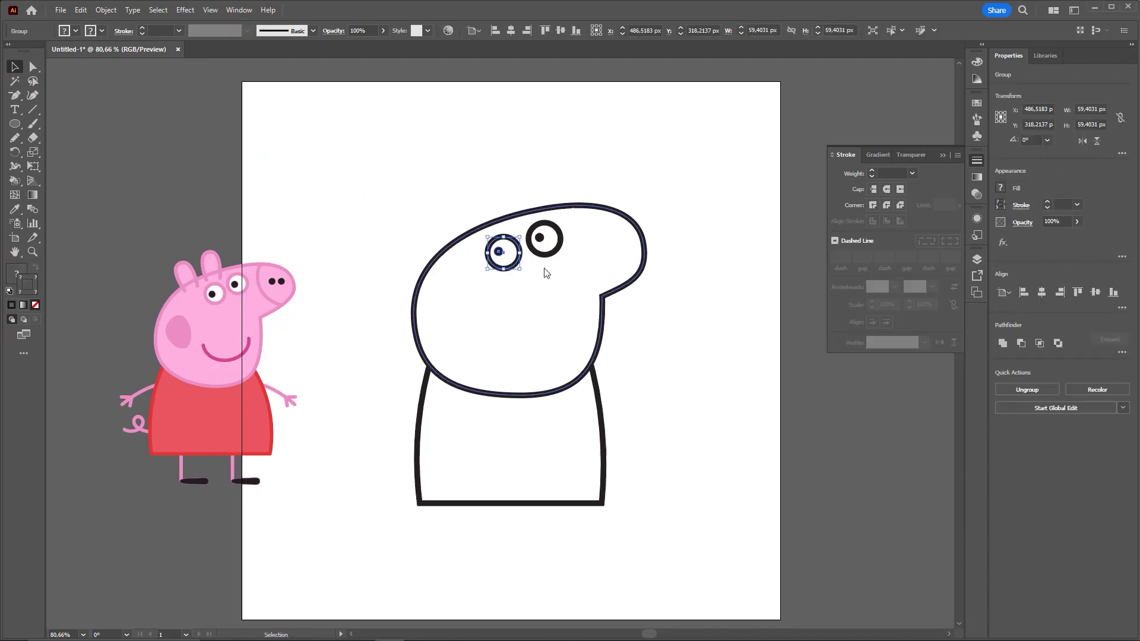
key(Up)
key(Down)
key(Down)
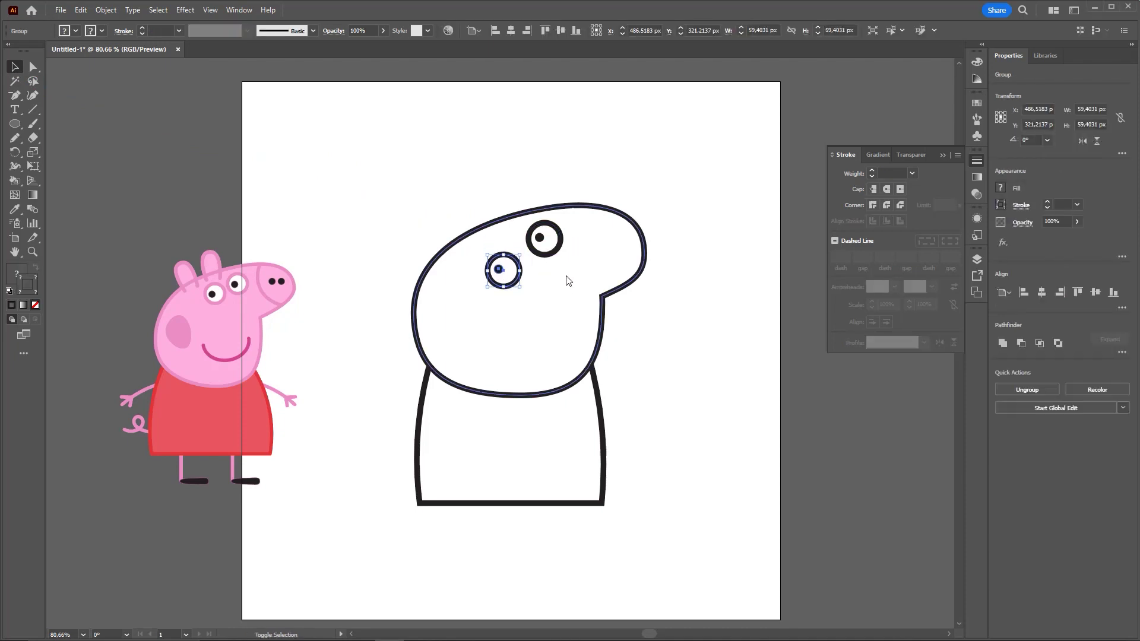
key(Up)
key(Up)
key(Up)
key(Up)
key(Down)
key(Down)
key(Left)
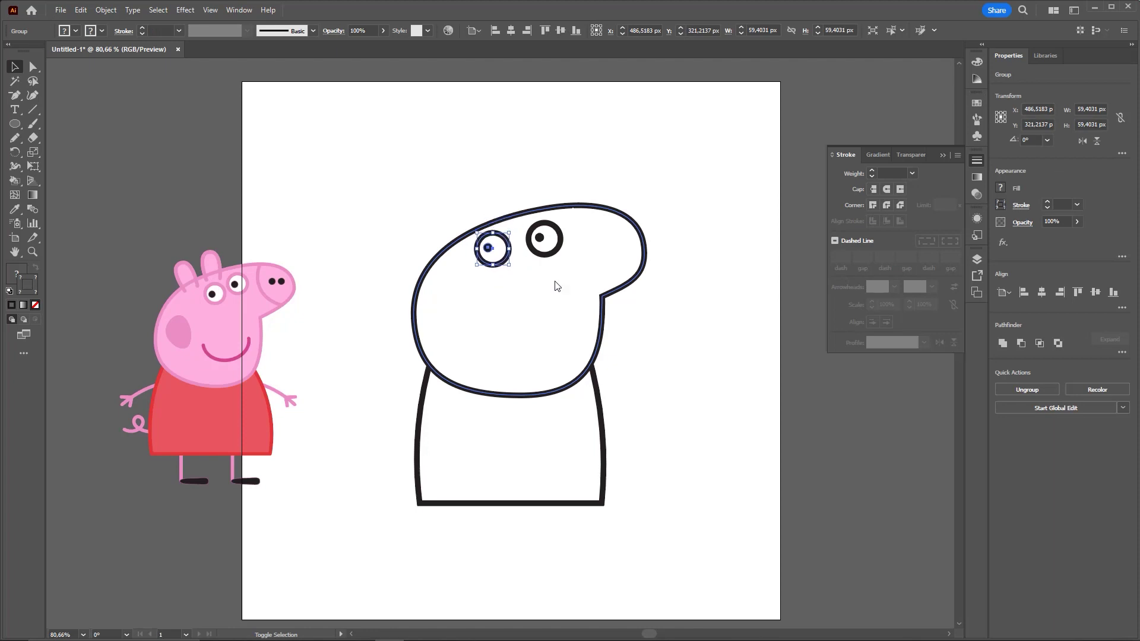
key(Right)
key(Right)
key(Left)
key(Down)
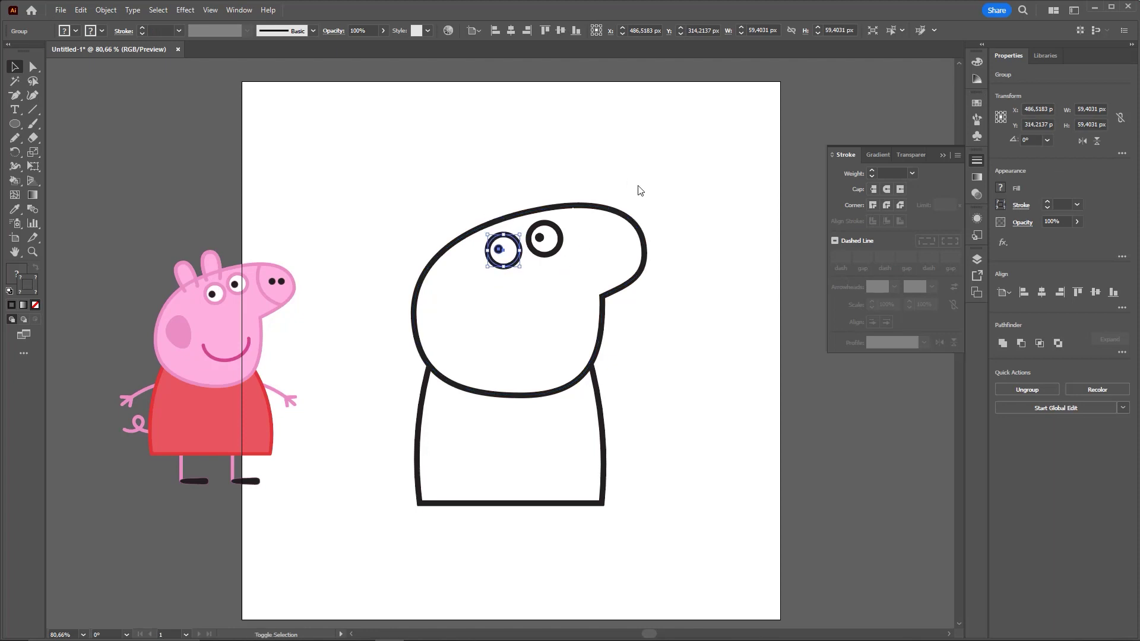
key(Down)
key(Down)
click(547, 249)
key(Down)
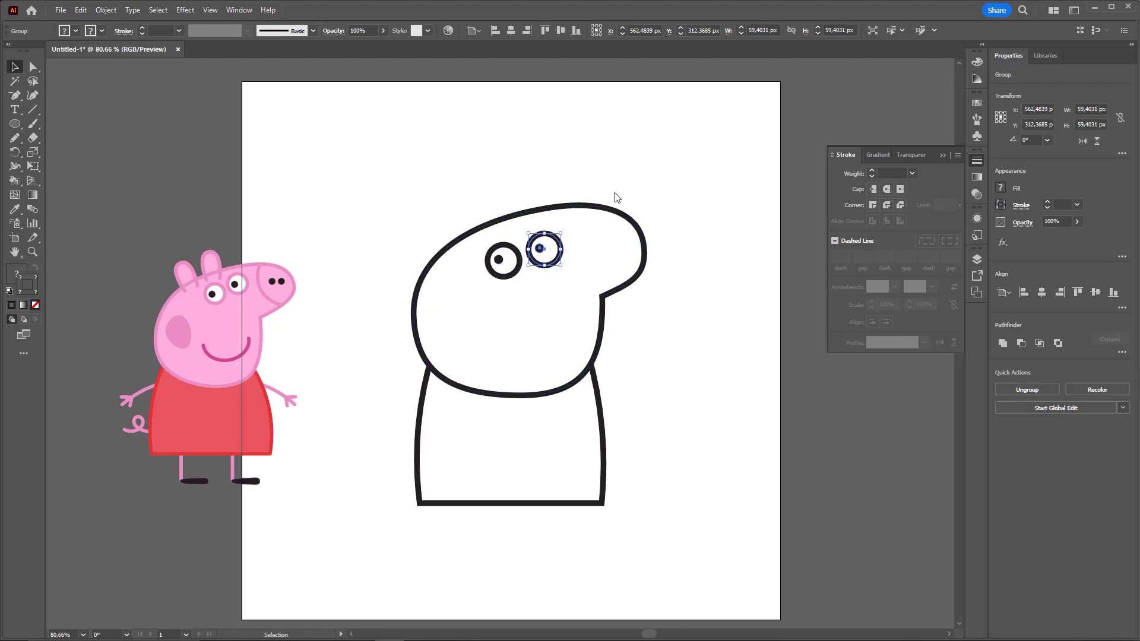
key(Down)
key(Down)
click(596, 185)
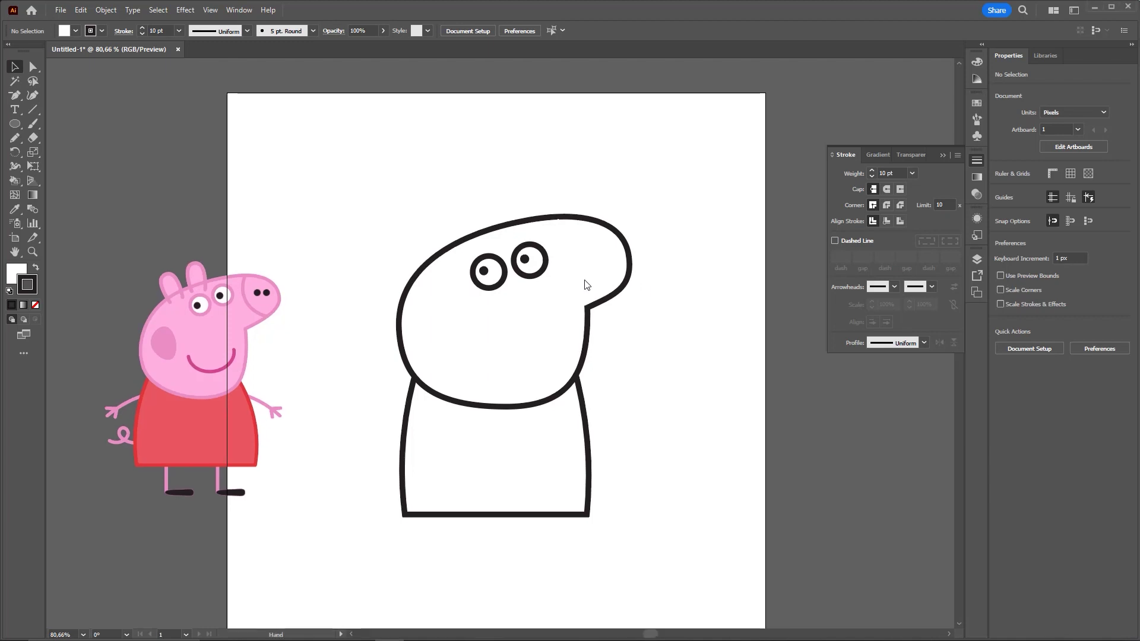
Step: Draw a line from the head top to the snout corner and bend it into a curve
scroll(653, 237, up, 3)
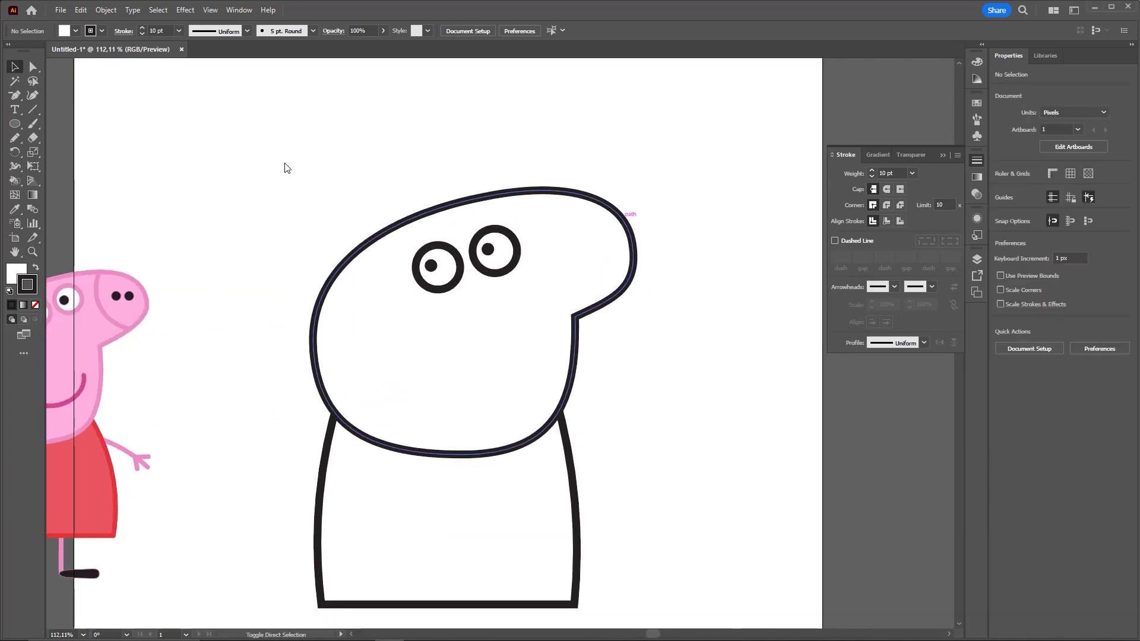
click(35, 110)
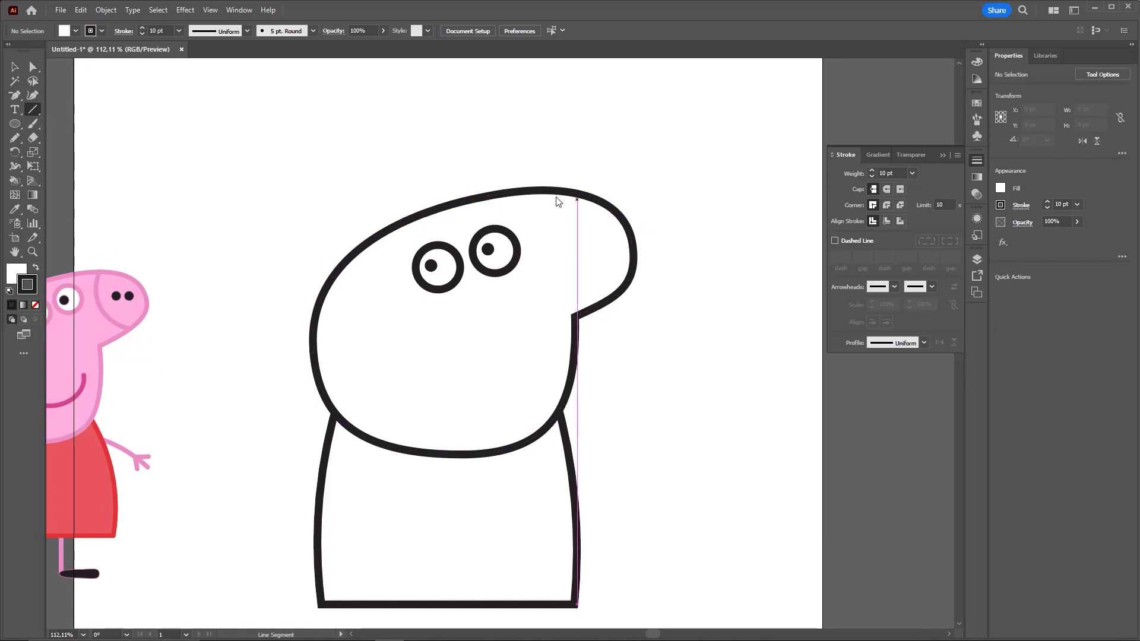
drag(556, 191, 601, 304)
click(36, 96)
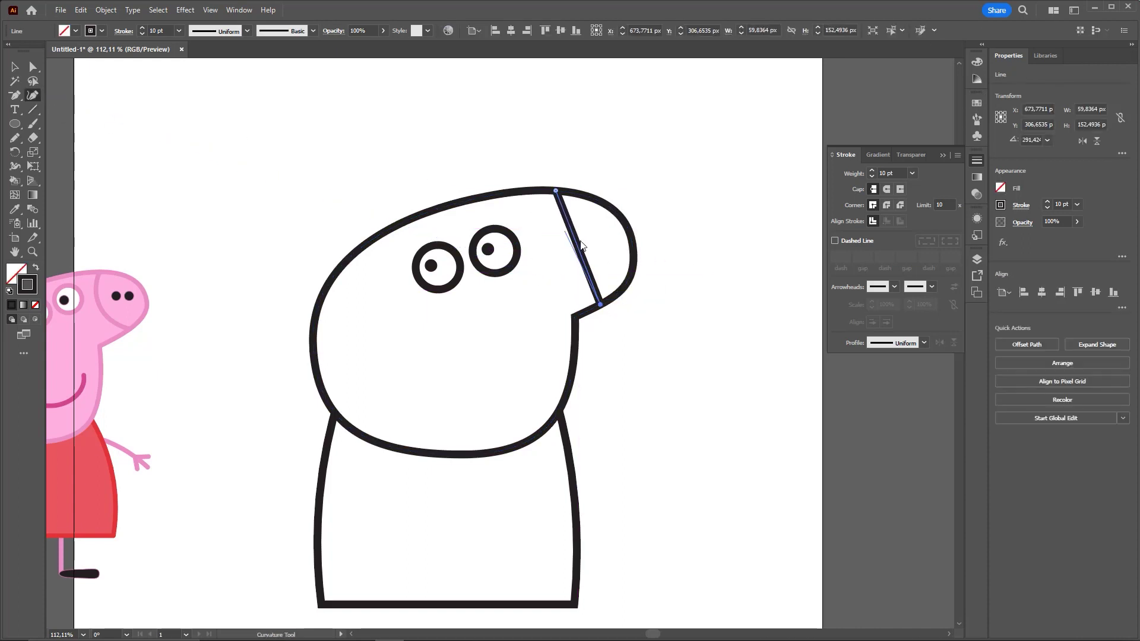
drag(573, 249, 559, 250)
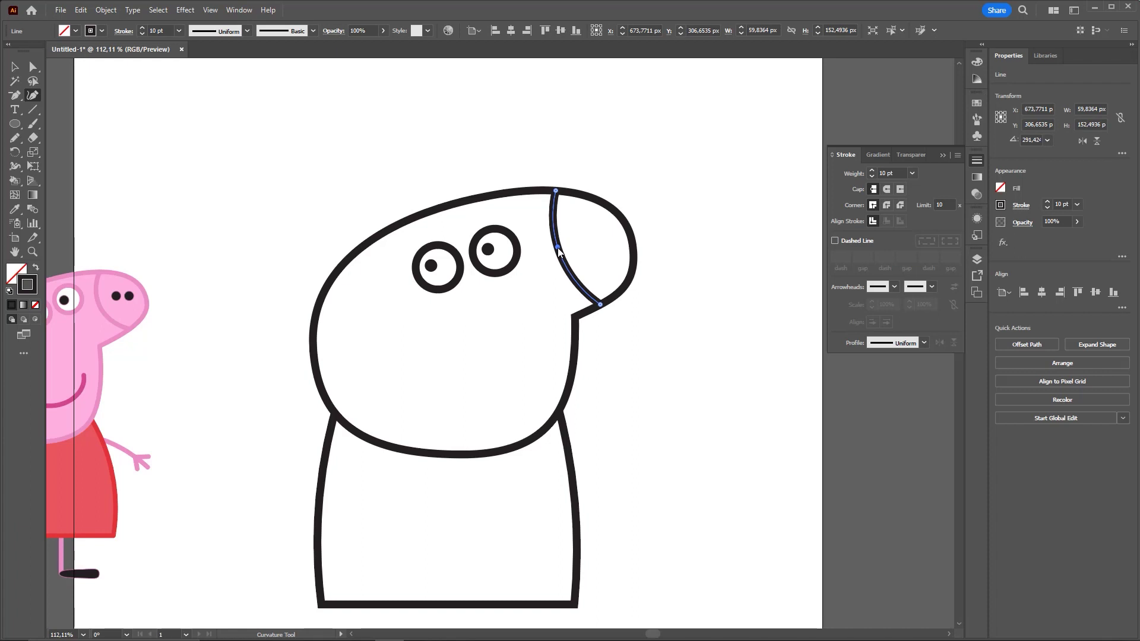
key(v)
scroll(673, 310, left, 5)
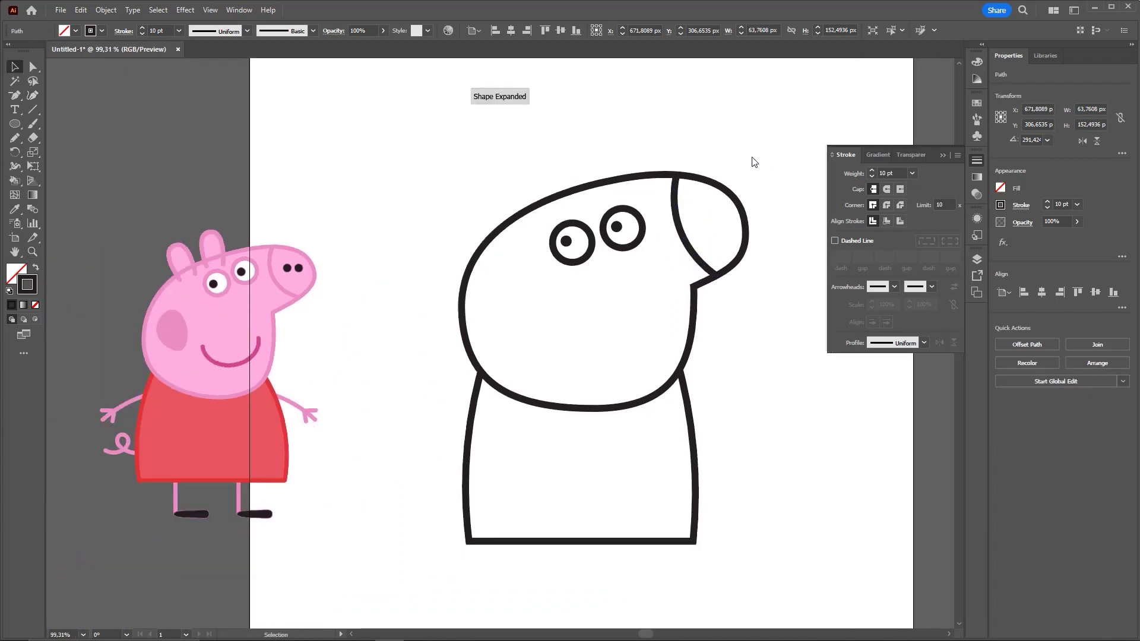
click(673, 311)
scroll(674, 310, up, 1)
scroll(673, 311, up, 1)
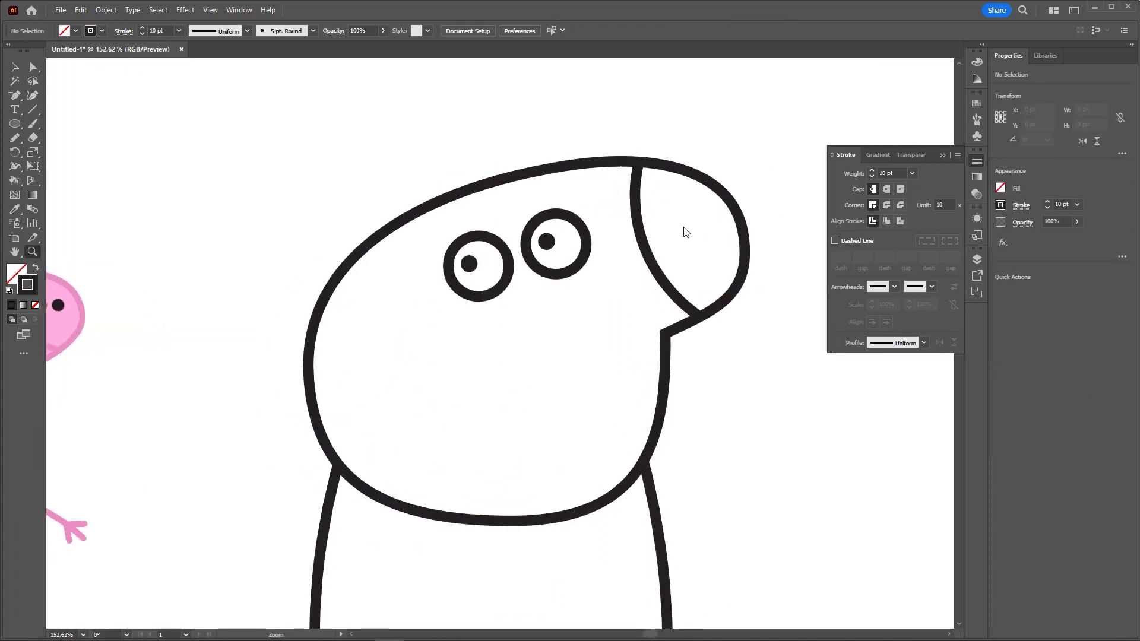
Step: Draw a trial circle above the head's right side, then undo it and return to selection
scroll(880, 166, right, 2)
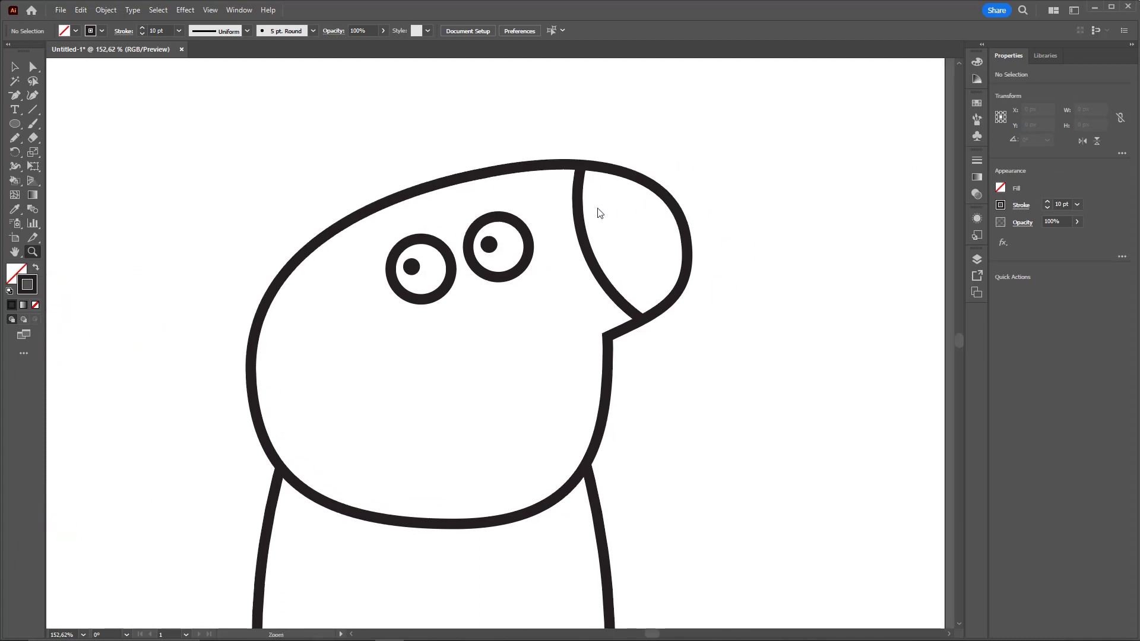
key(v)
click(15, 124)
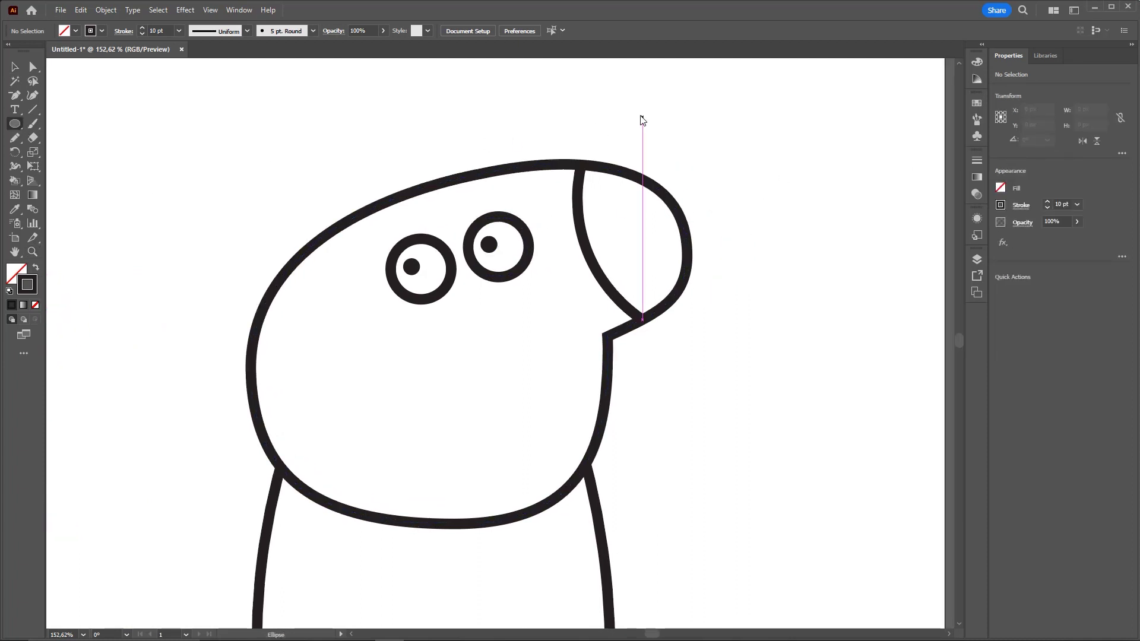
drag(643, 114, 708, 179)
key(ctrl+z)
key(v)
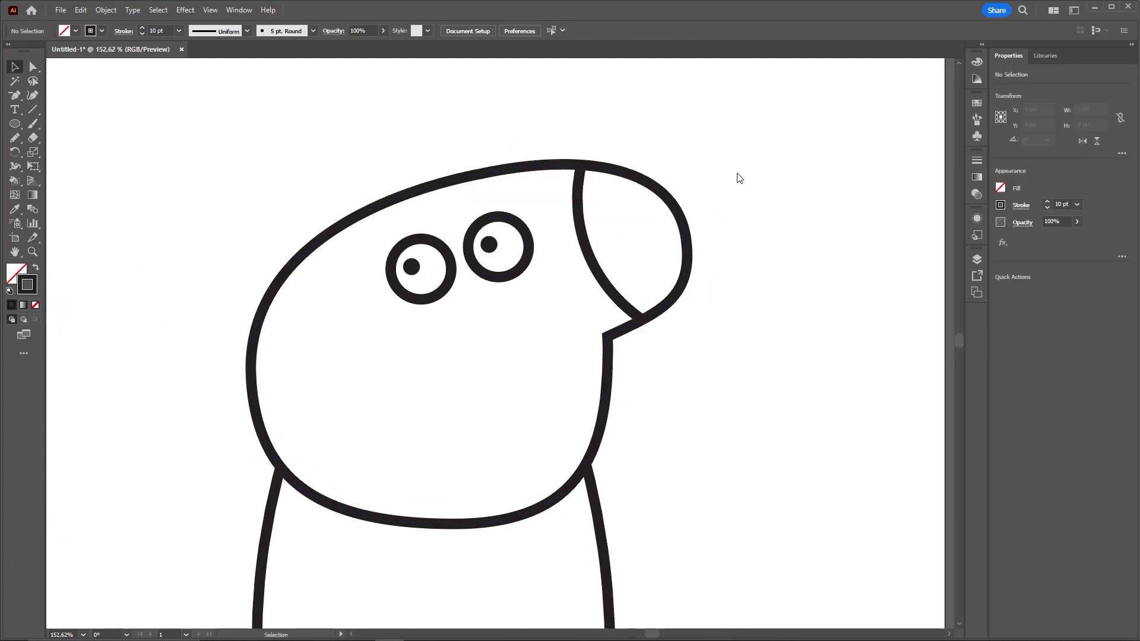
scroll(523, 280, up, 2)
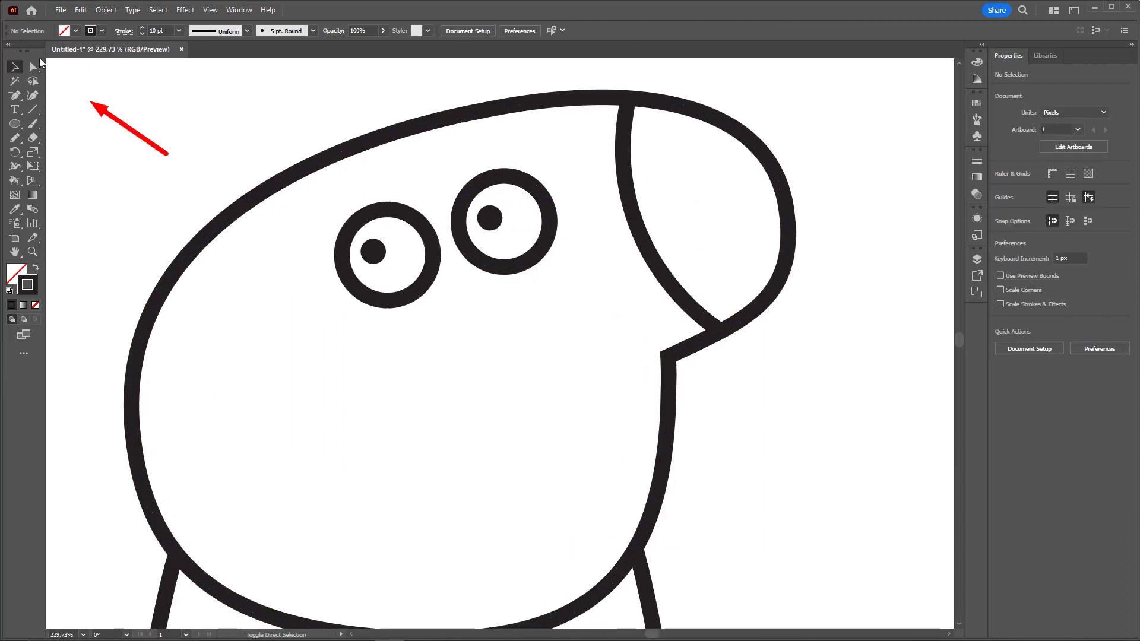
drag(168, 158, 18, 72)
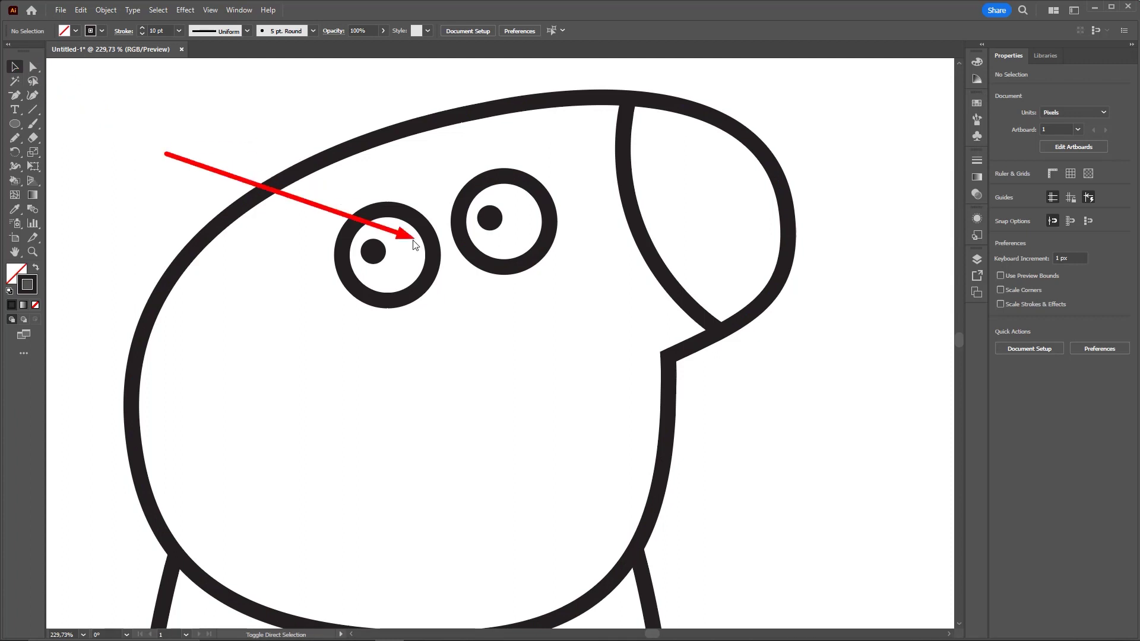
Step: Copy the left eye's pupil from inside the eye group and paste it onto the head
click(373, 251)
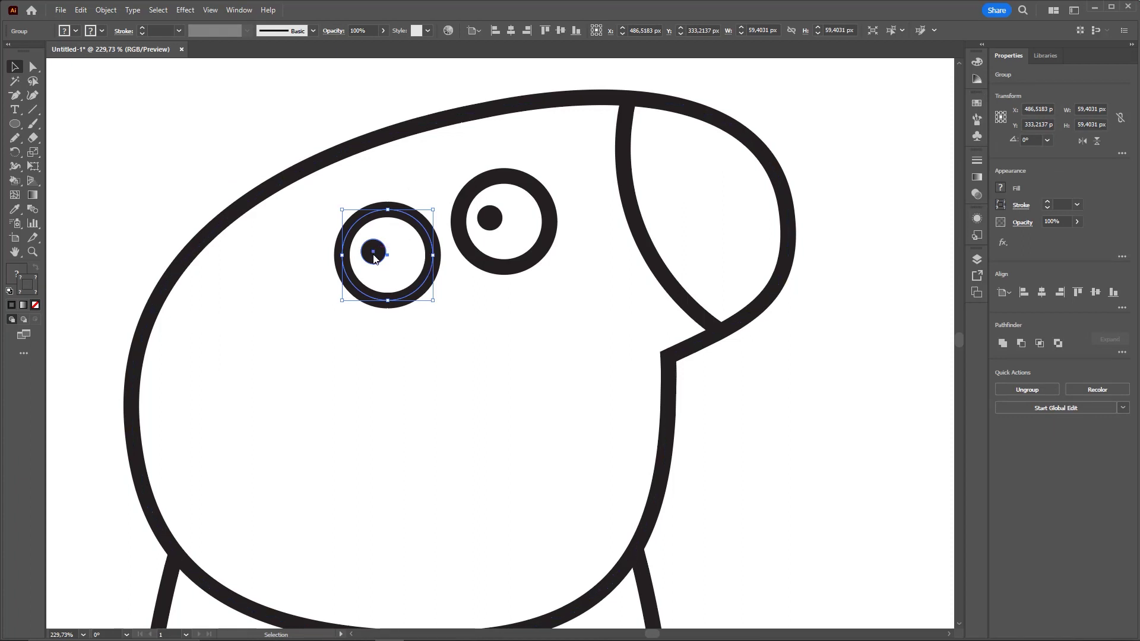
double_click(376, 260)
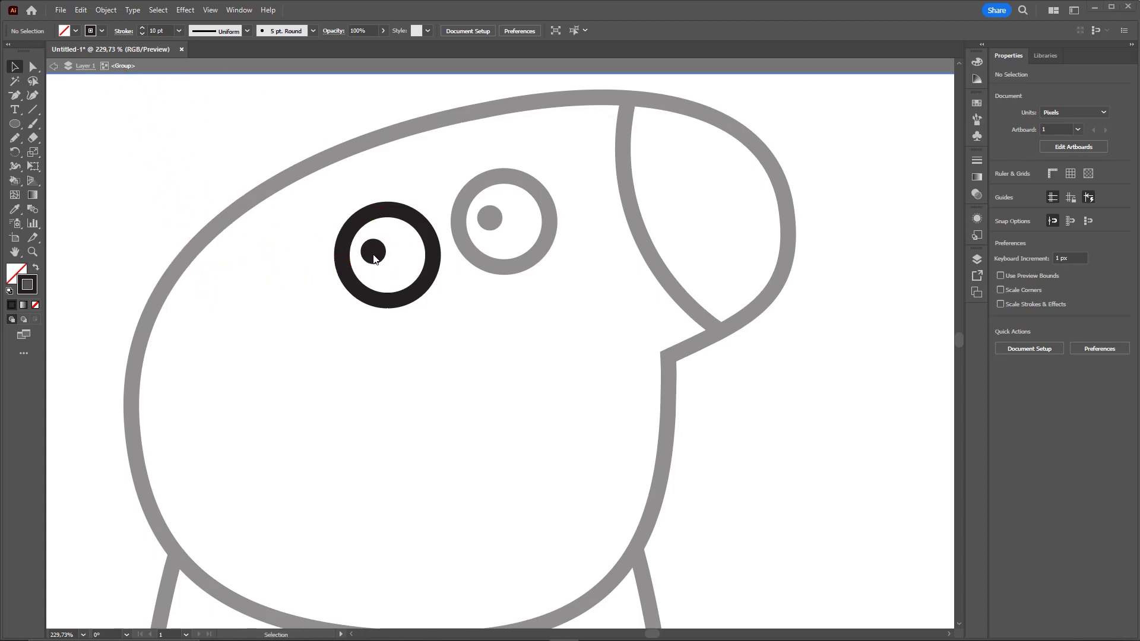
click(360, 246)
key(a)
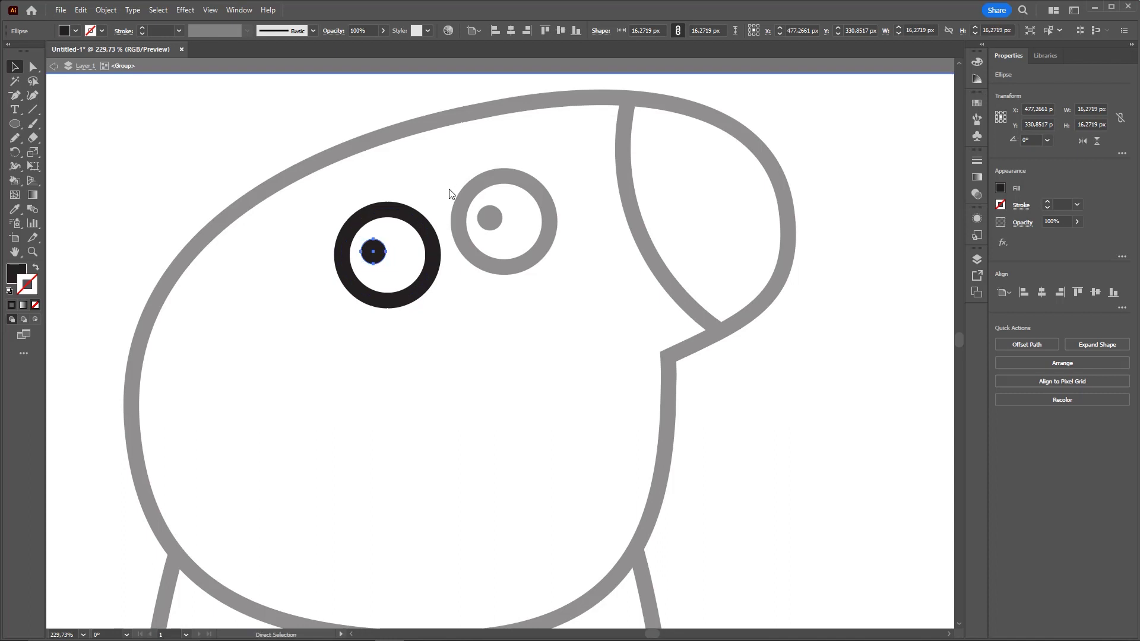
key(ctrl)
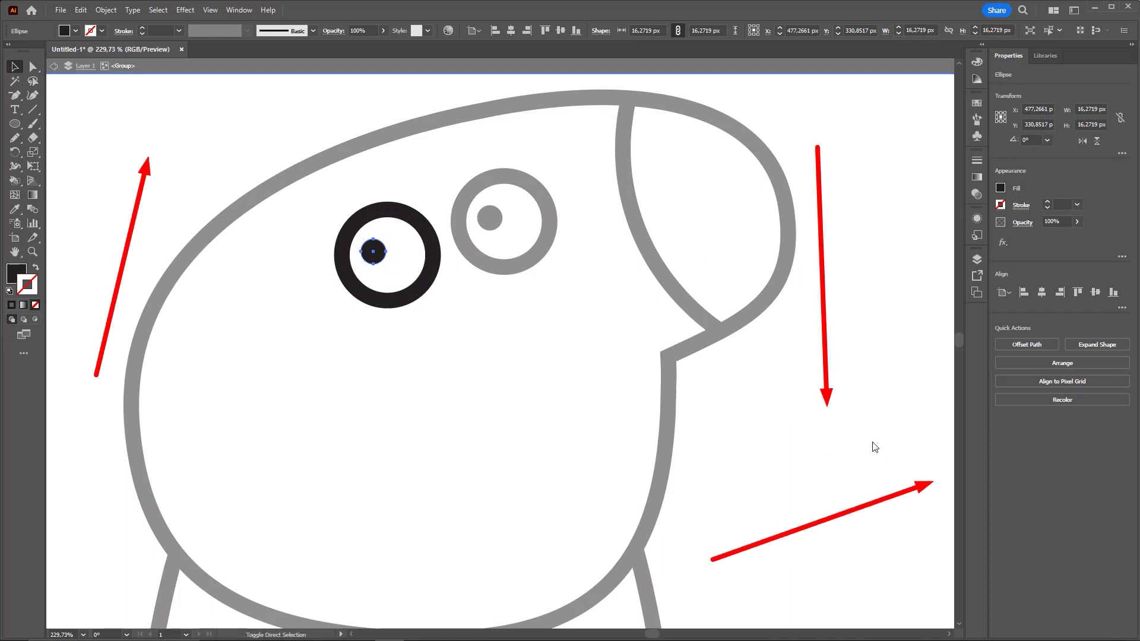
click(814, 449)
double_click(820, 451)
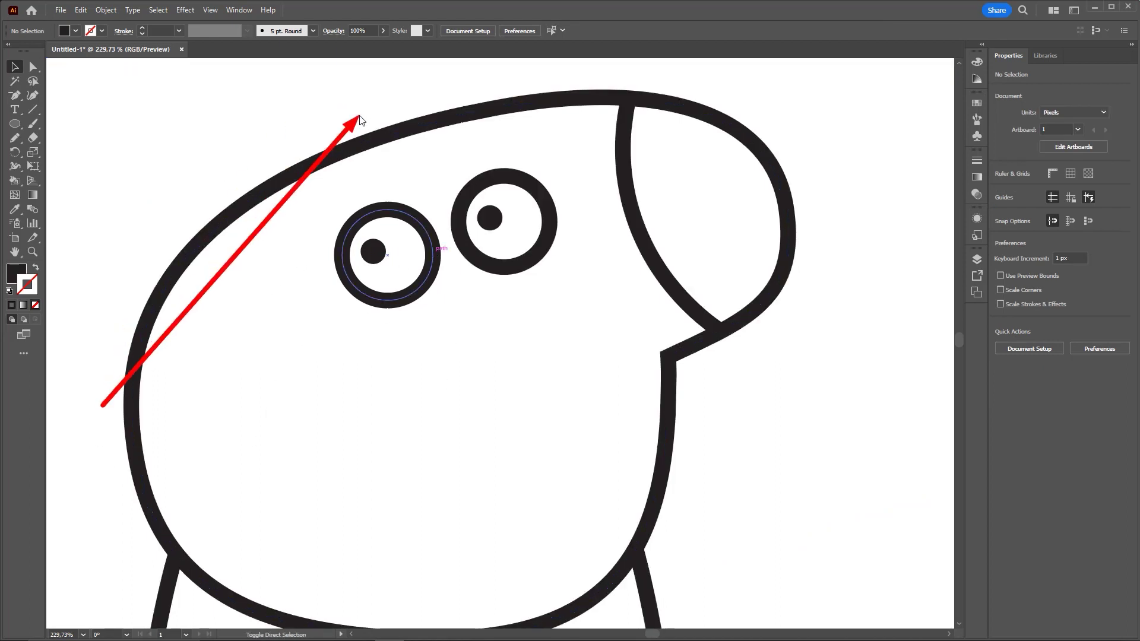
key(ctrl+v)
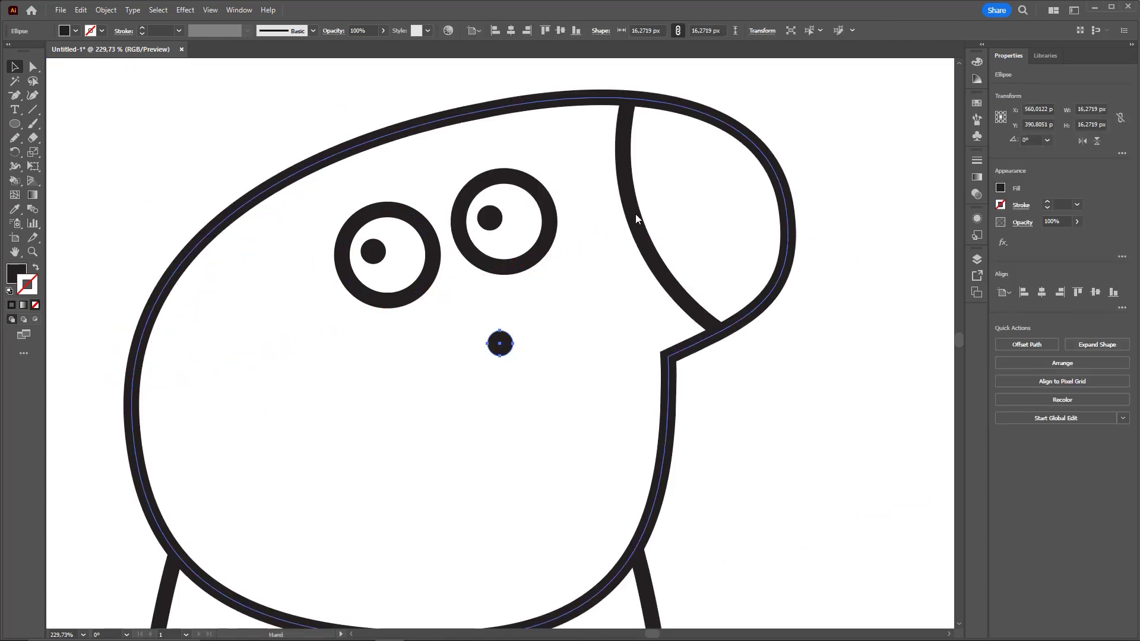
Step: Move the pasted dot into the snout and duplicate it just to the right as a second nostril
drag(456, 366, 620, 206)
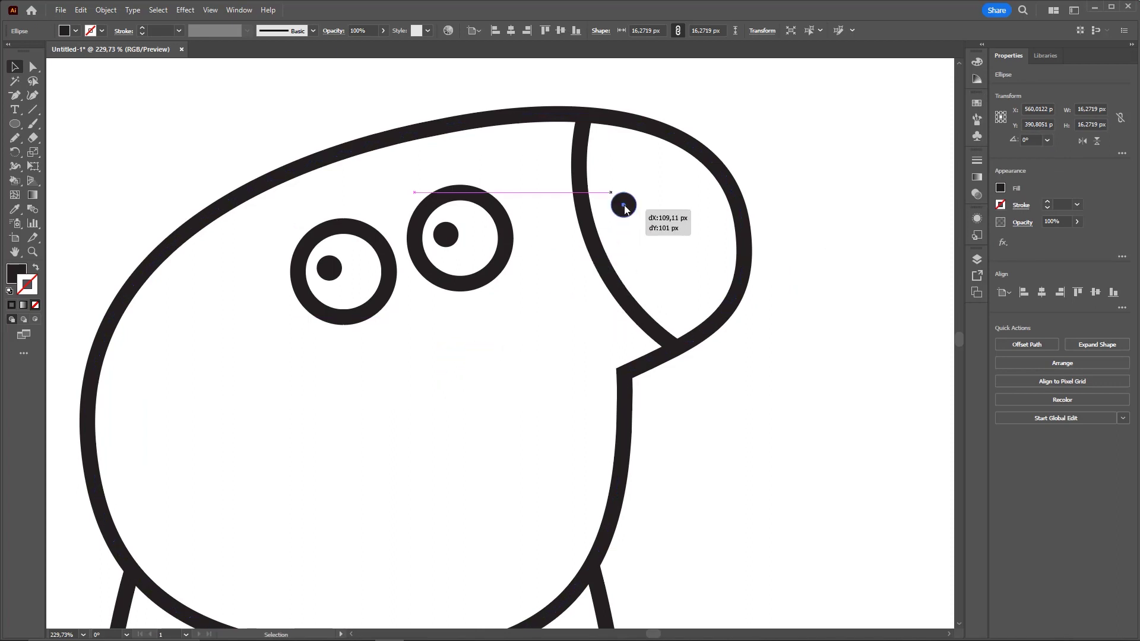
alt+click(748, 227)
key(v)
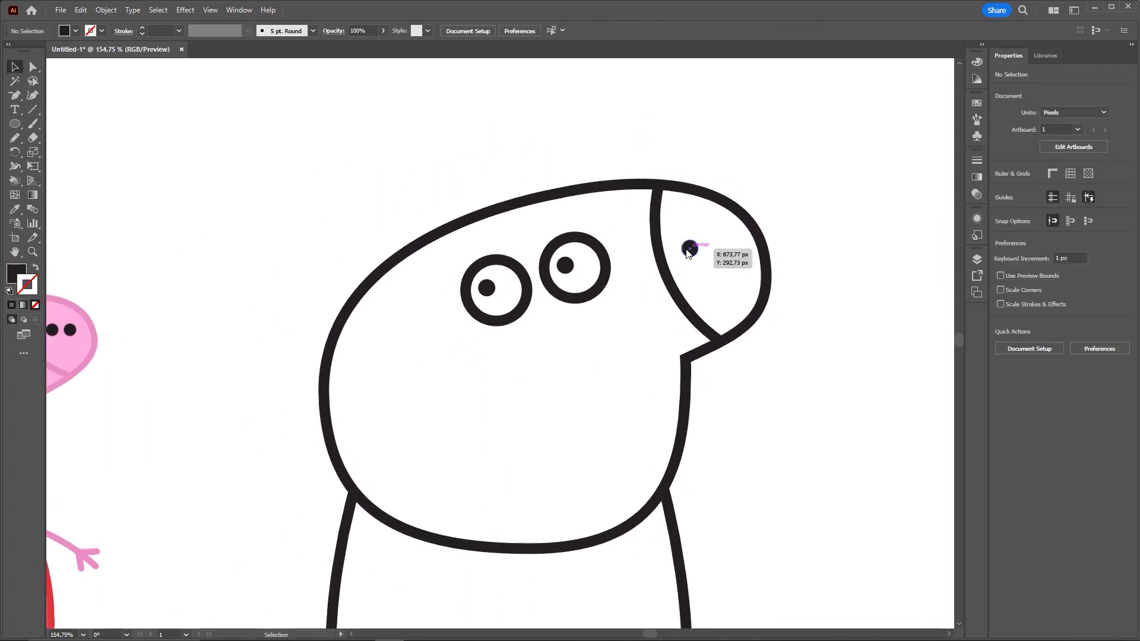
drag(689, 248, 777, 250)
click(864, 249)
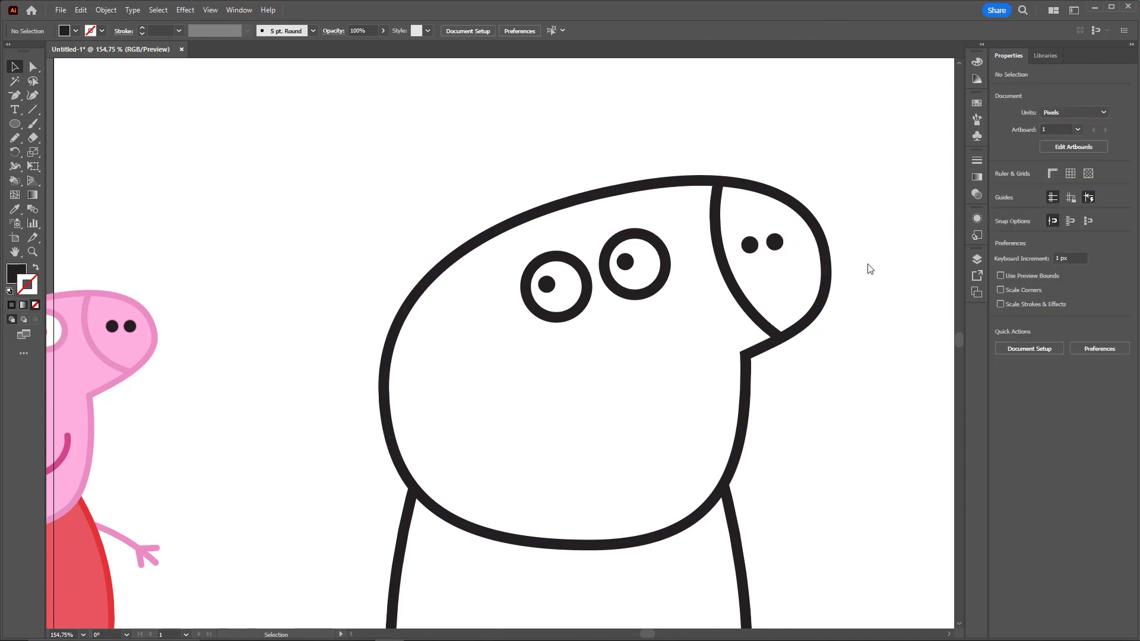
Step: Zoom in on the nostrils and enlarge both dots together
key(z)
drag(705, 262, 700, 273)
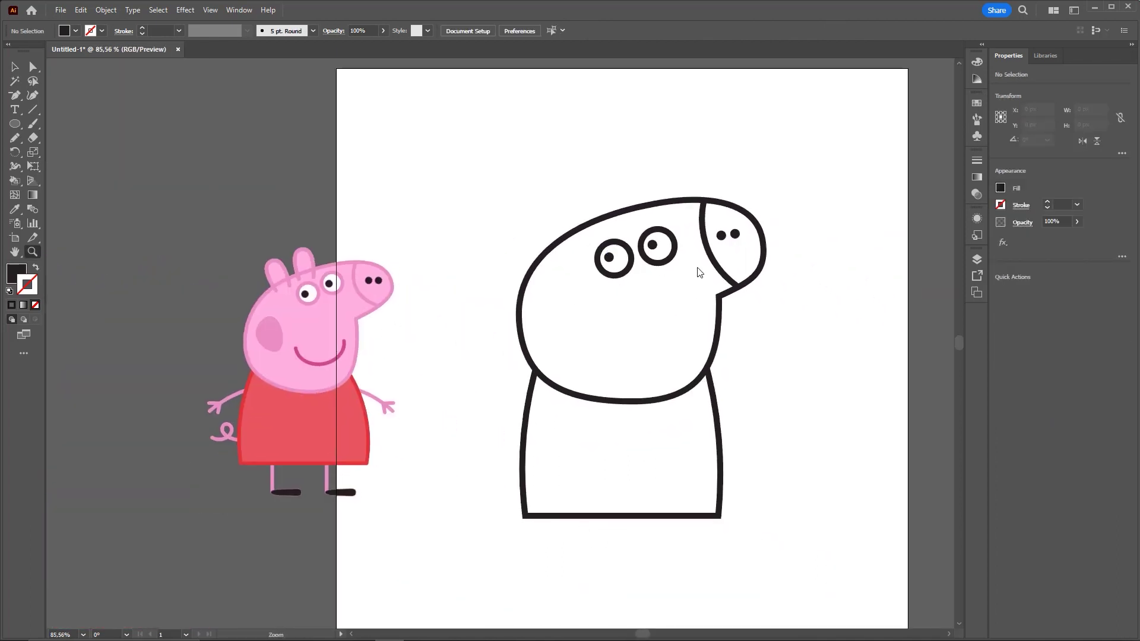
click(700, 273)
click(723, 245)
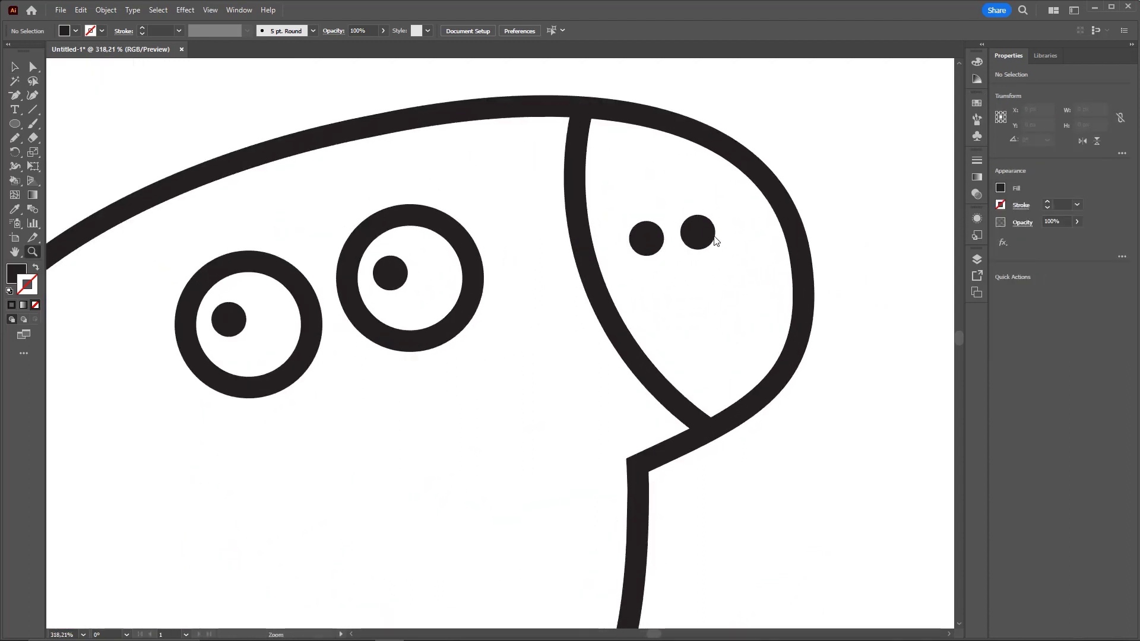
key(v)
click(697, 233)
shift+click(651, 238)
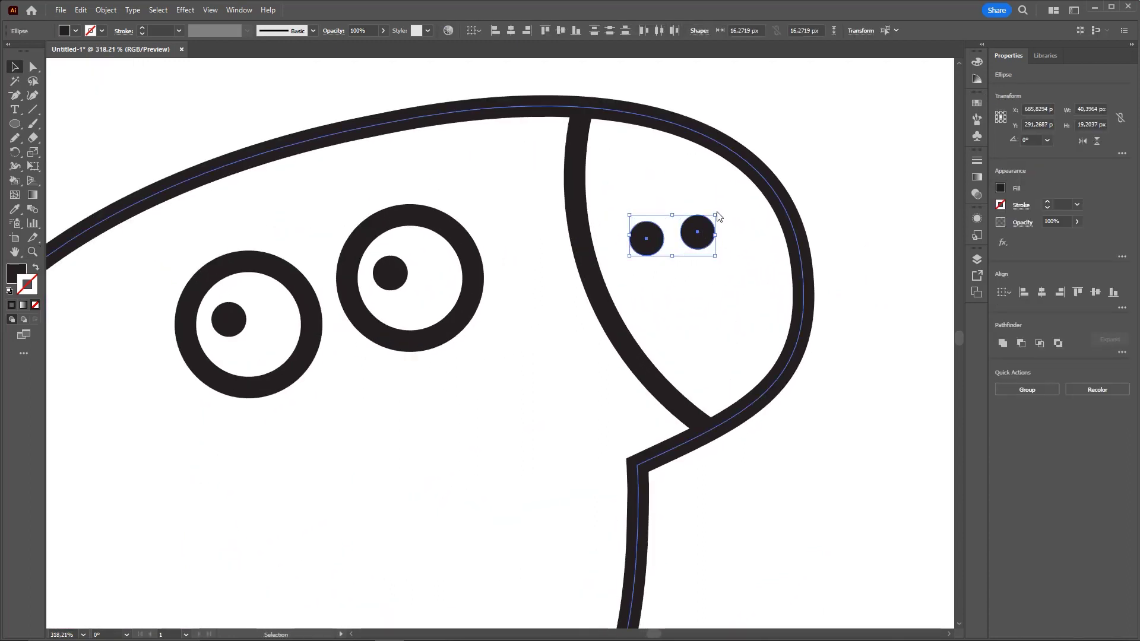
drag(718, 216, 750, 203)
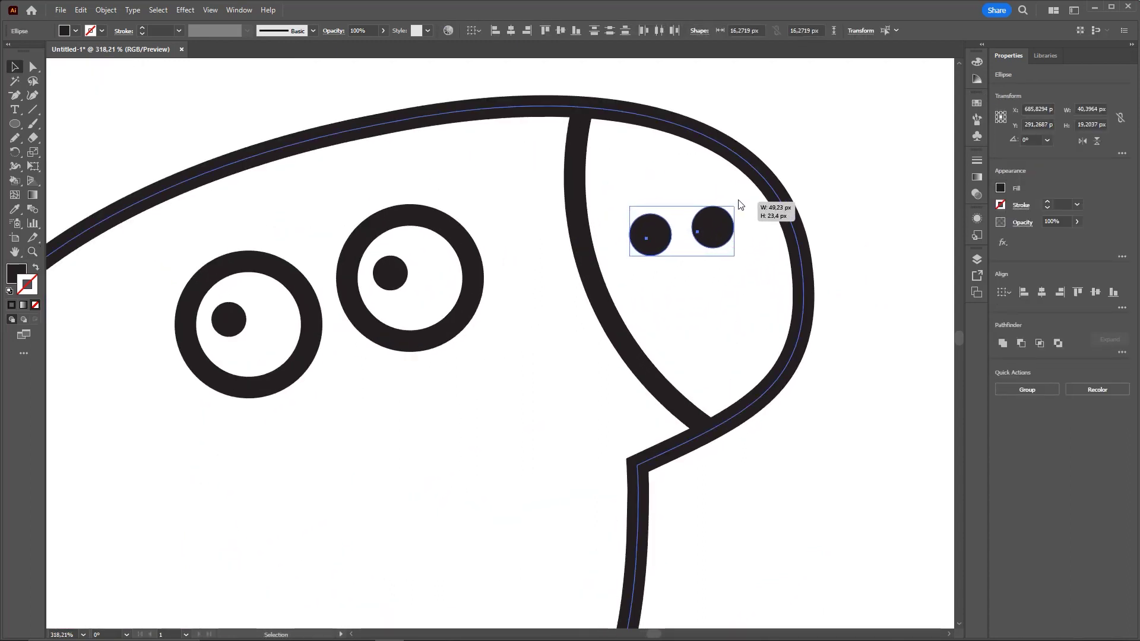
scroll(680, 250, down, 5)
click(668, 254)
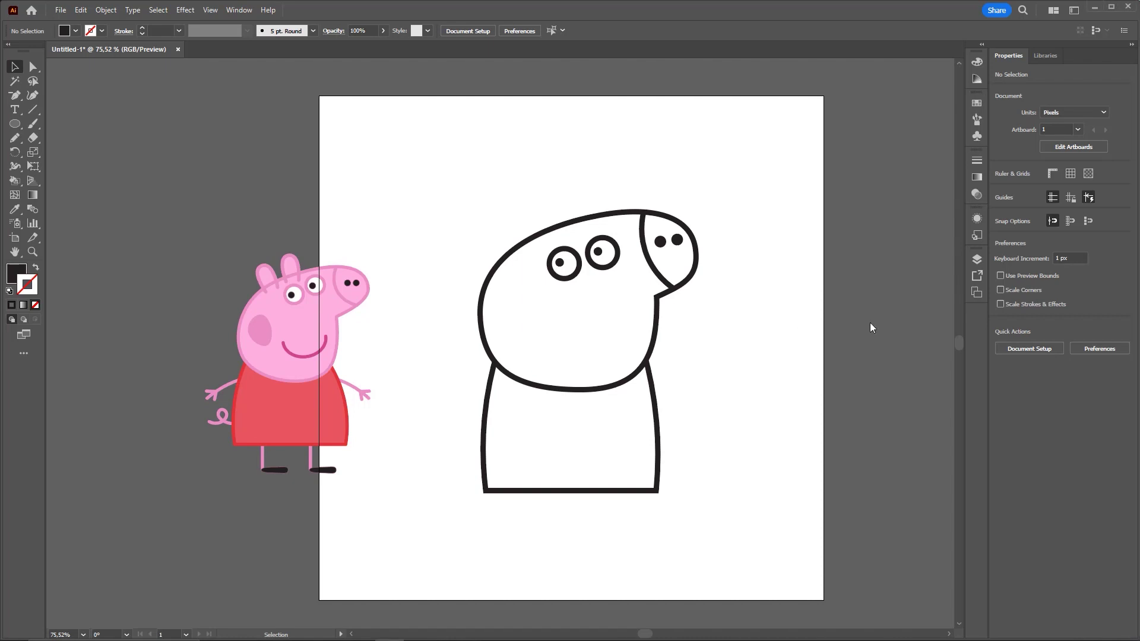
scroll(647, 341, up, 1)
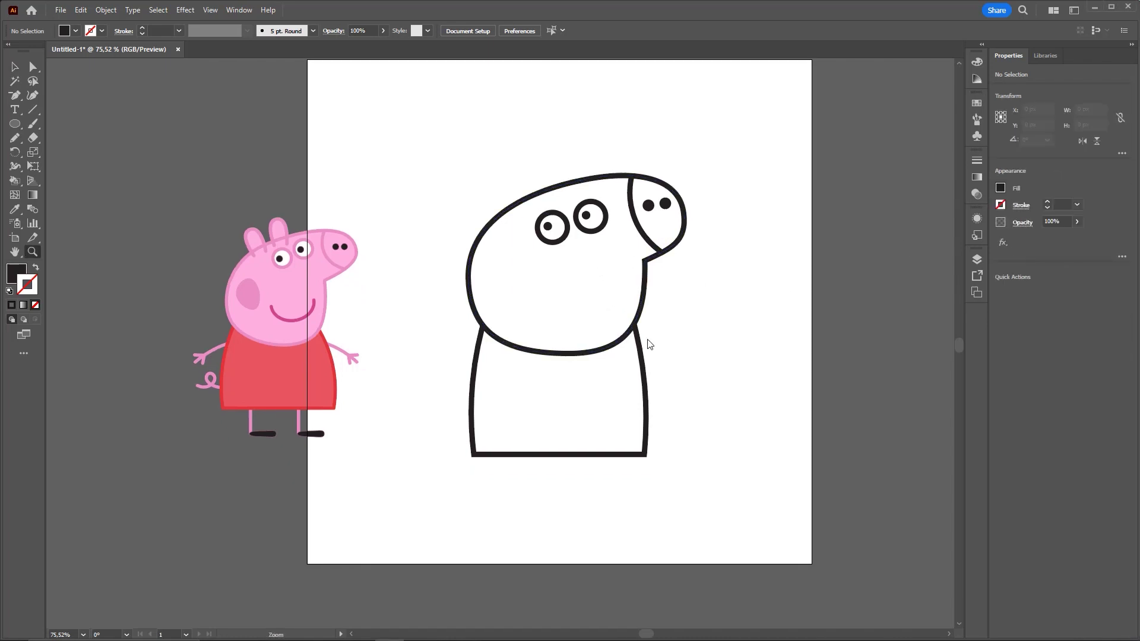
scroll(647, 341, up, 2)
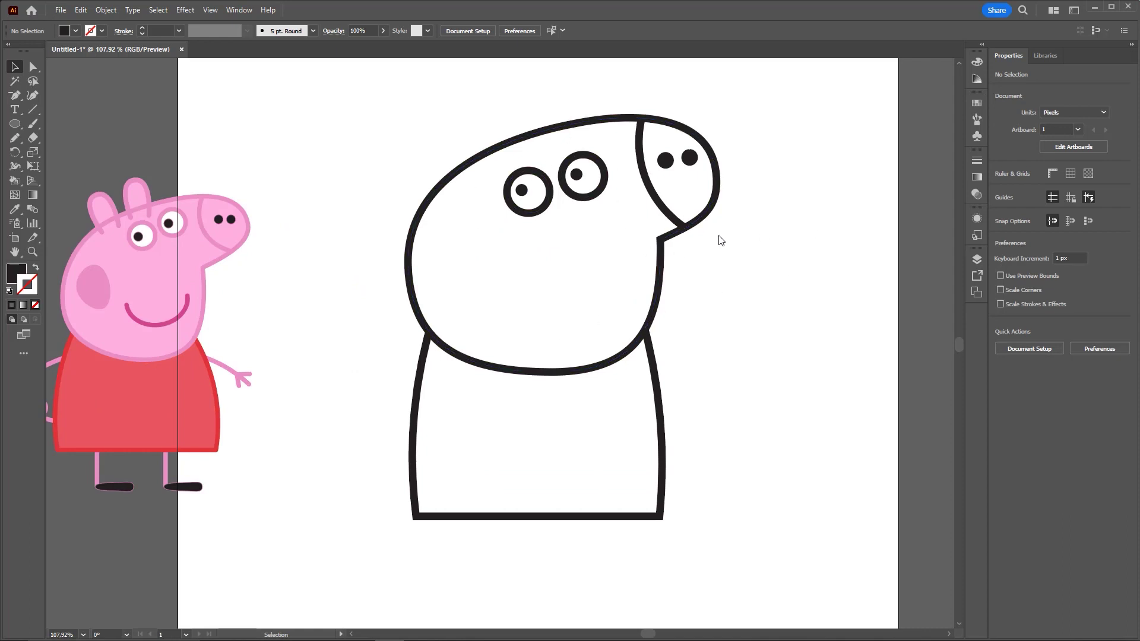
key(z)
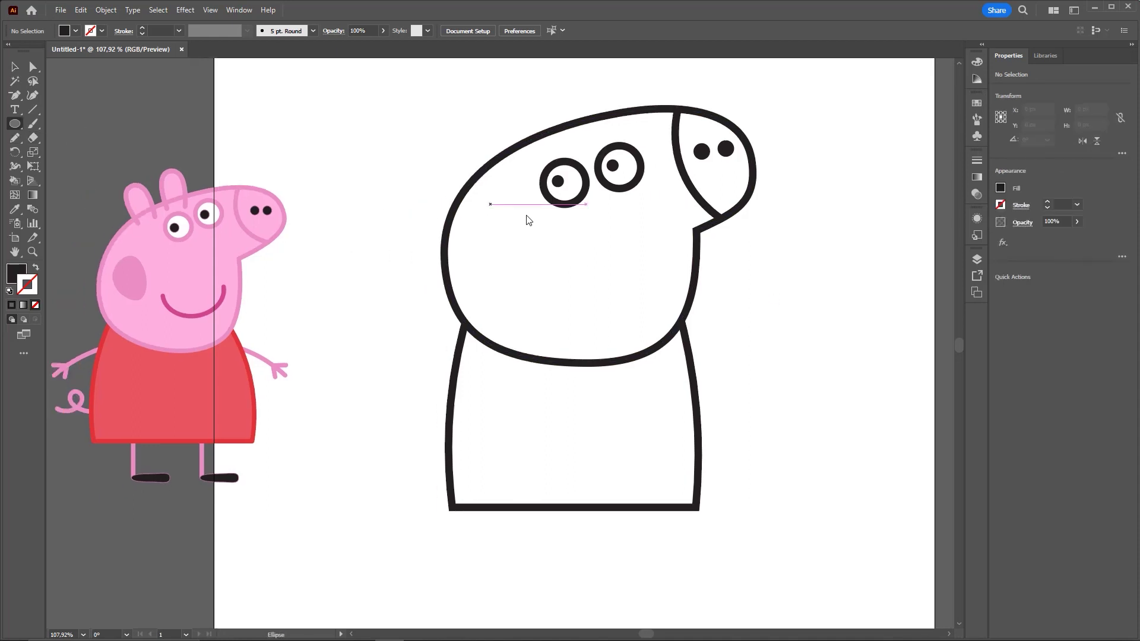
key(l)
drag(472, 231, 533, 314)
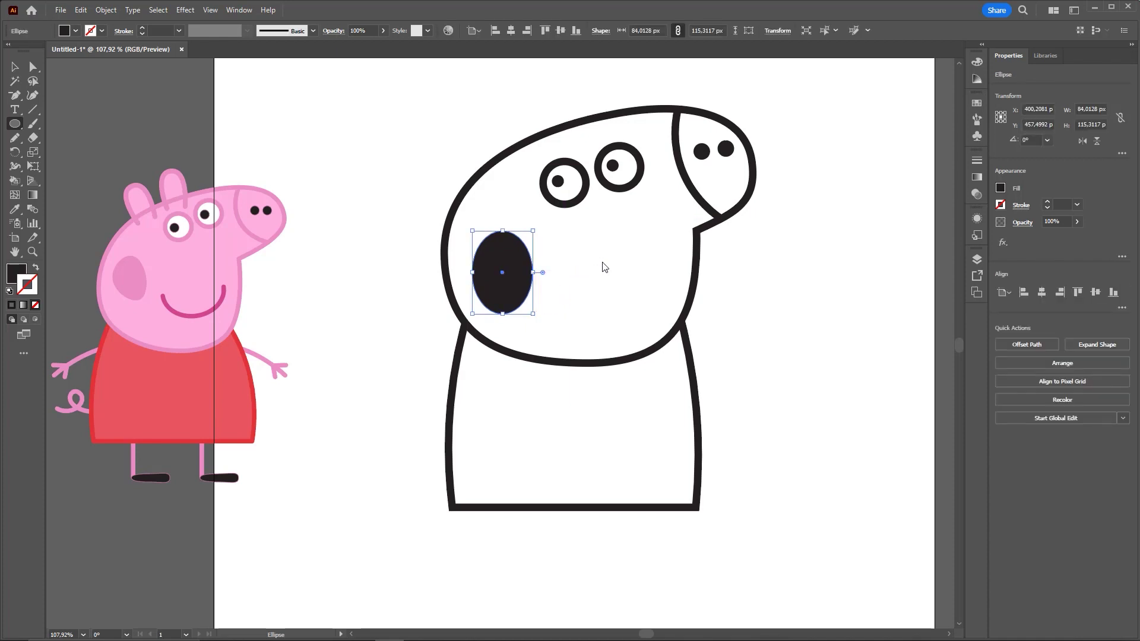
key(Delete)
key(v)
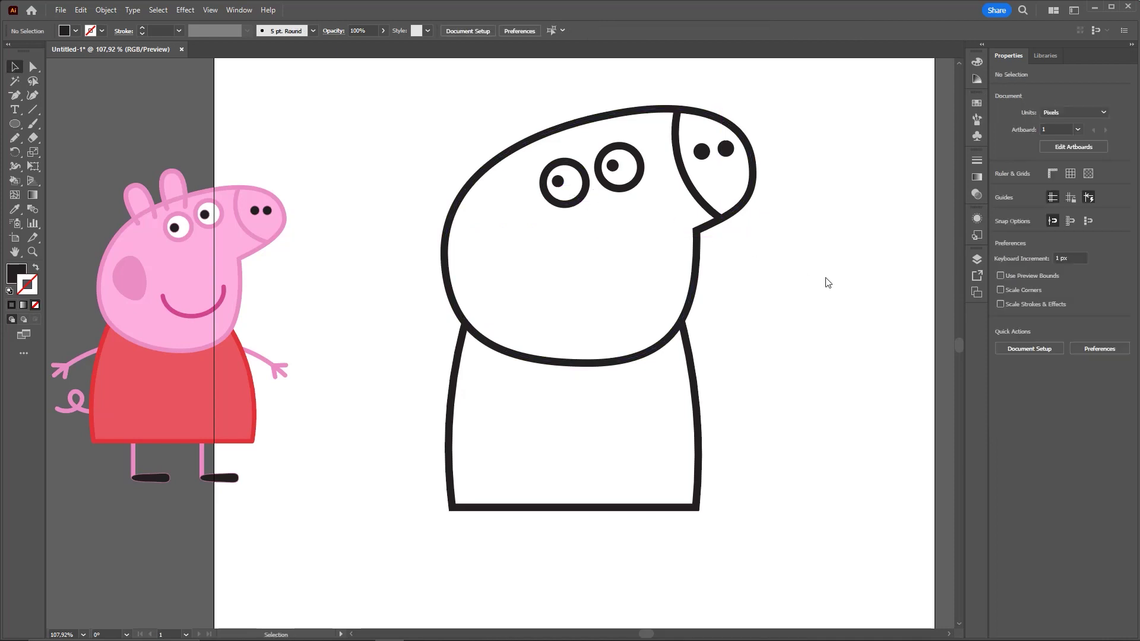
click(446, 254)
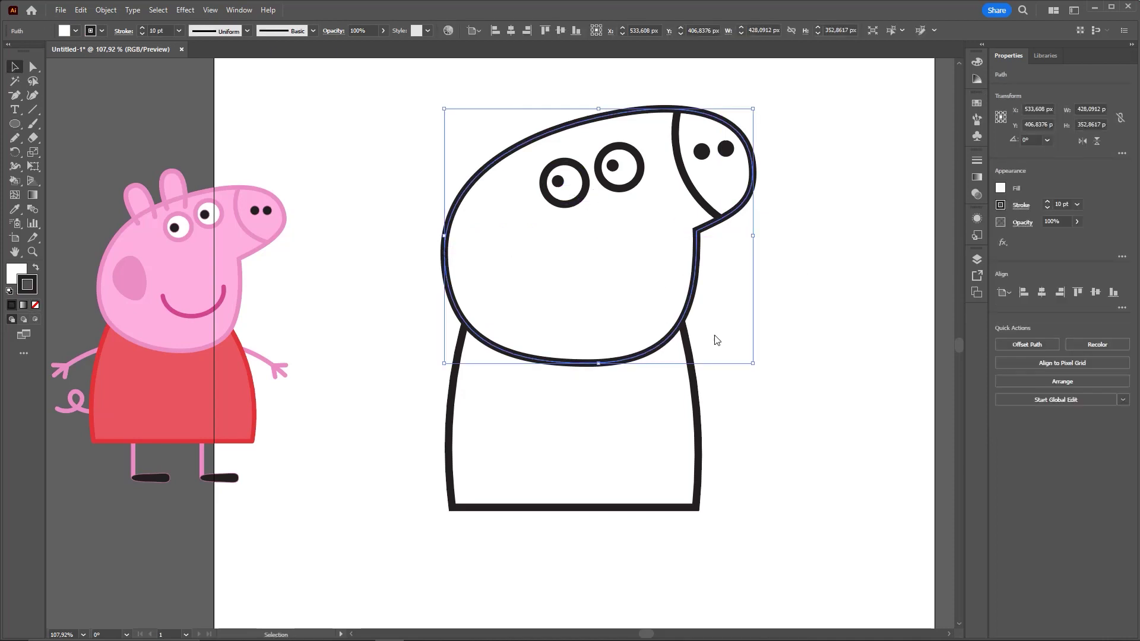
click(698, 386)
click(761, 307)
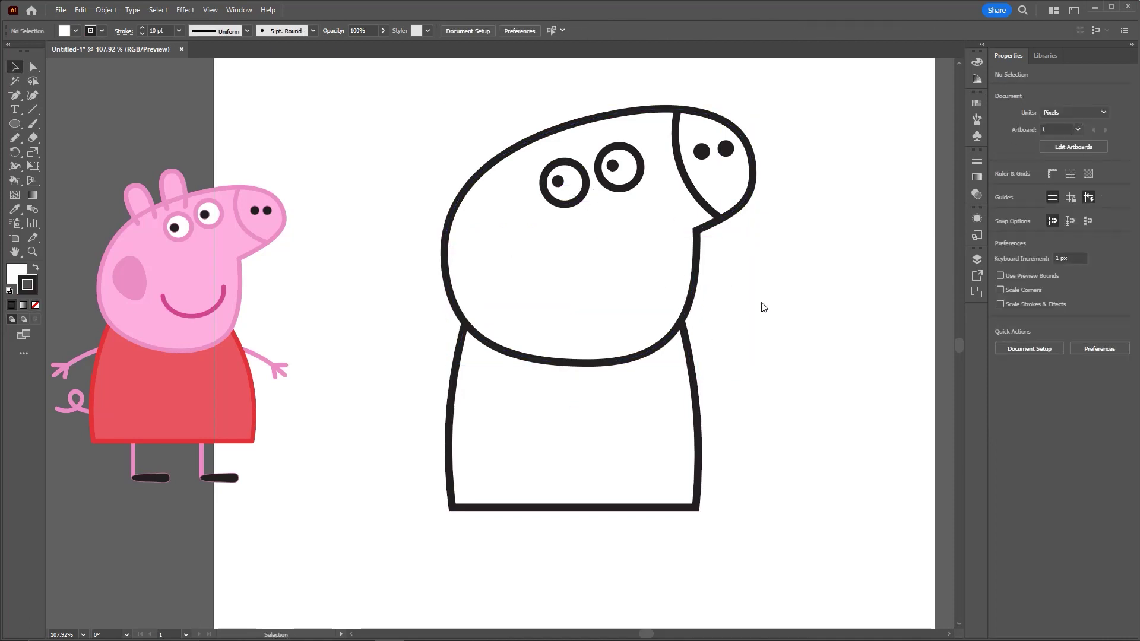
scroll(693, 284, right, 5)
key(l)
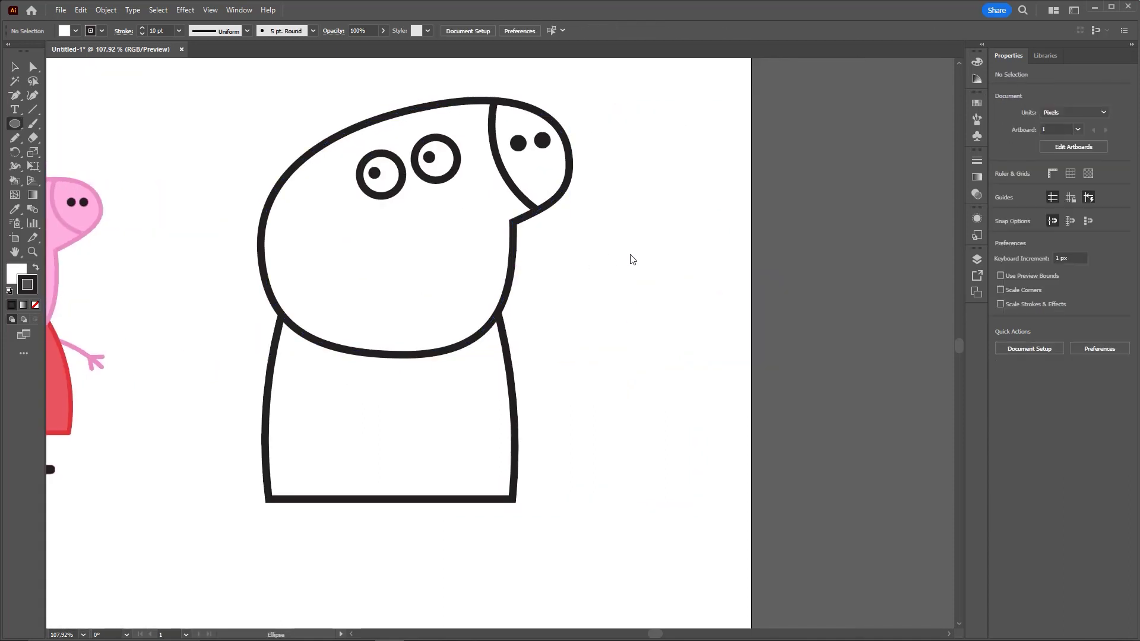
drag(599, 241, 699, 327)
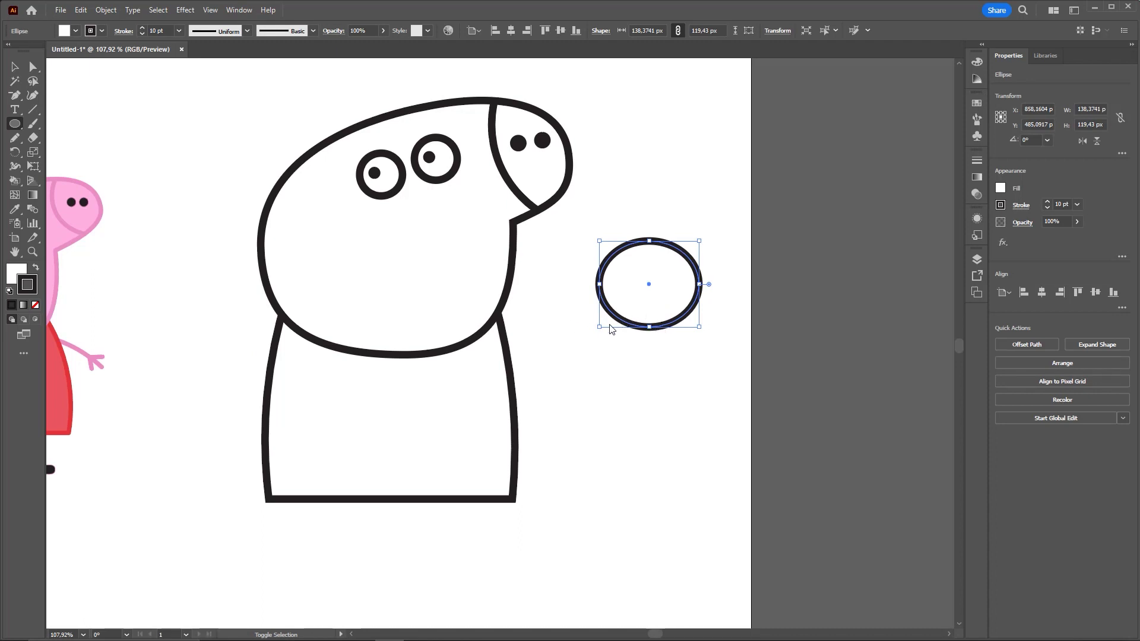
drag(559, 343, 419, 259)
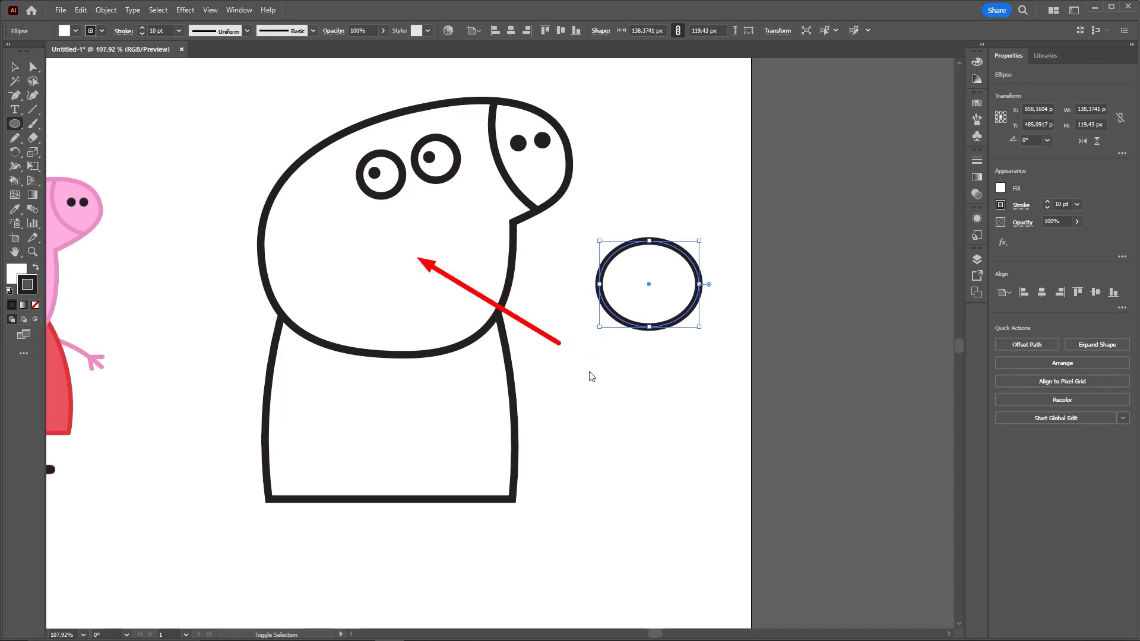
drag(591, 358, 515, 398)
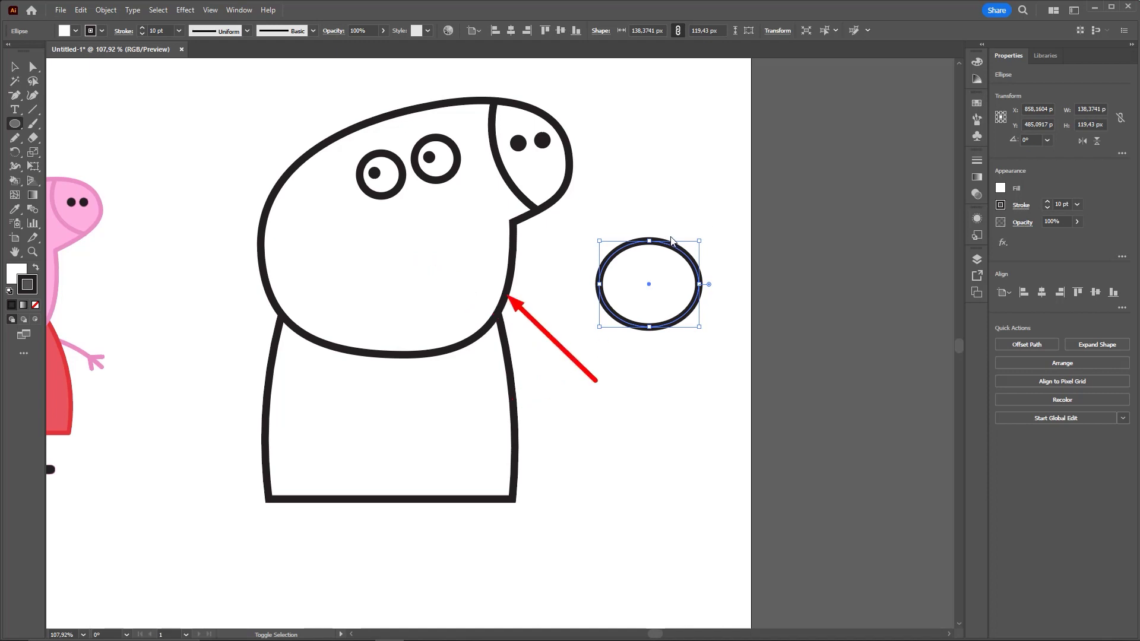
drag(636, 215, 682, 280)
key(ctrl+z)
key(v)
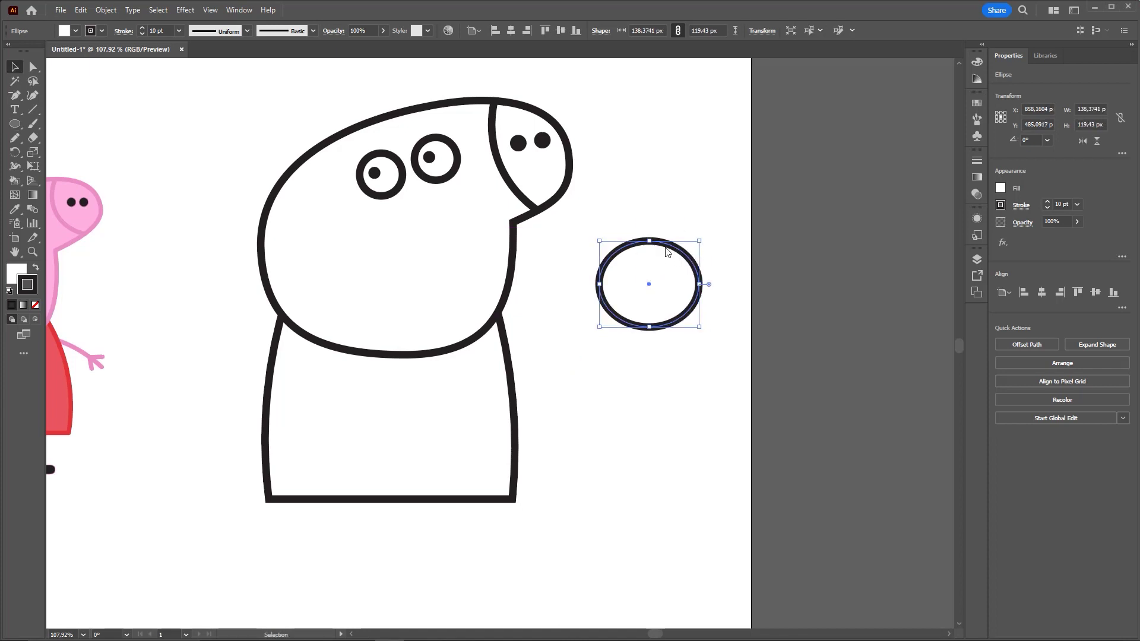
key(Delete)
click(542, 140)
drag(542, 140, 606, 174)
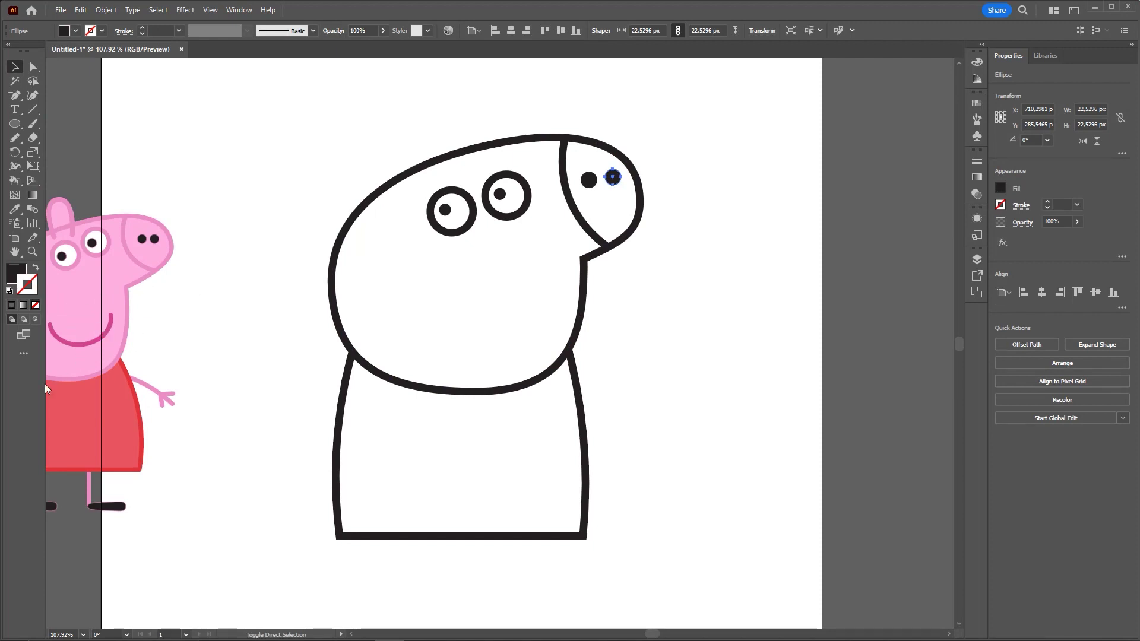
click(317, 229)
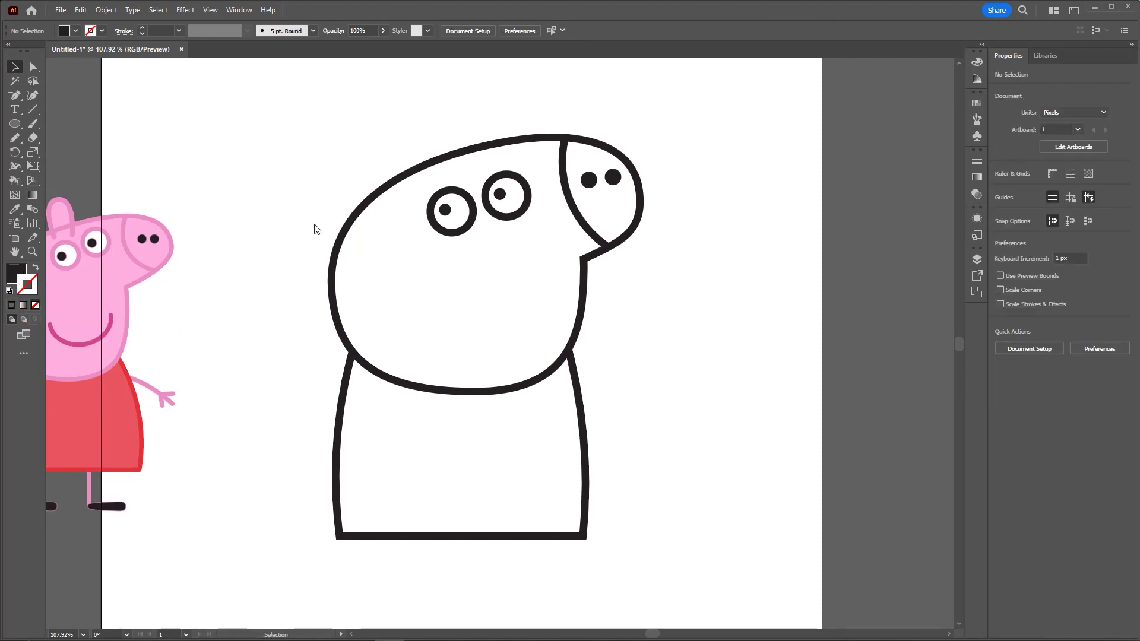
click(16, 124)
drag(660, 281, 726, 347)
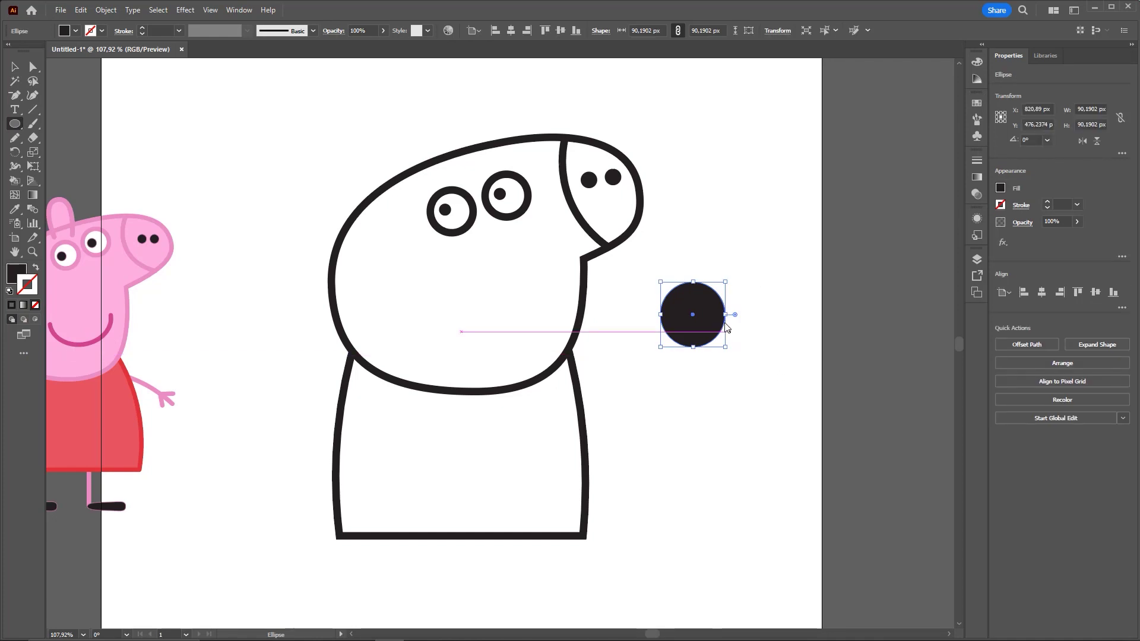
key(ctrl+z)
key(v)
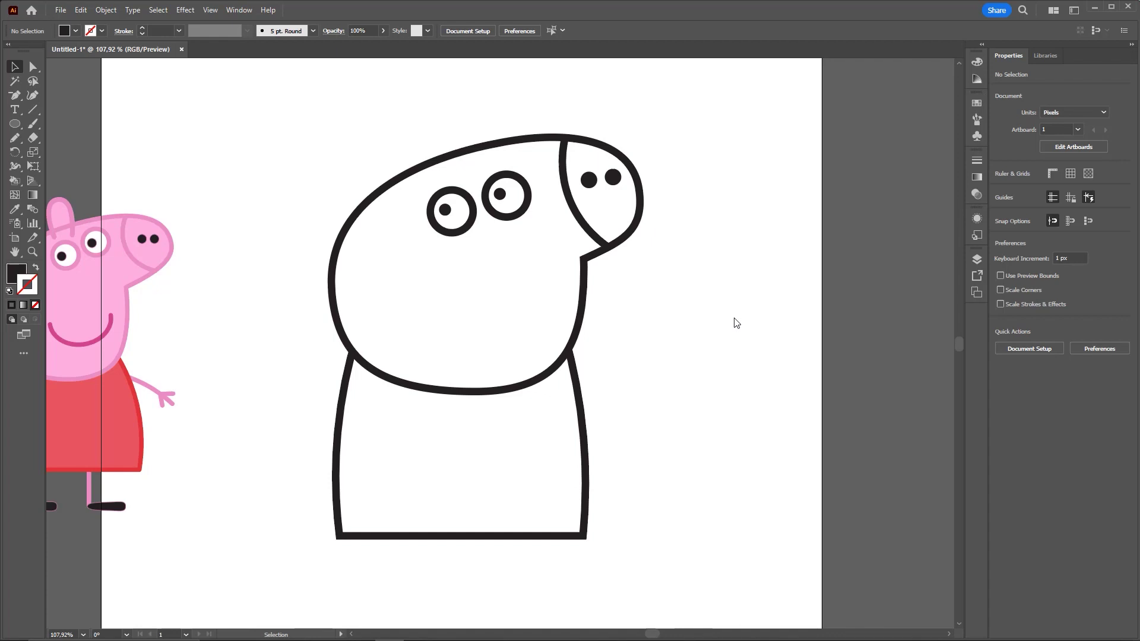
drag(656, 295, 768, 300)
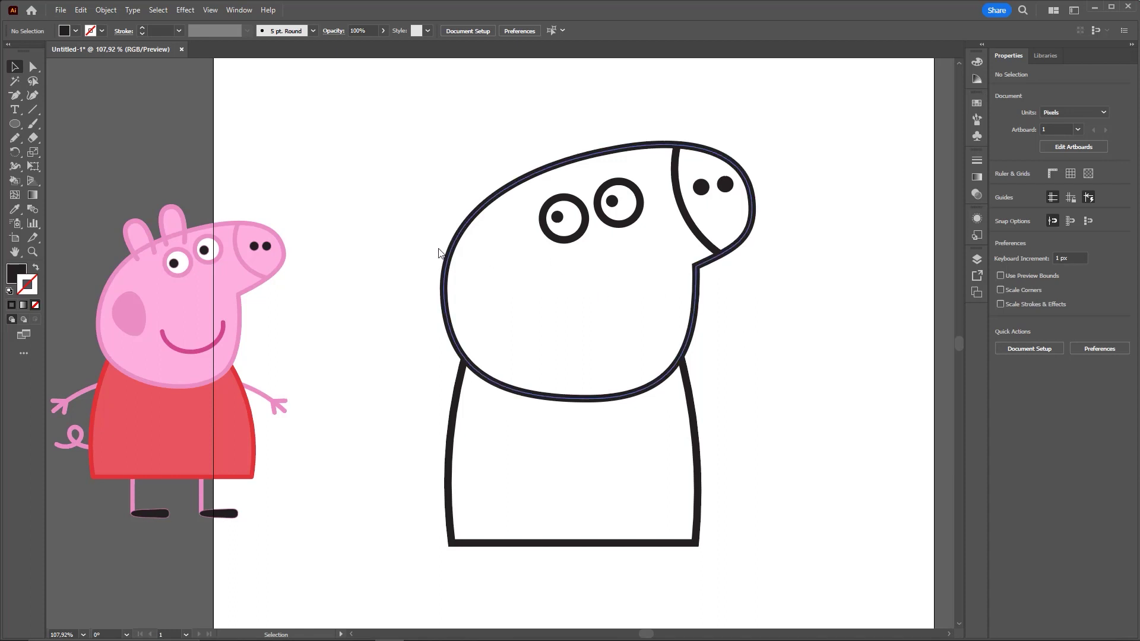
Step: Draw a black mouth ellipse, nudge it left, and reshape its left, bottom and right points
click(15, 124)
drag(482, 279, 535, 349)
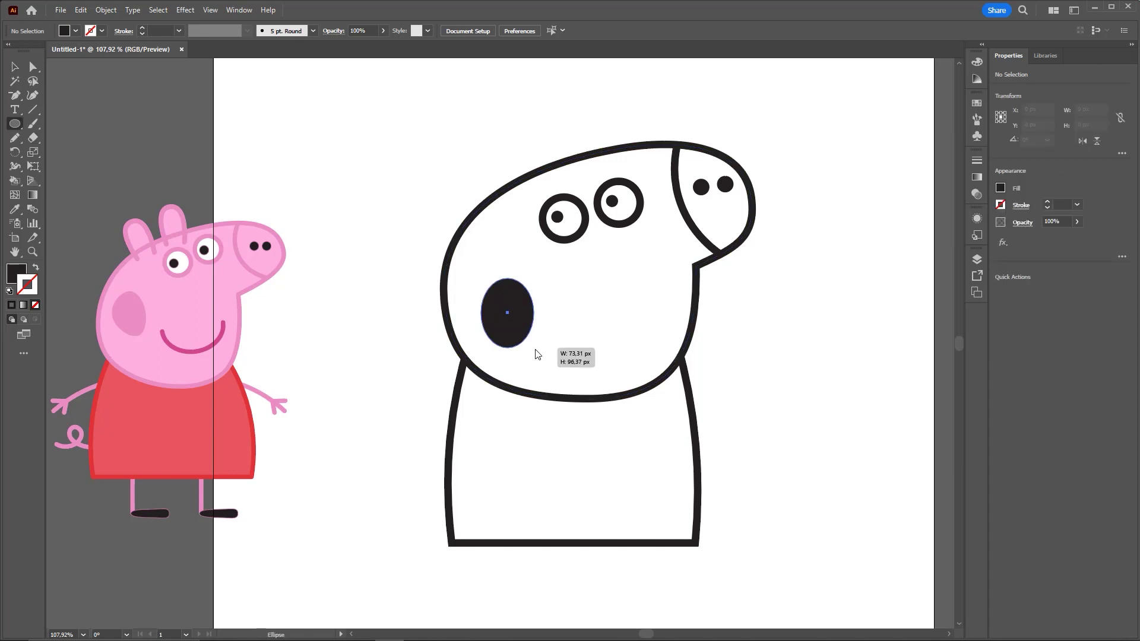
alt+scroll(514, 318, up, 2)
click(32, 67)
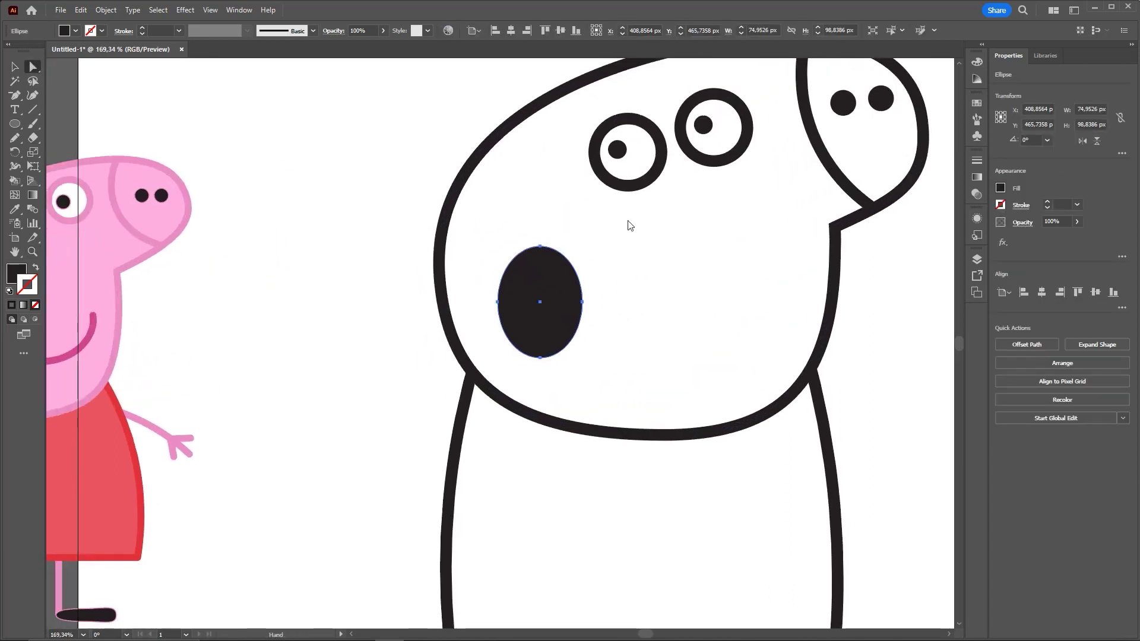
scroll(653, 232, left, 5)
drag(704, 235, 696, 233)
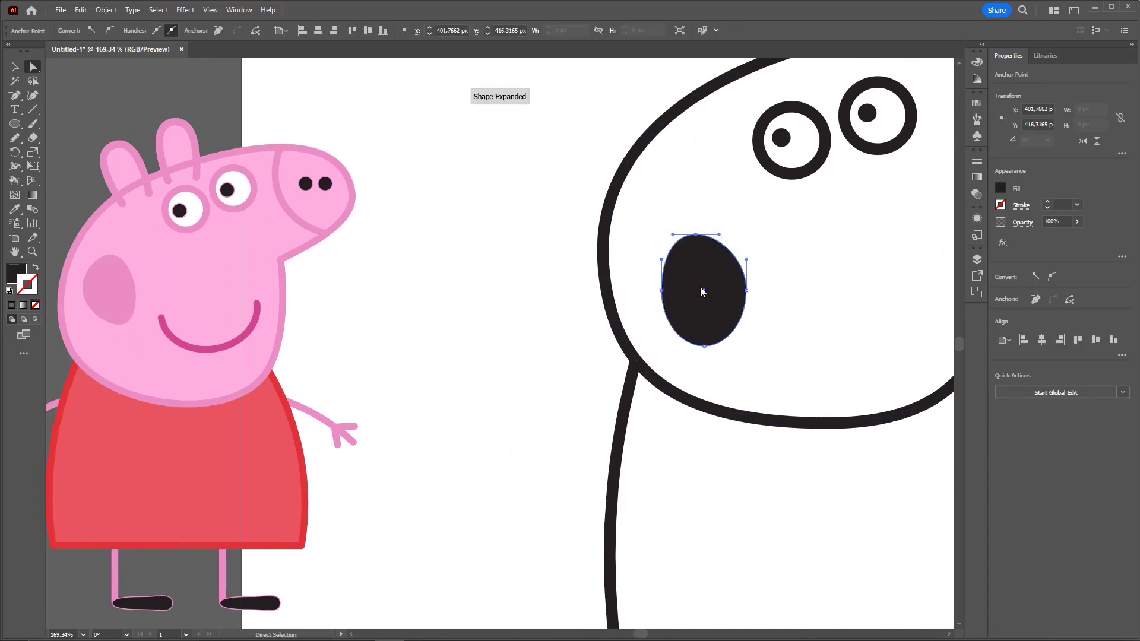
drag(665, 293, 659, 287)
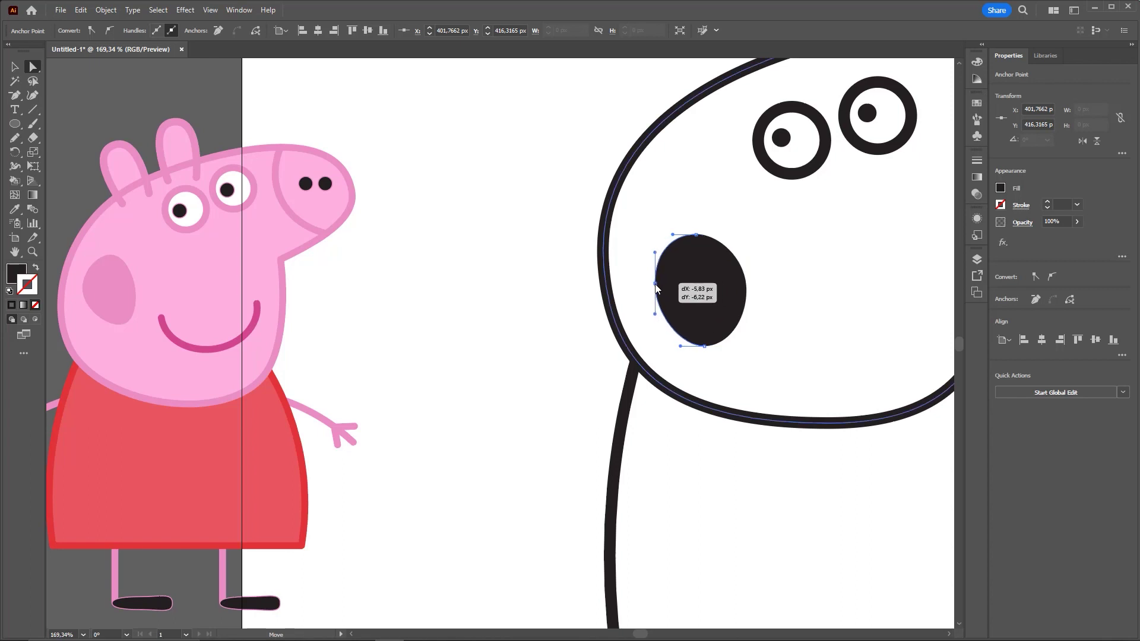
drag(704, 346, 716, 344)
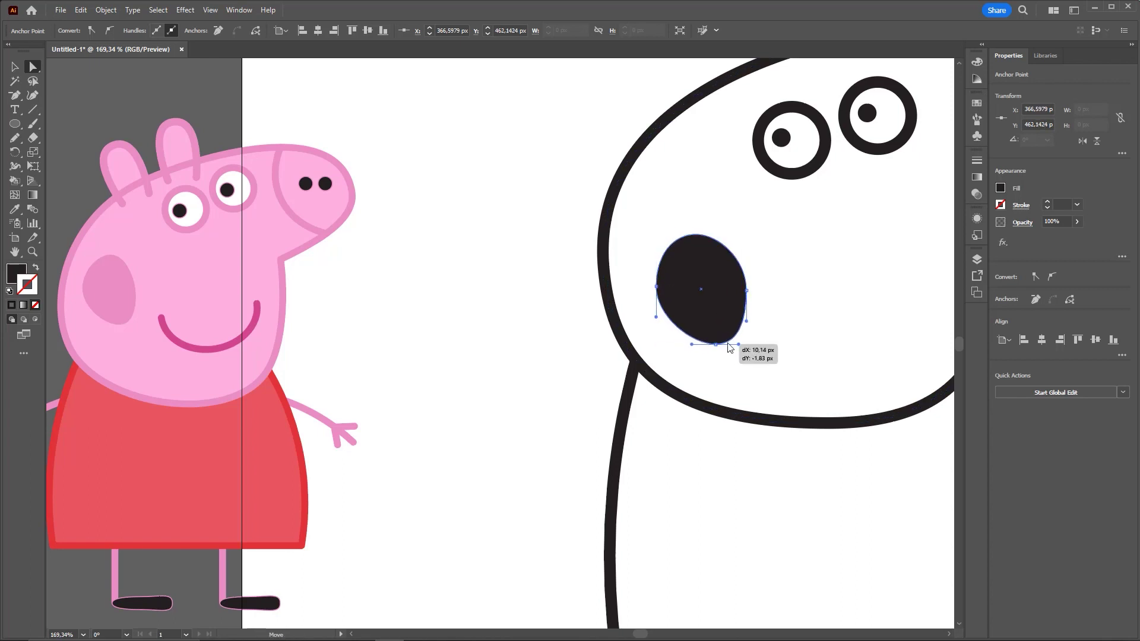
drag(747, 290, 733, 285)
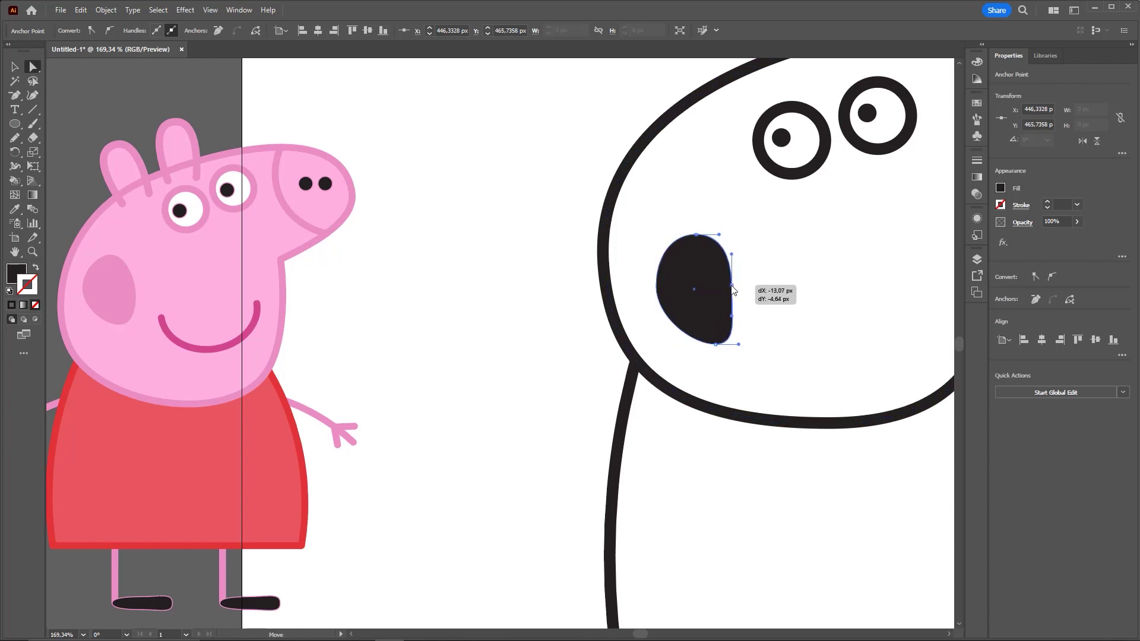
click(458, 290)
key(v)
key(ctrl+0)
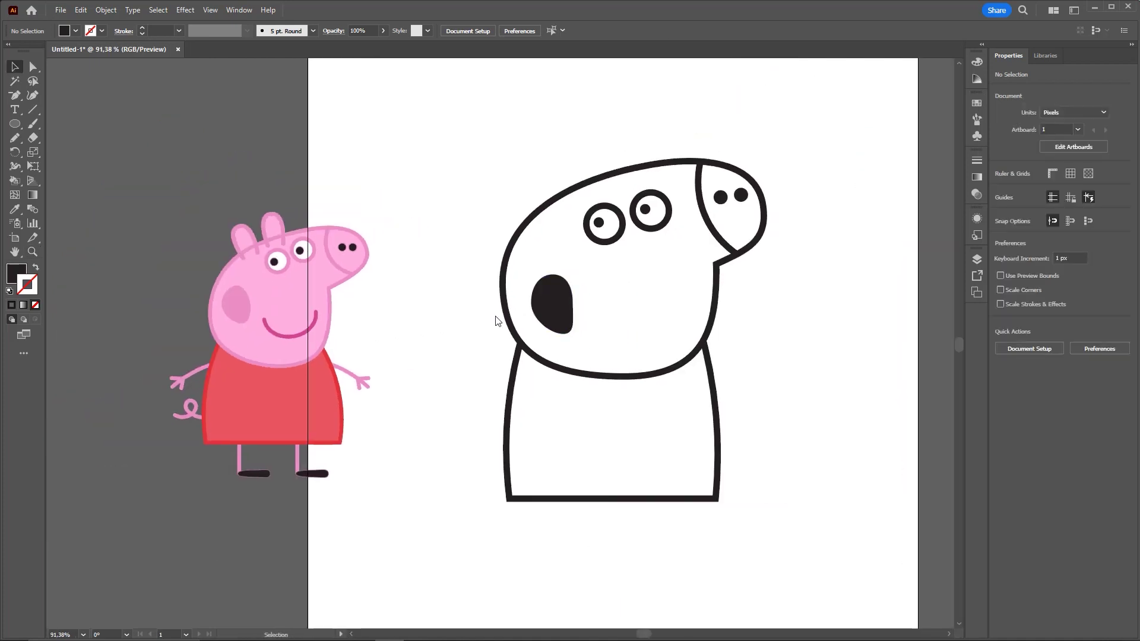
Step: Reshape the black ear patch's upper-right curve by dragging its top anchor
click(562, 313)
scroll(542, 288, up, 3)
key(a)
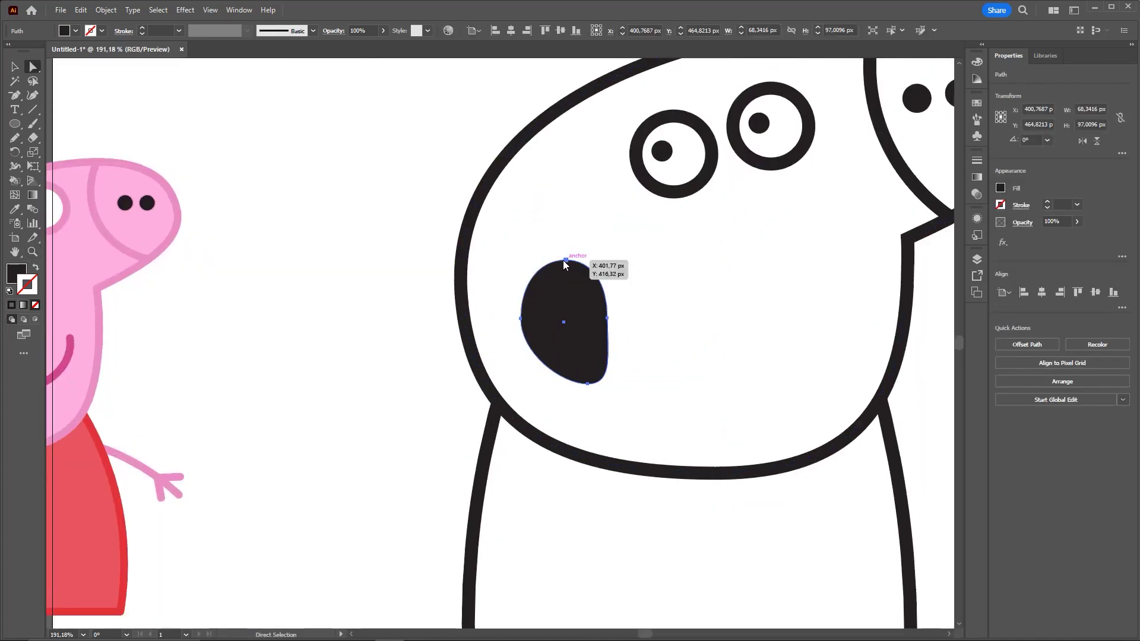
click(566, 260)
drag(593, 261, 609, 299)
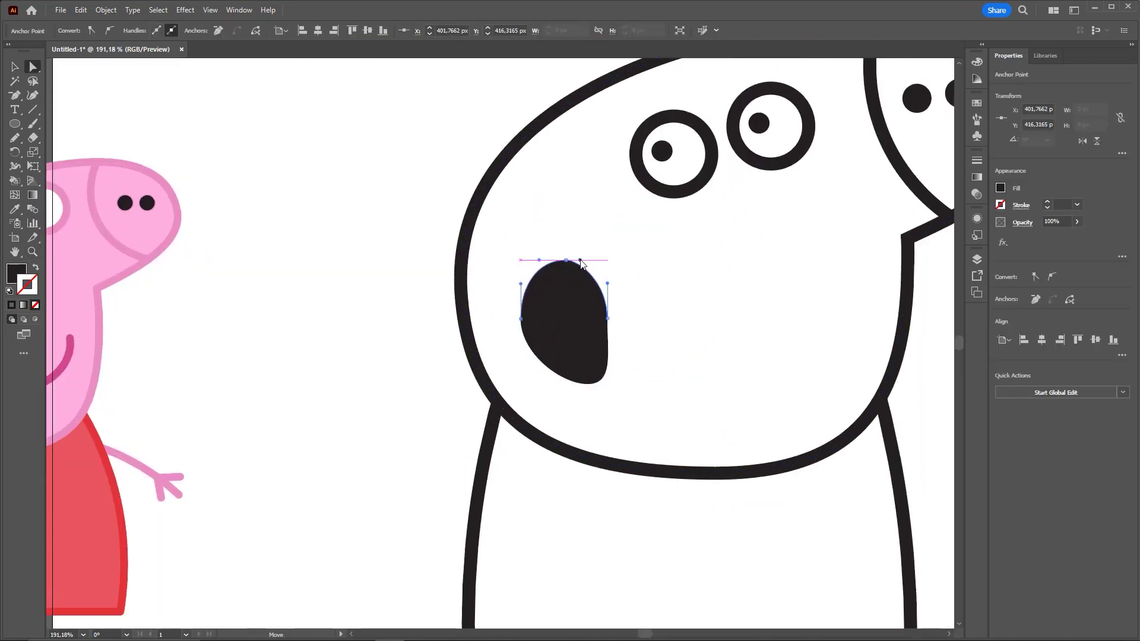
key(v)
key(ctrl+shift+a)
scroll(571, 291, down, 3)
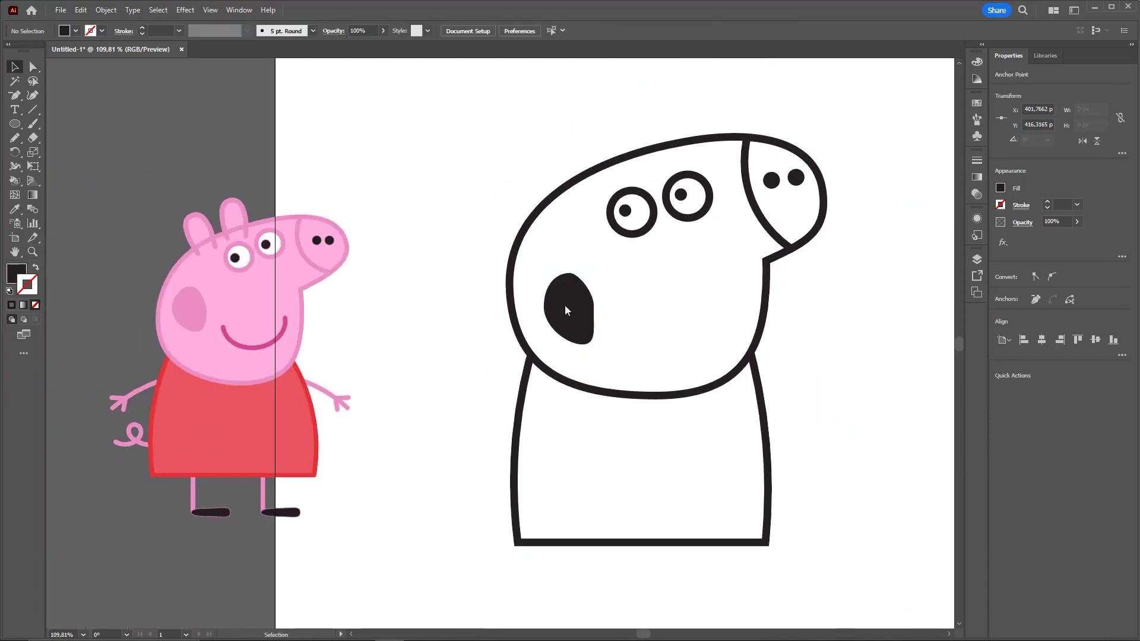
Step: Move the ear patch slightly up and left, then zoom out to view the whole dog
drag(572, 308, 498, 297)
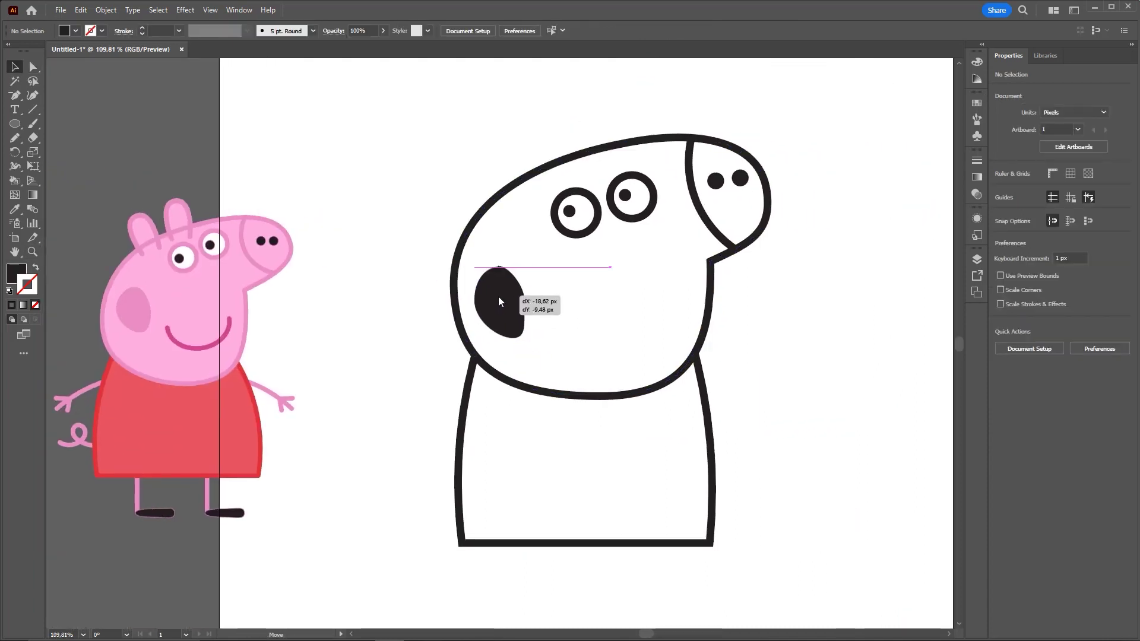
click(873, 331)
key(z)
scroll(652, 330, down, 1)
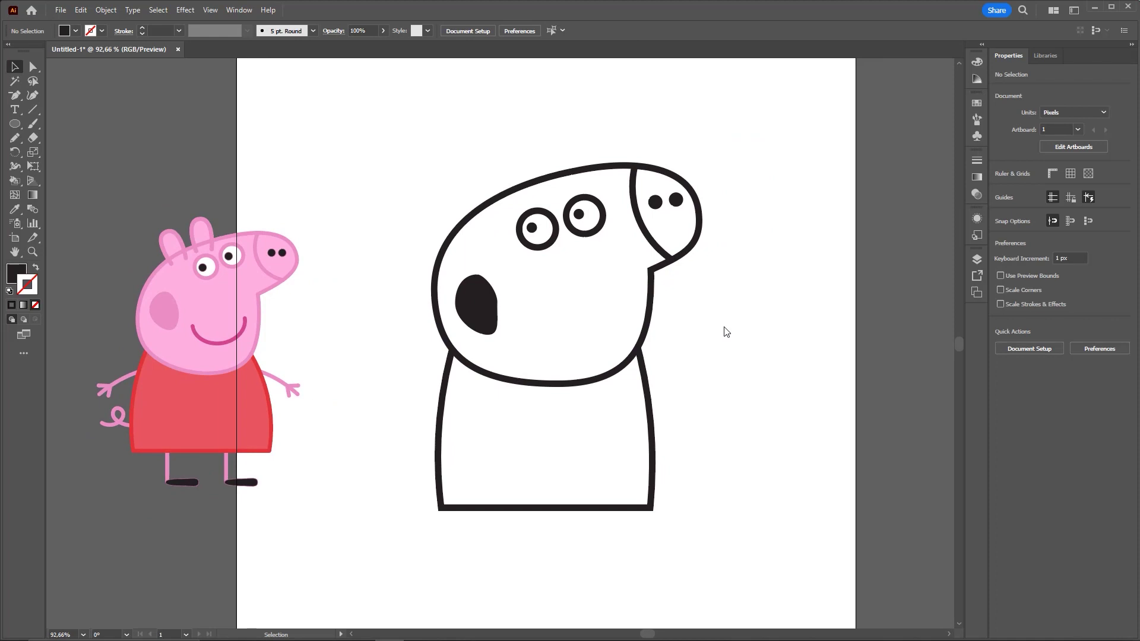
scroll(727, 350, down, 2)
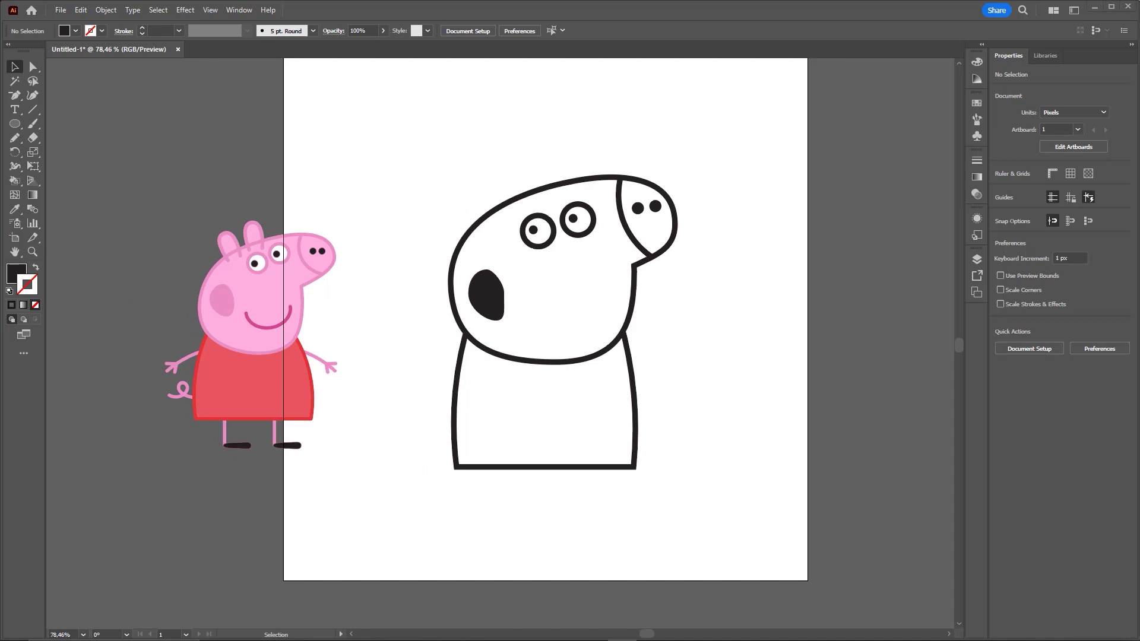
scroll(594, 362, up, 1)
scroll(616, 369, up, 1)
Step: Scale all the artwork up about 124% around its centre
scroll(547, 356, down, 1)
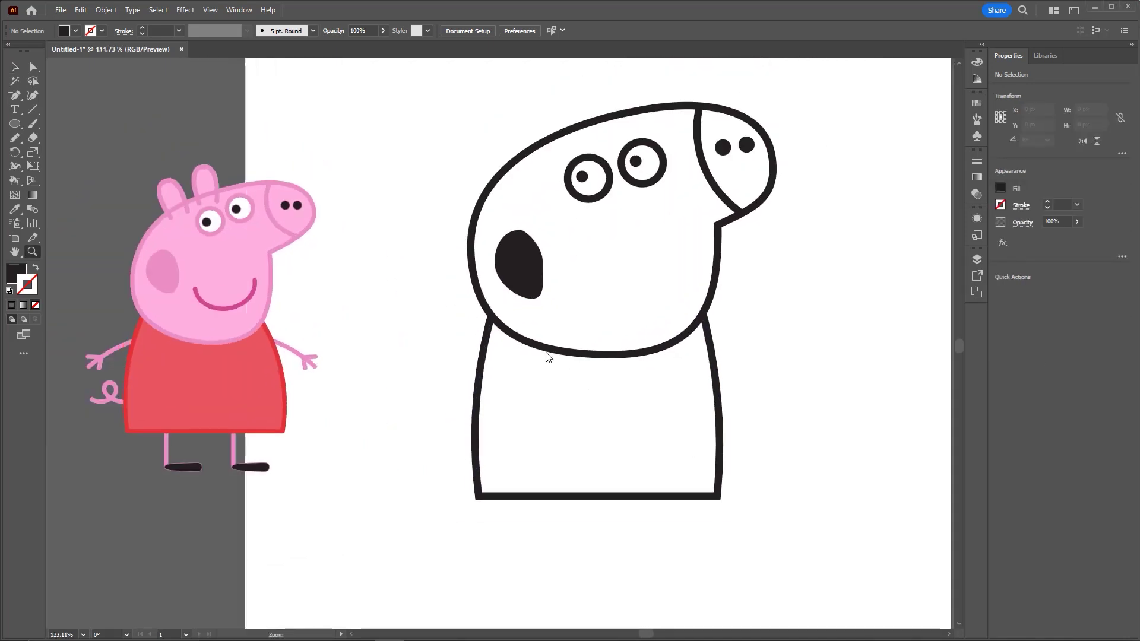
key(ctrl+a)
key(s)
drag(804, 158, 835, 97)
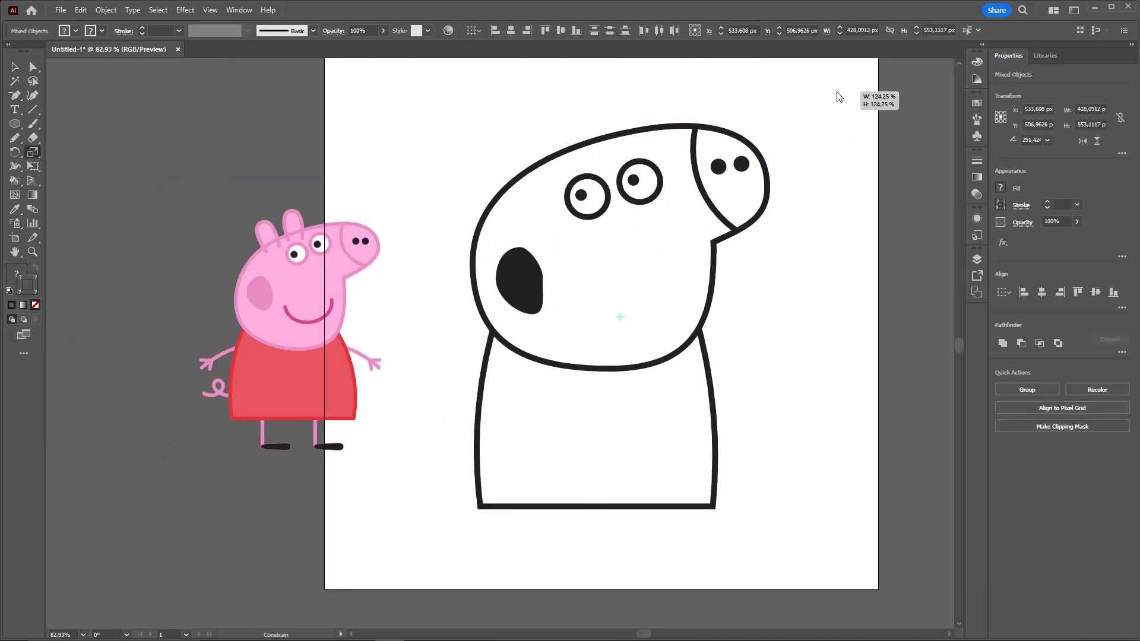
scroll(804, 270, down, 1)
key(v)
key(ctrl+shift+a)
scroll(594, 297, up, 2)
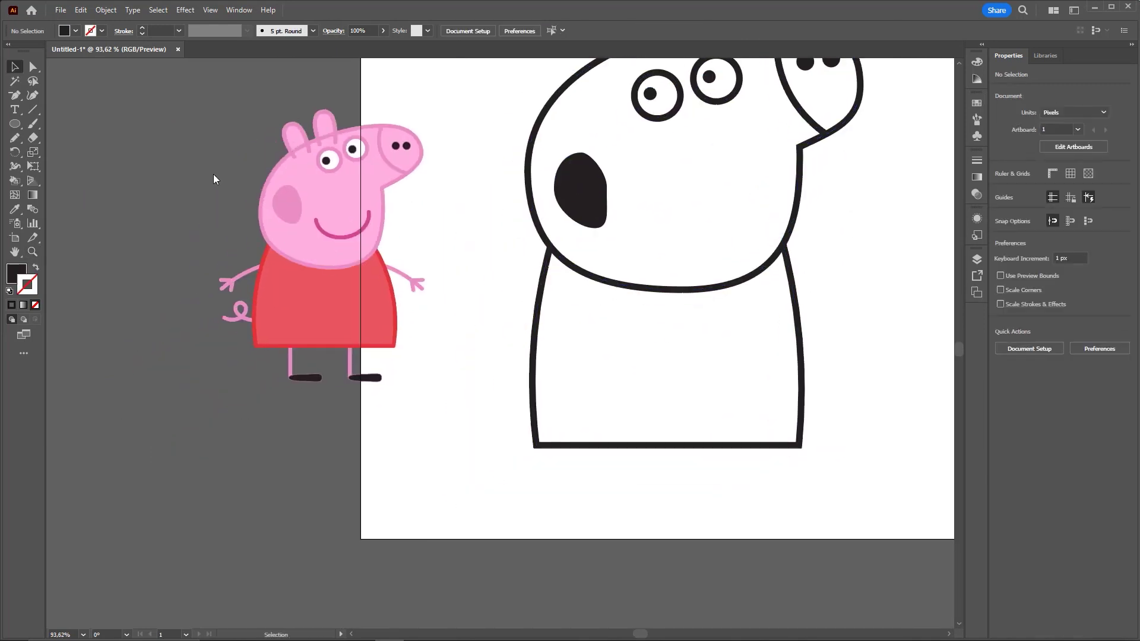
click(33, 109)
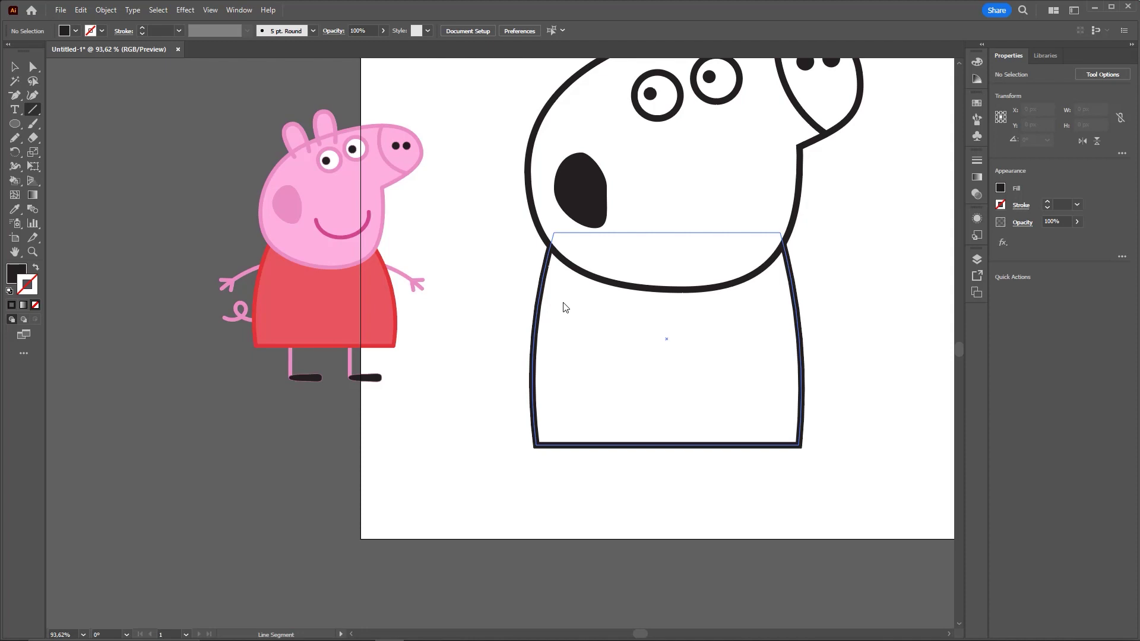
Step: Draw a first arm line from the body, then delete it as misplaced
drag(559, 297, 453, 348)
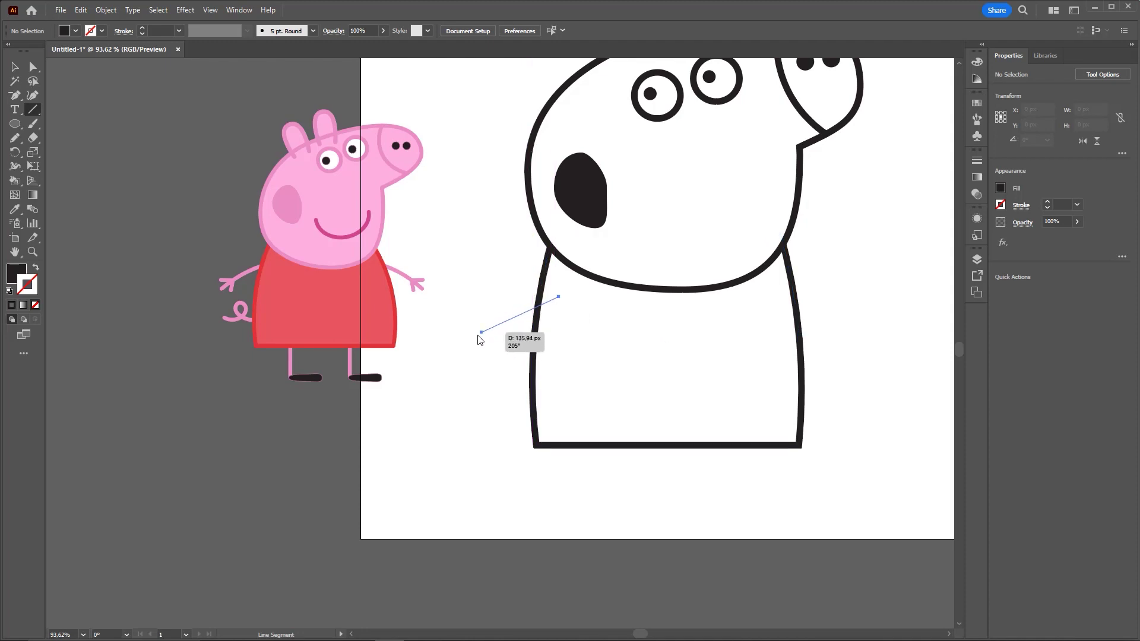
scroll(594, 293, right, 3)
scroll(594, 292, up, 1)
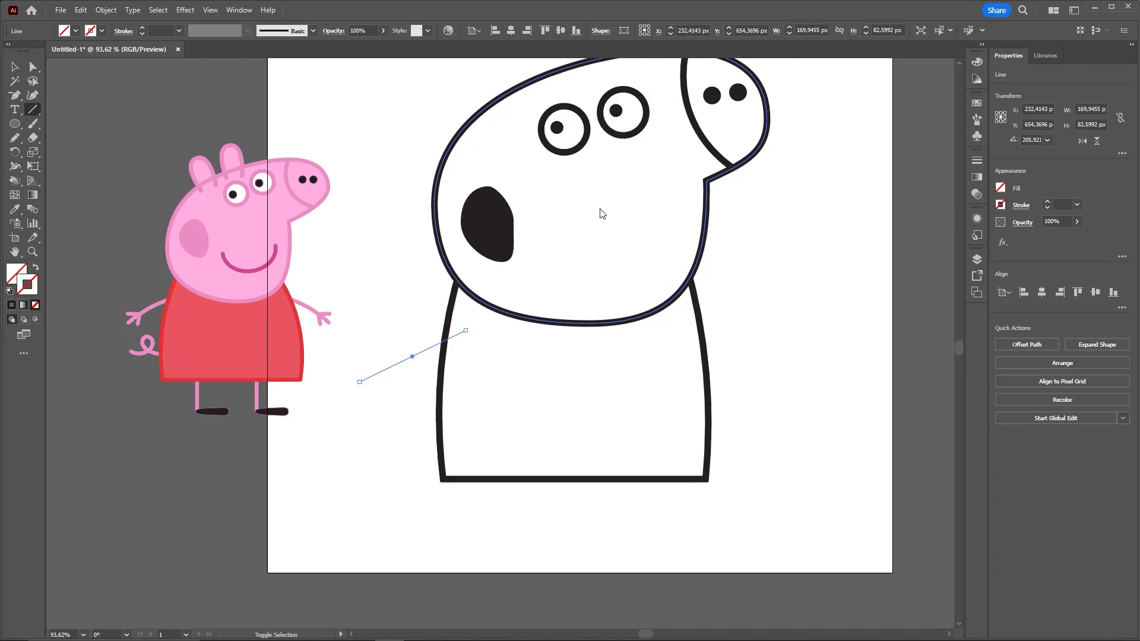
key(Delete)
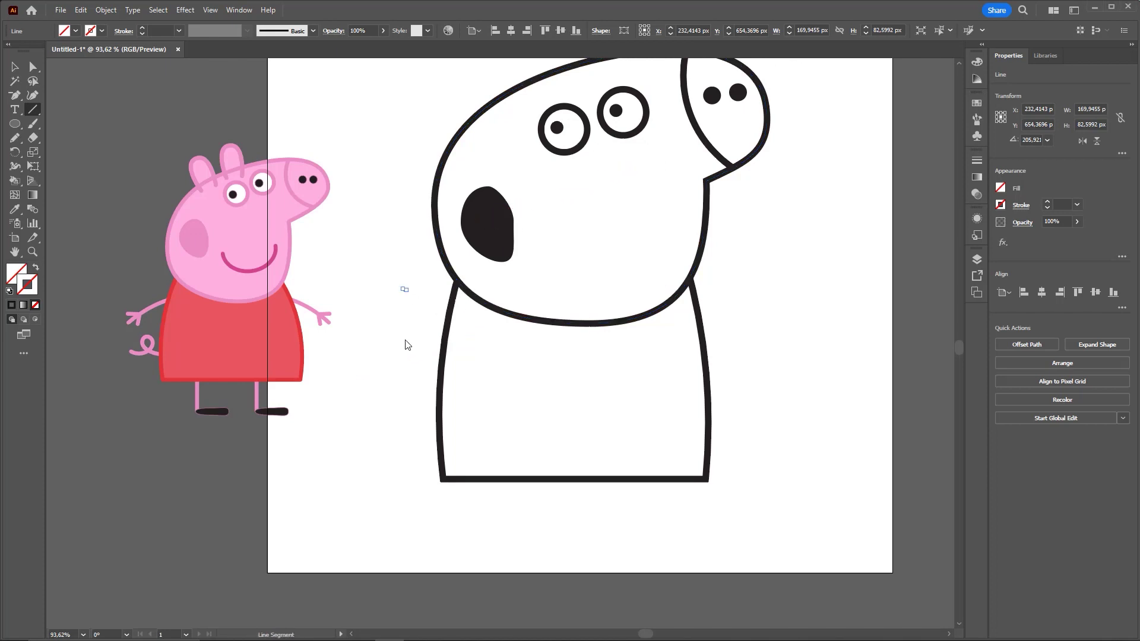
key(v)
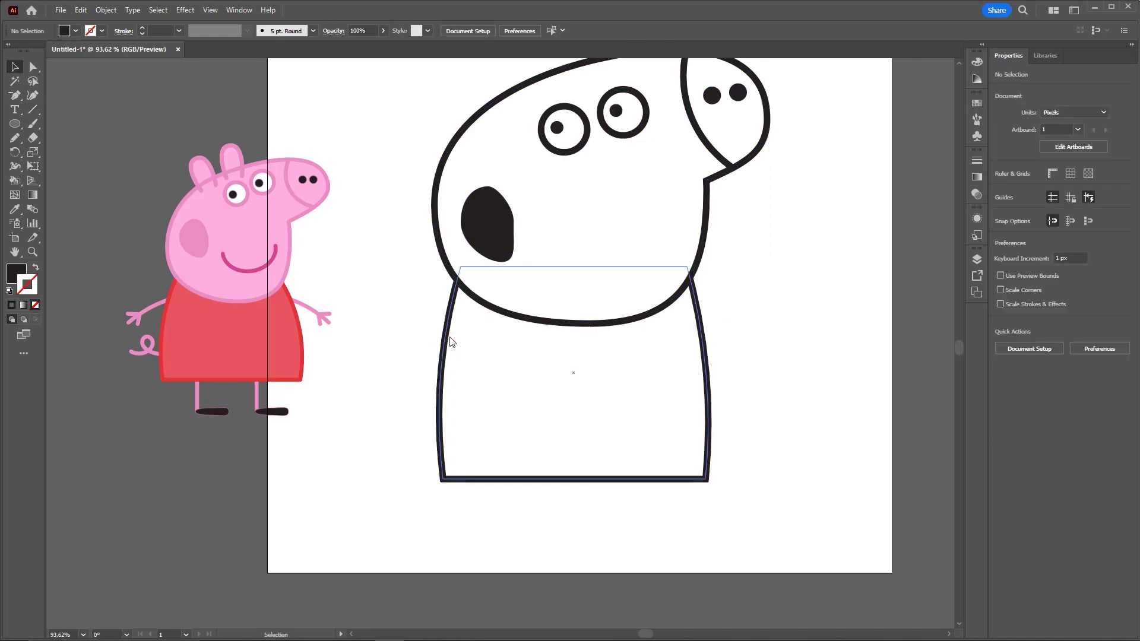
click(494, 370)
click(403, 361)
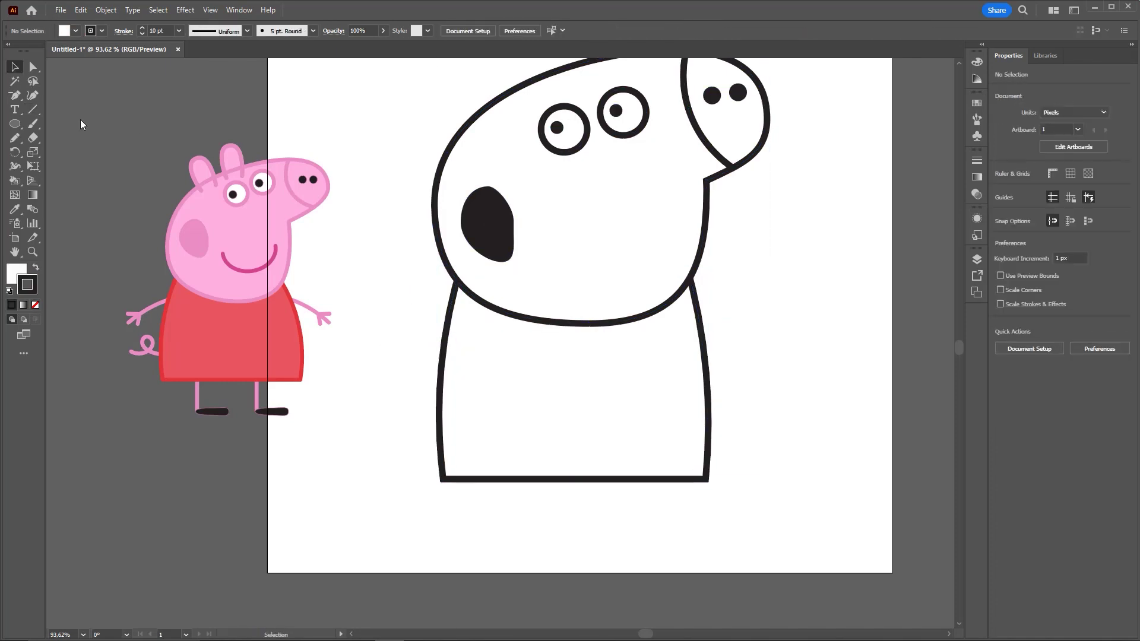
Step: Draw the arm down-left from the body with short twig branches at its end
key(backslash)
drag(462, 324, 383, 364)
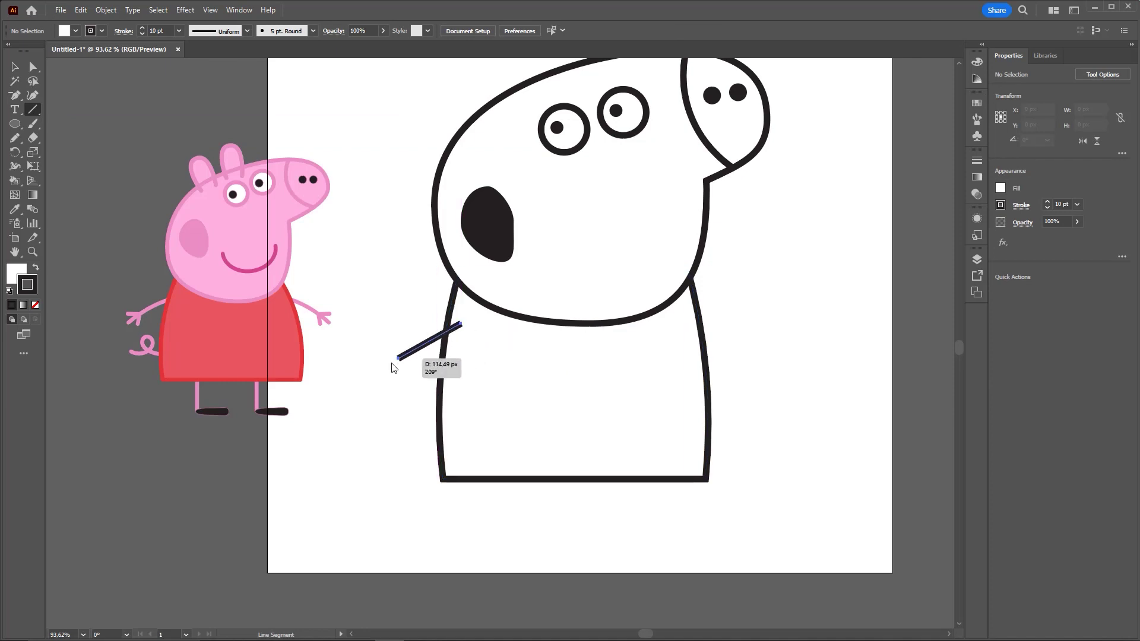
key(z)
click(387, 369)
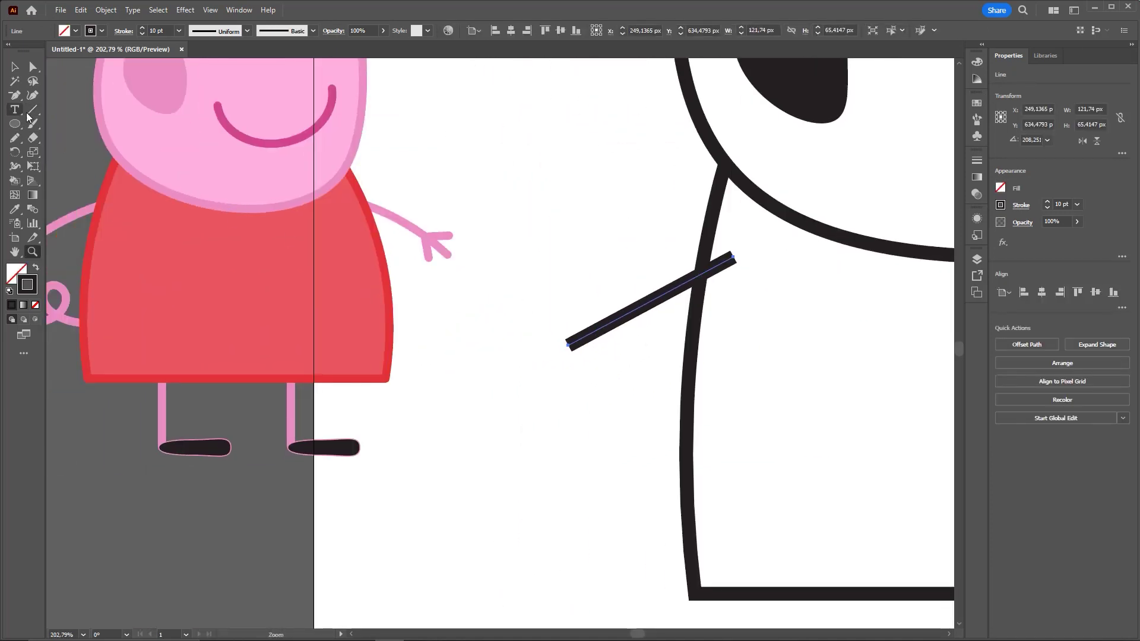
key(backslash)
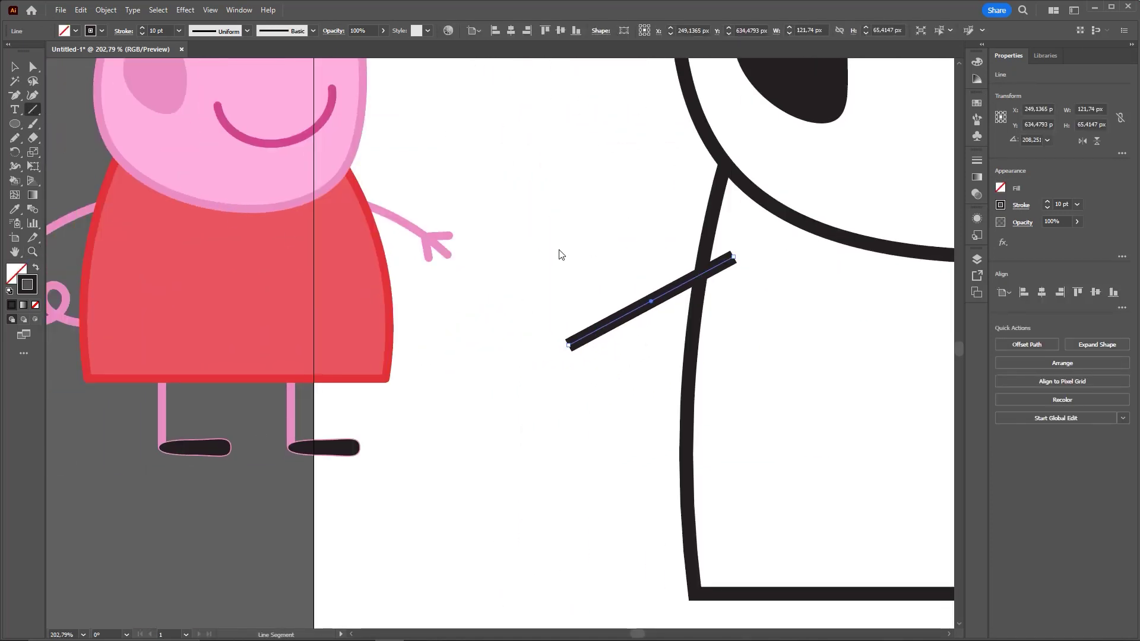
drag(524, 329, 570, 348)
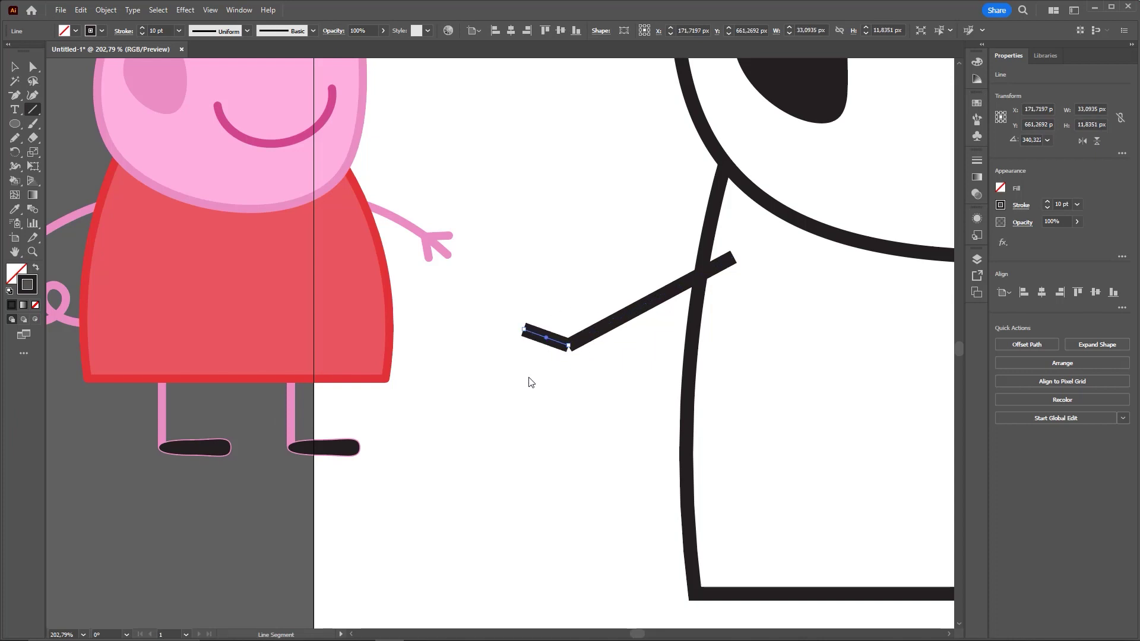
drag(515, 383, 570, 347)
drag(576, 392, 569, 347)
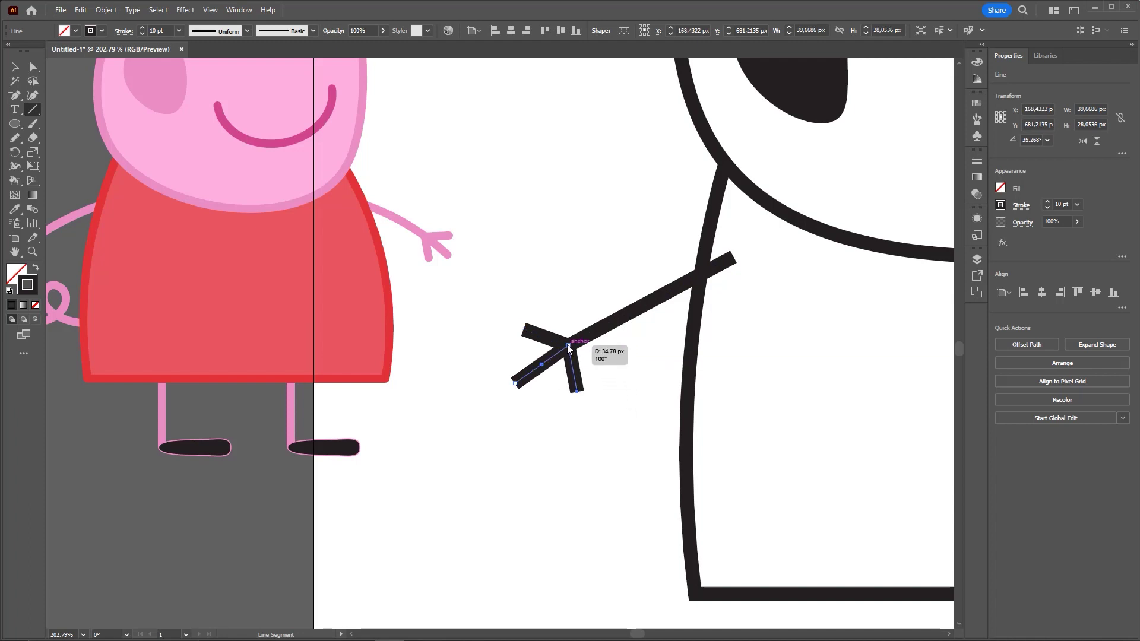
Step: Marquee-select all the arm and twig lines together
scroll(537, 382, down, 2)
key(v)
click(638, 294)
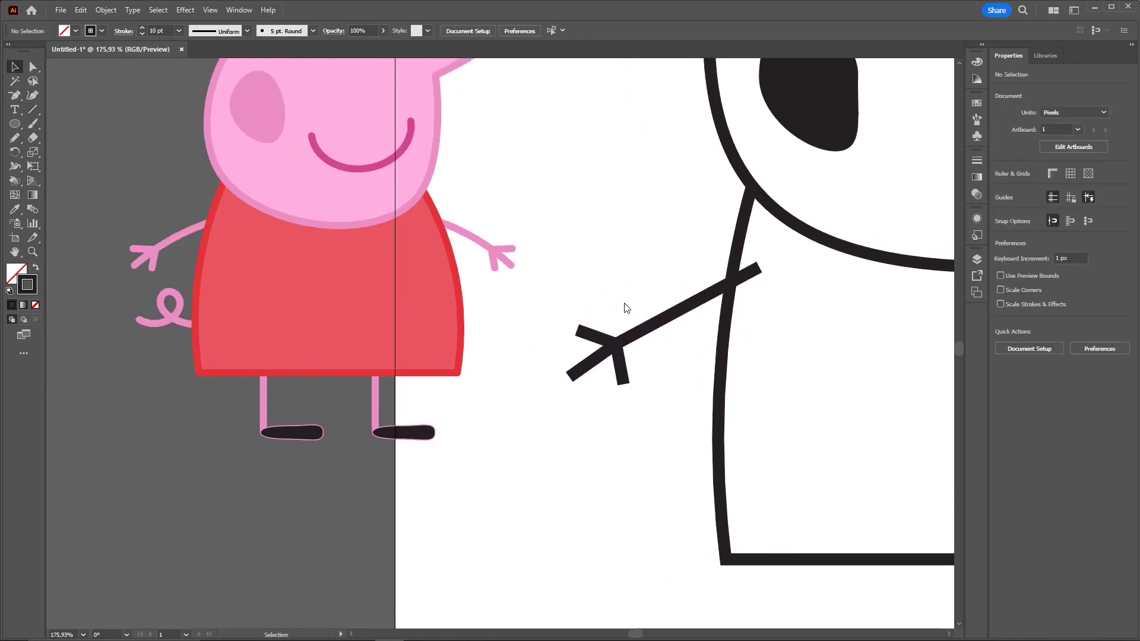
key(ctrl)
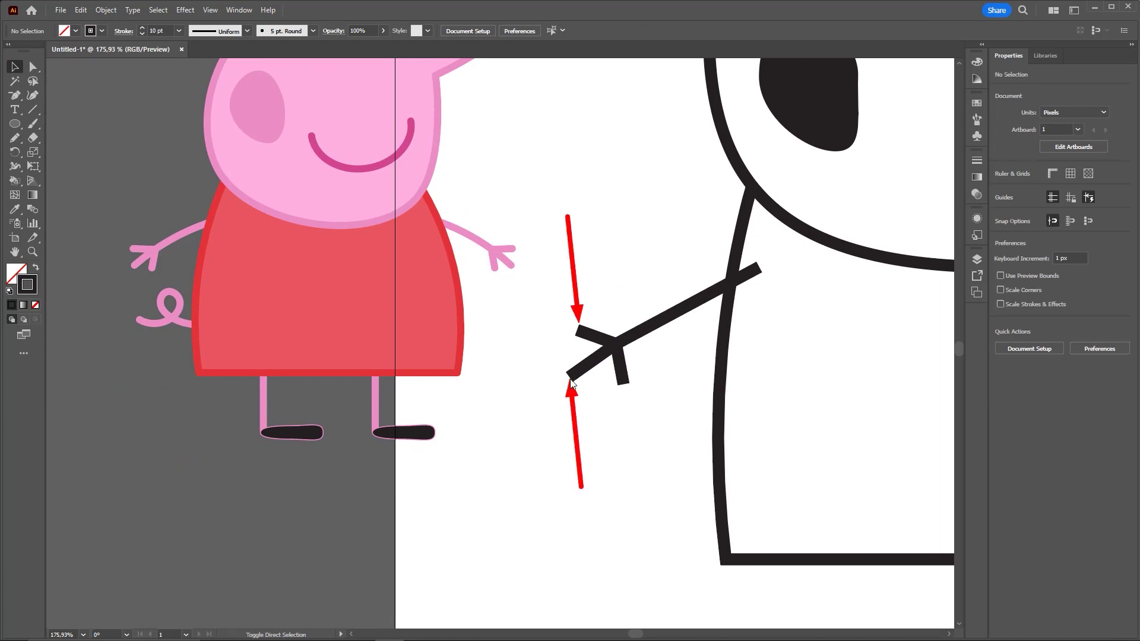
scroll(530, 270, right, 3)
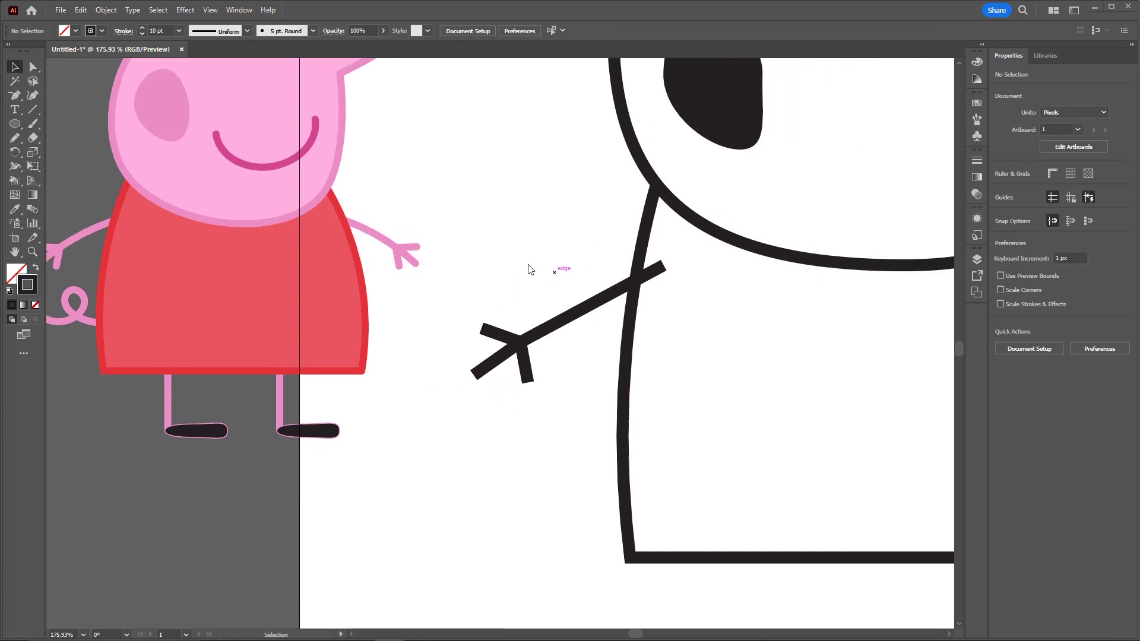
drag(488, 300, 613, 355)
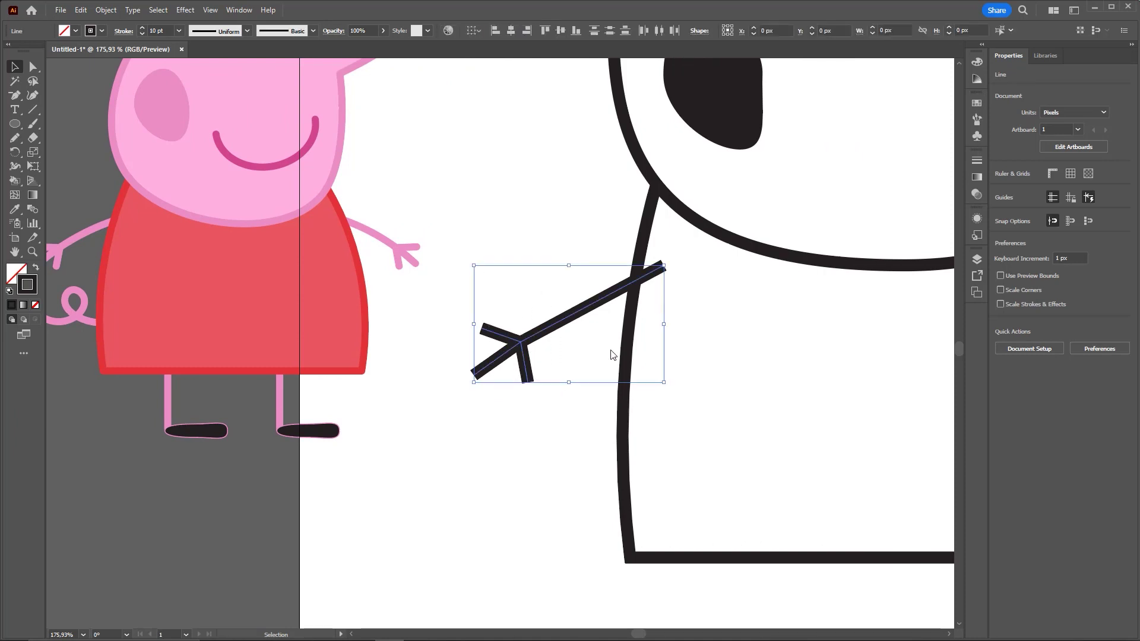
scroll(613, 355, right, 3)
Step: Apply Round Cap to all the arm lines' strokes, then zoom back out to the whole dog
shift+click(547, 331)
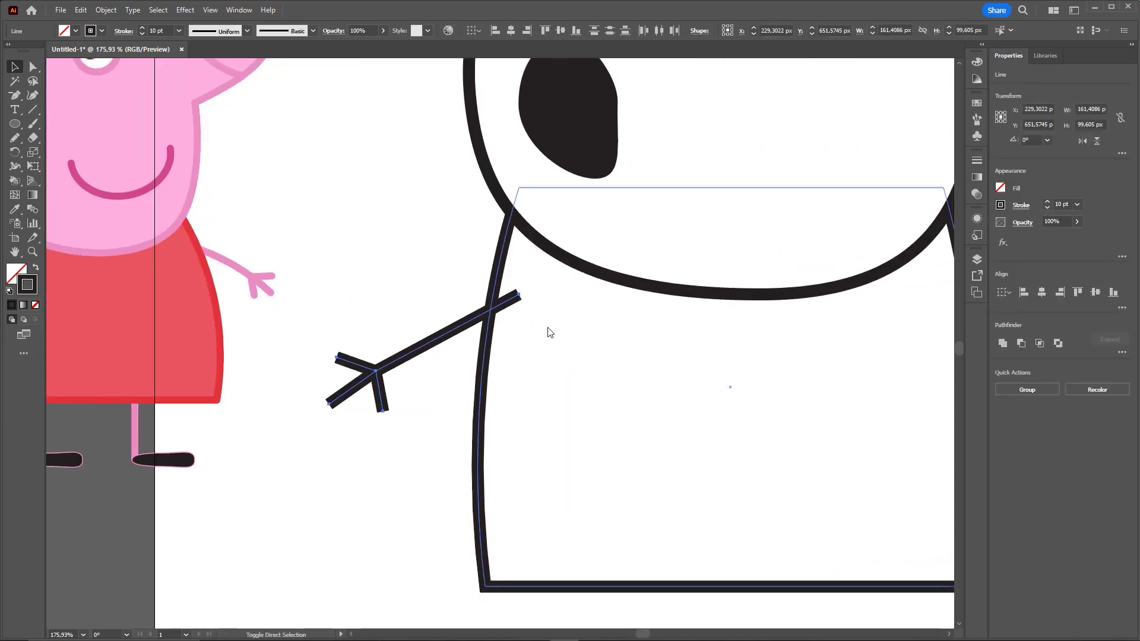
click(977, 161)
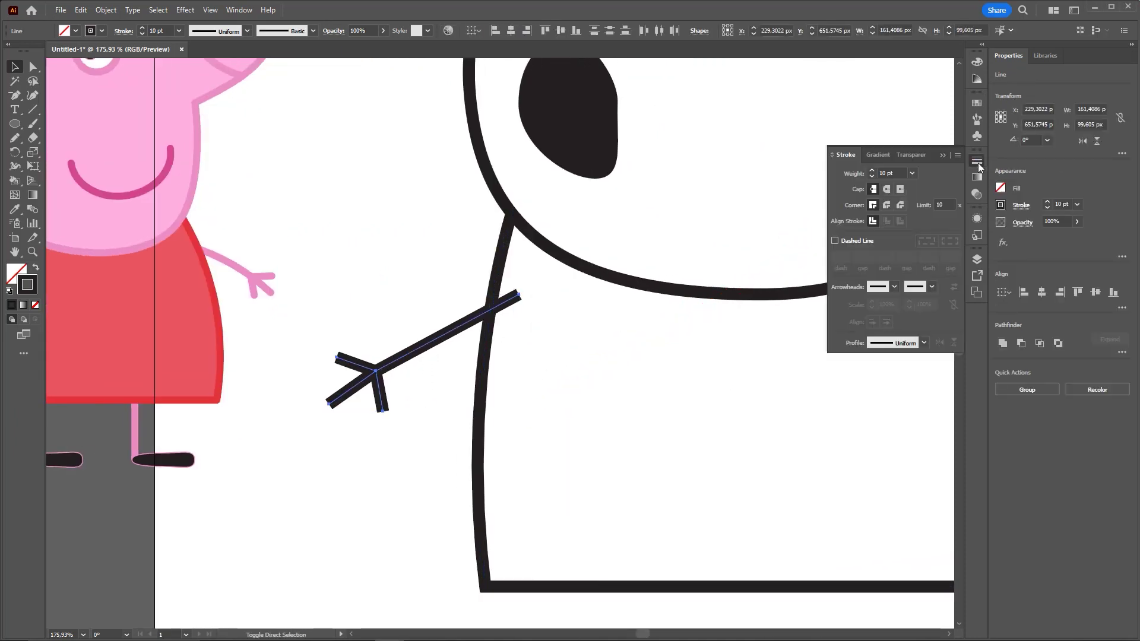
click(886, 189)
click(461, 300)
scroll(640, 377, down, 3)
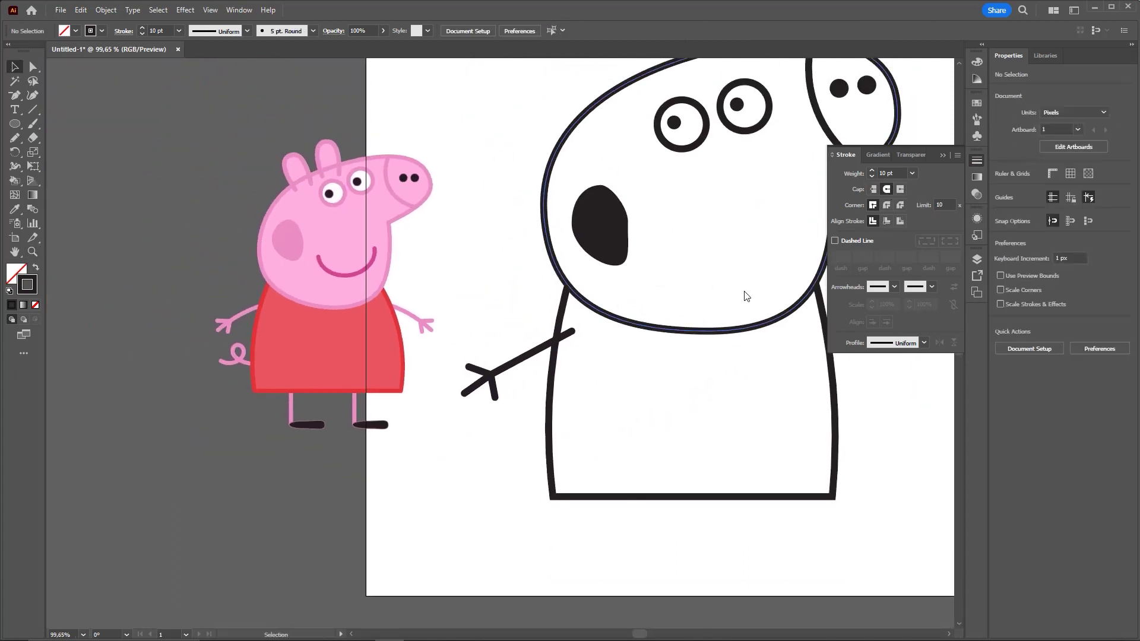
key(z)
drag(893, 402, 764, 414)
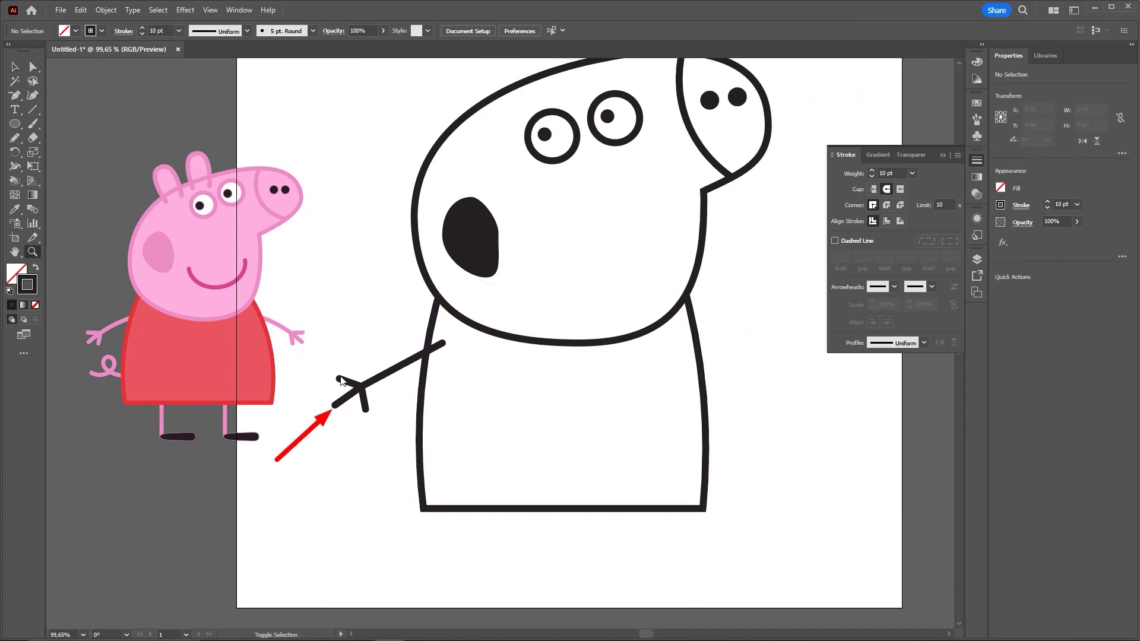
scroll(384, 338, down, 3)
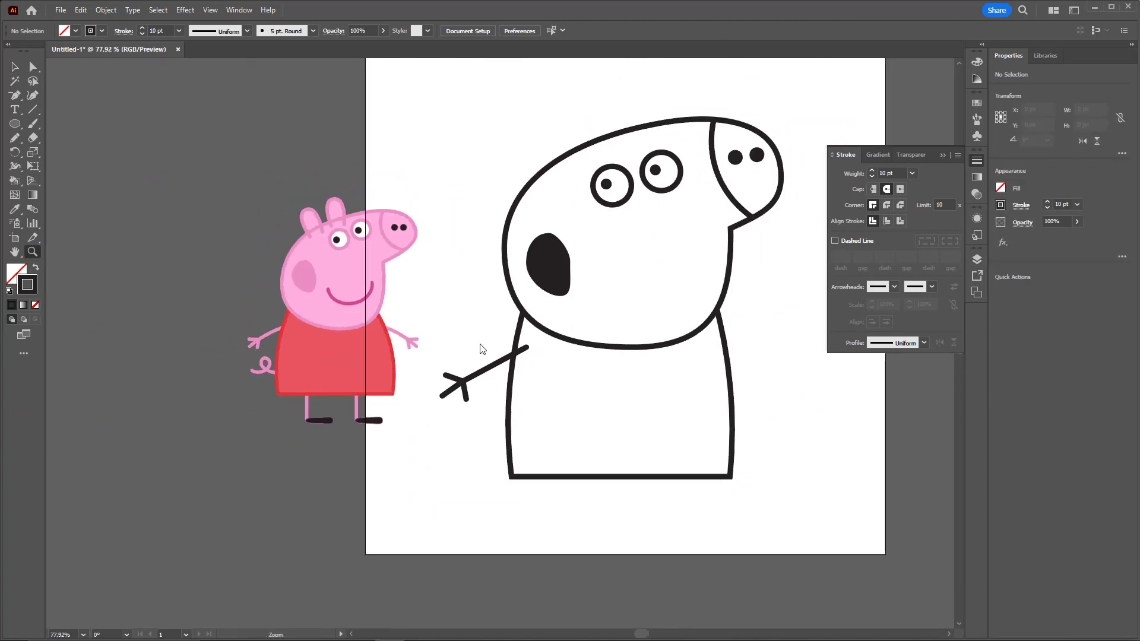
key(v)
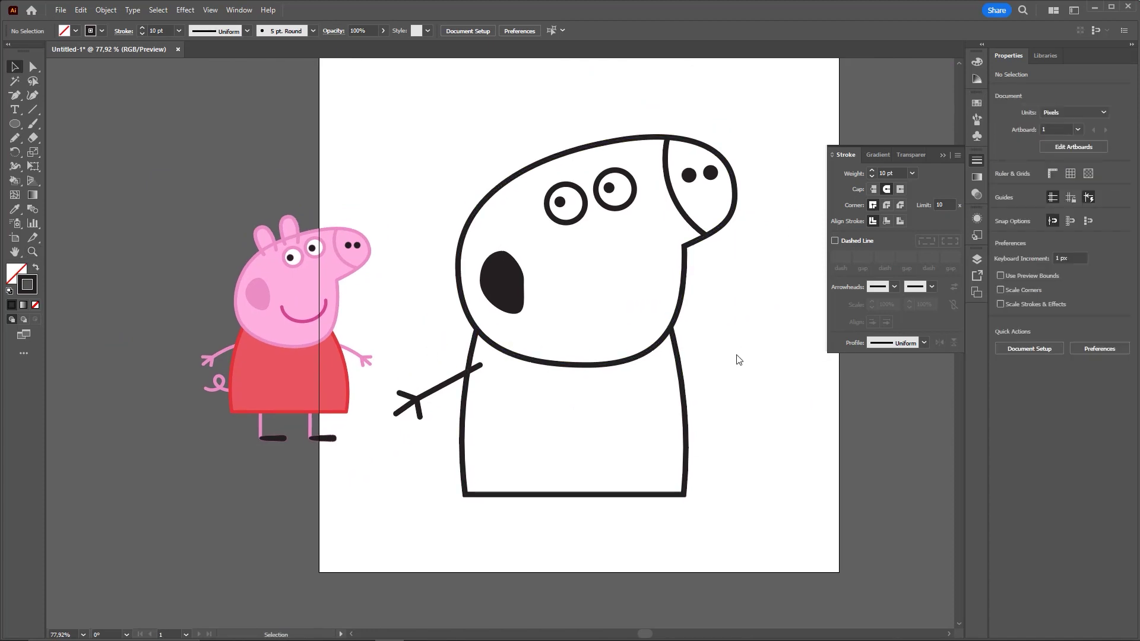
Step: Group the arm line with its hand strokes and drag a copy to the right
click(424, 393)
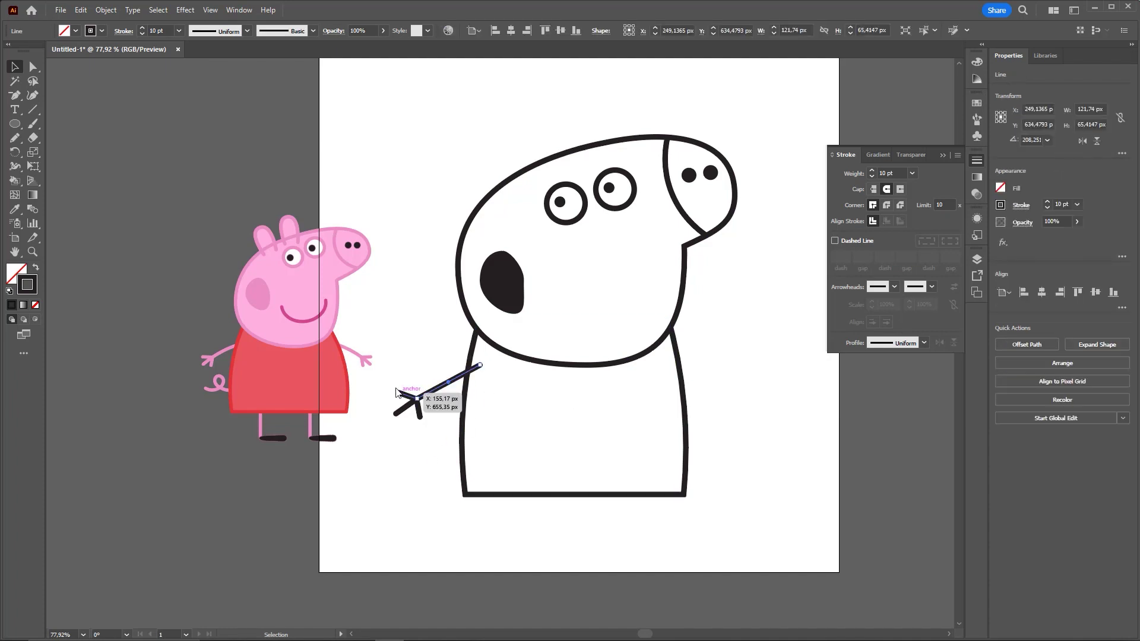
shift+click(416, 409)
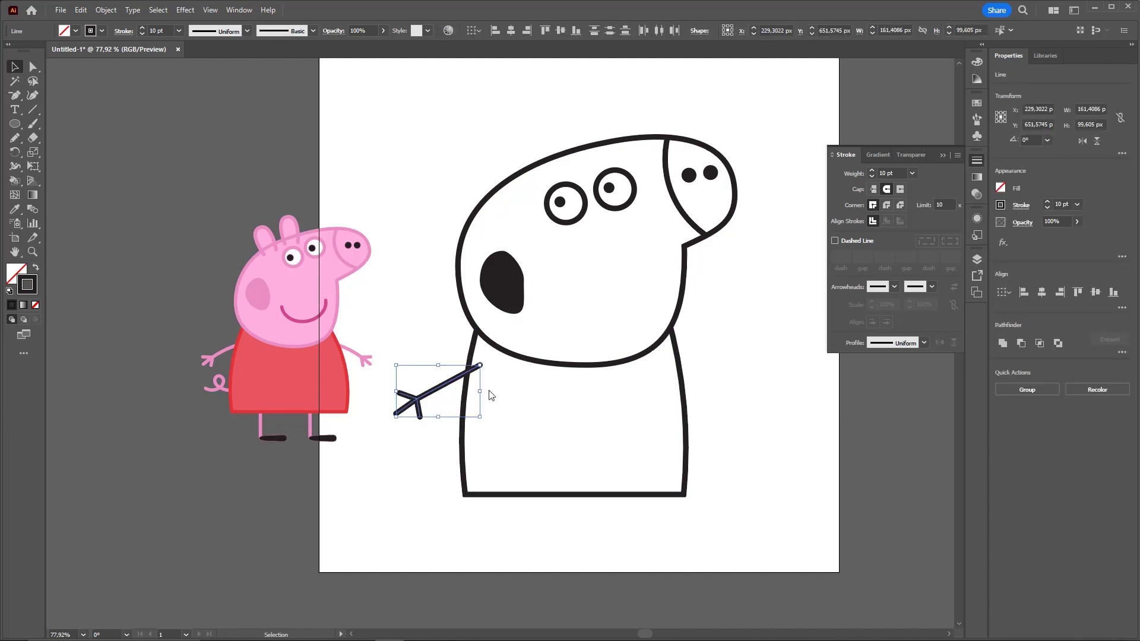
key(a)
key(ctrl+g)
key(v)
drag(423, 401, 681, 402)
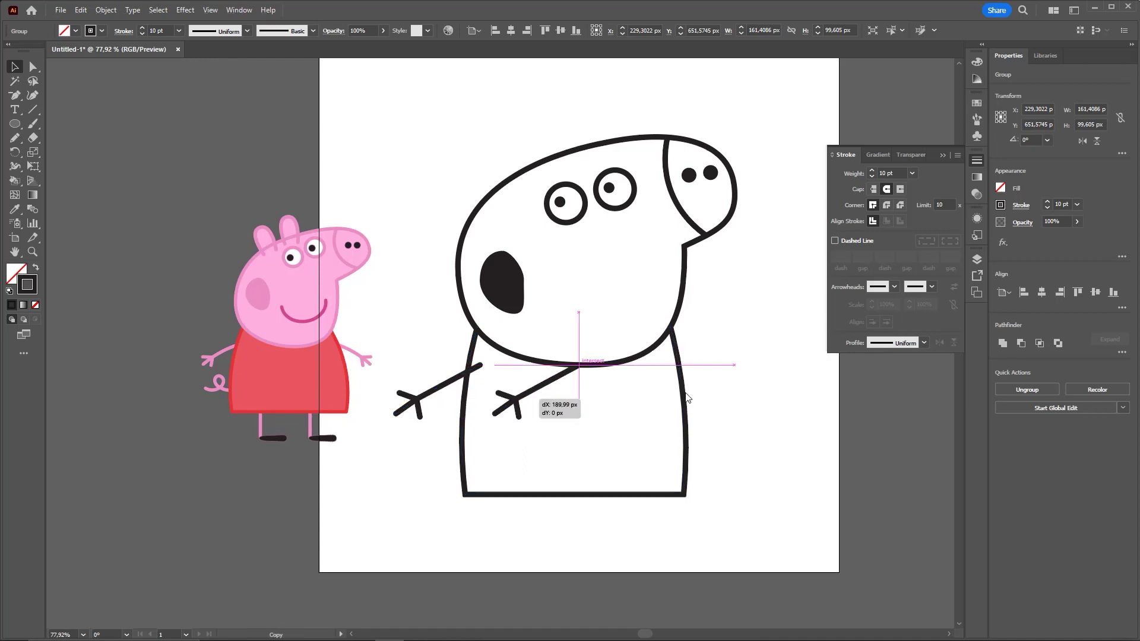
Step: Flip the copied arm horizontally and position it on the body's right side
scroll(750, 389, right, 2)
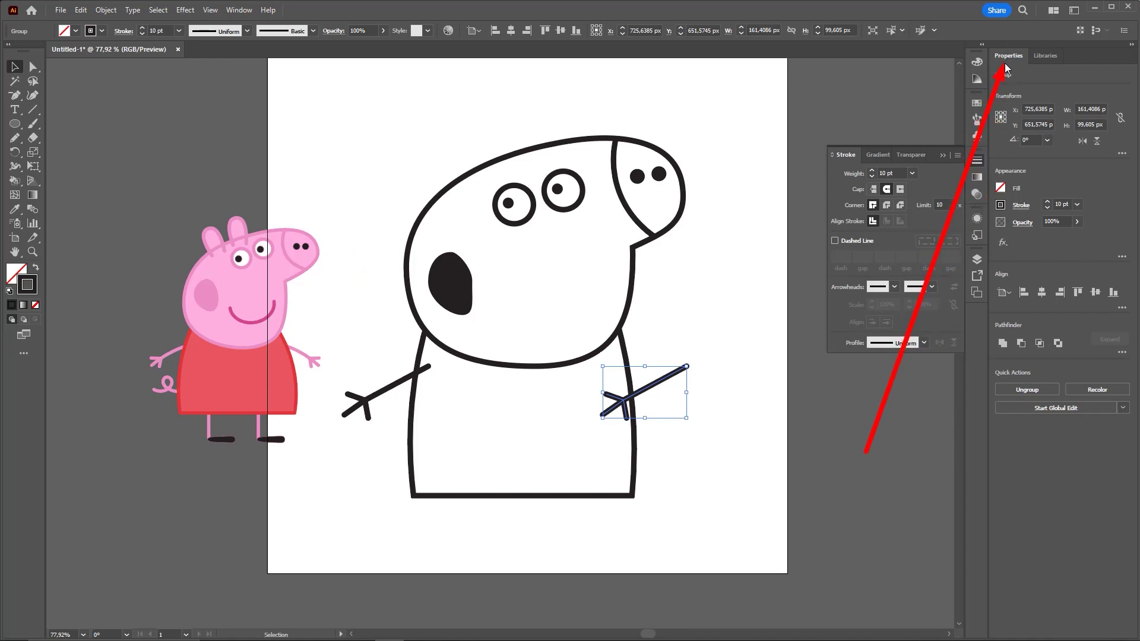
click(1083, 141)
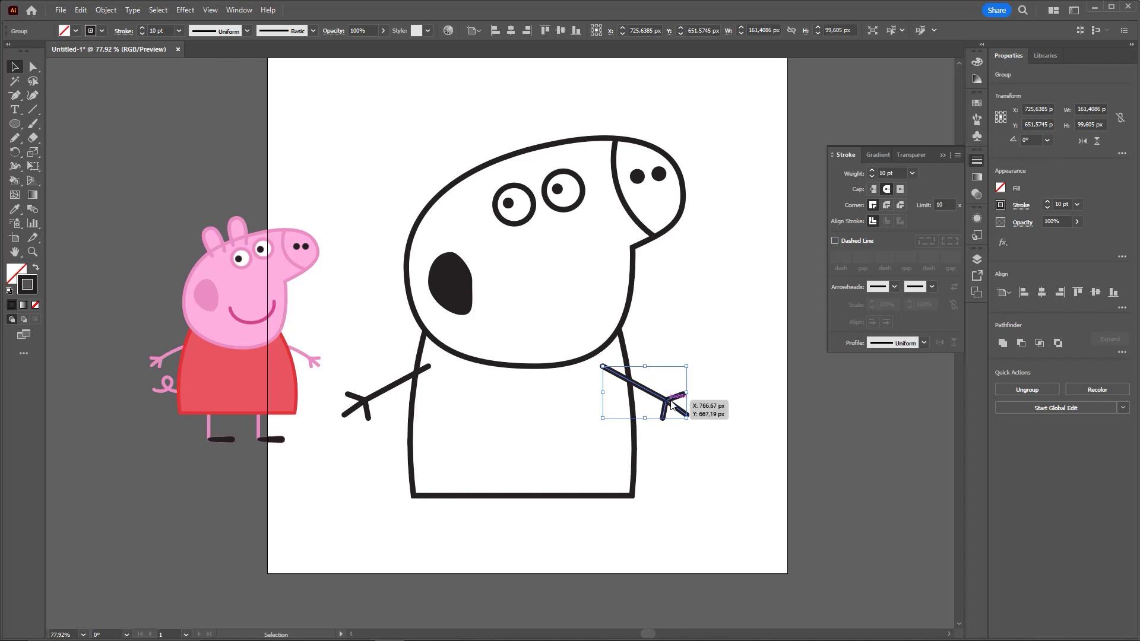
drag(671, 405, 683, 405)
click(725, 349)
scroll(603, 408, down, 1)
click(597, 368)
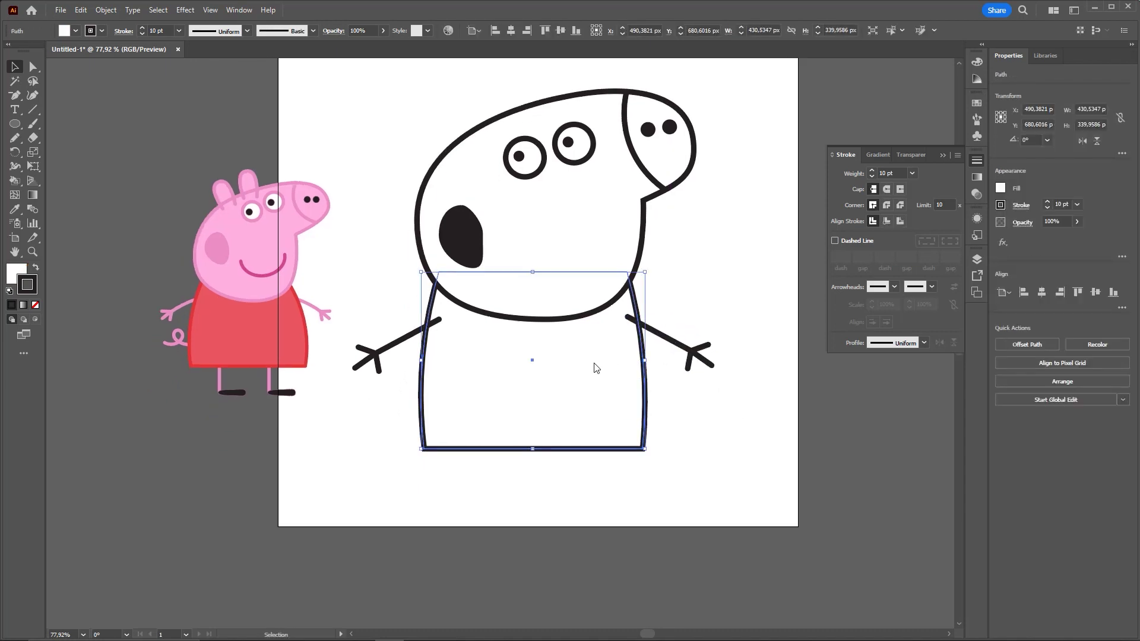
scroll(596, 368, up, 2)
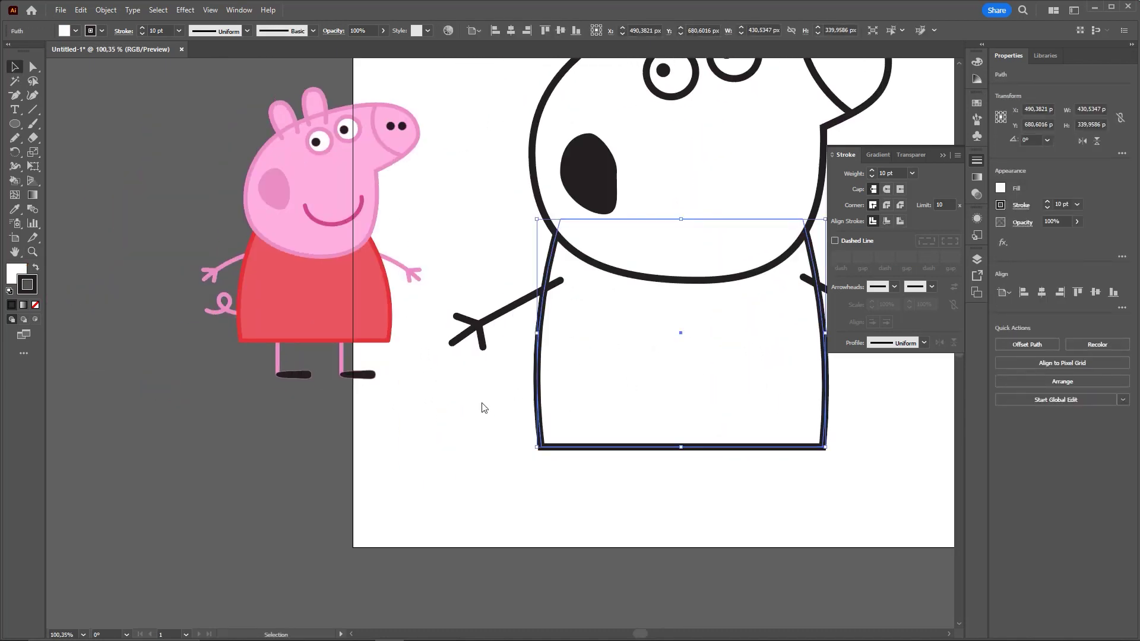
click(484, 407)
scroll(509, 393, up, 3)
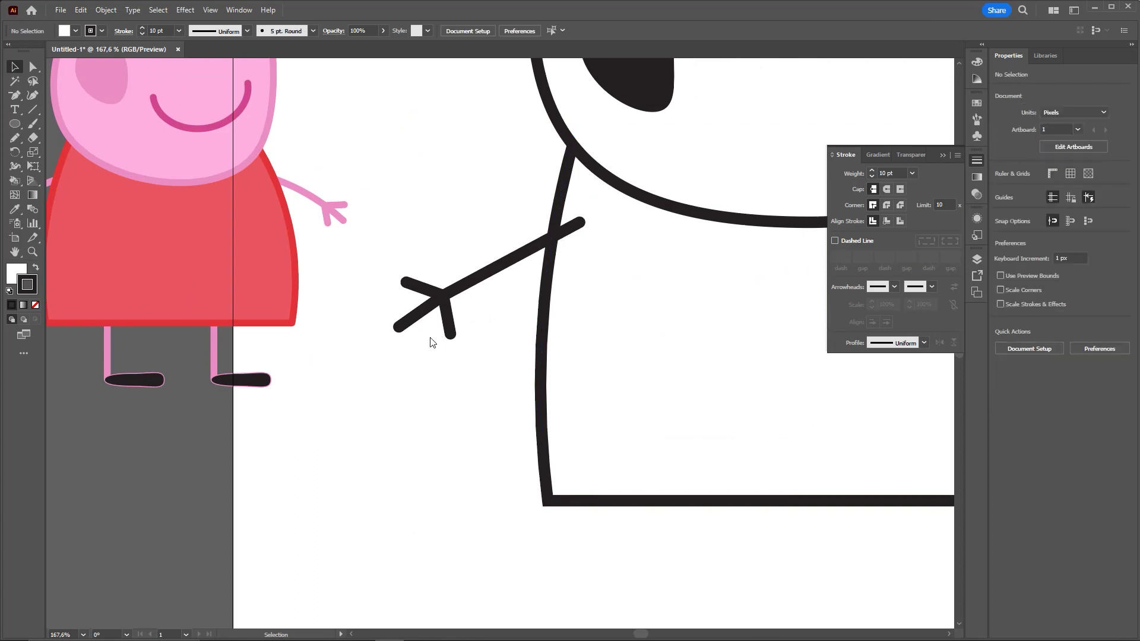
scroll(430, 342, left, 3)
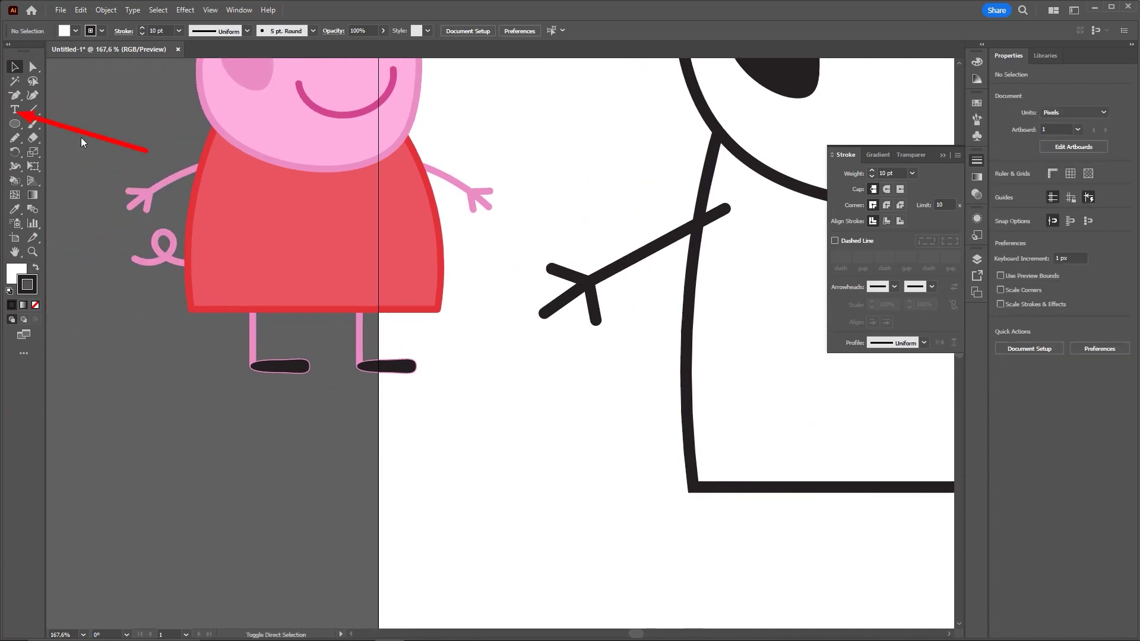
click(16, 139)
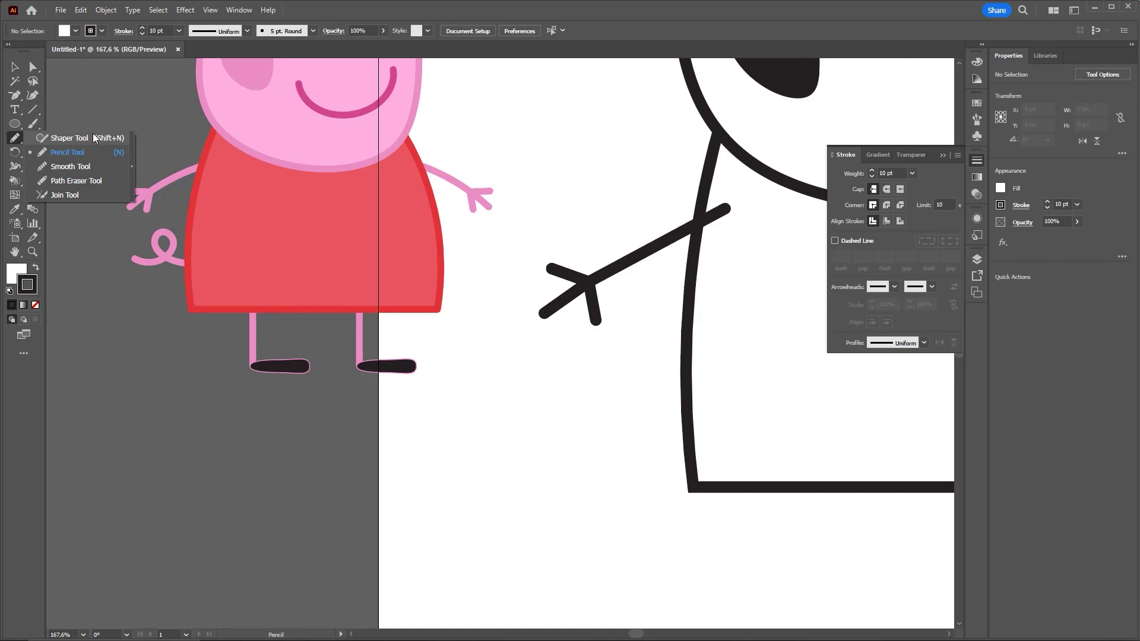
click(74, 153)
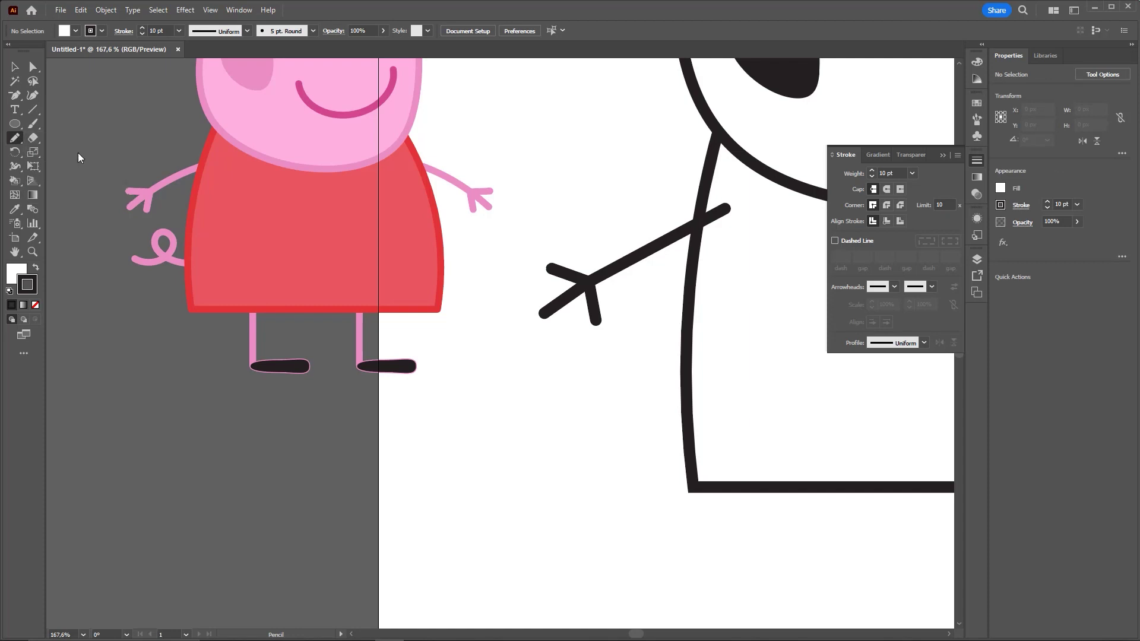
mouse_move(504, 311)
mouse_down()
mouse_move(623, 322)
mouse_move(609, 328)
mouse_up()
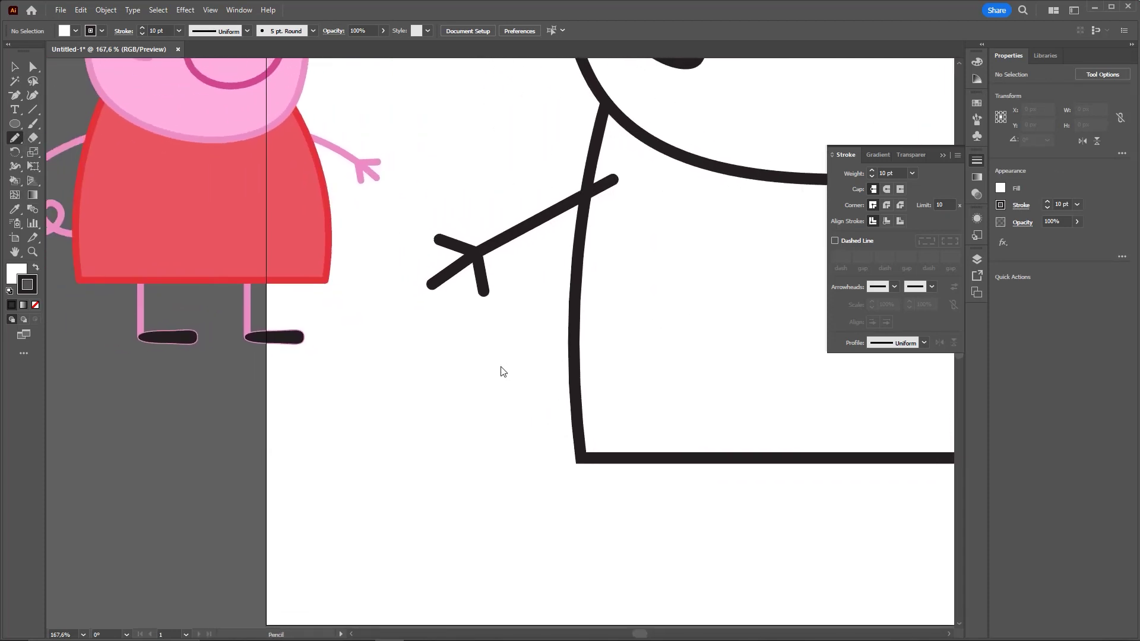
mouse_move(491, 369)
mouse_down()
mouse_move(569, 352)
mouse_move(556, 306)
mouse_move(580, 363)
mouse_move(659, 354)
mouse_up()
key(z)
alt+click(574, 398)
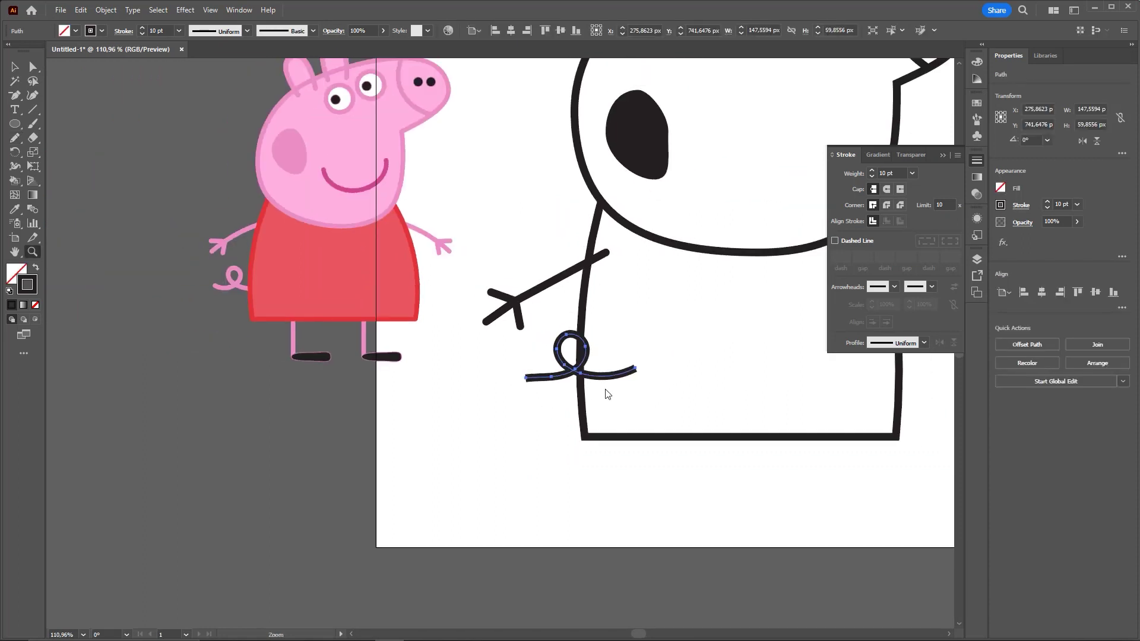
key(v)
key(ctrl+plus)
key(Delete)
drag(519, 363, 604, 409)
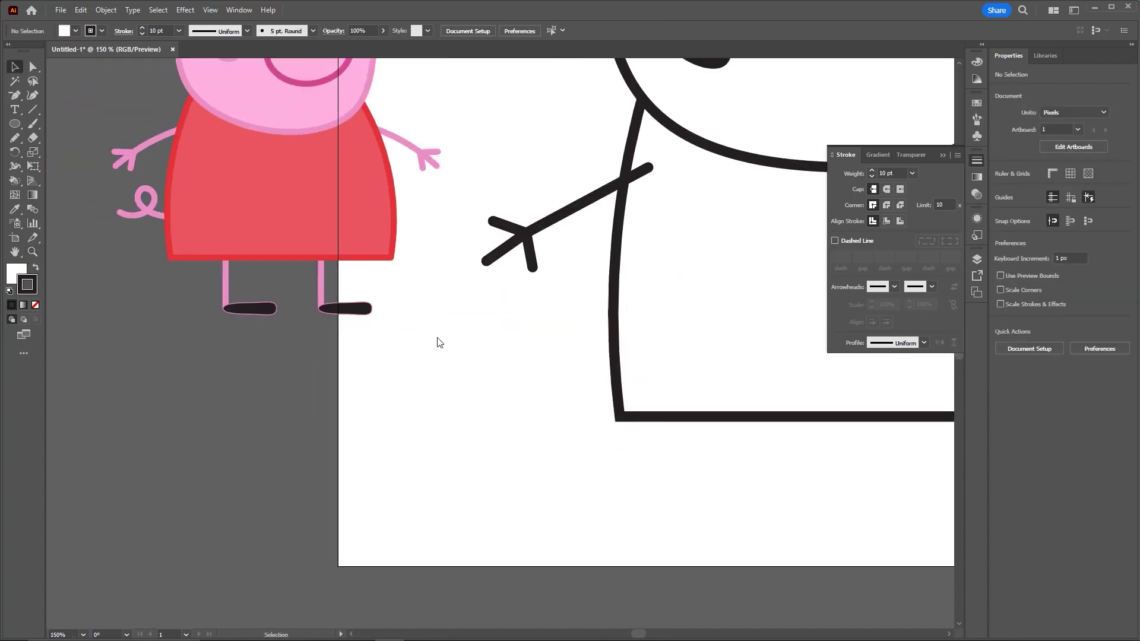
click(17, 138)
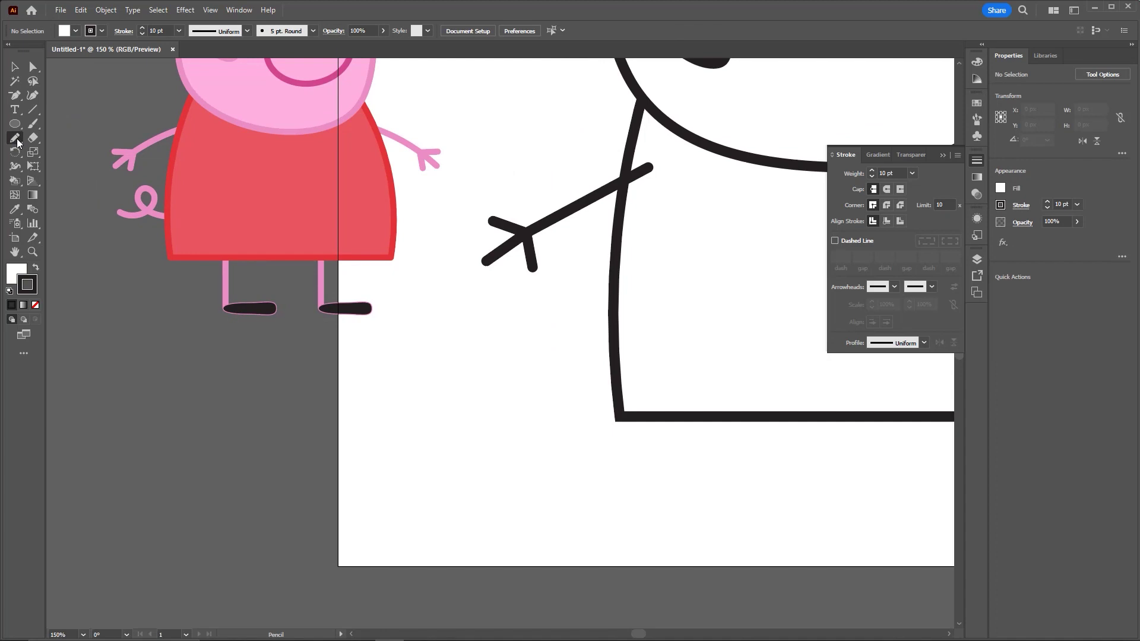
double_click(16, 140)
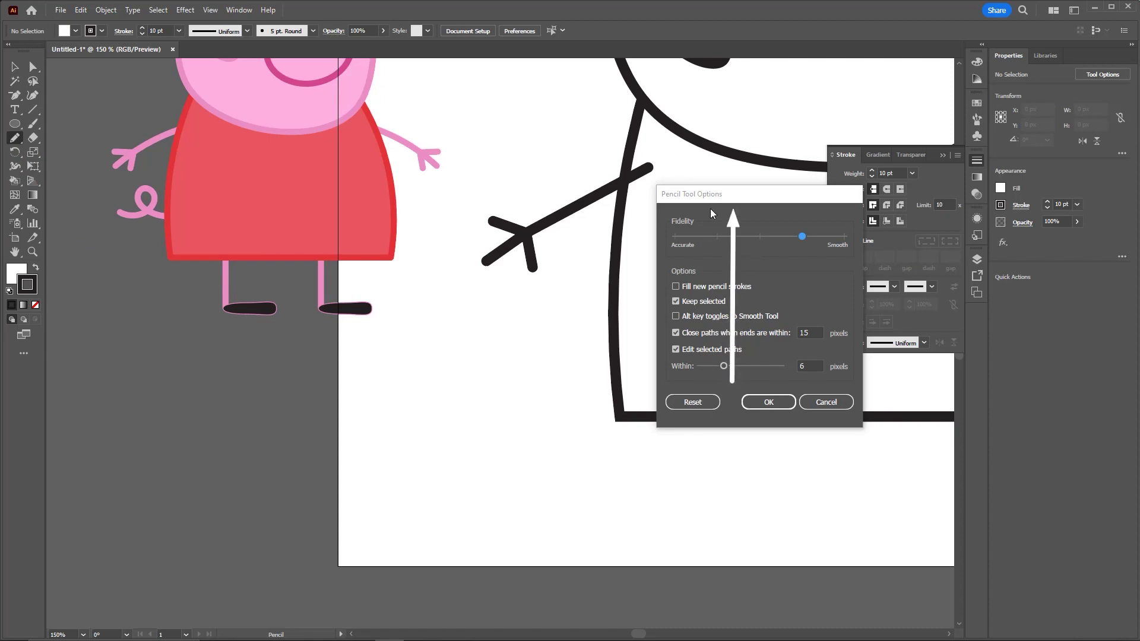
drag(730, 197, 696, 206)
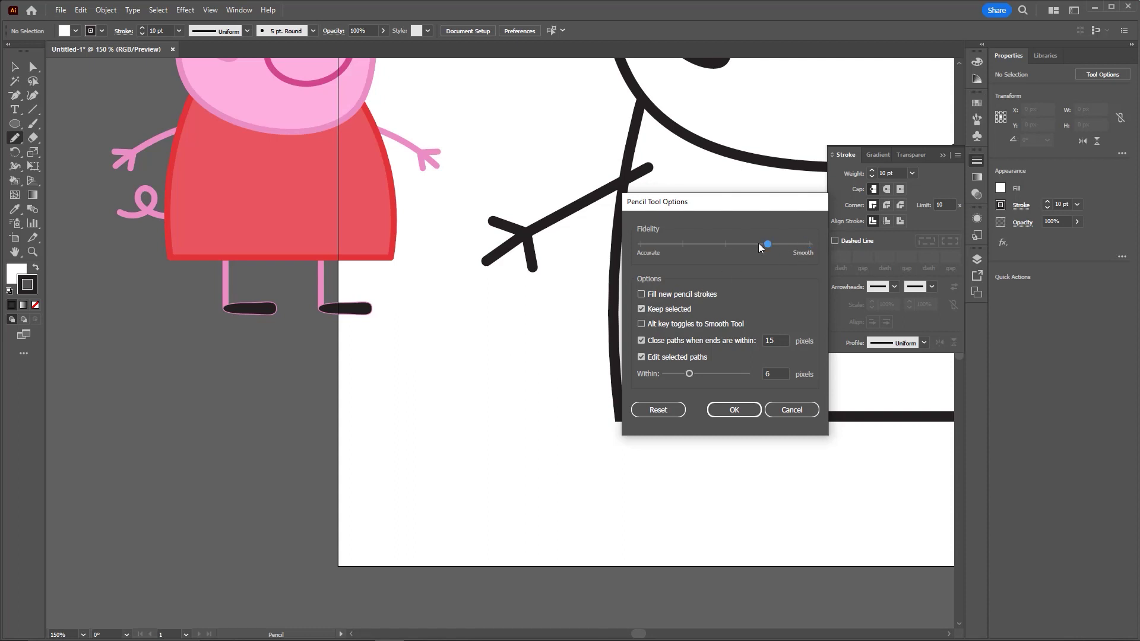
click(736, 410)
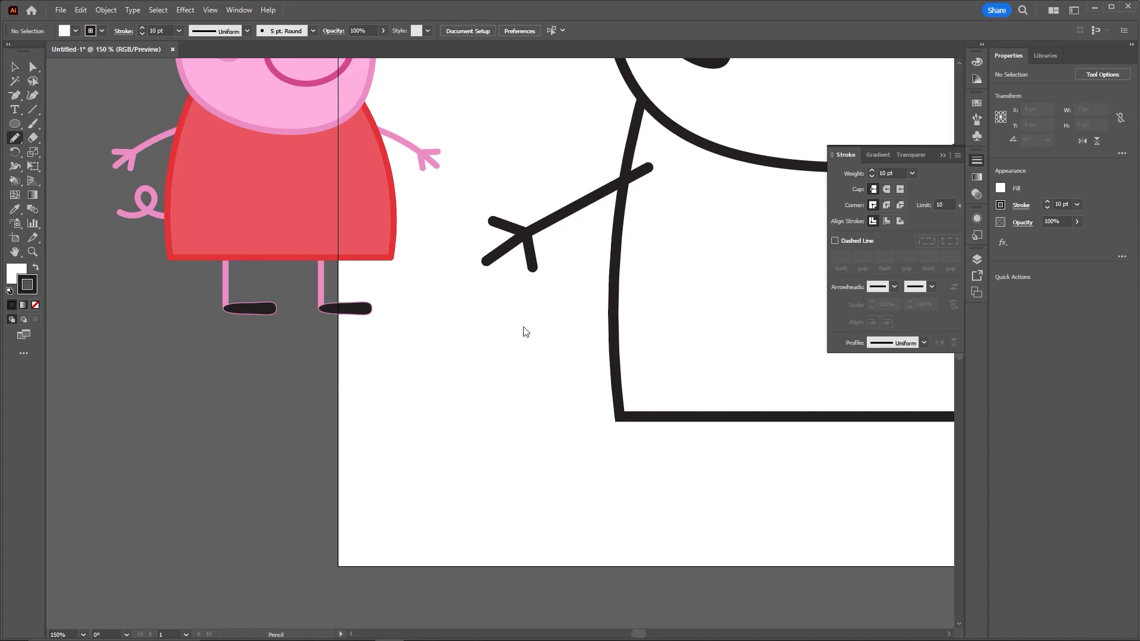
Step: Draw a curly tail at the body's lower left and give it Round Cap ends
mouse_move(500, 343)
mouse_down()
mouse_move(590, 346)
mouse_move(641, 327)
mouse_up()
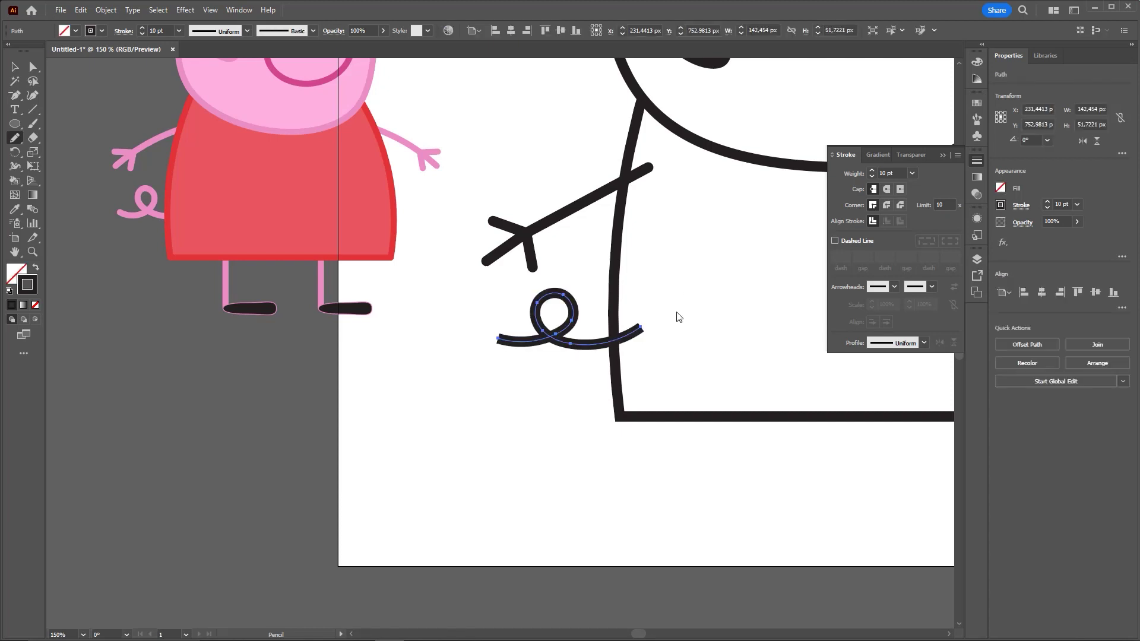
key(ctrl)
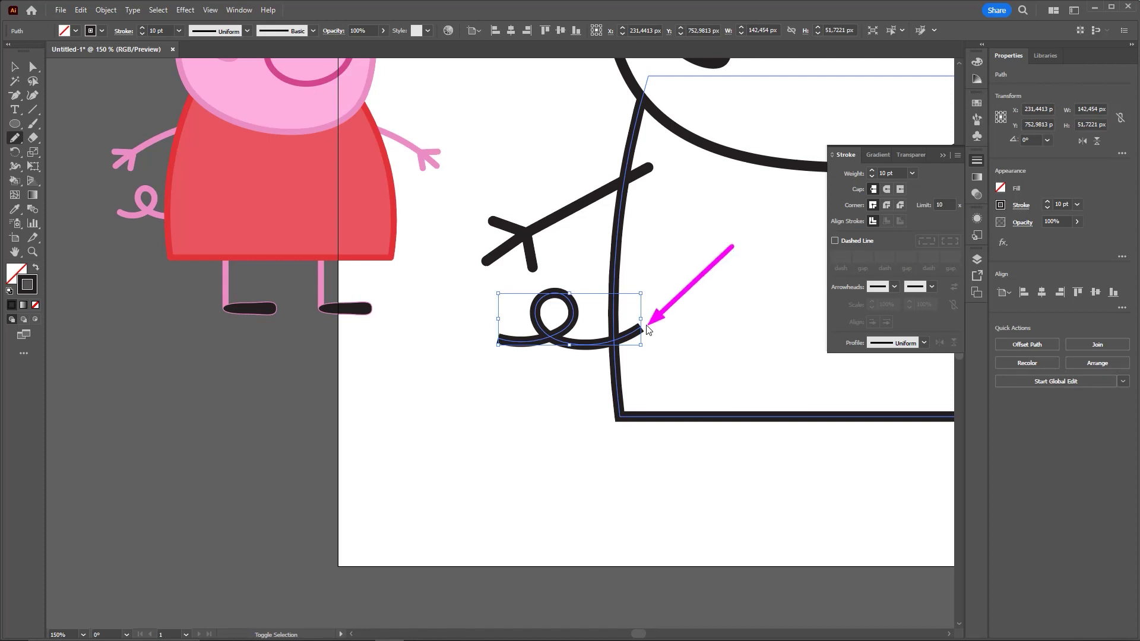
click(887, 189)
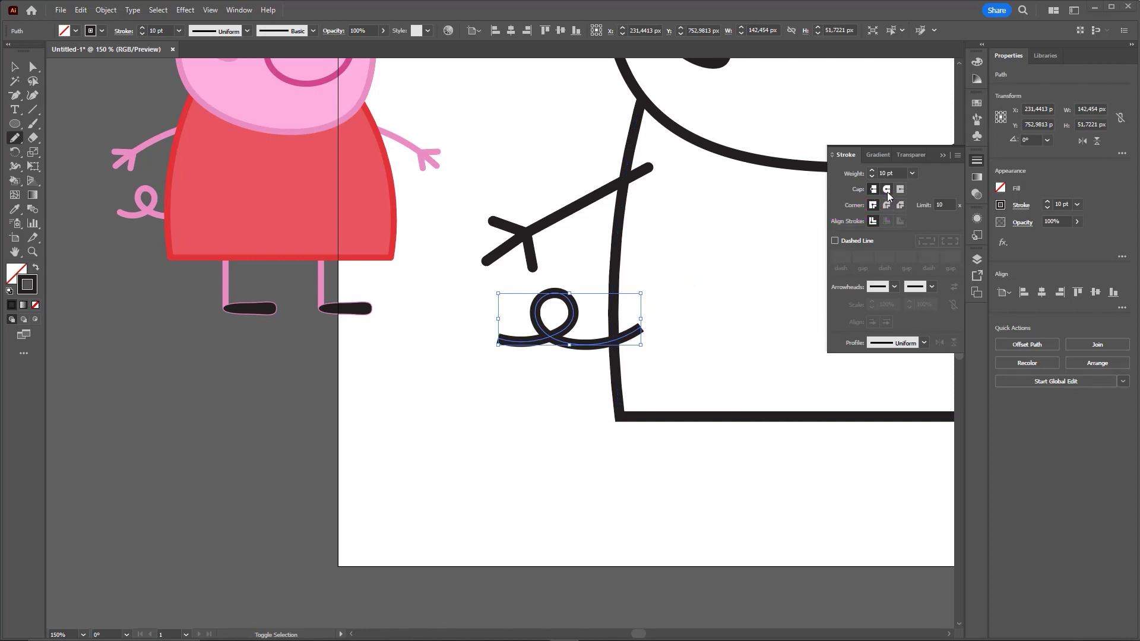
alt+click(503, 368)
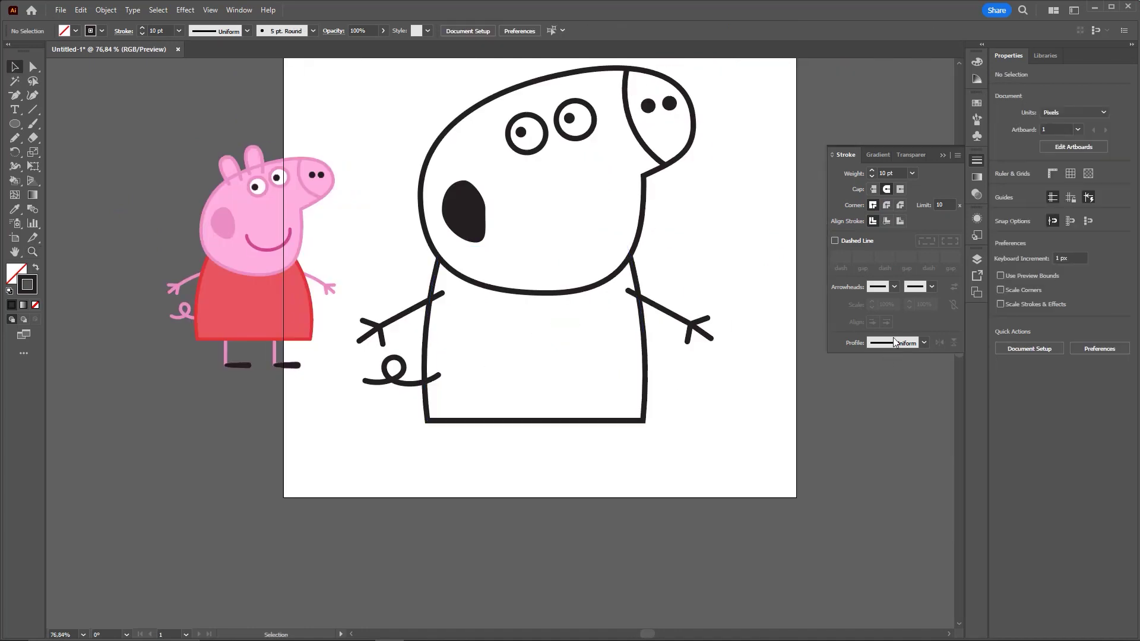
click(943, 156)
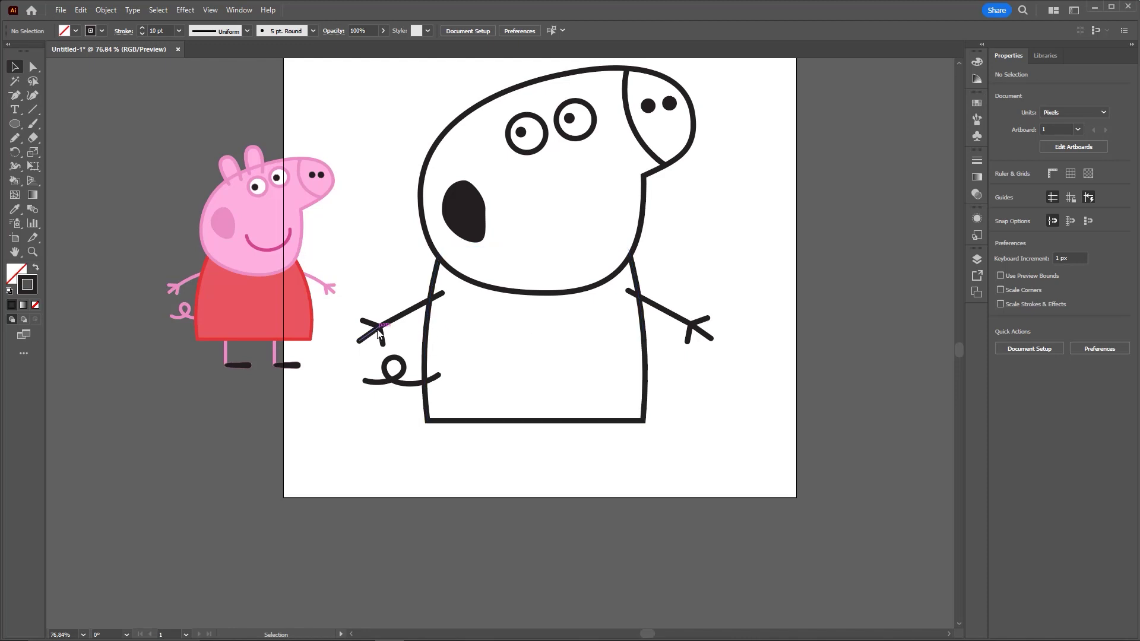
Step: Send both arms and the tail behind the body via Arrange > Send to Back
click(380, 328)
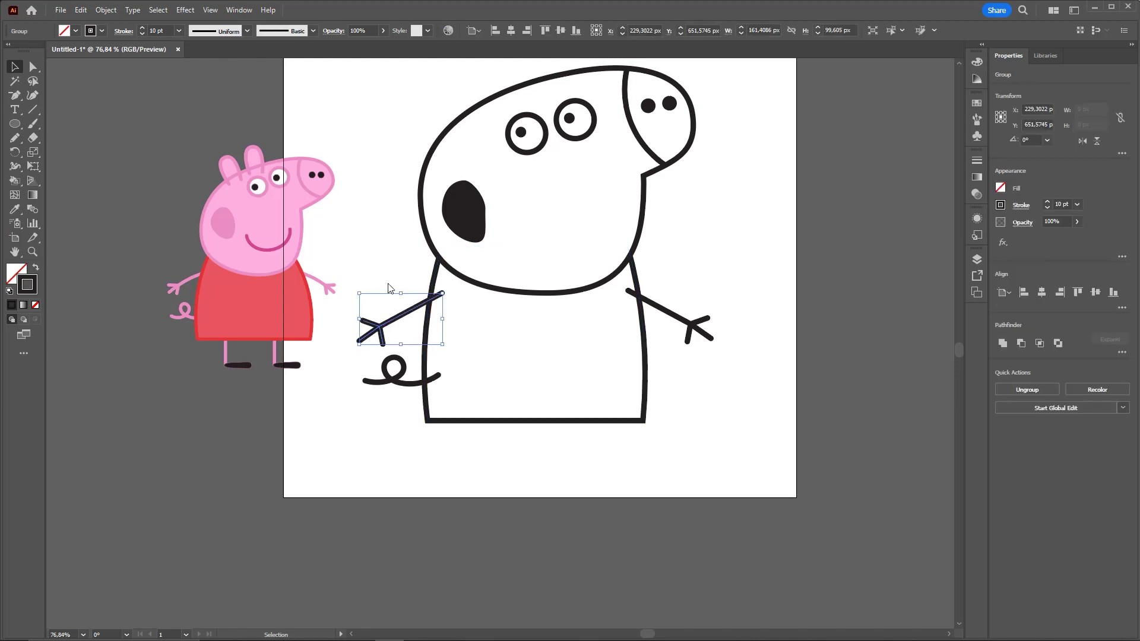
shift+click(402, 377)
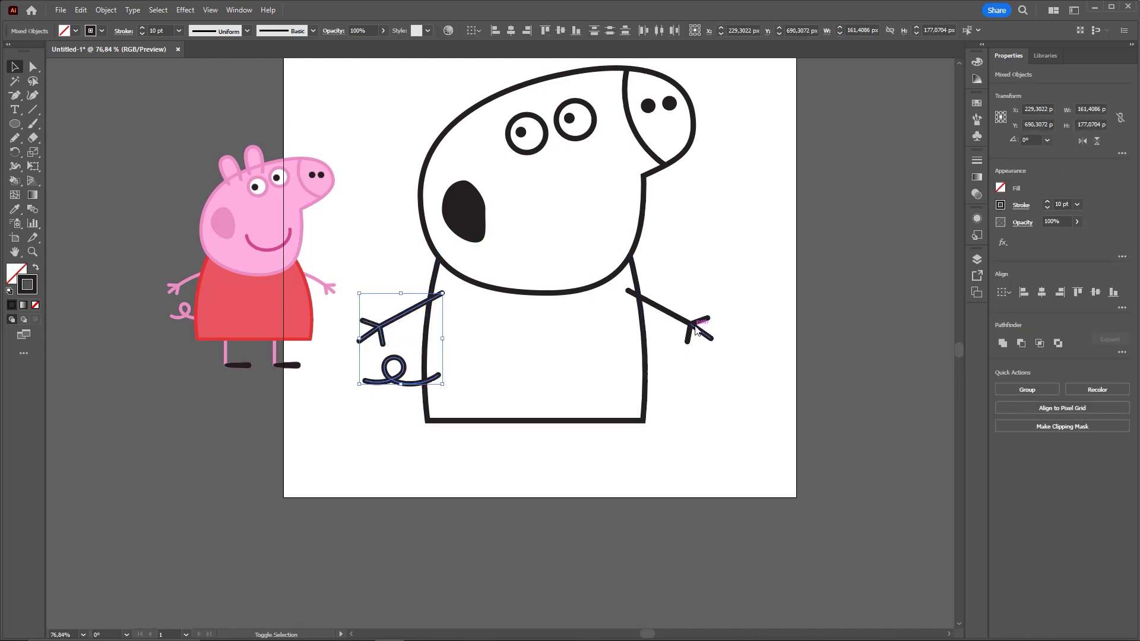
shift+click(701, 331)
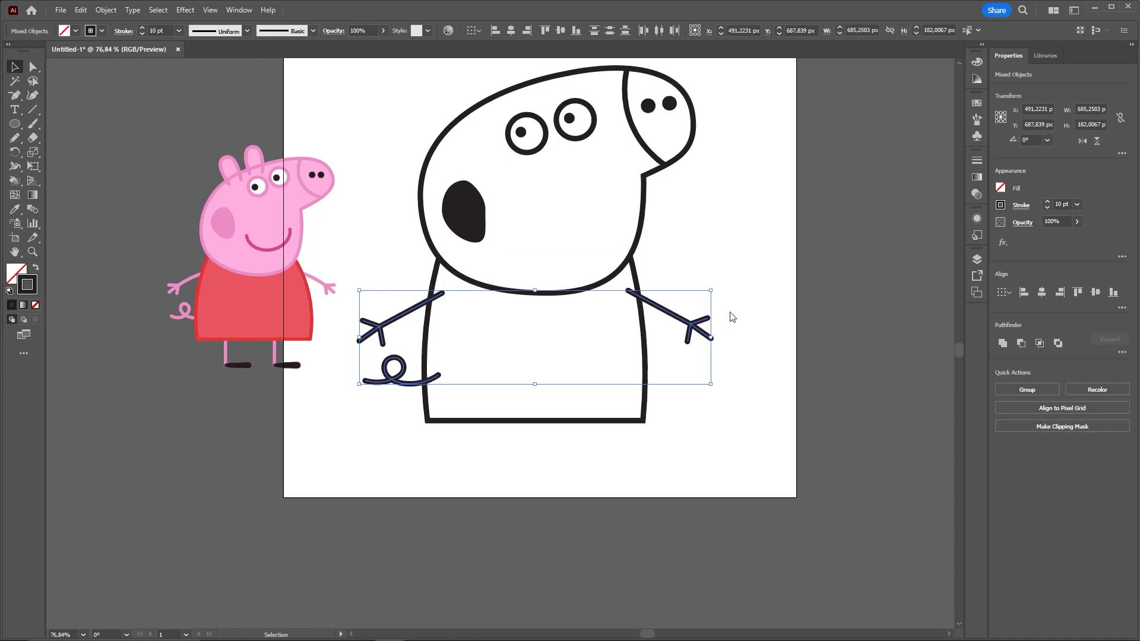
right_click(694, 326)
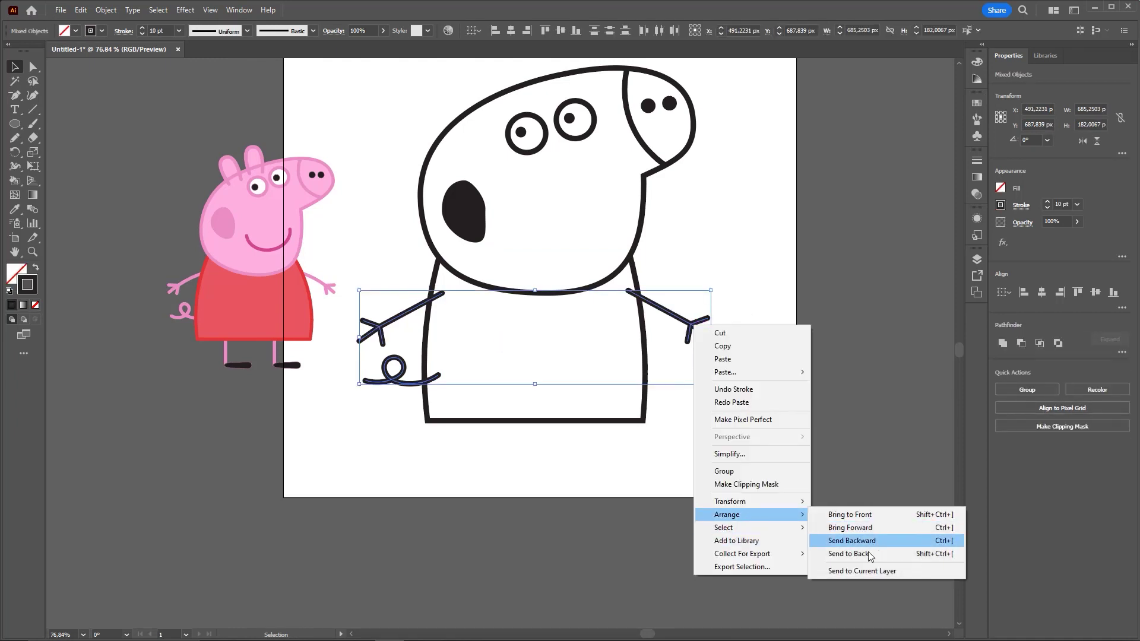
click(864, 555)
click(657, 351)
scroll(618, 368, down, 2)
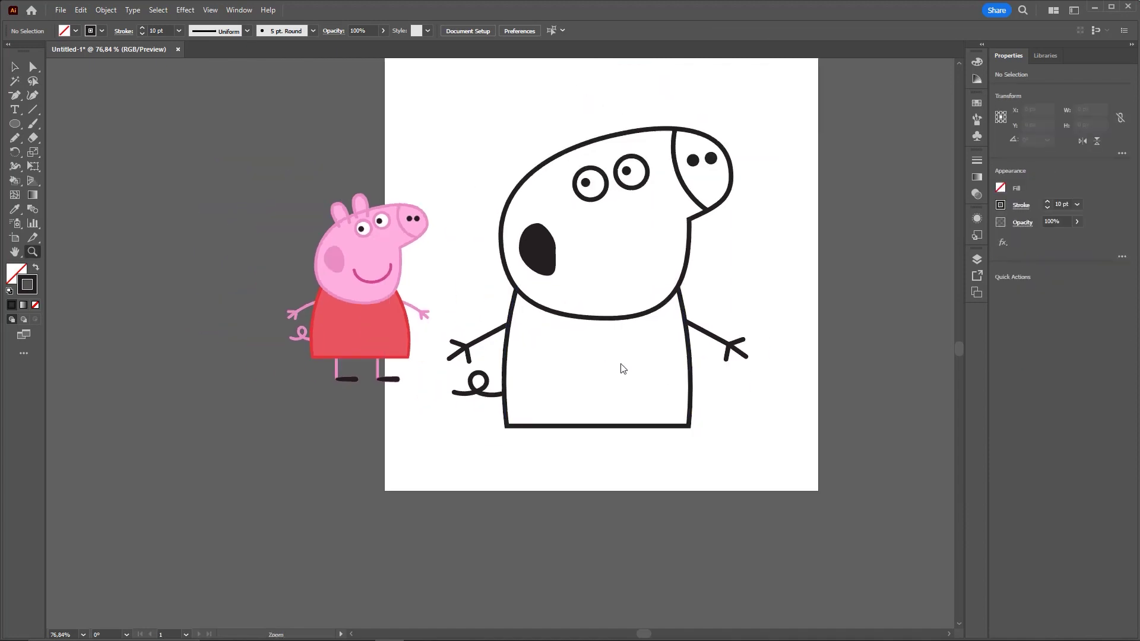
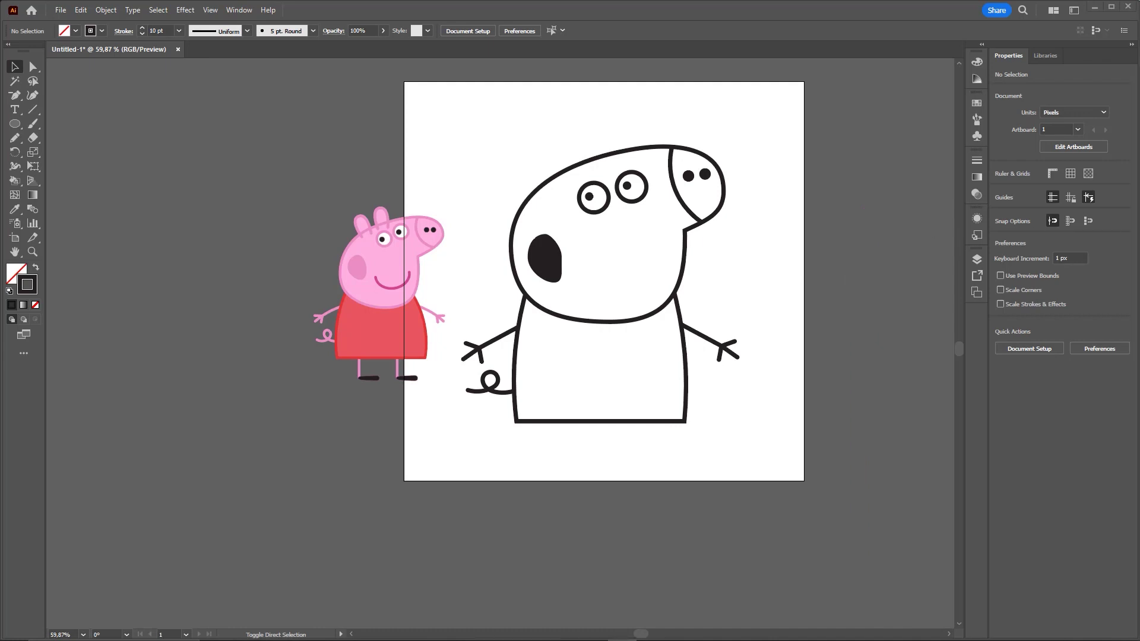
Step: Draw a short vertical leg line hanging below the pig's body
scroll(723, 413, up, 5)
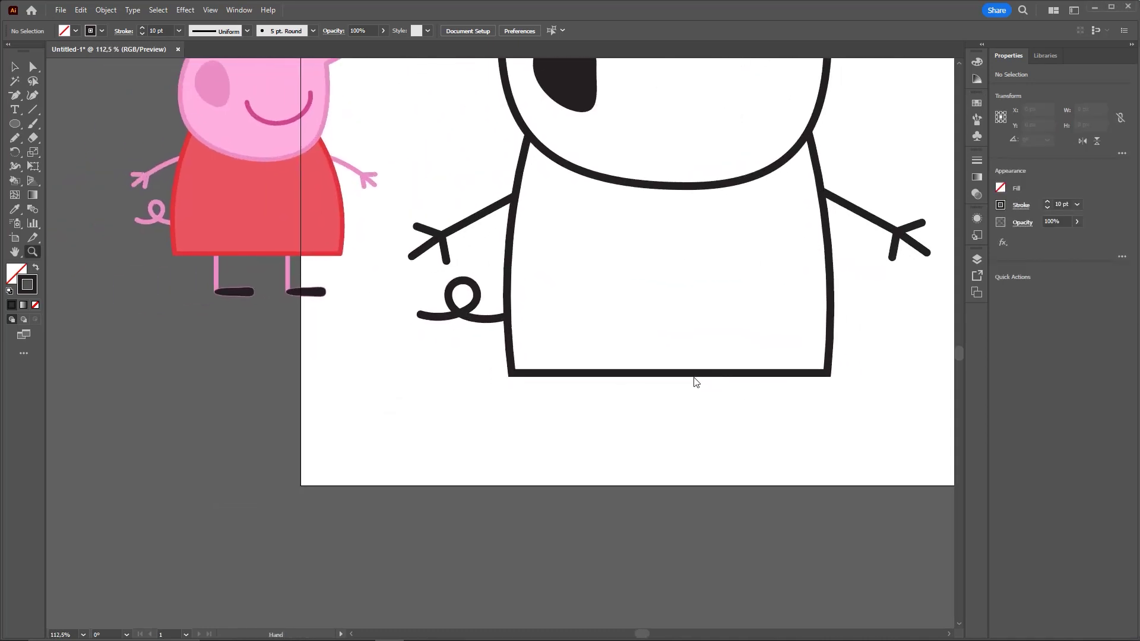
click(32, 110)
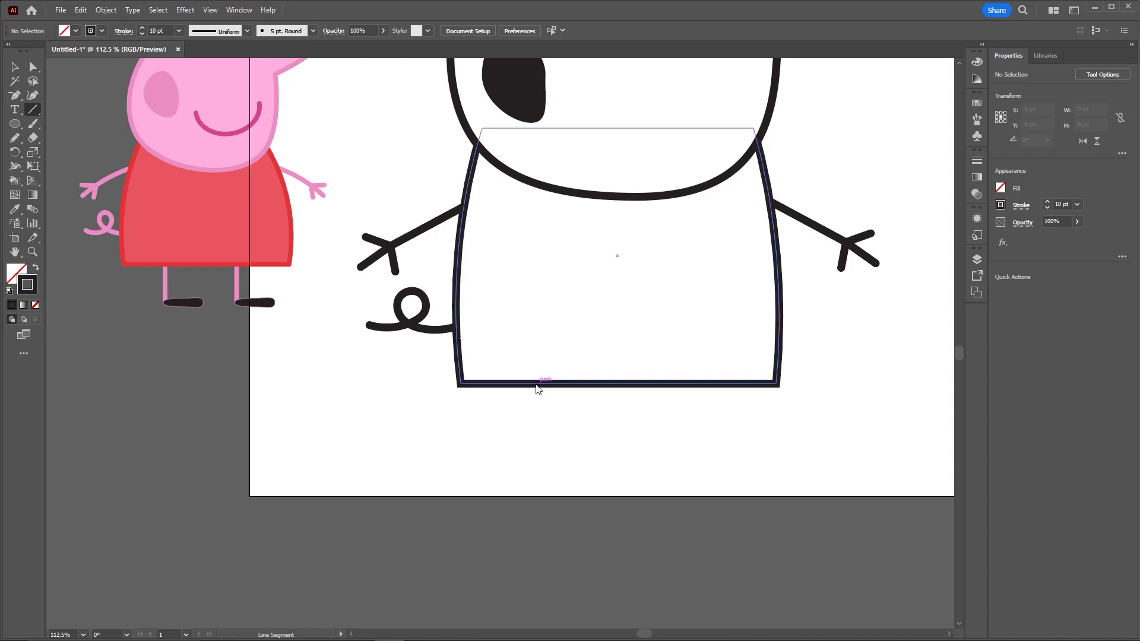
drag(537, 384, 542, 440)
Step: Zoom in on the new leg and select the black eye shape to reuse its fill
key(z)
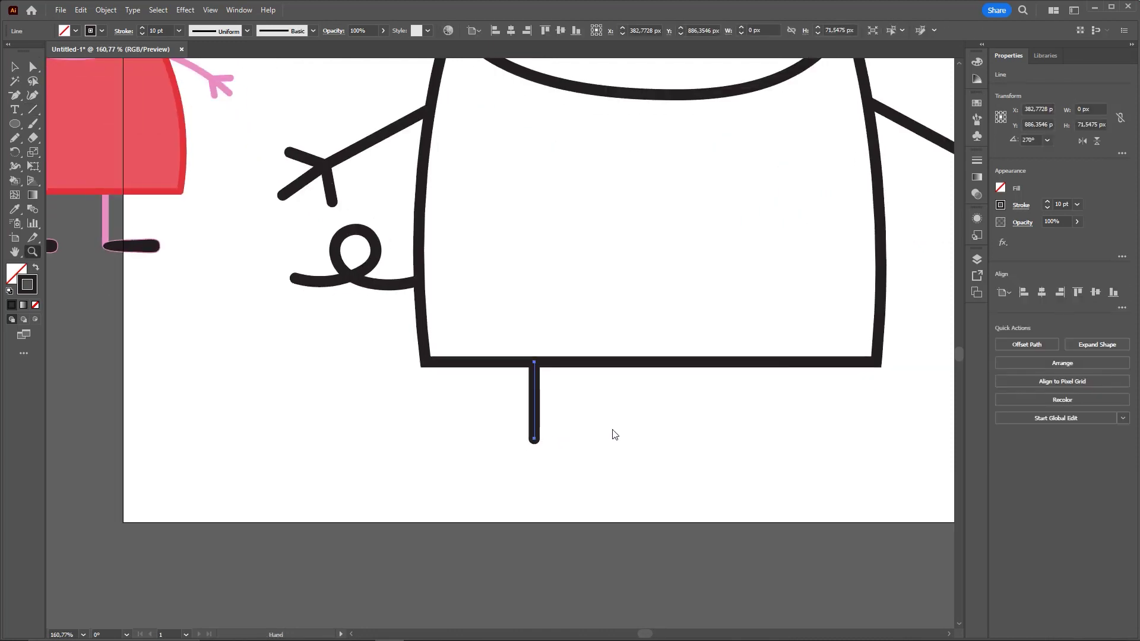
drag(610, 435, 148, 157)
click(18, 124)
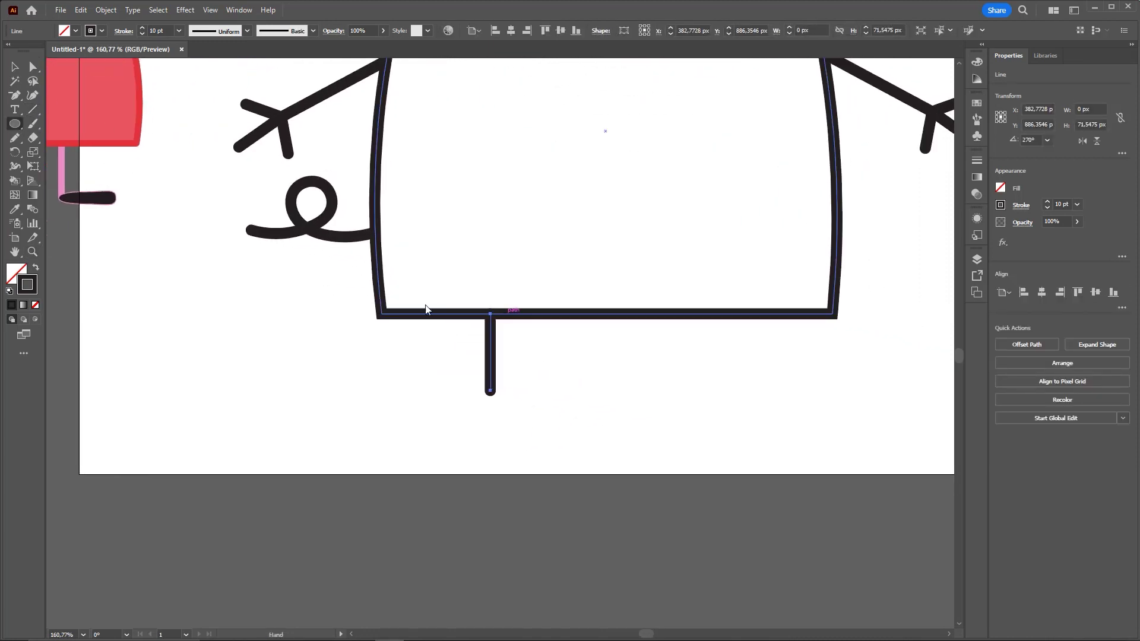
drag(611, 369, 492, 338)
scroll(511, 309, down, 3)
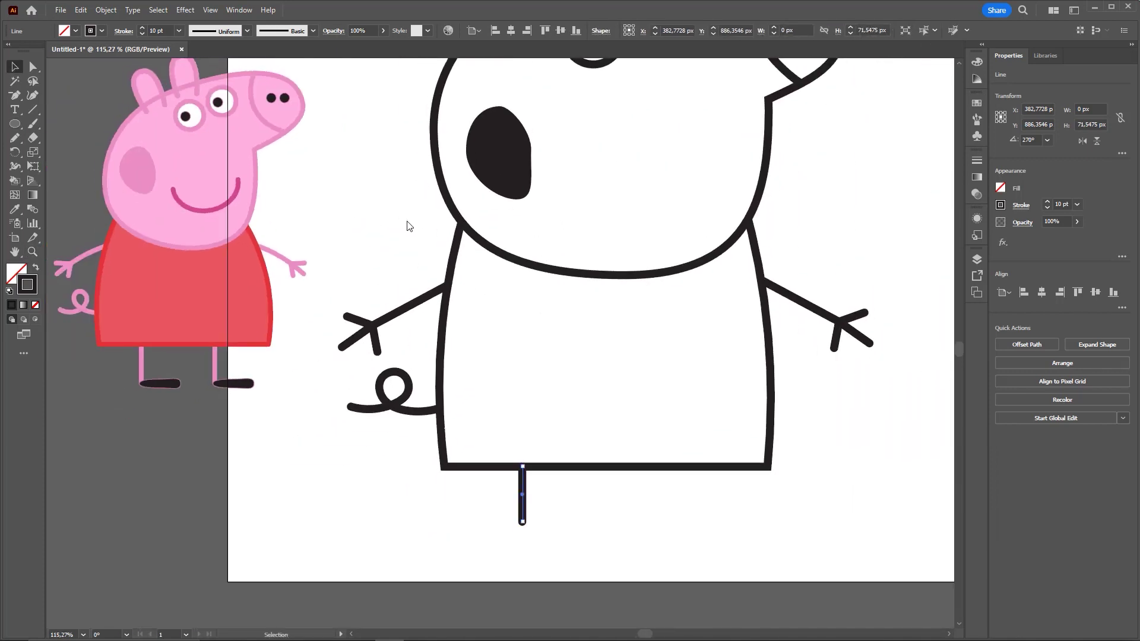
key(v)
click(505, 153)
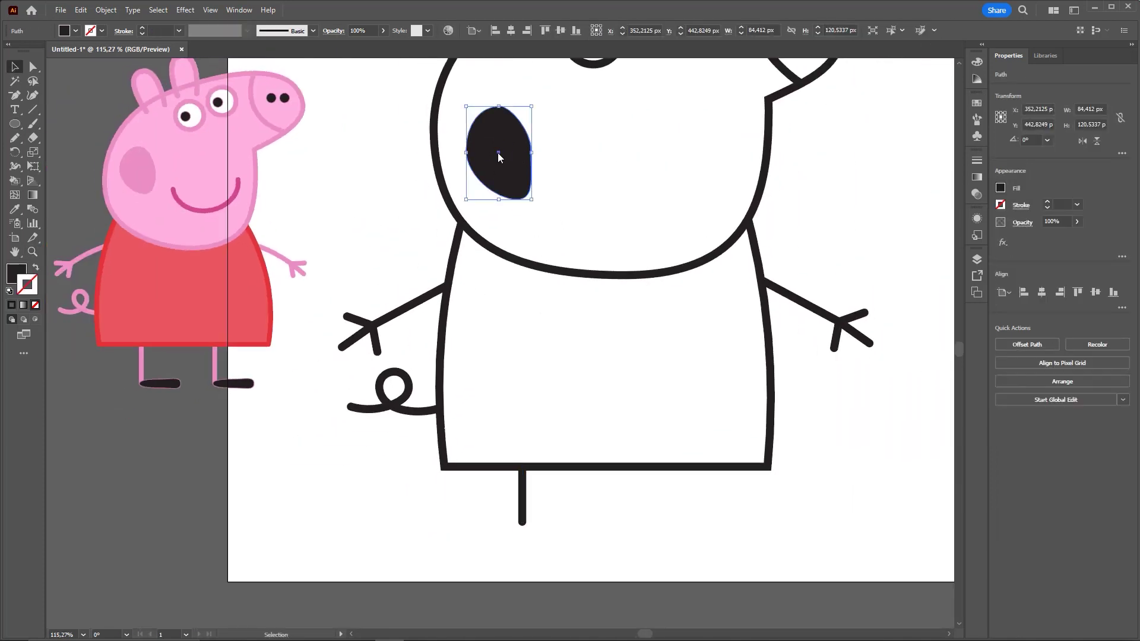
Step: Draw a black oval foot below the leg and reshape its right end
key(l)
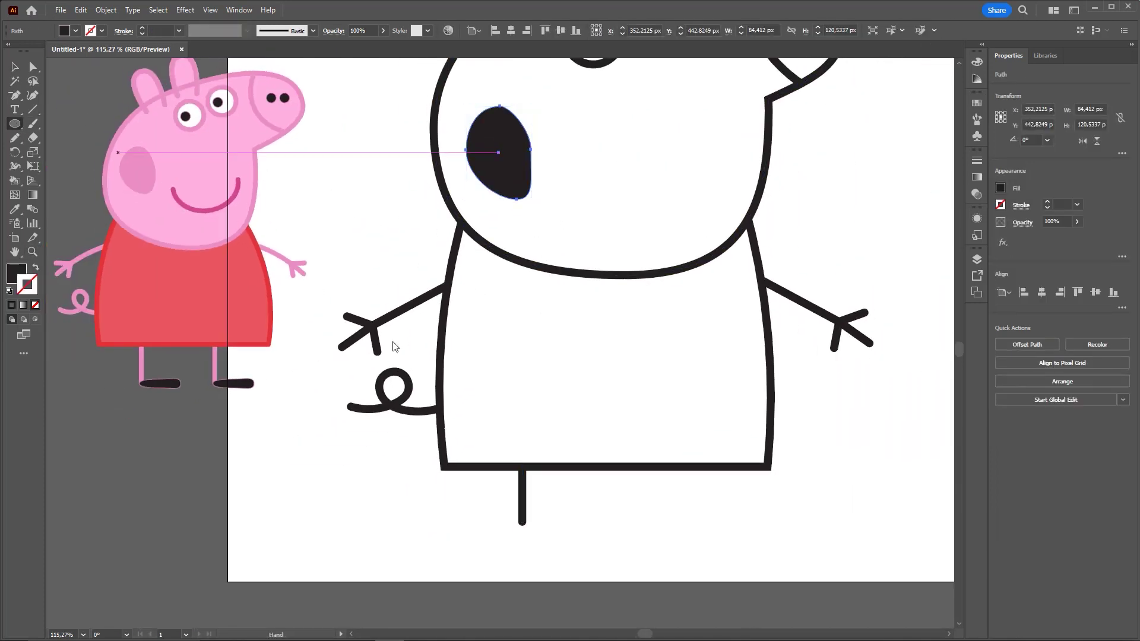
scroll(558, 427, down, 2)
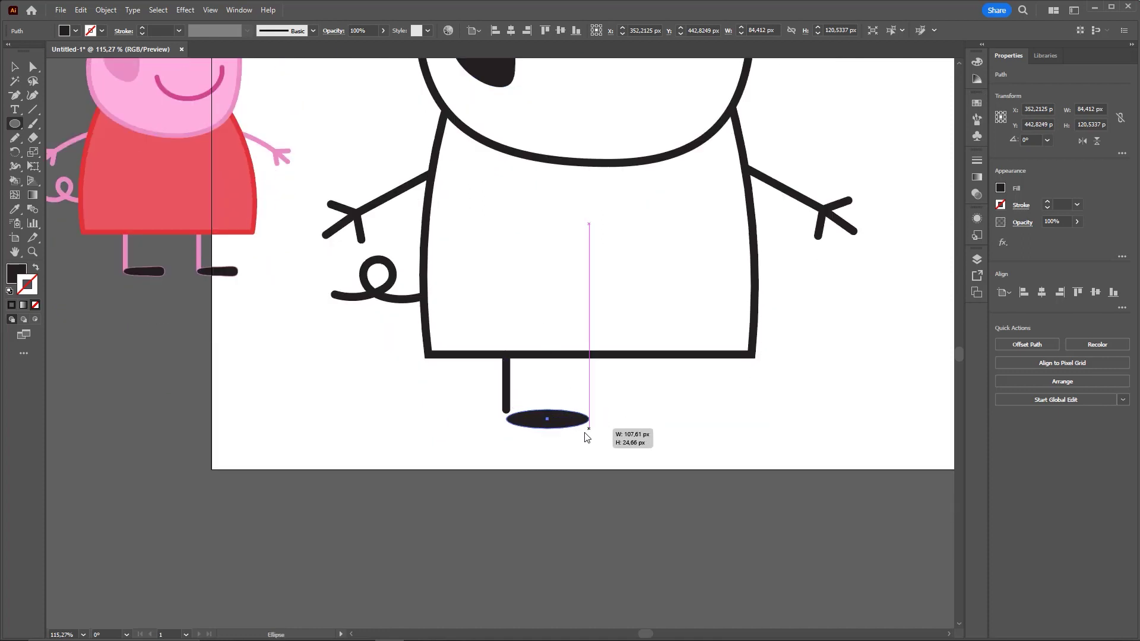
mouse_move(507, 411)
mouse_down()
mouse_move(590, 432)
mouse_move(642, 401)
mouse_up()
key(a)
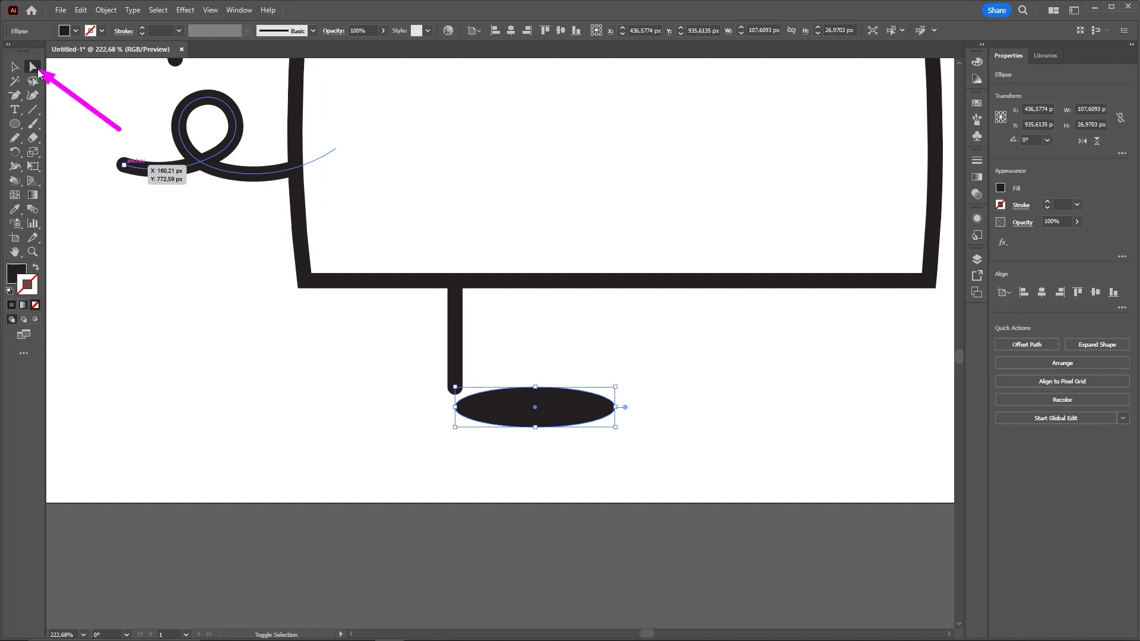
click(615, 408)
mouse_move(617, 396)
mouse_down()
mouse_move(615, 381)
mouse_move(615, 443)
mouse_move(290, 331)
mouse_up()
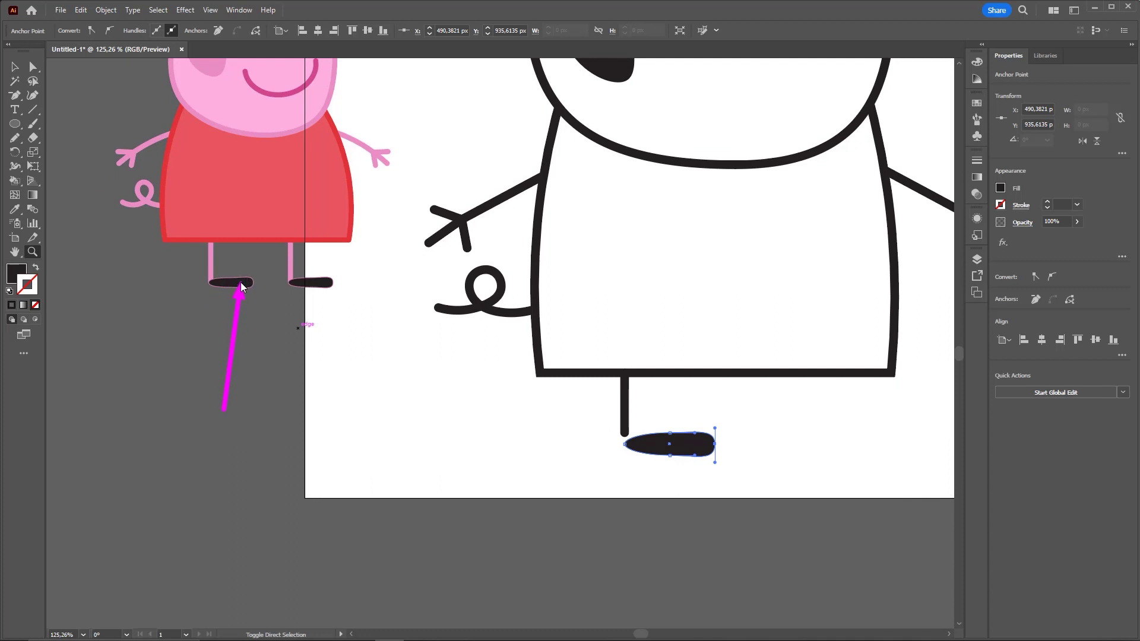
Step: Move the foot up until it meets the bottom of the leg
click(700, 430)
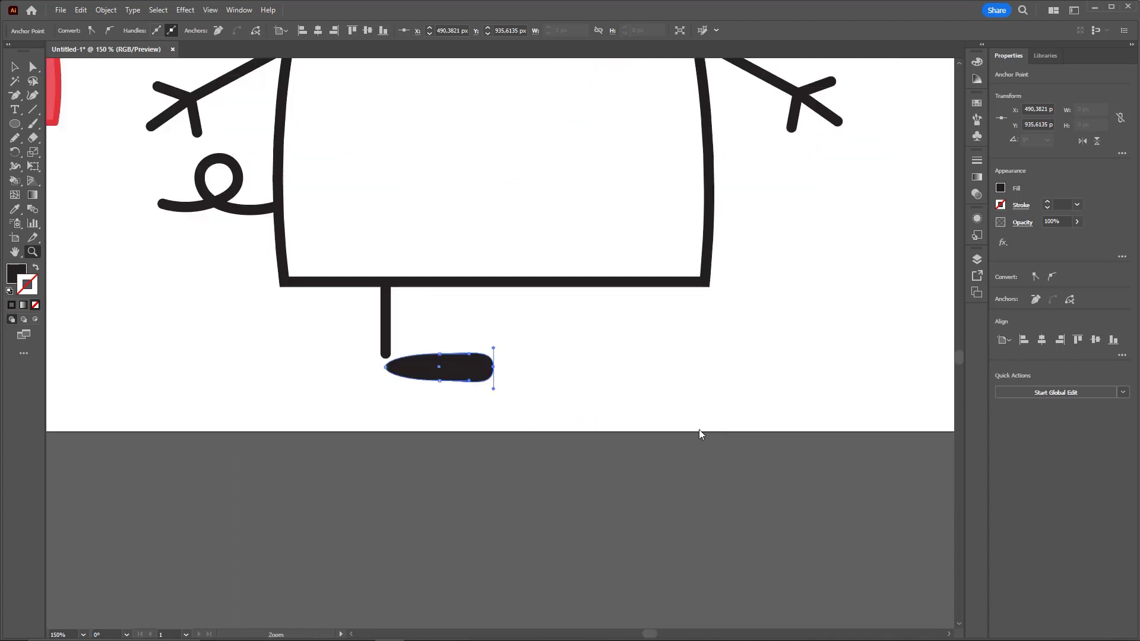
key(v)
drag(579, 403, 553, 389)
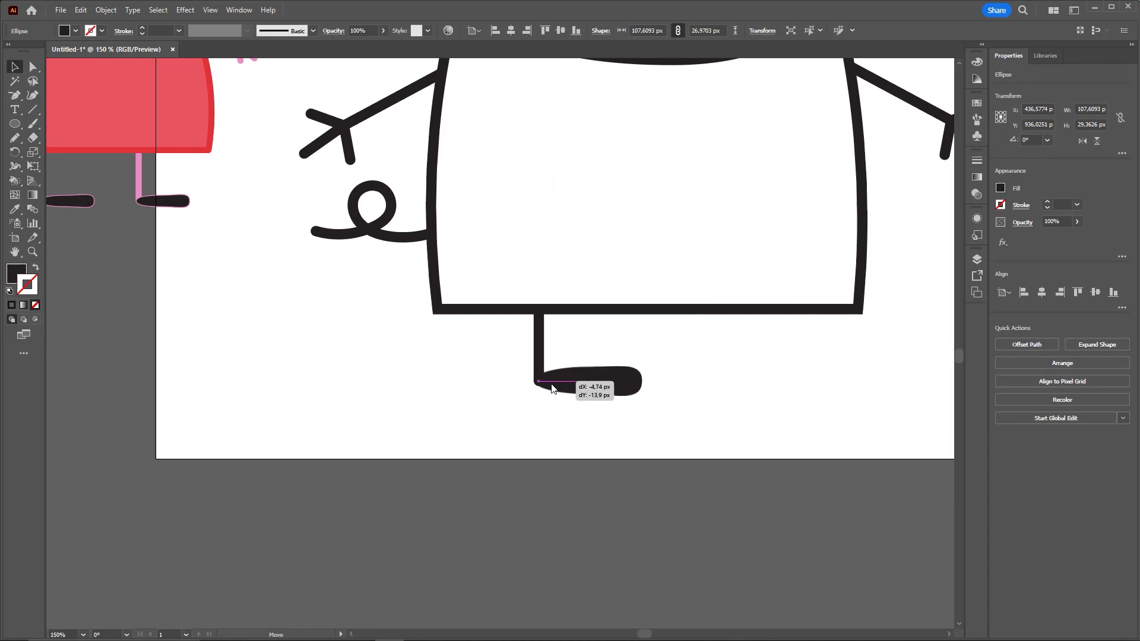
scroll(547, 364, up, 3)
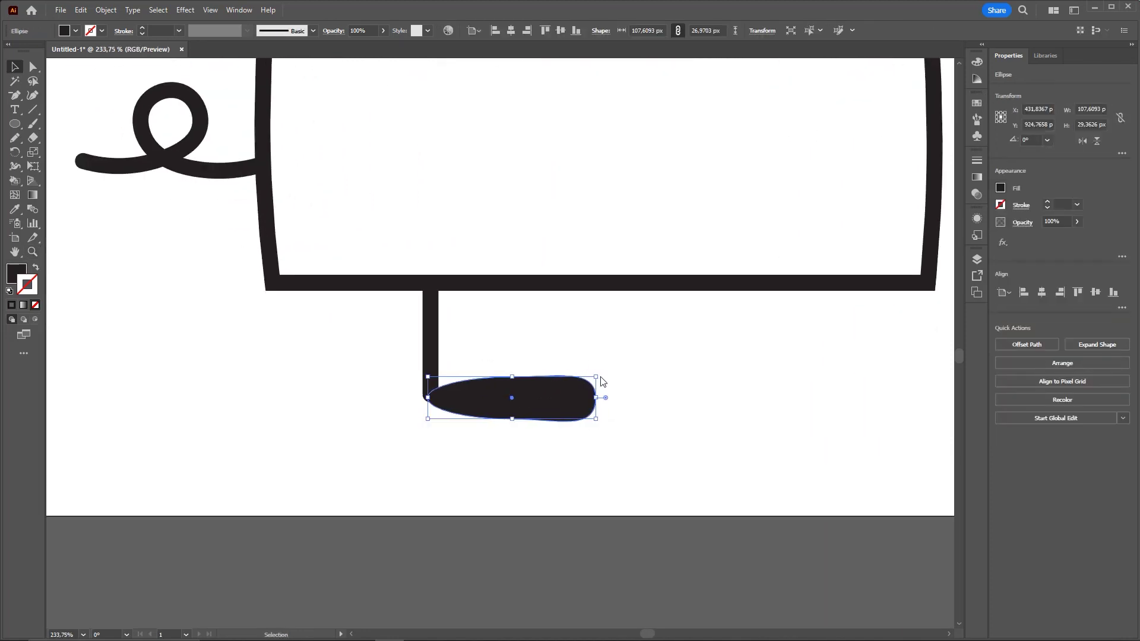
drag(579, 390, 577, 388)
key(ctrl+shift+a)
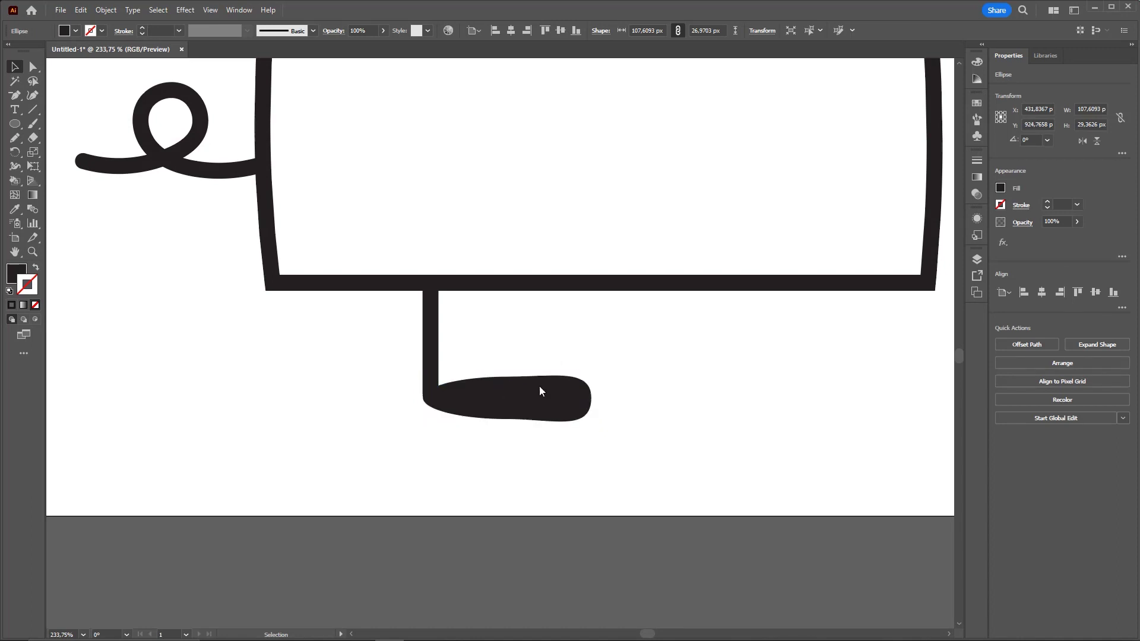
key(z)
scroll(515, 416, down, 4)
Step: Group the leg and foot, then place a duplicate to the right
mouse_move(515, 416)
mouse_down()
mouse_move(616, 420)
mouse_move(474, 416)
mouse_move(673, 449)
mouse_up()
key(v)
scroll(594, 382, right, 2)
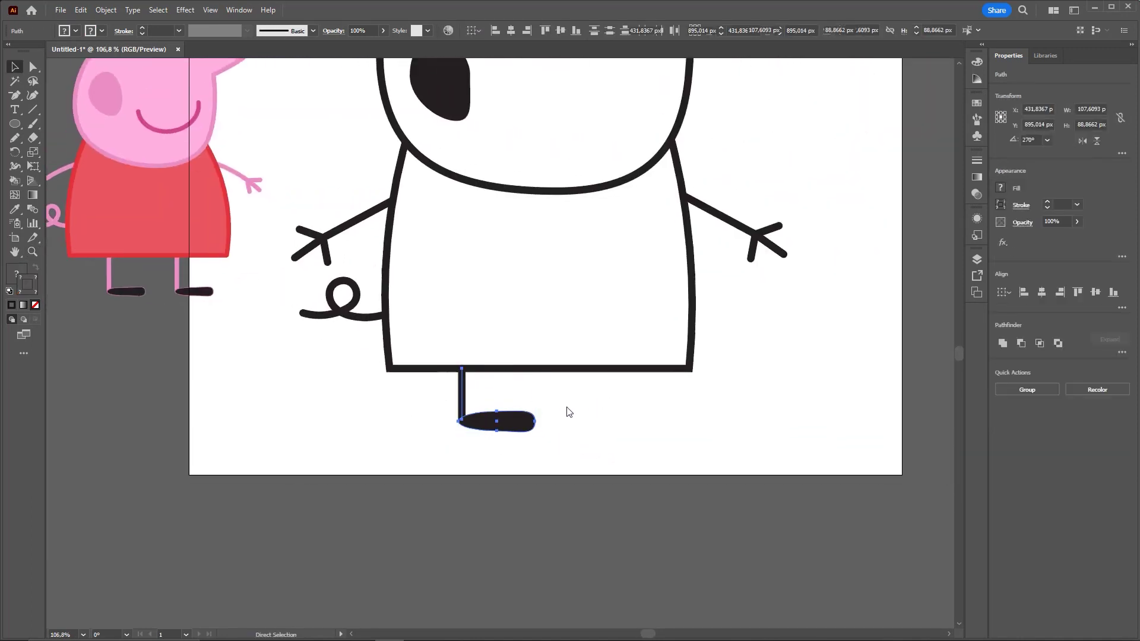
key(ctrl+g)
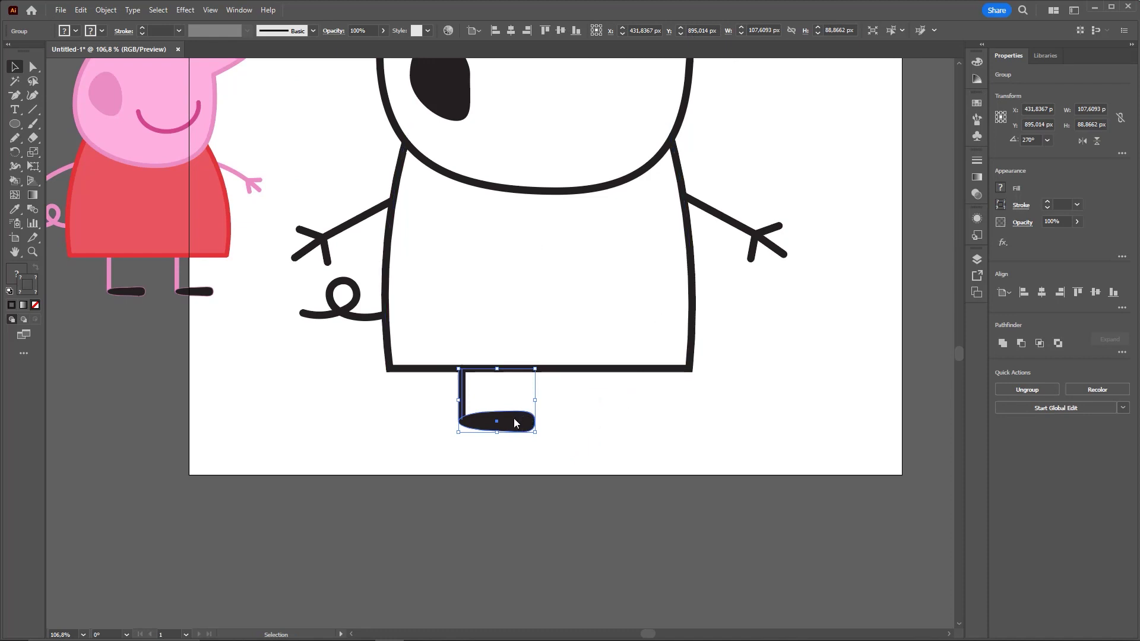
mouse_move(514, 418)
mouse_down()
mouse_move(639, 421)
mouse_move(675, 478)
mouse_up()
scroll(683, 404, down, 3)
click(685, 414)
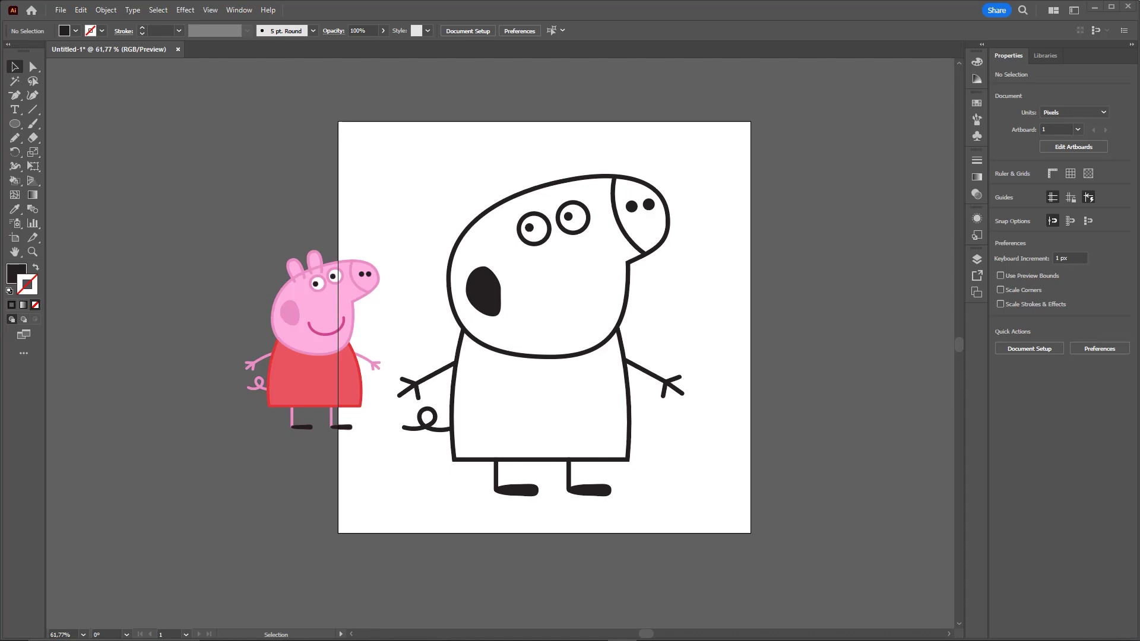
Step: Zoom in on the face, draw a trial line and sample the head outline's stroke style
key(z)
drag(631, 326, 649, 318)
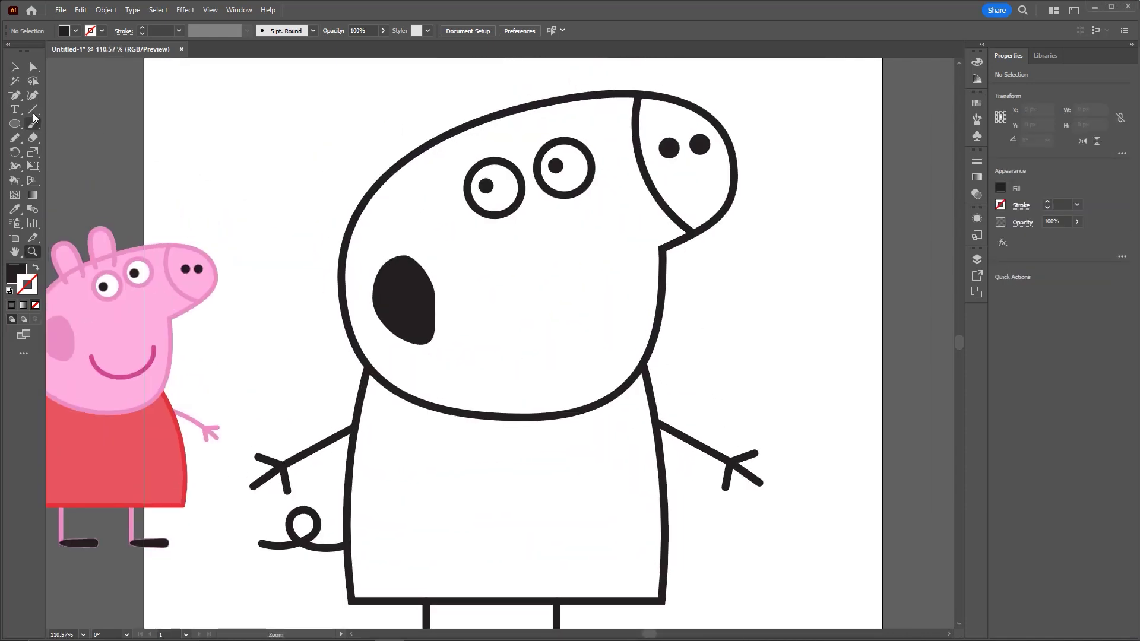
click(34, 112)
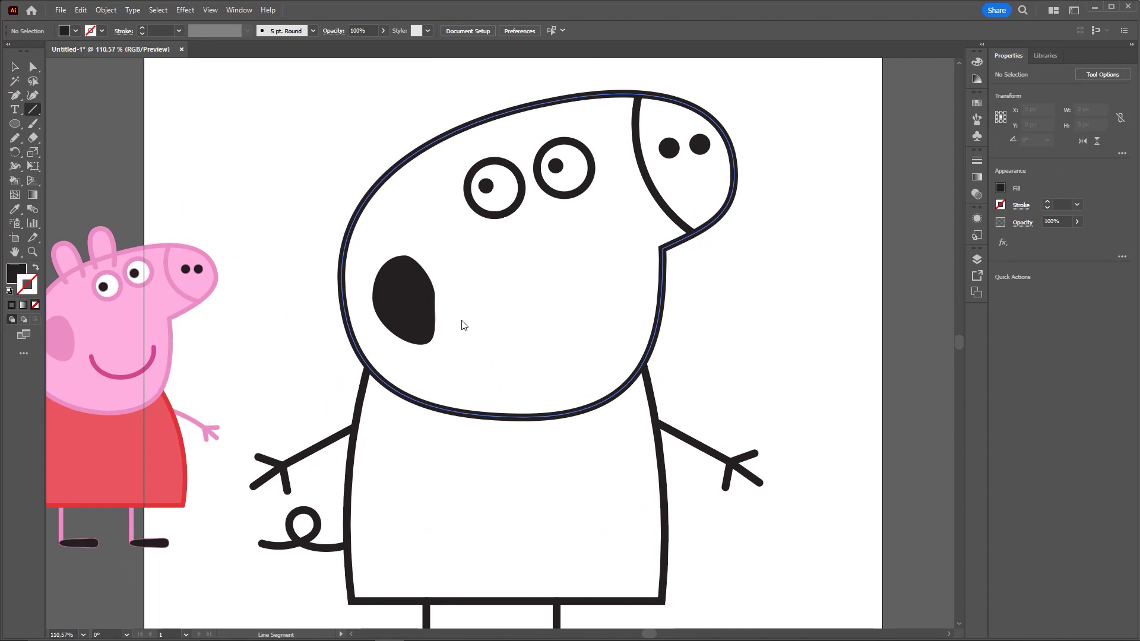
drag(467, 319, 666, 304)
key(v)
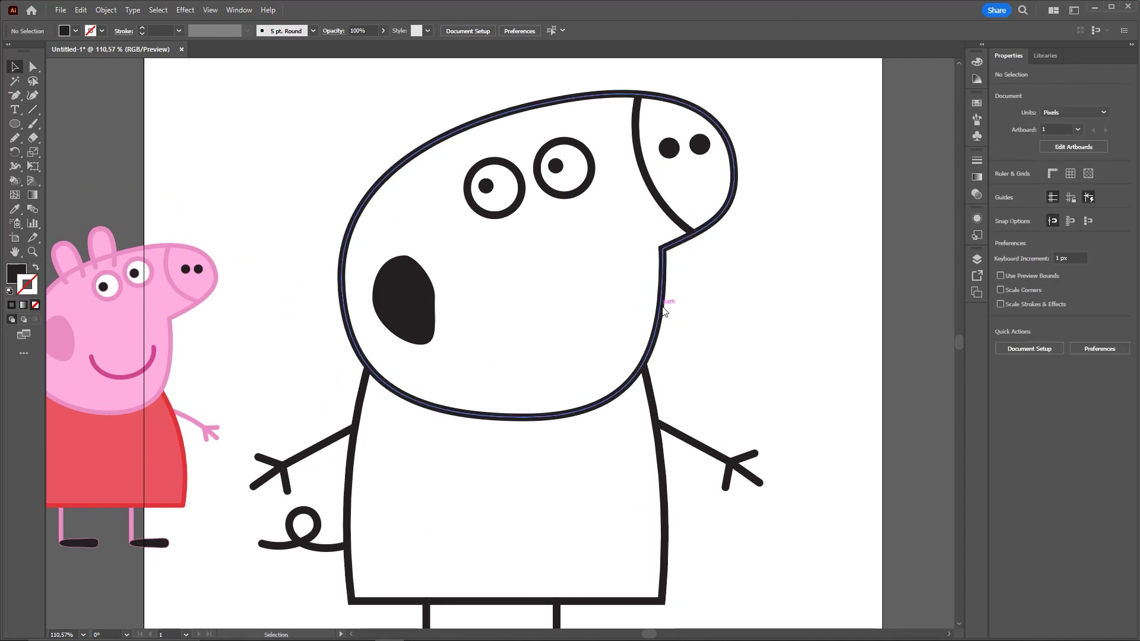
click(664, 307)
click(664, 304)
click(70, 132)
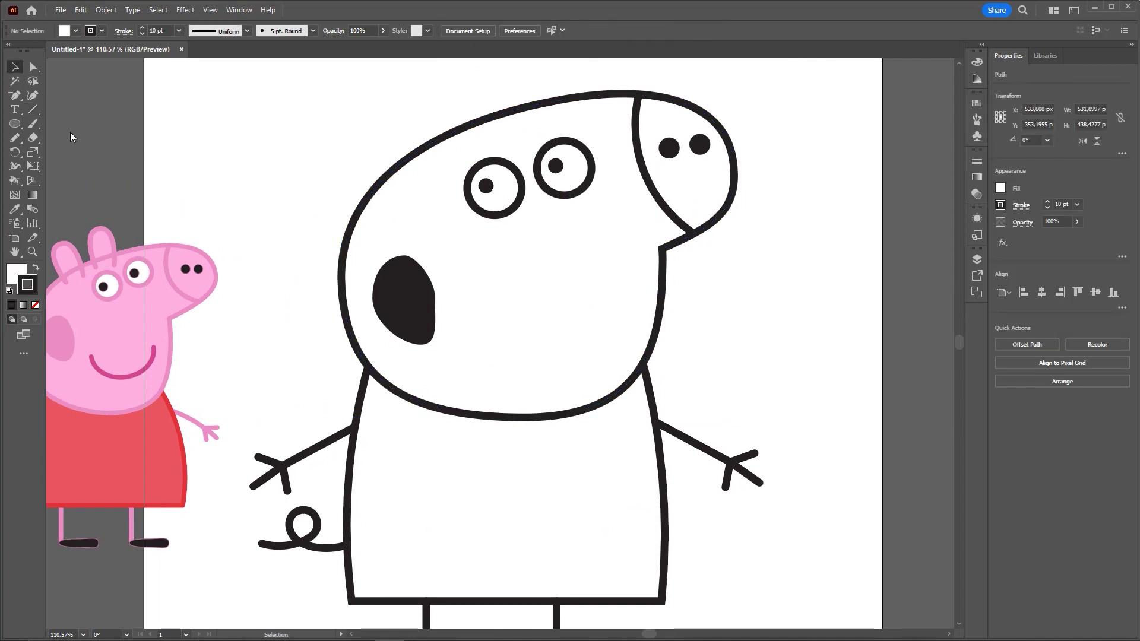
Step: Draw a mouth line across the face, bend it into a smile and move it up
click(33, 109)
drag(466, 316, 636, 295)
click(33, 95)
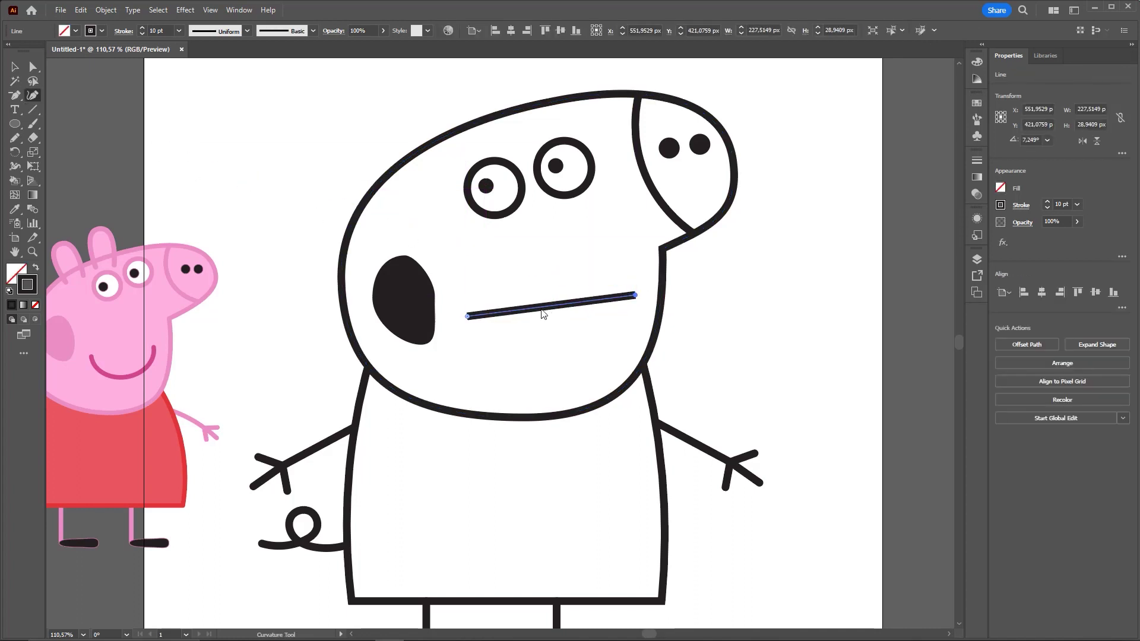
drag(549, 306, 561, 385)
key(v)
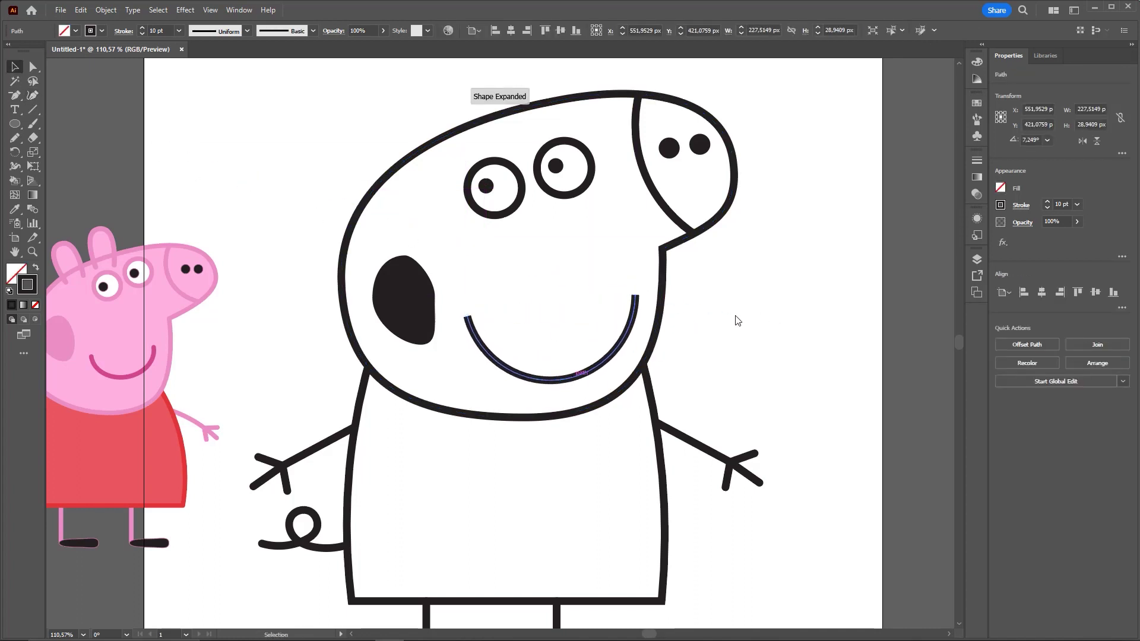
click(733, 318)
drag(630, 348, 628, 328)
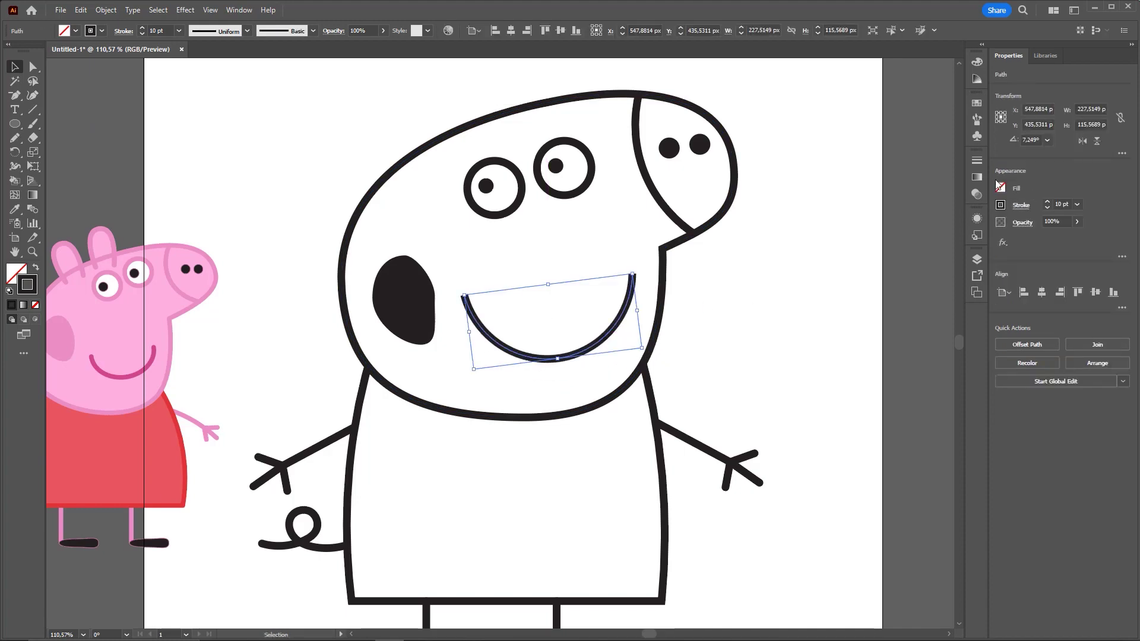
Step: Check the smile's stroke settings and zoom out to view the head and body
click(976, 161)
click(750, 305)
key(z)
scroll(618, 377, down, 2)
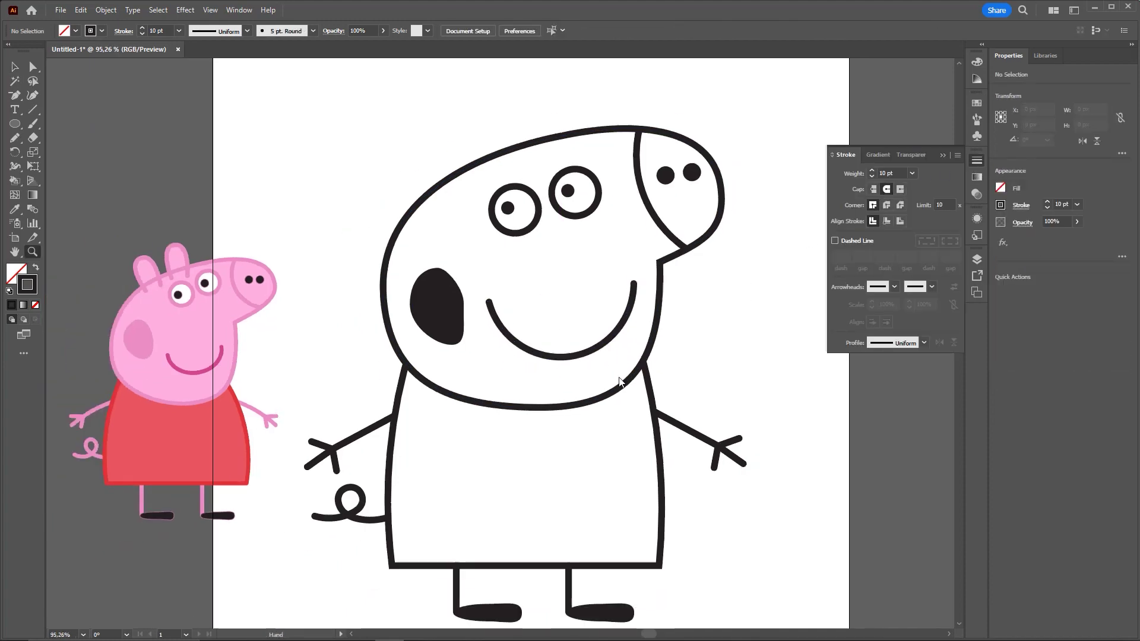
click(943, 155)
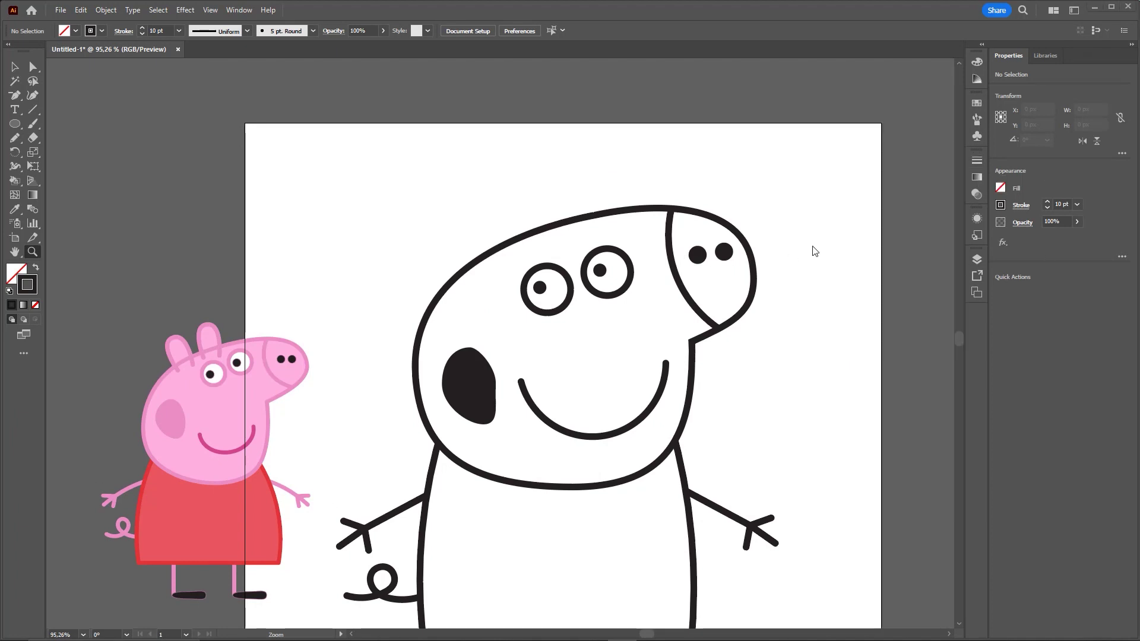
scroll(565, 260, up, 2)
Step: Draw a short line above the head and bend it into a tall arch
click(73, 114)
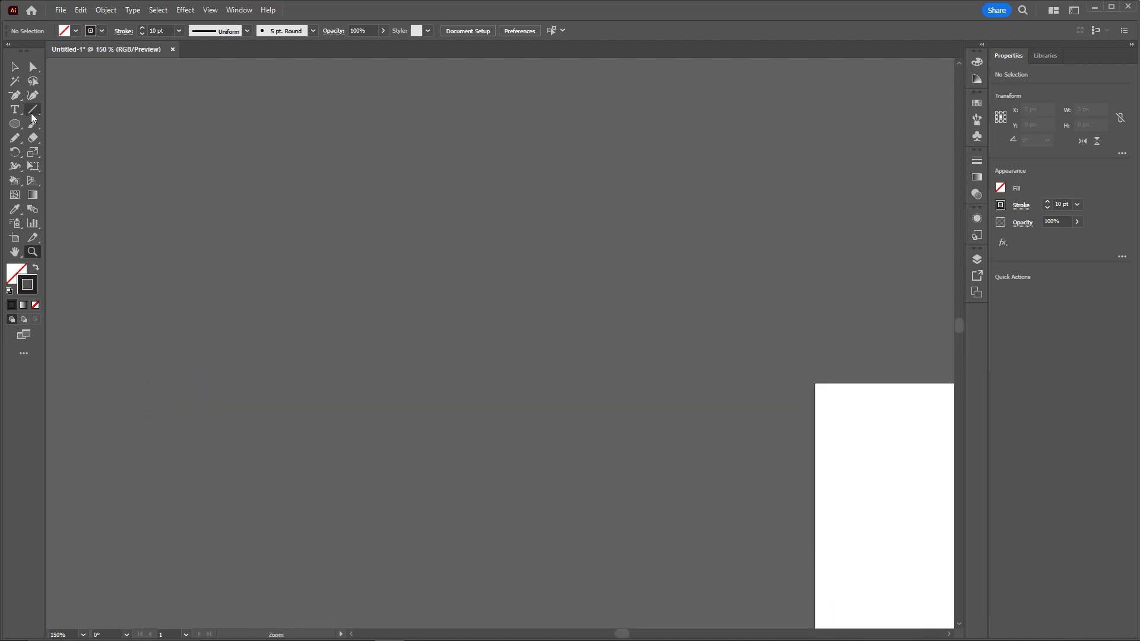
click(33, 109)
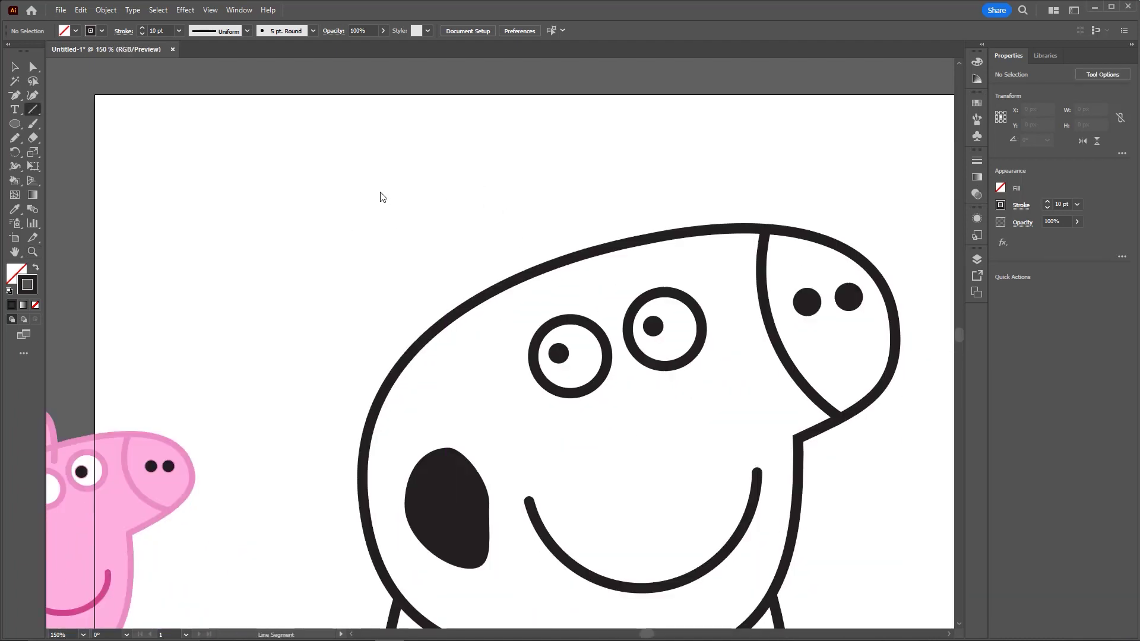
drag(379, 191, 439, 192)
drag(504, 204, 565, 239)
click(33, 95)
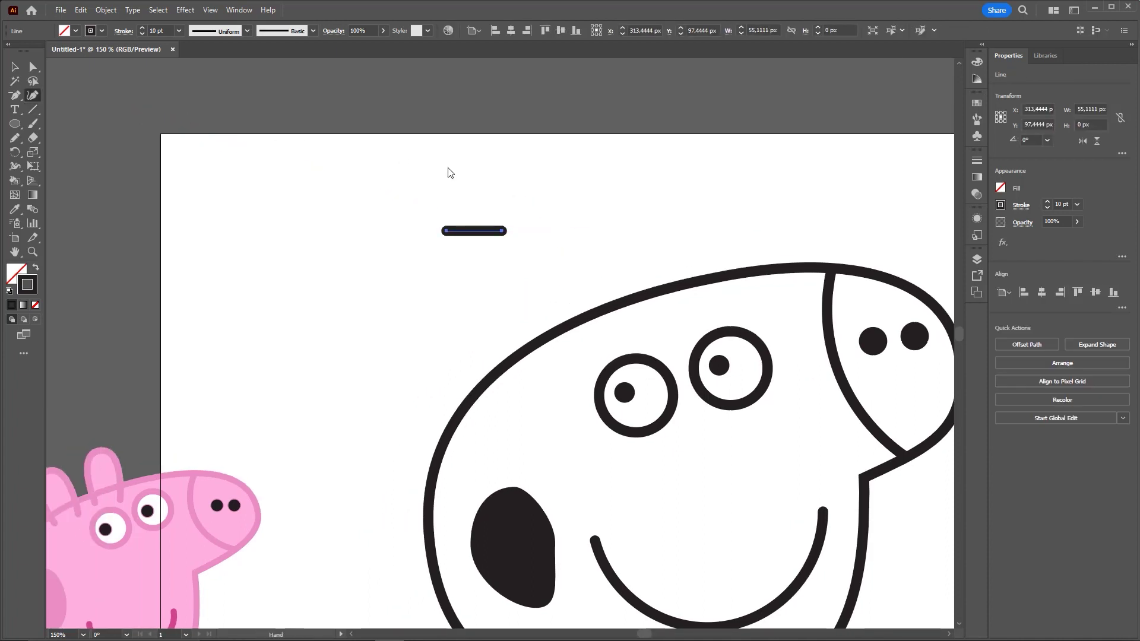
drag(448, 173, 468, 214)
mouse_move(493, 271)
mouse_down()
mouse_move(495, 176)
mouse_move(494, 187)
mouse_up()
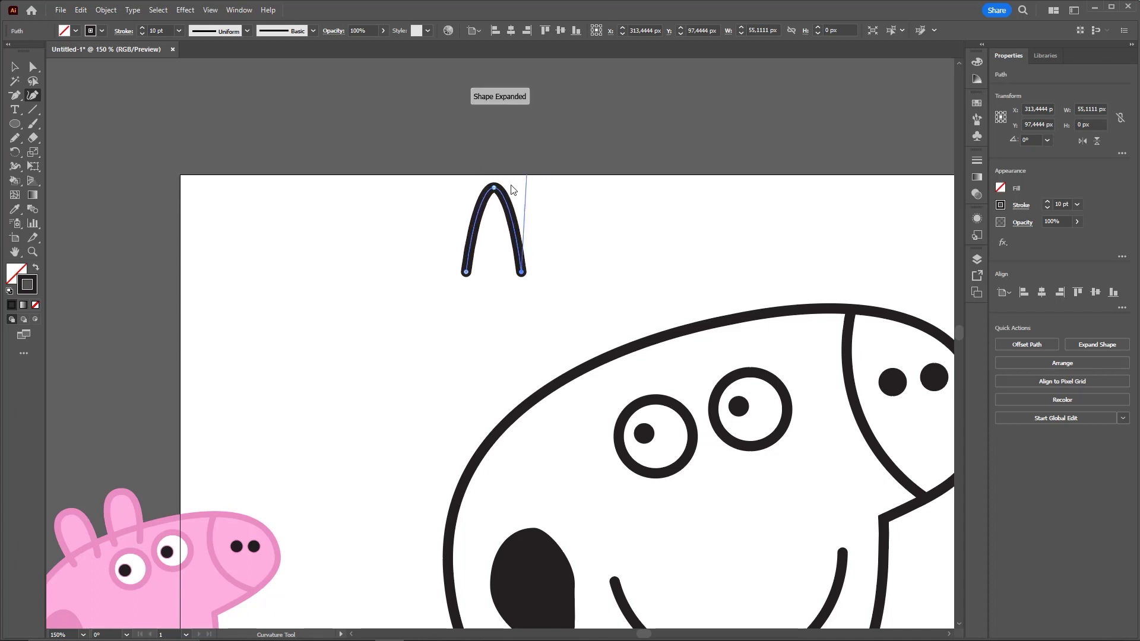
Step: Round the arch's top and straighten both of its legs with Direct Selection
key(a)
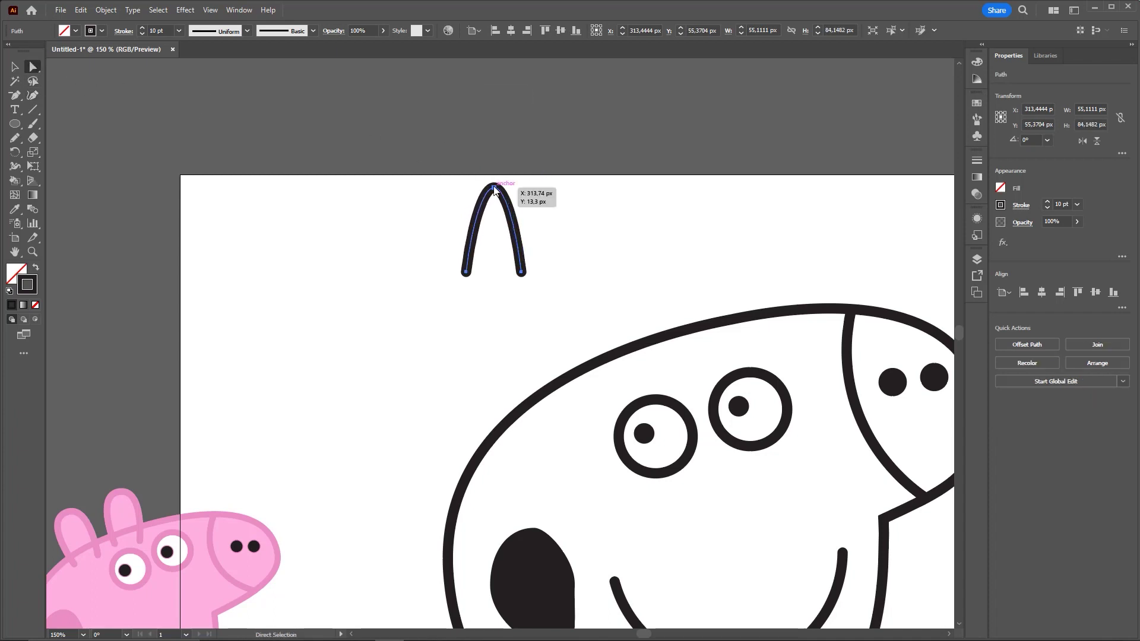
click(494, 188)
mouse_move(484, 189)
mouse_down()
mouse_move(455, 187)
mouse_move(533, 188)
mouse_up()
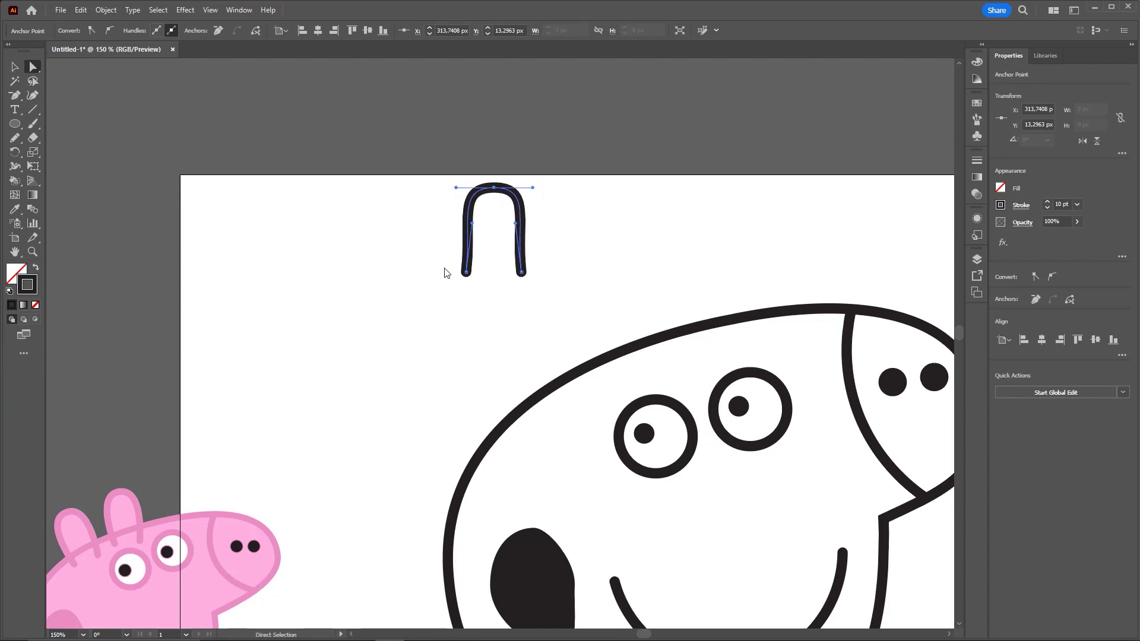
click(466, 272)
drag(473, 225, 466, 272)
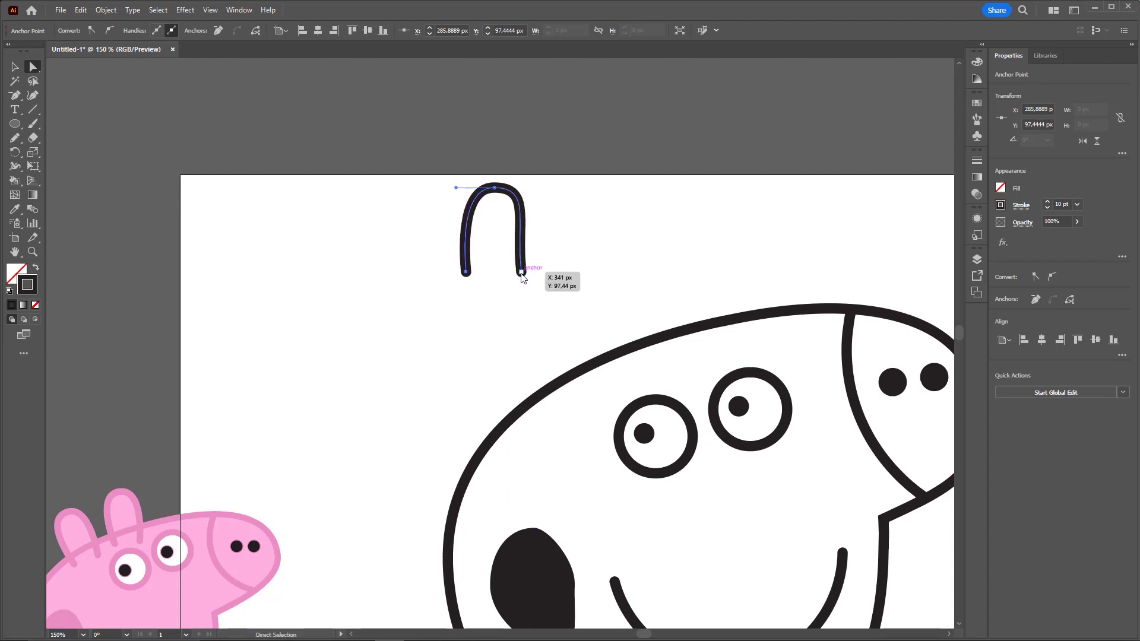
click(573, 247)
key(ctrl+a)
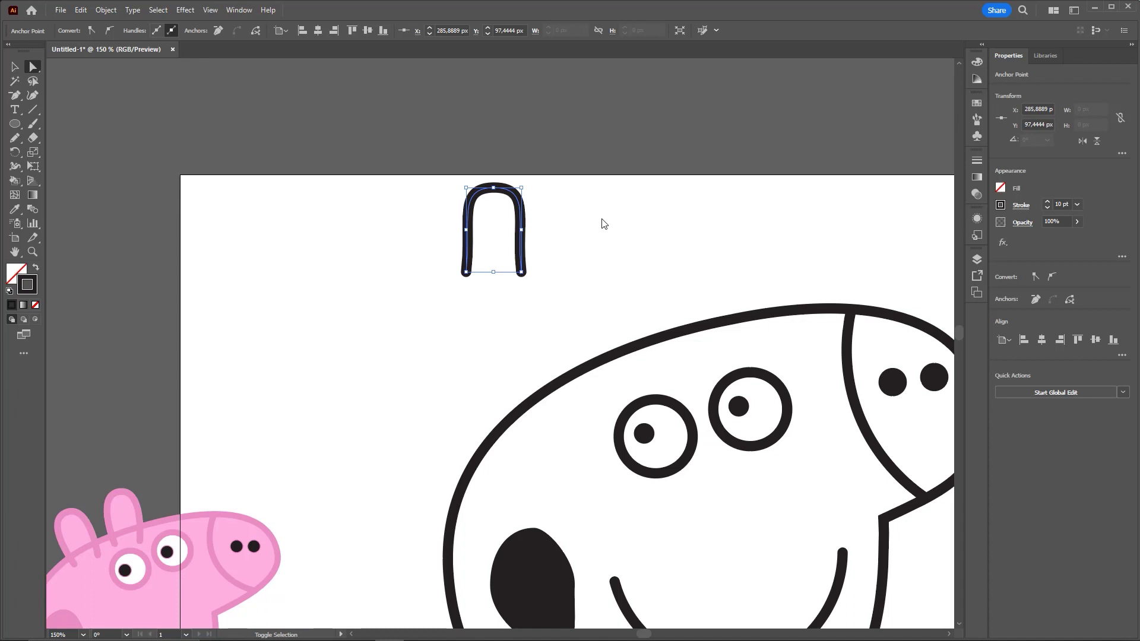
click(467, 273)
click(468, 275)
drag(473, 227, 470, 280)
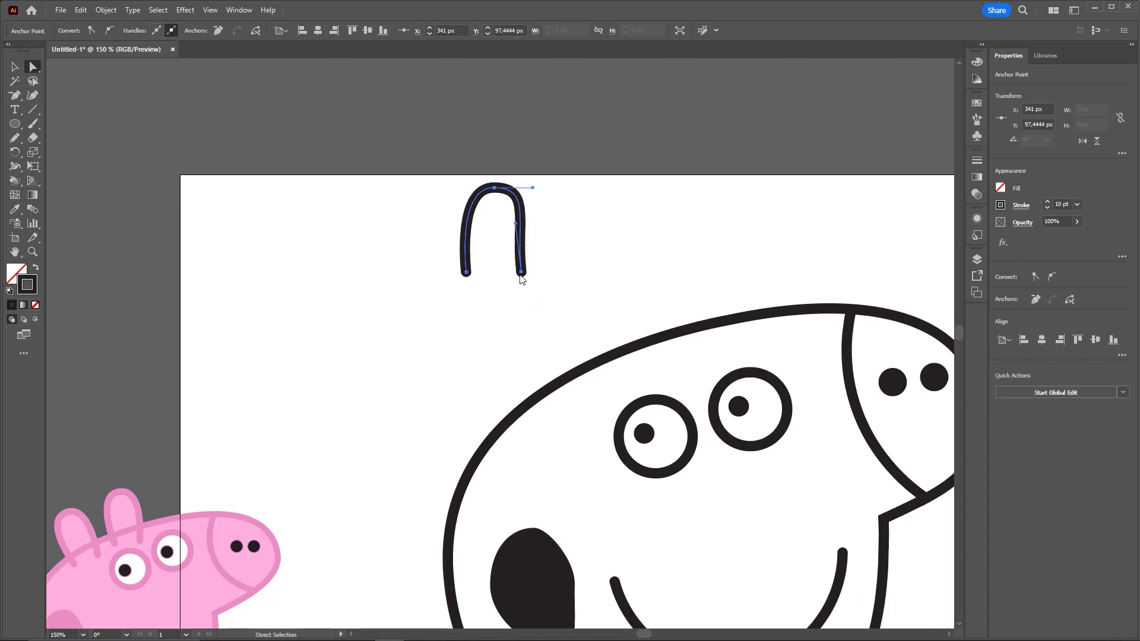
mouse_move(522, 273)
mouse_down()
mouse_move(515, 225)
mouse_move(523, 273)
mouse_up()
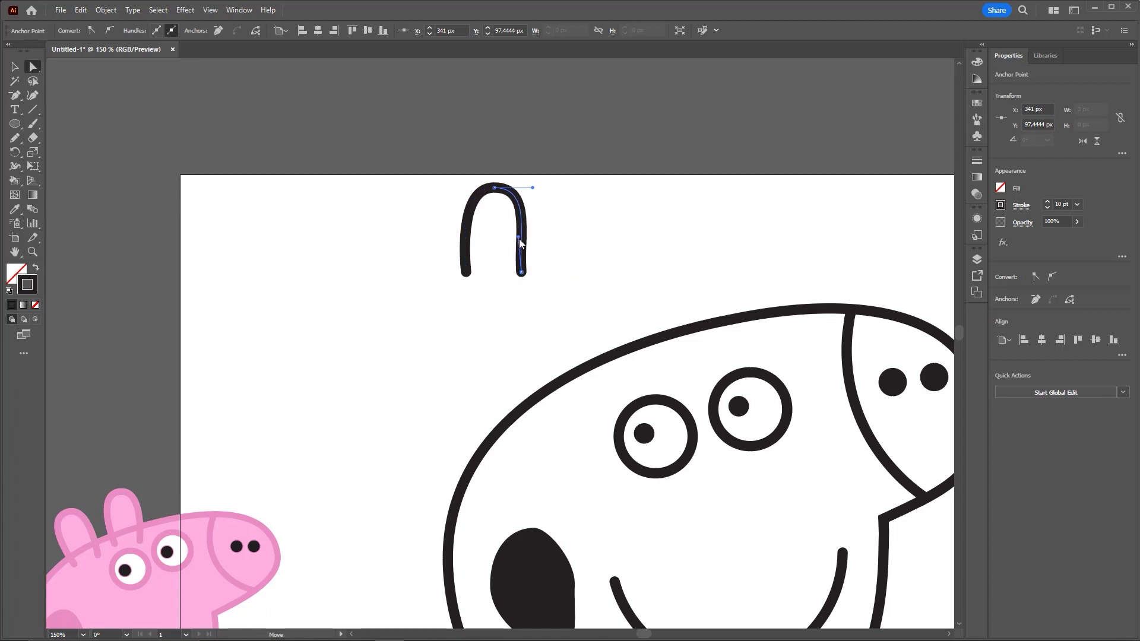
Step: Widen the top of the arch slightly, then deselect the finished ear
scroll(564, 224, down, 3)
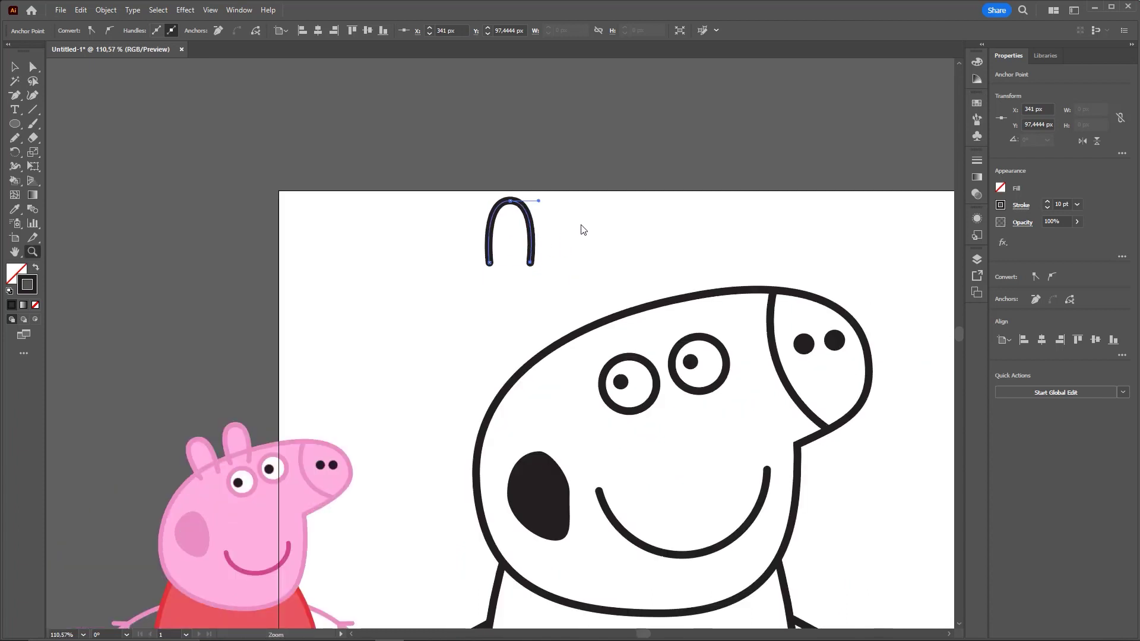
click(579, 229)
click(503, 206)
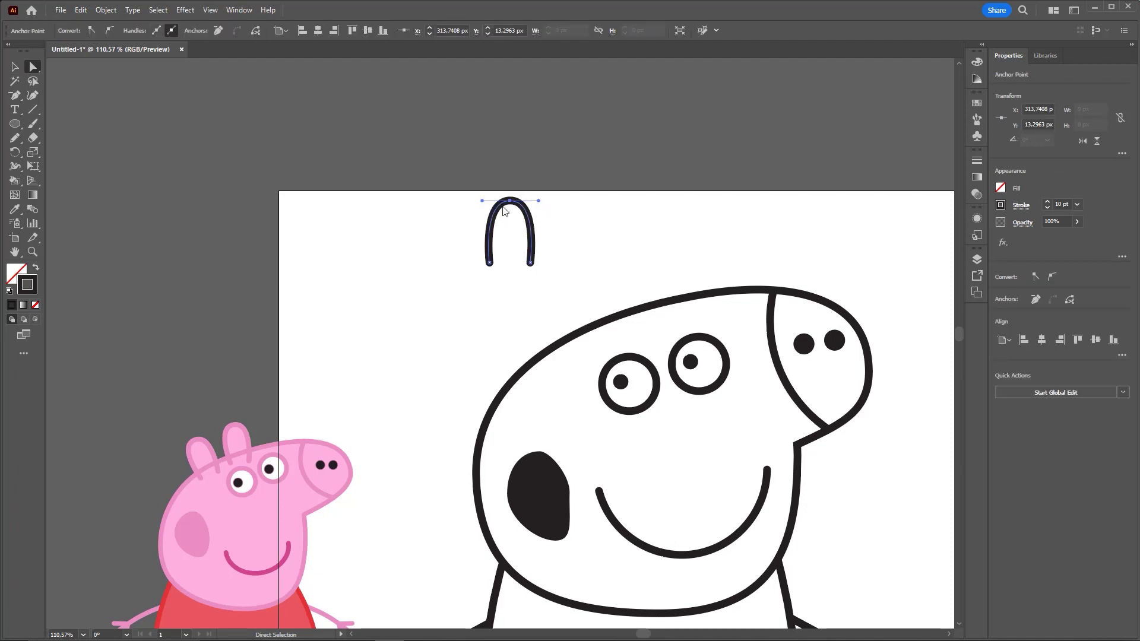
mouse_move(481, 201)
mouse_down()
mouse_move(543, 200)
mouse_move(616, 285)
mouse_move(636, 266)
mouse_up()
key(v)
click(585, 234)
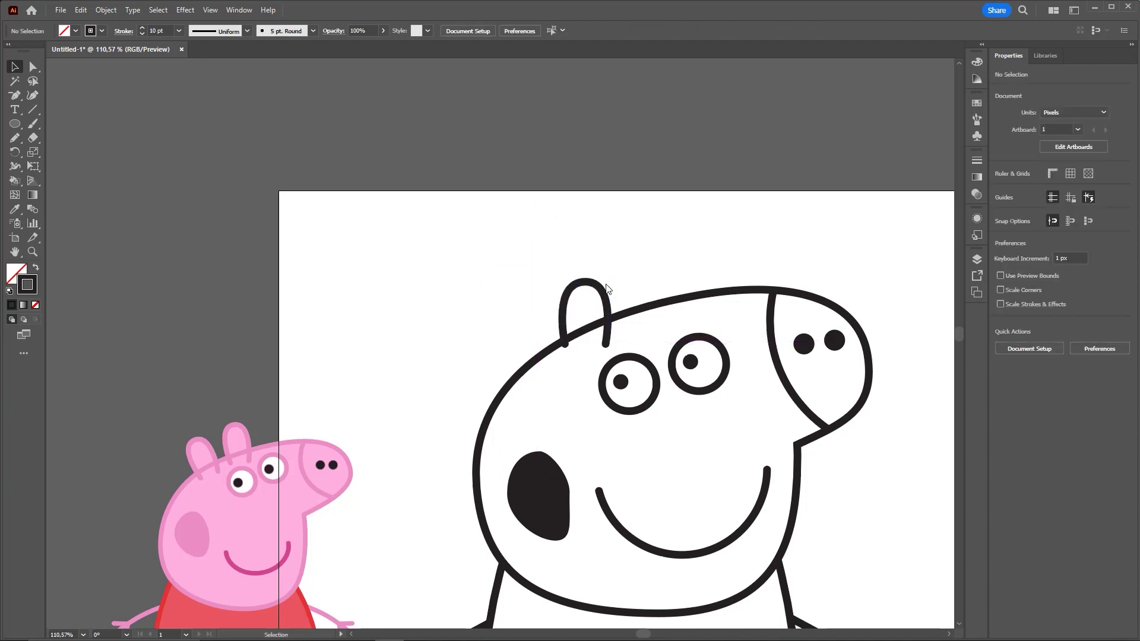
Step: Nudge the ear onto the head and place a duplicate ear to its right
click(636, 266)
scroll(570, 238, down, 1)
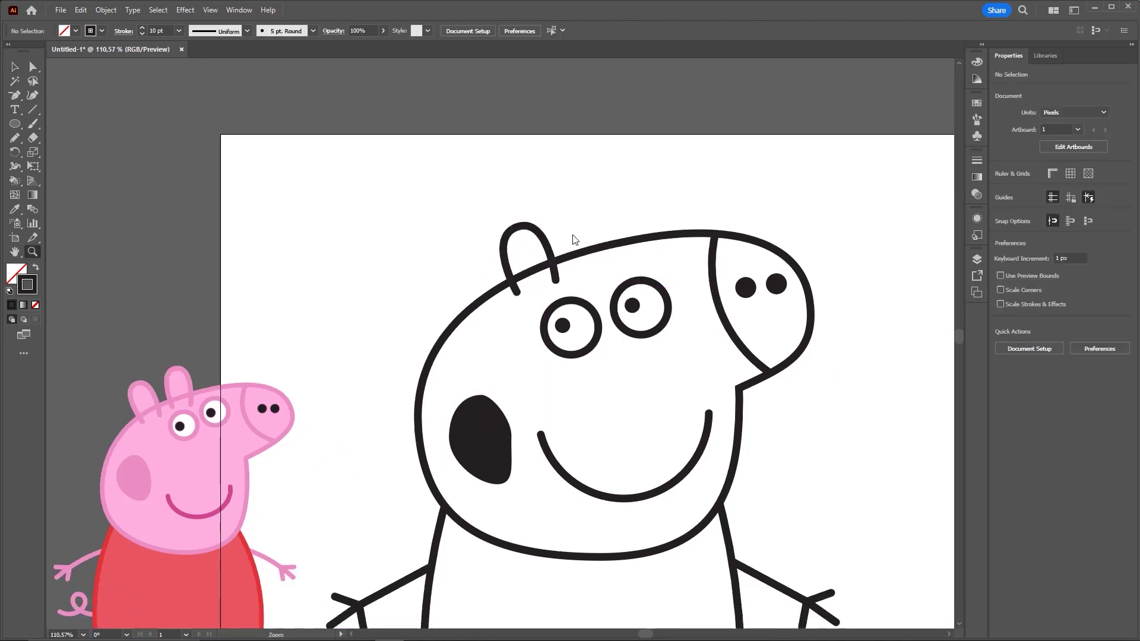
scroll(570, 237, down, 1)
scroll(546, 238, up, 1)
drag(543, 236, 541, 240)
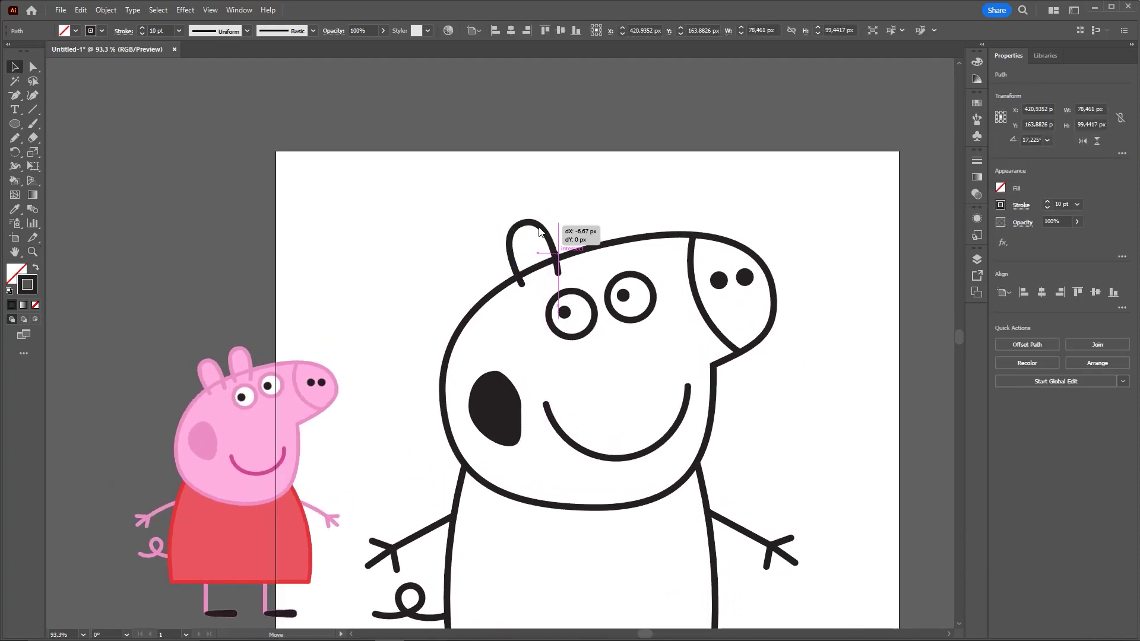
click(586, 219)
drag(557, 231, 614, 197)
click(653, 196)
Step: Move the right eye slightly up and to the right
scroll(719, 307, down, 3)
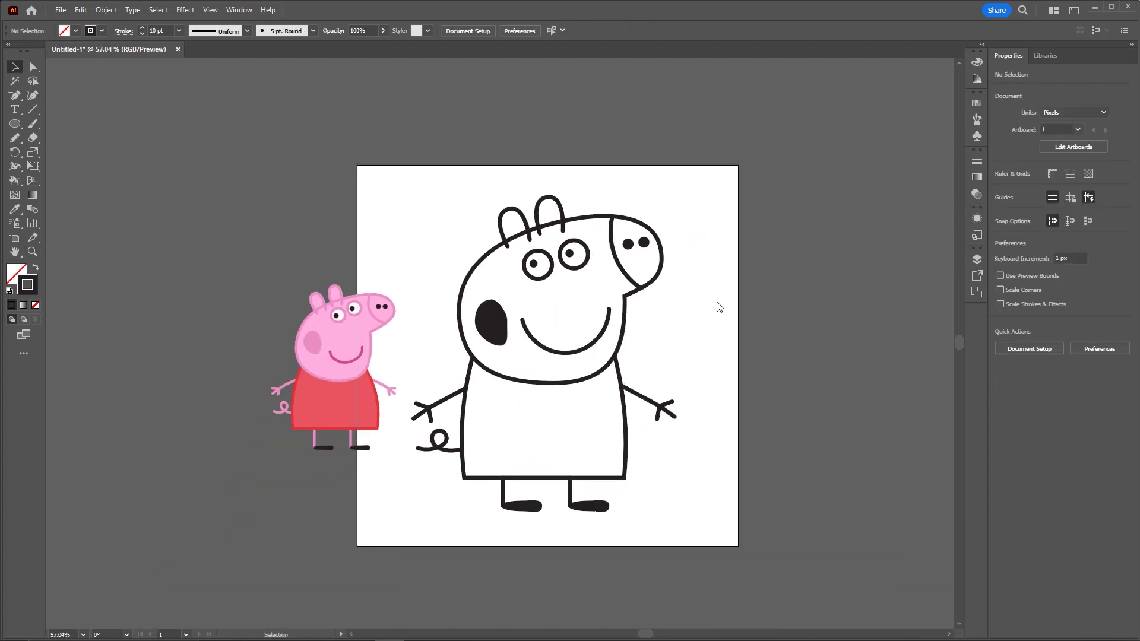
scroll(720, 255, up, 1)
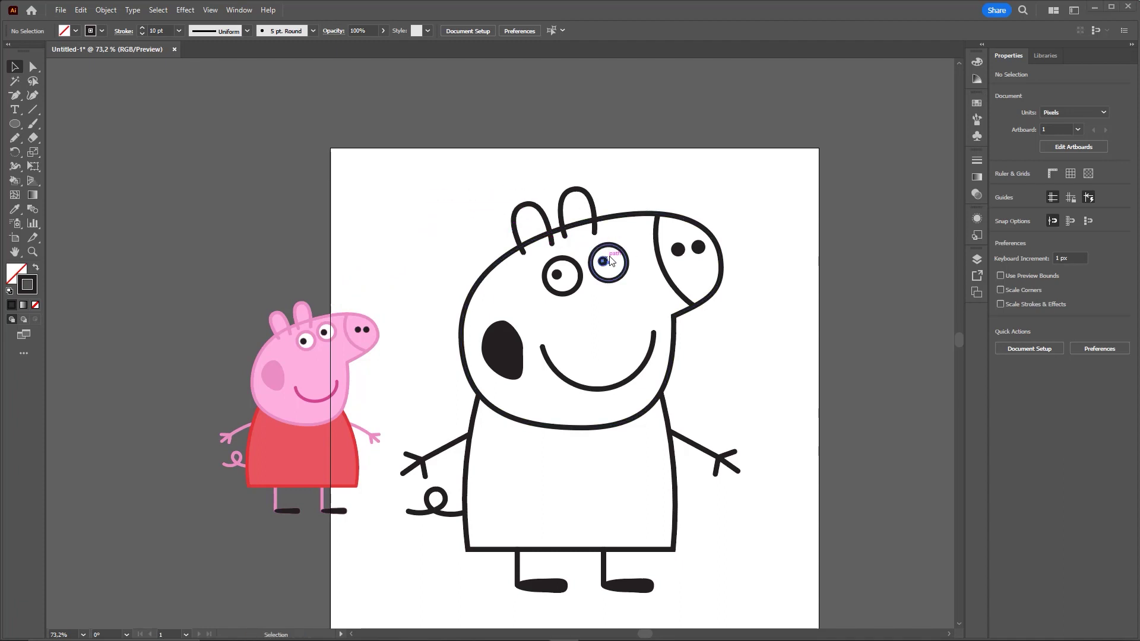
mouse_move(607, 262)
mouse_down()
mouse_move(610, 253)
mouse_move(563, 263)
mouse_up()
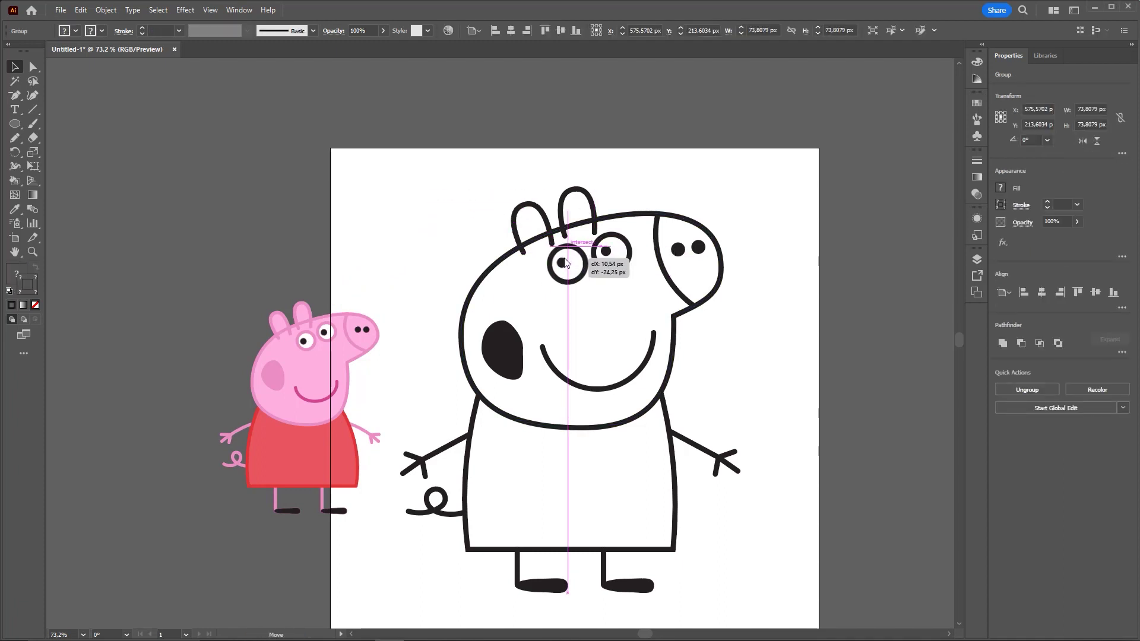
click(681, 178)
key(z)
alt+click(673, 269)
Step: Move the black cheek spot slightly up and to the left
key(v)
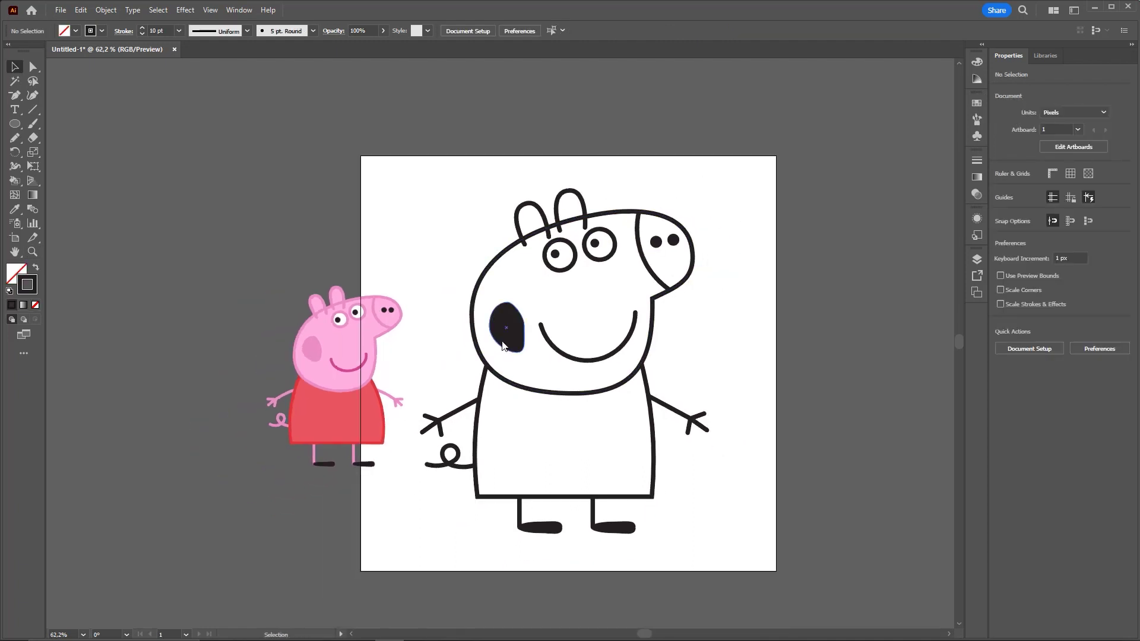
drag(503, 346, 499, 335)
click(763, 331)
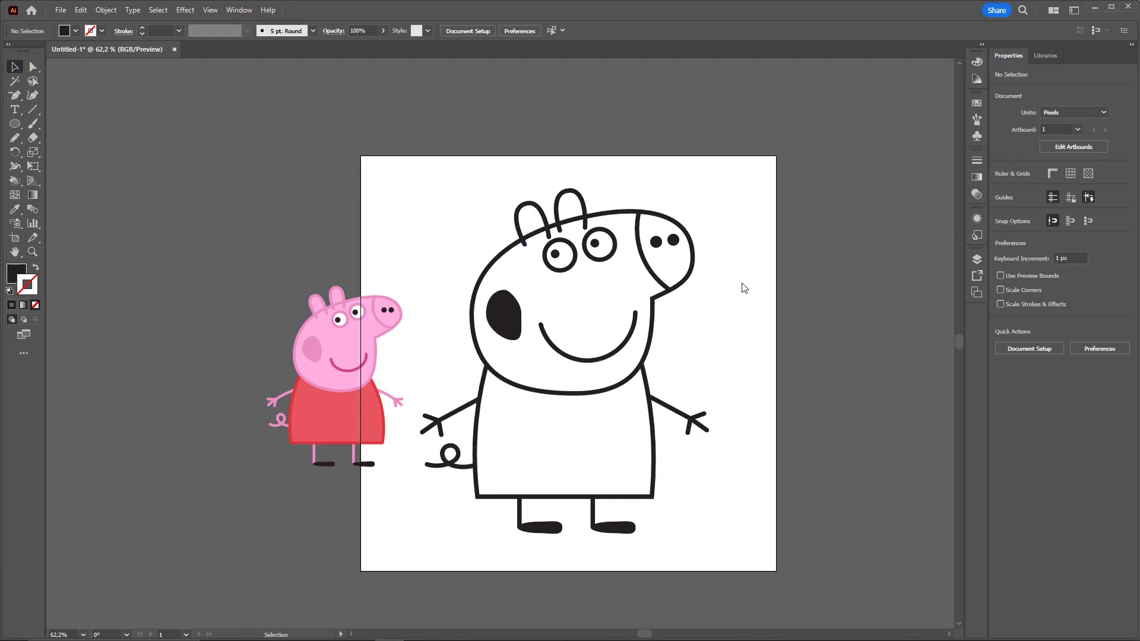
scroll(628, 339, up, 1)
scroll(591, 313, up, 1)
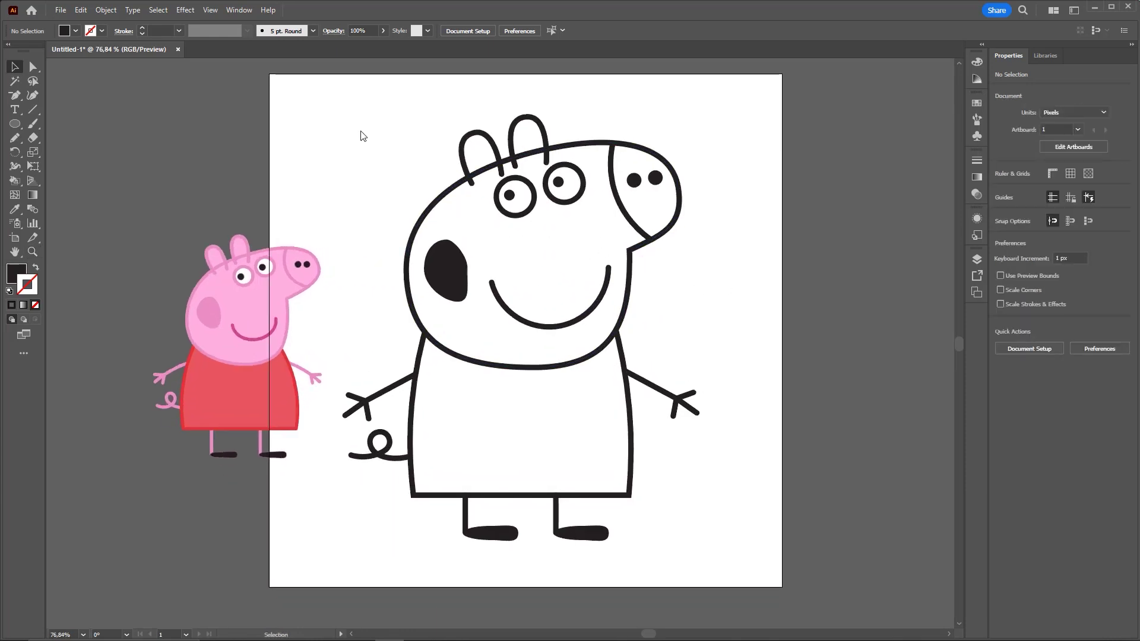
Step: Select every part of the pig and set the stroke colour to hex EB8EC5
drag(361, 134, 711, 484)
click(769, 482)
key(ctrl+a)
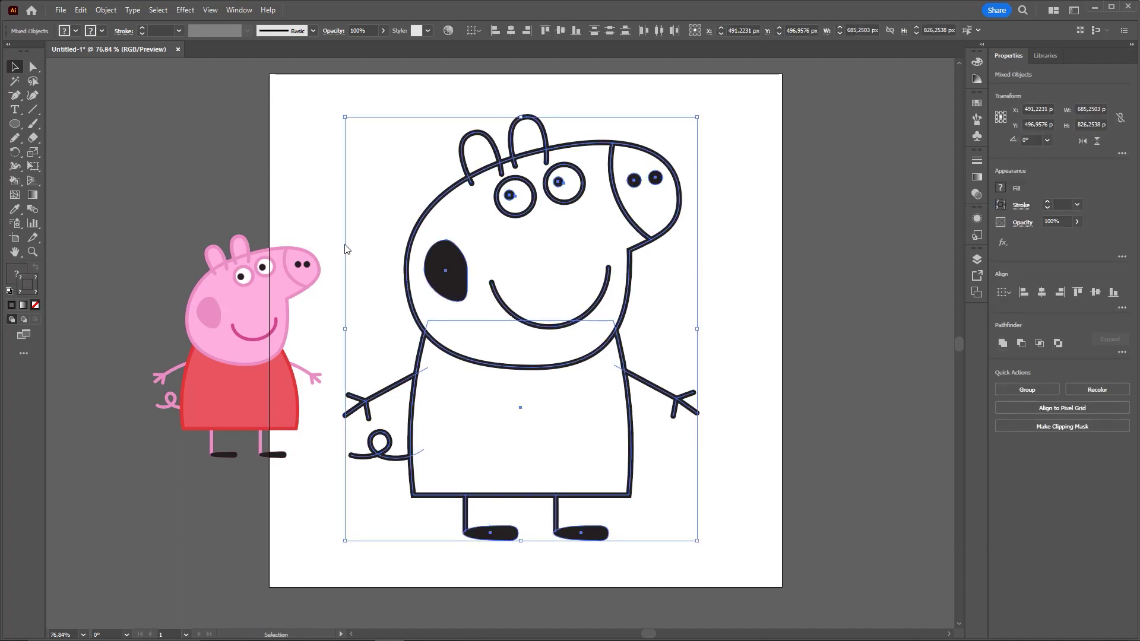
key(a)
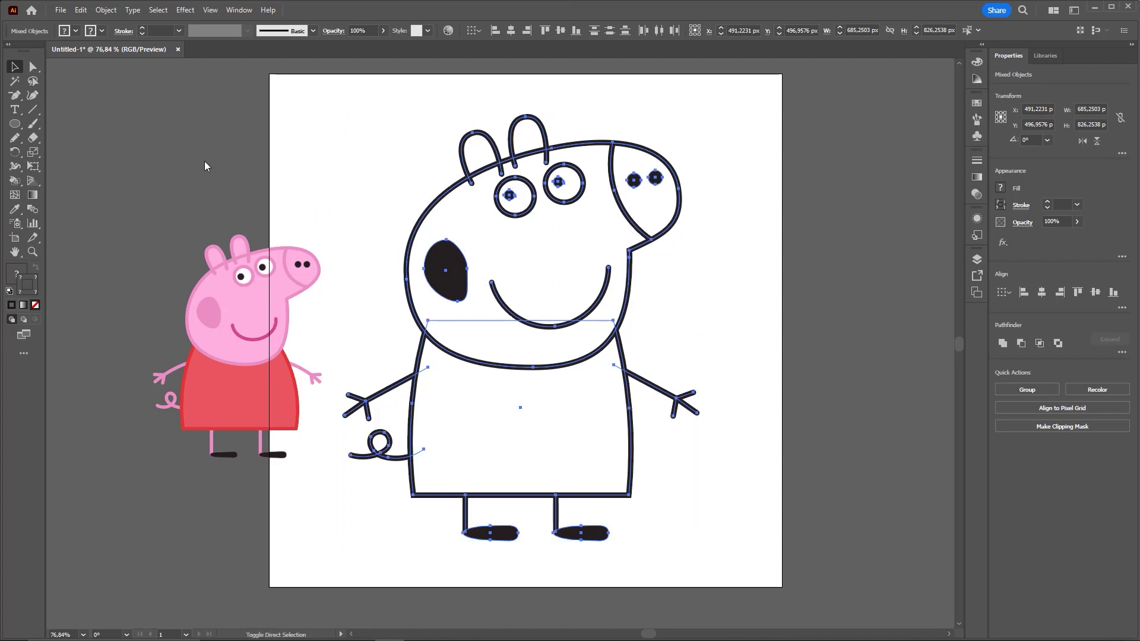
double_click(27, 285)
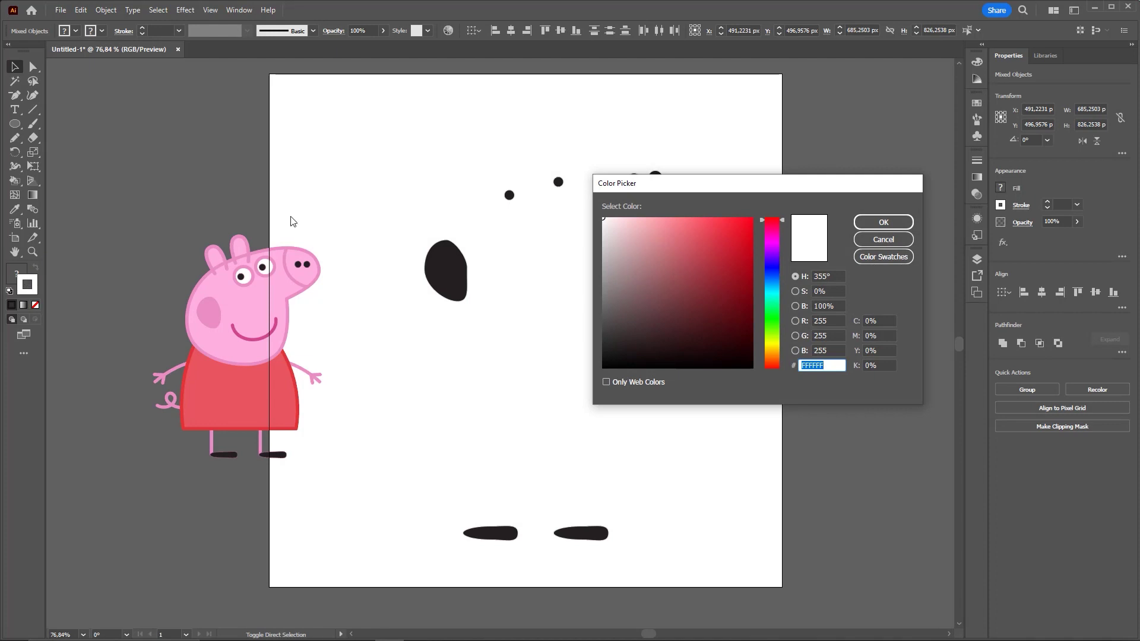
drag(701, 183, 720, 168)
text(EB8EC5)
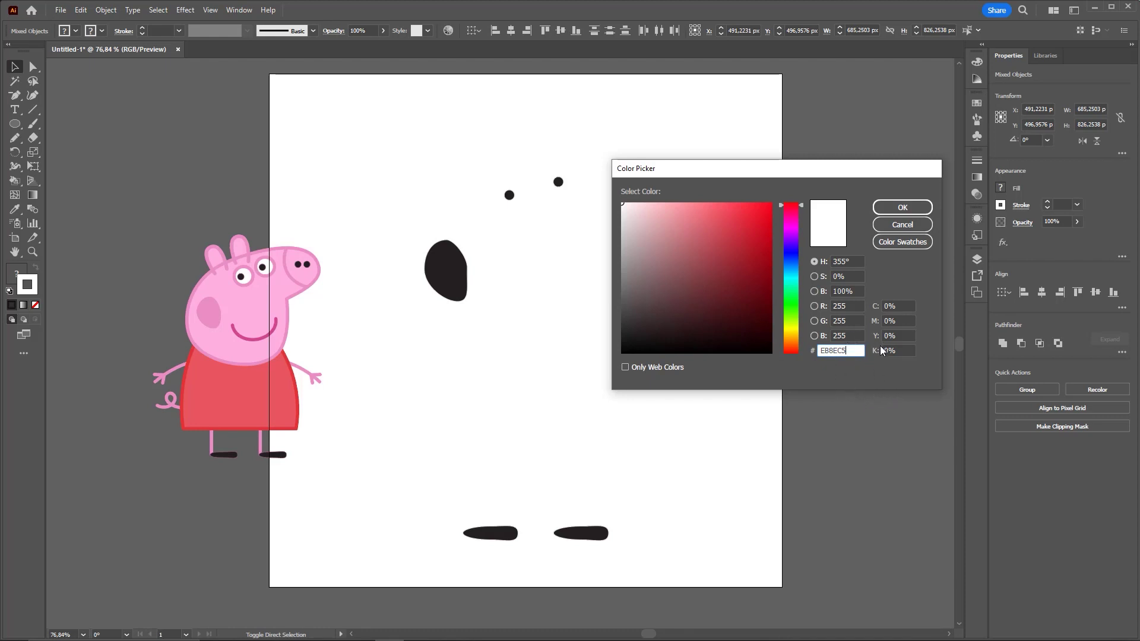
drag(785, 167, 760, 167)
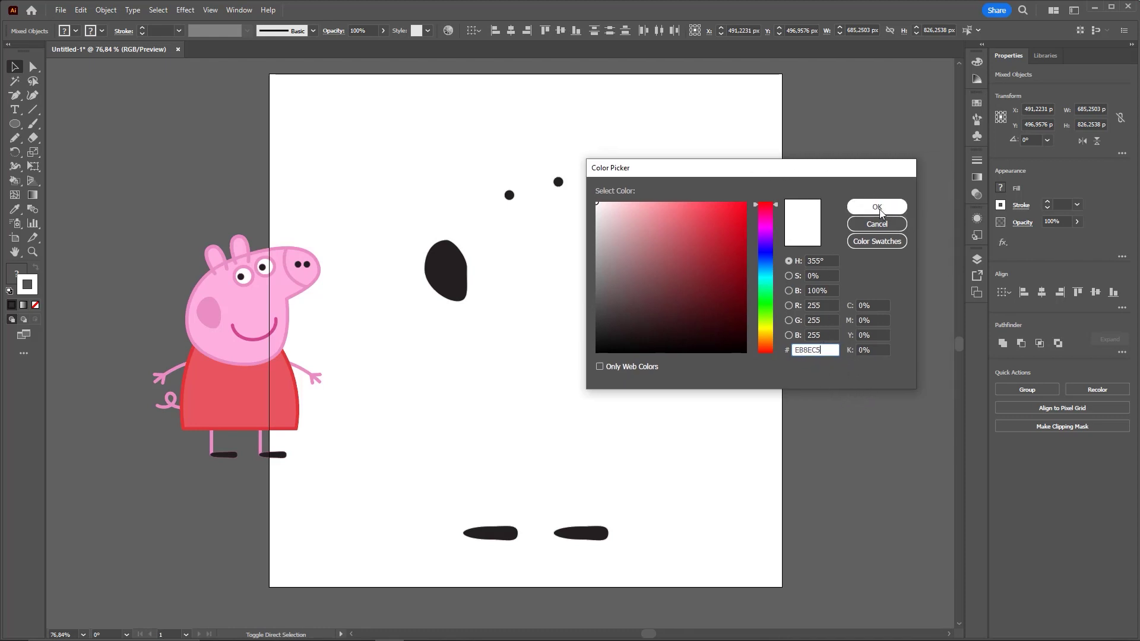
click(878, 208)
click(754, 280)
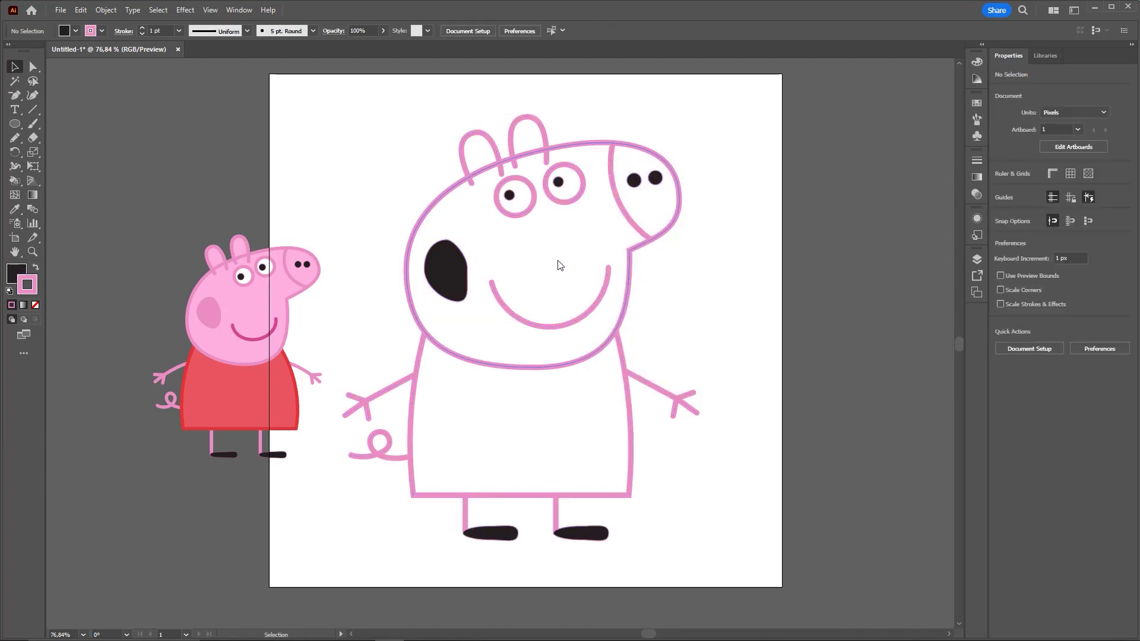
Step: Zoom in and select the black cheek spot's path
key(z)
drag(558, 261, 678, 321)
scroll(642, 289, up, 3)
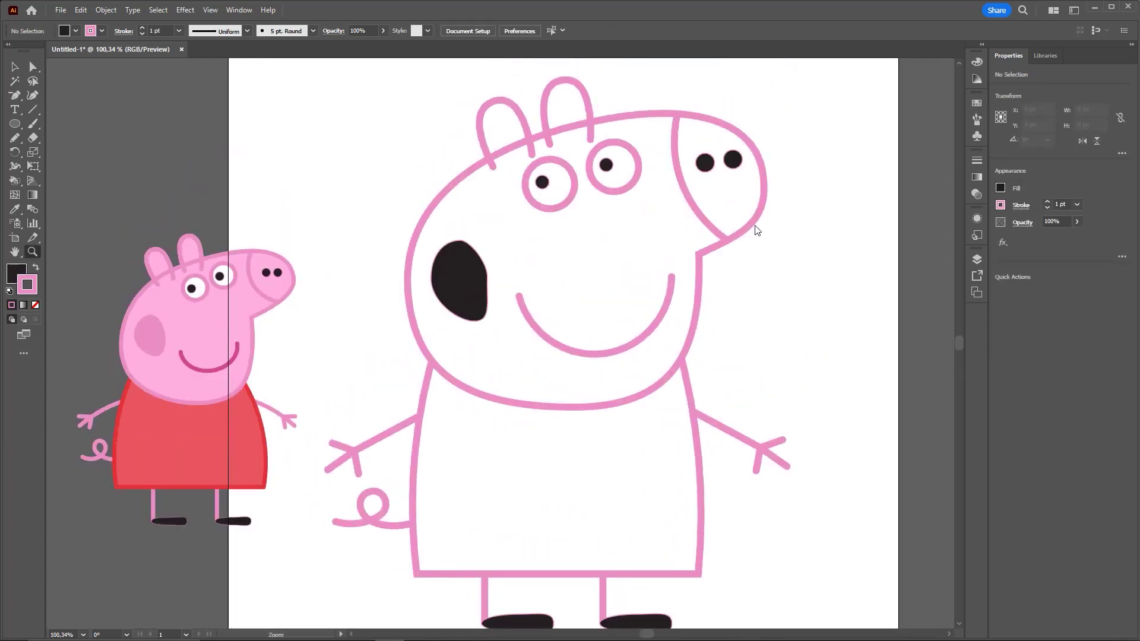
scroll(598, 265, up, 2)
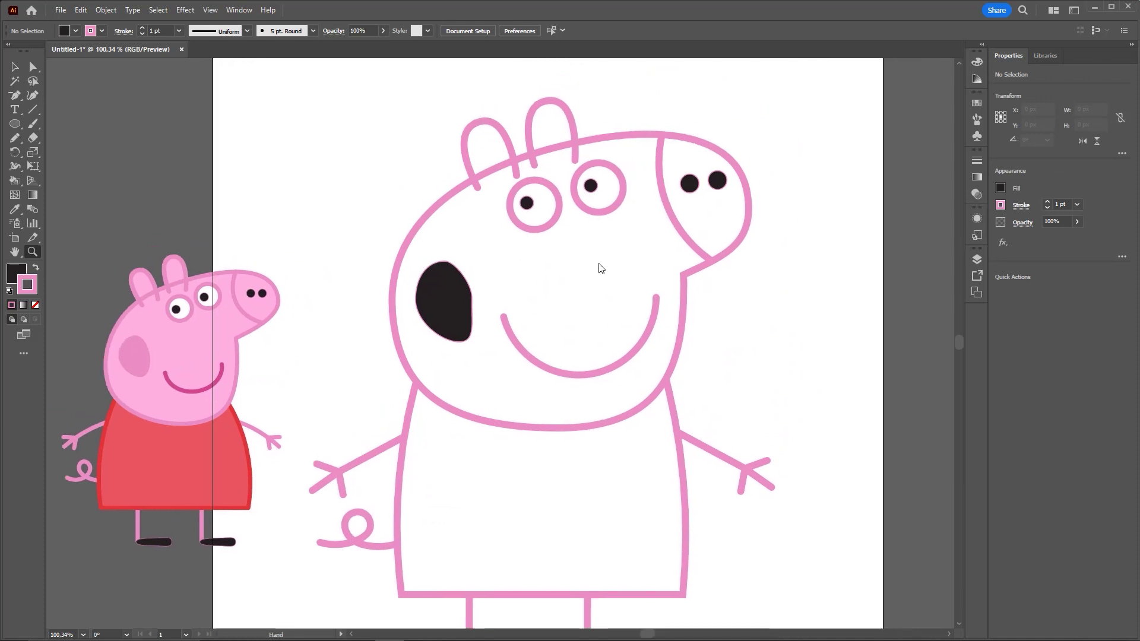
drag(445, 316, 661, 363)
key(v)
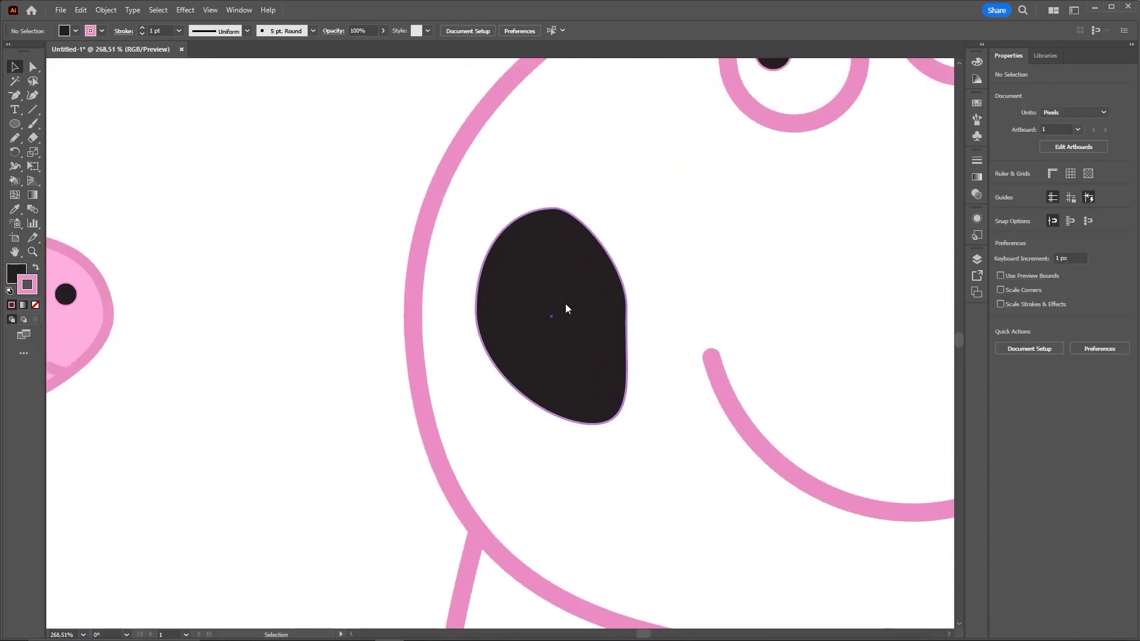
click(565, 304)
scroll(573, 307, right, 3)
scroll(422, 294, down, 1)
click(380, 294)
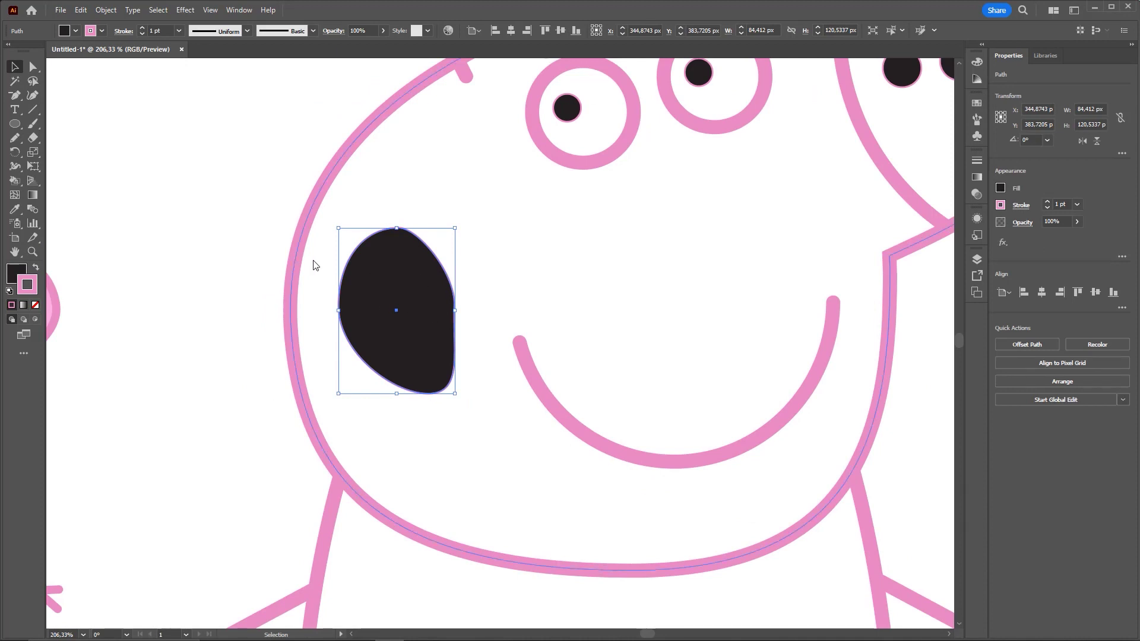
key(a)
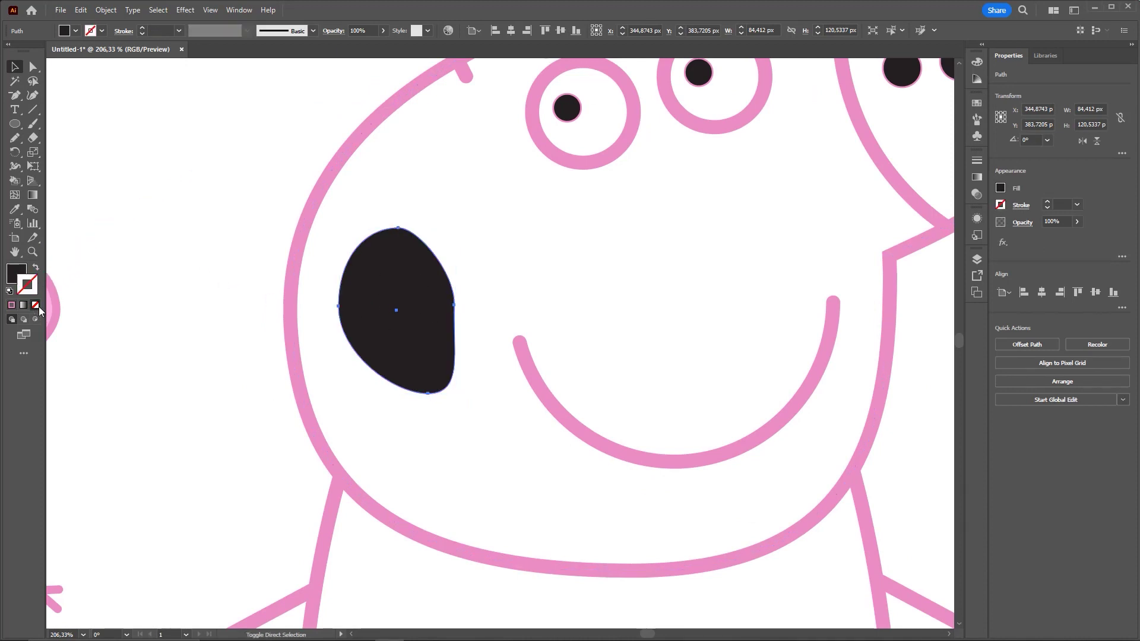
scroll(586, 183, up, 3)
scroll(586, 183, right, 3)
Step: Select the eye group and both nostril shapes
click(416, 262)
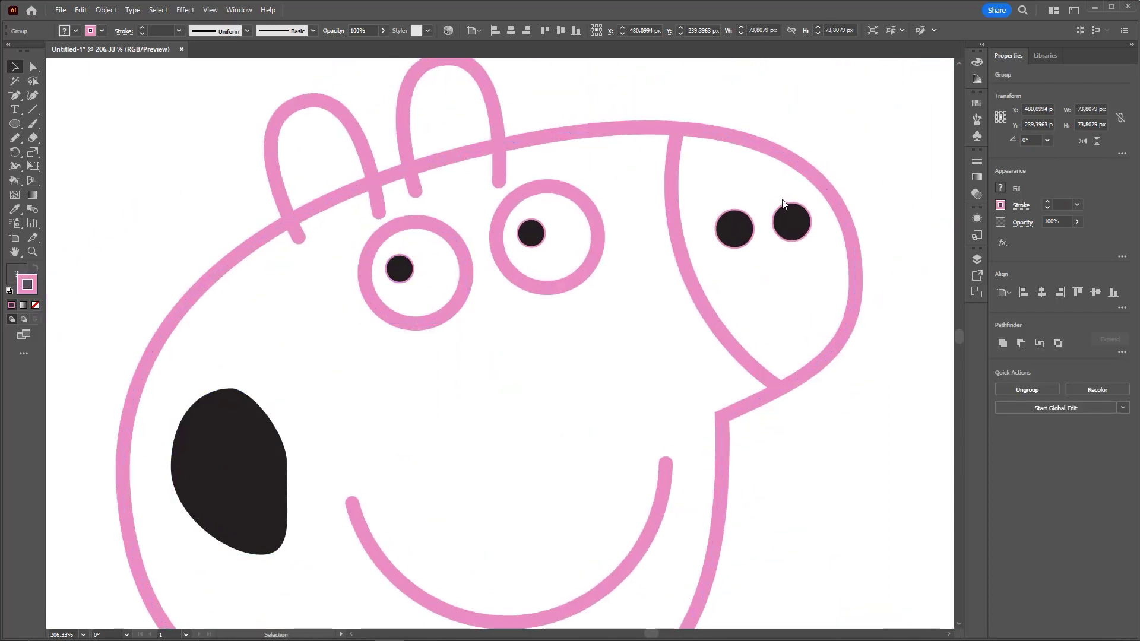
click(735, 229)
shift+click(792, 221)
scroll(521, 311, down, 10)
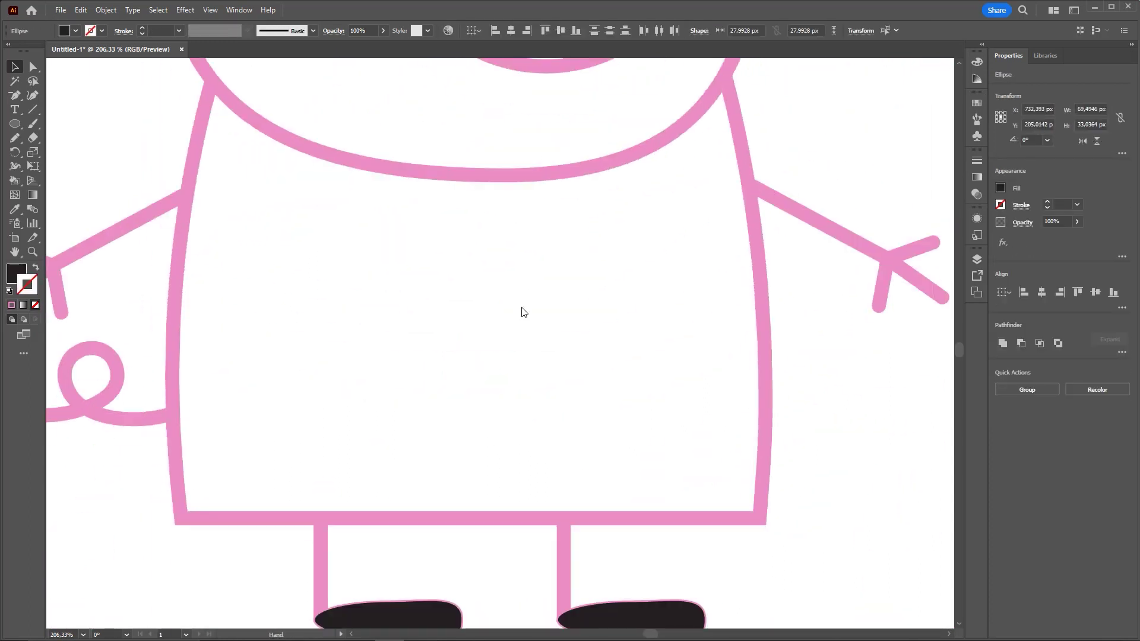
scroll(493, 351, down, 5)
Step: Try selecting the legs and feet, undoing an accidental leg move
click(416, 341)
shift+click(669, 332)
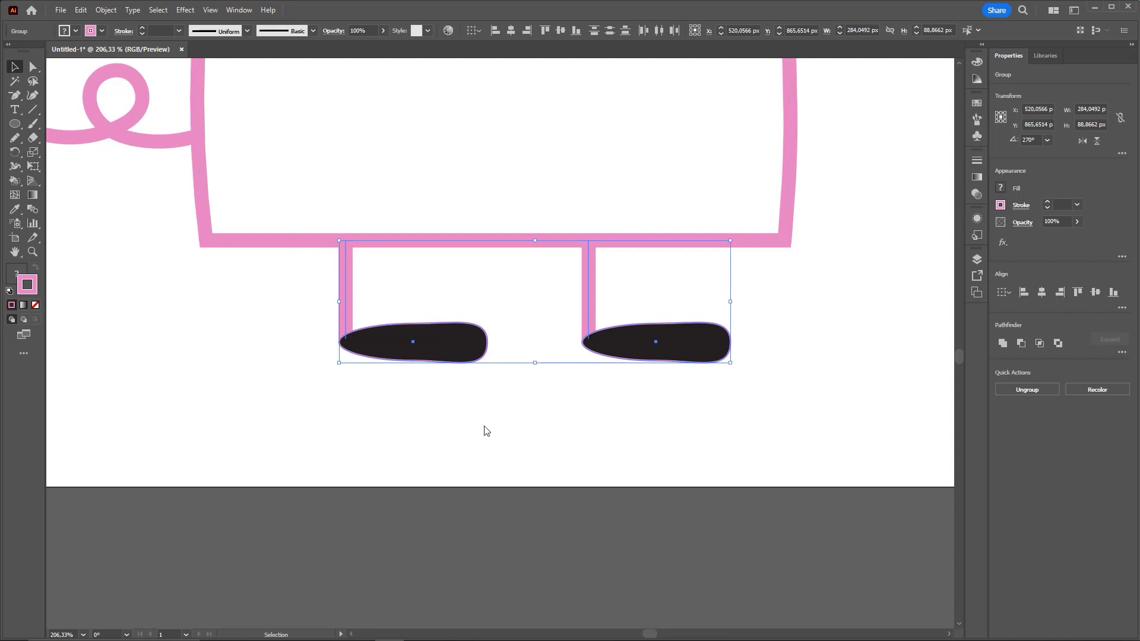
click(481, 356)
click(505, 379)
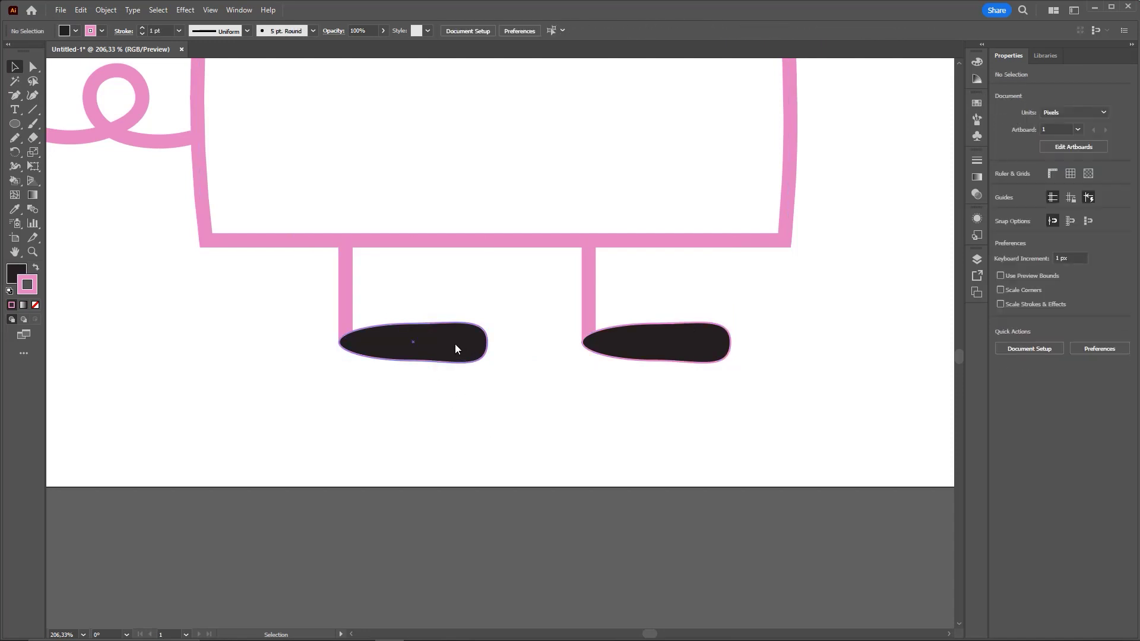
drag(455, 344, 392, 434)
key(ctrl+z)
scroll(520, 355, up, 2)
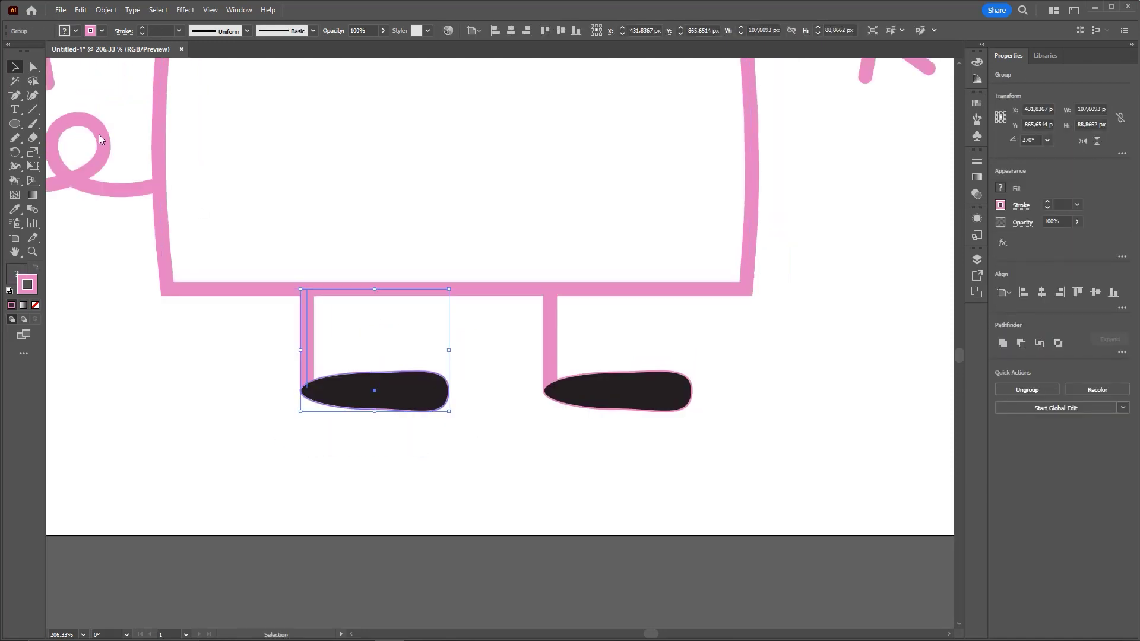
click(34, 68)
key(ctrl+shift+a)
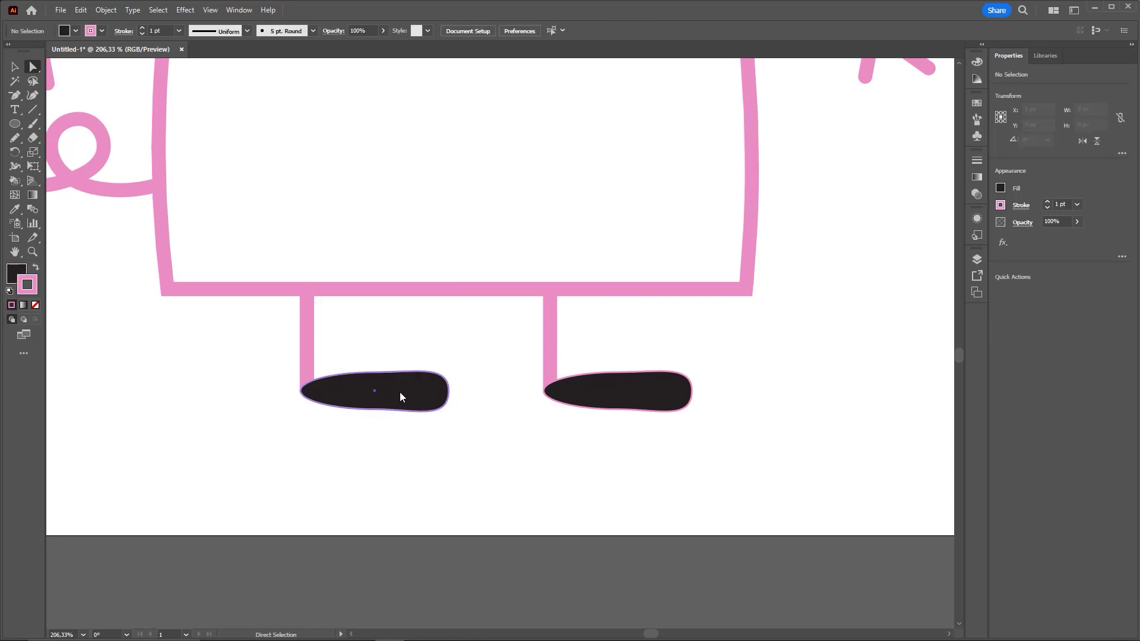
Step: Select both feet and both pupils with Direct Selection and set their stroke to None
click(401, 392)
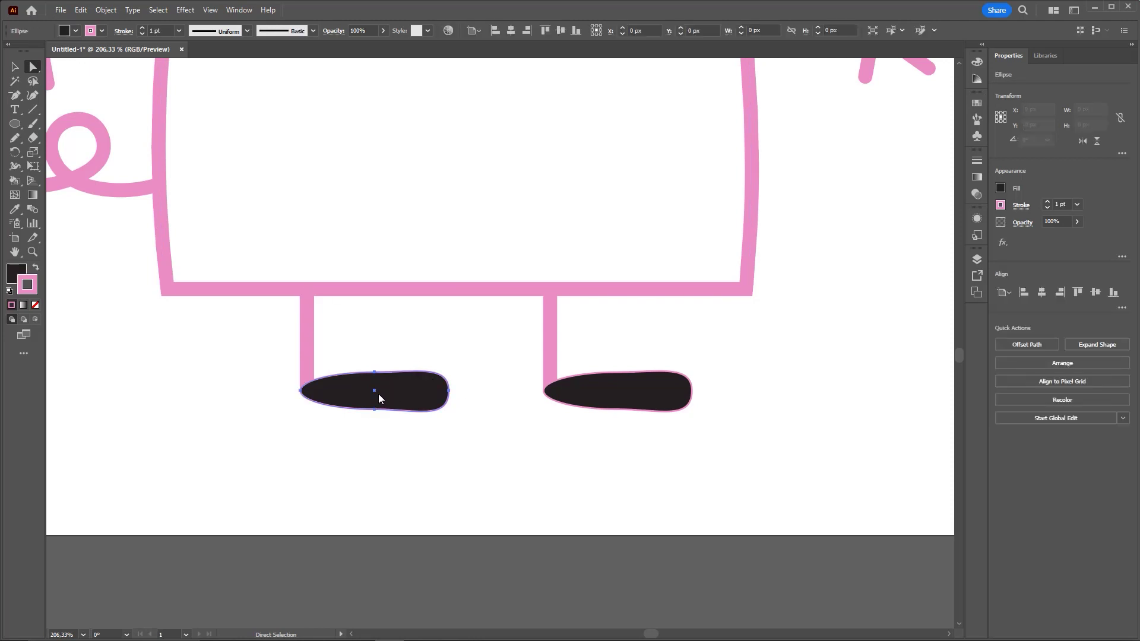
shift+click(649, 394)
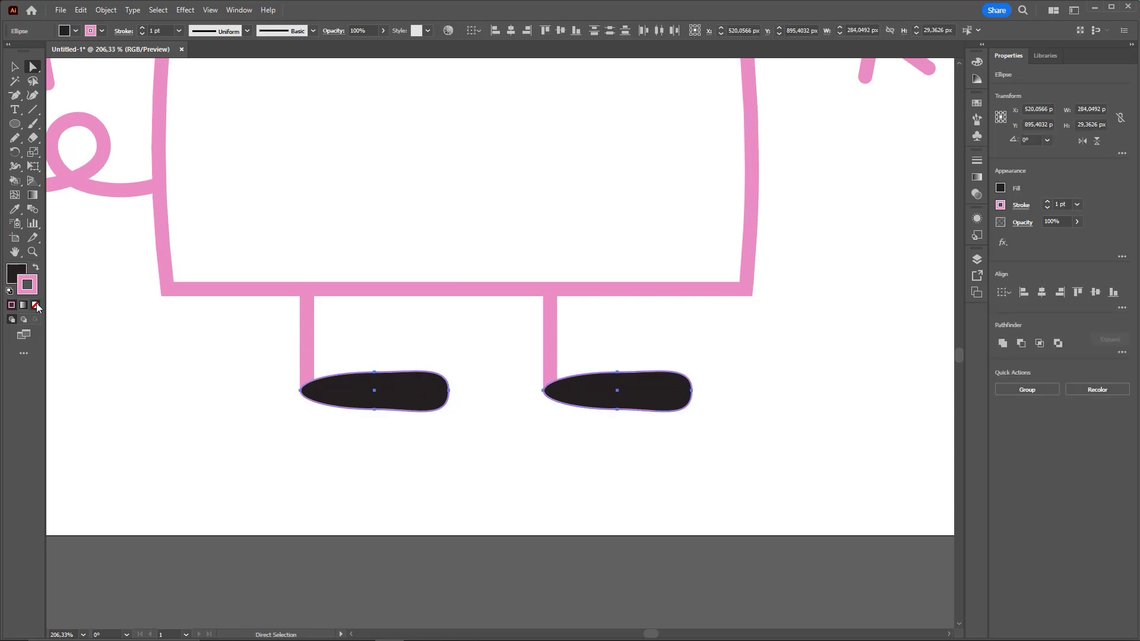
scroll(550, 476, up, 5)
scroll(530, 242, up, 5)
scroll(458, 331, up, 3)
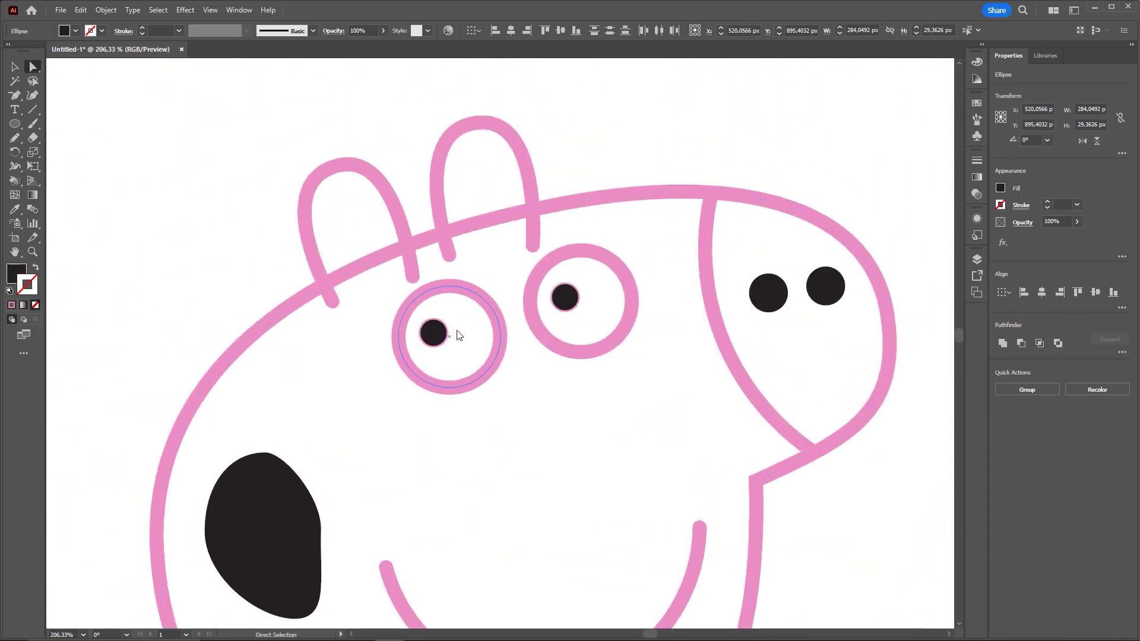
click(434, 335)
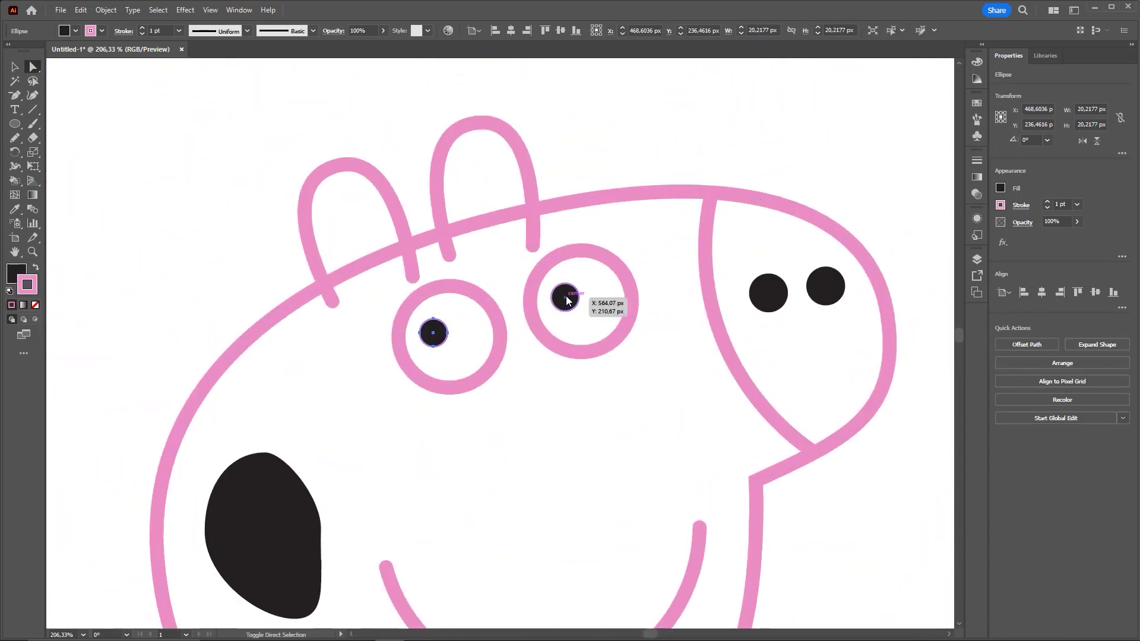
shift+click(565, 297)
click(35, 304)
Step: Recolour the pig's torso outline stroke to red E13438 so it reads as a dress
key(z)
scroll(163, 272, down, 5)
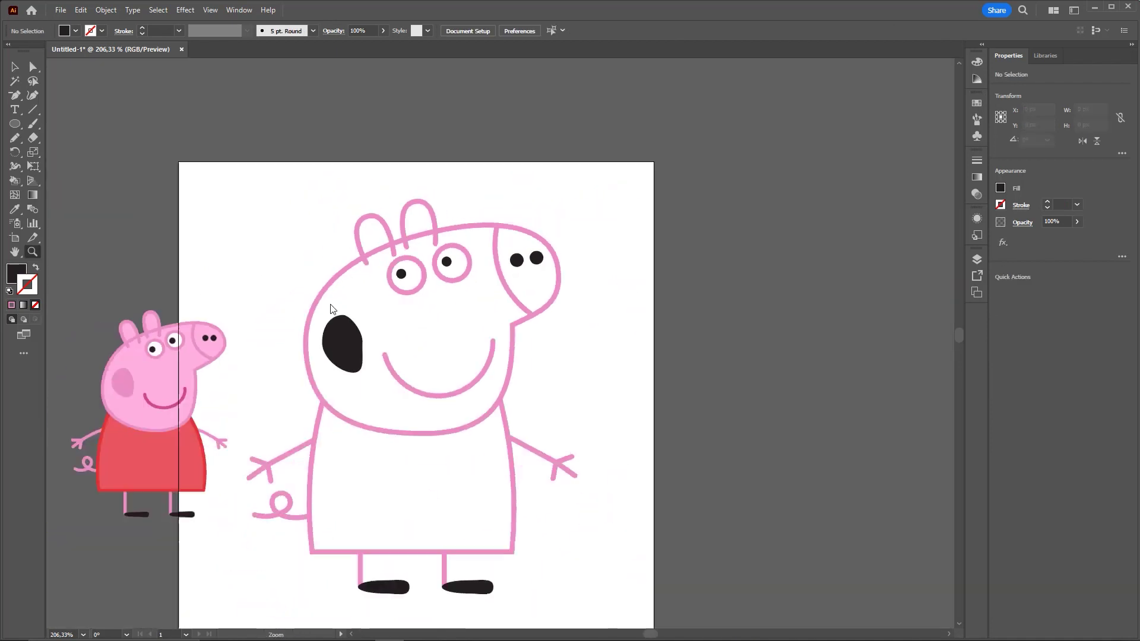
key(v)
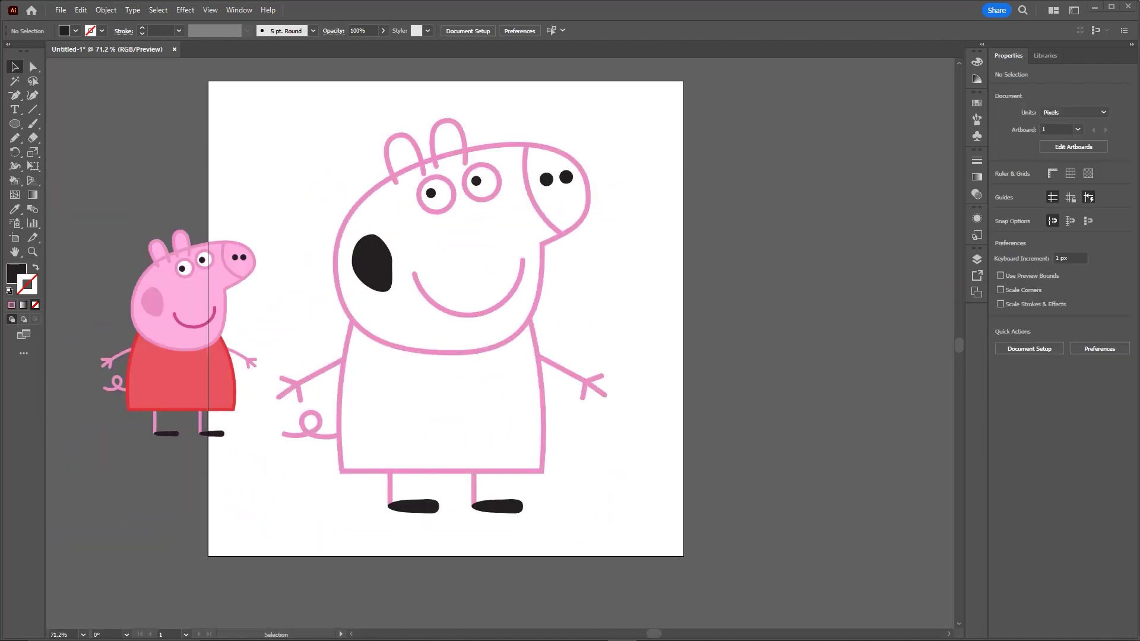
scroll(546, 347, down, 1)
click(532, 351)
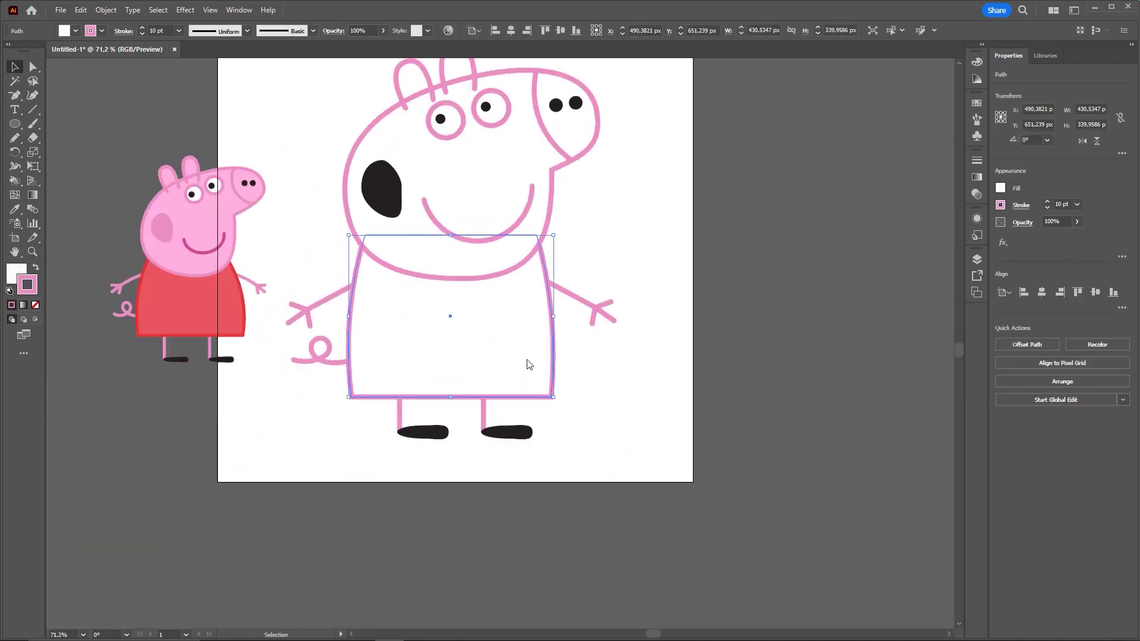
key(a)
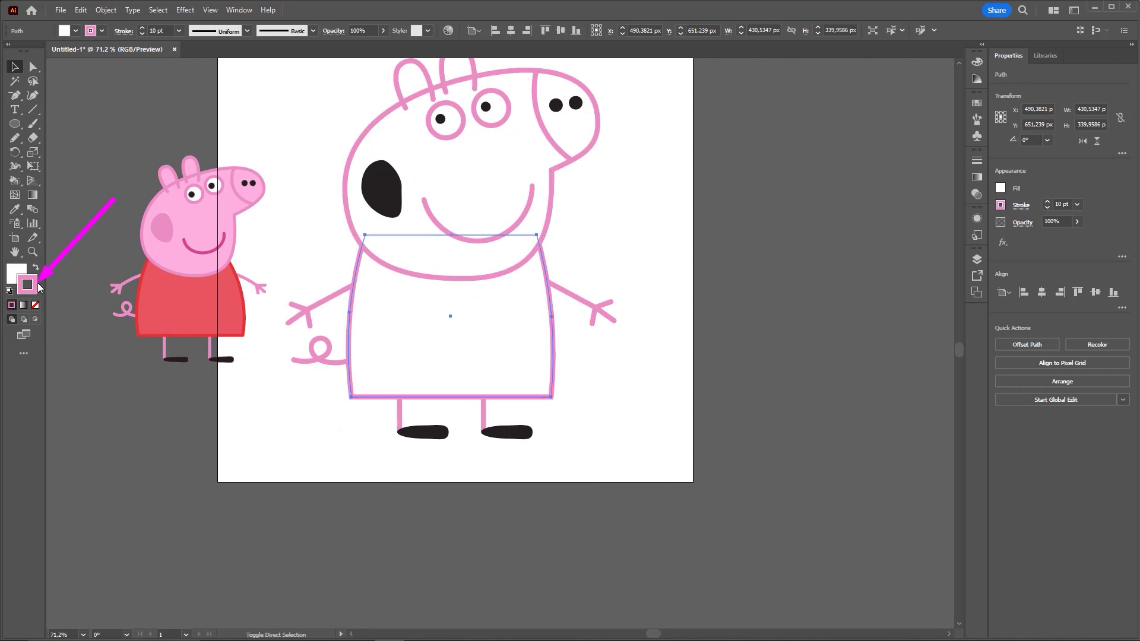
double_click(35, 286)
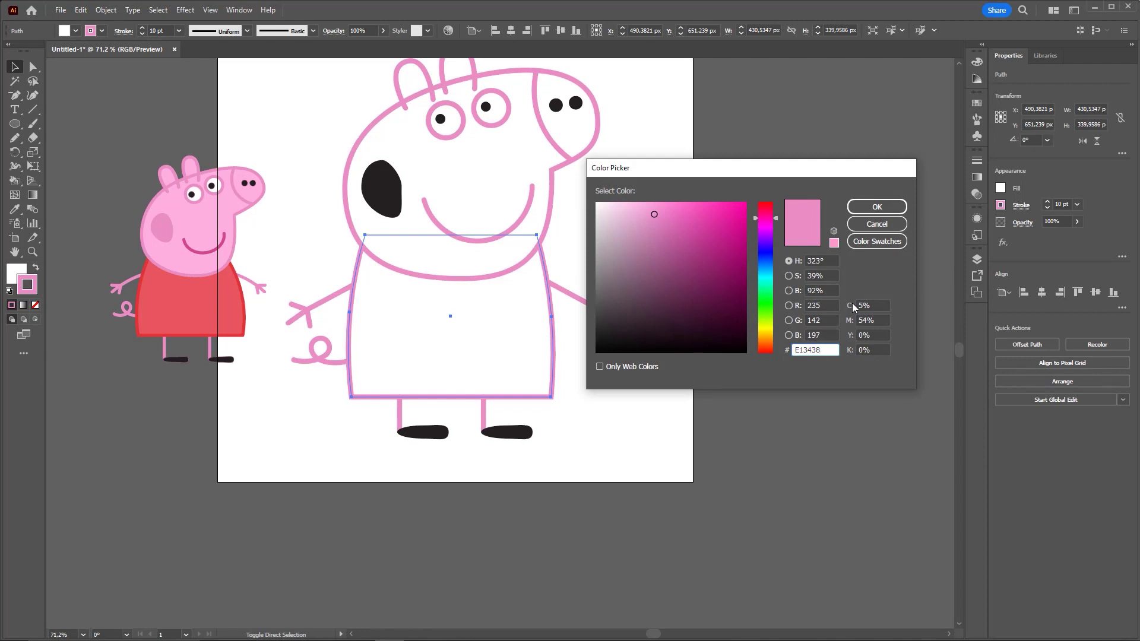
drag(778, 172, 794, 142)
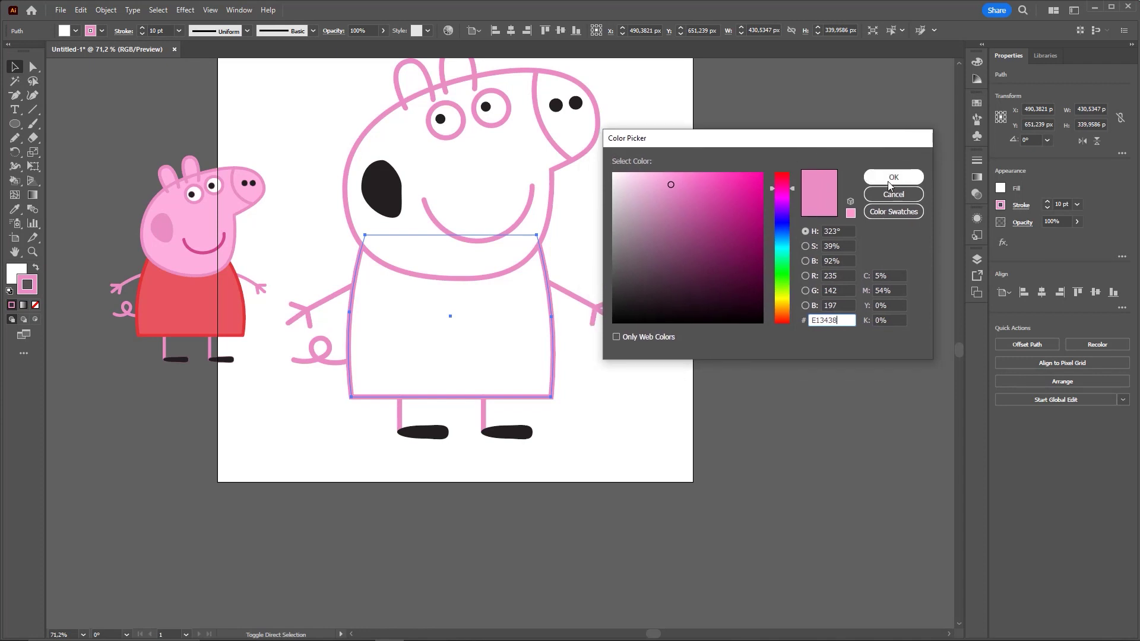
click(889, 179)
click(667, 269)
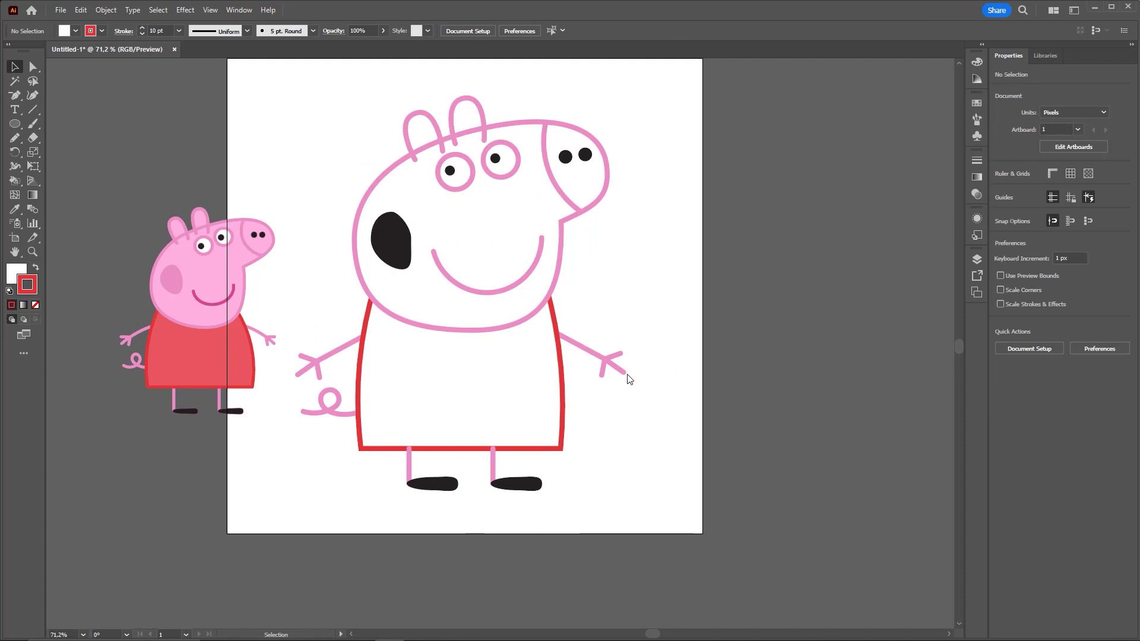
Step: Send the legs and shoes group behind the pig's body
scroll(484, 404, up, 3)
drag(385, 445, 606, 440)
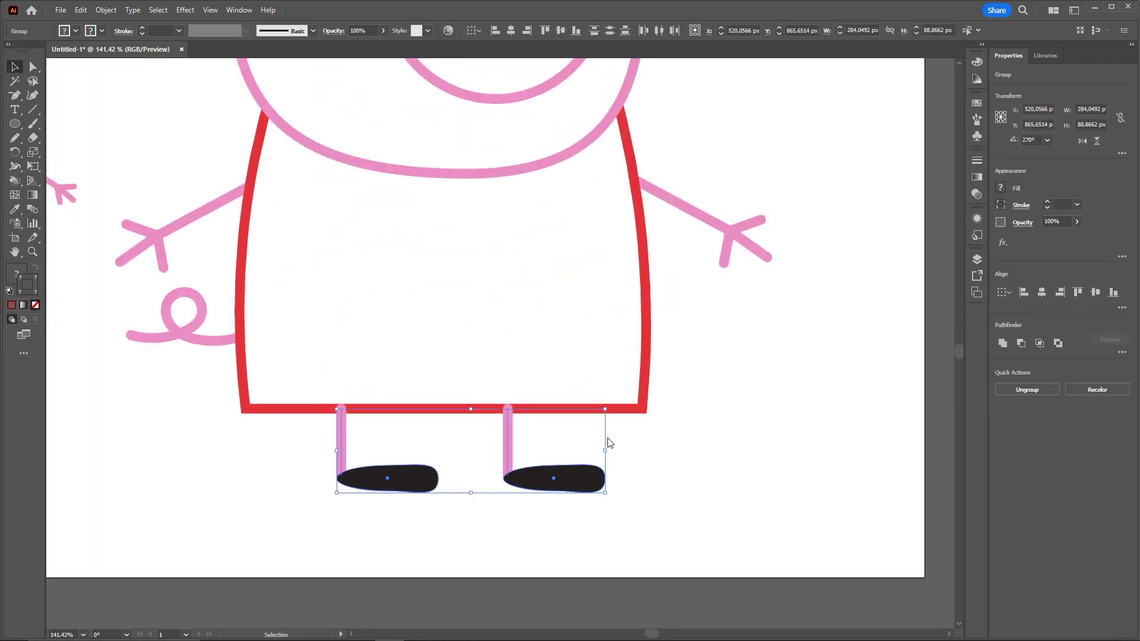
click(397, 485)
right_click(397, 485)
mouse_move(428, 418)
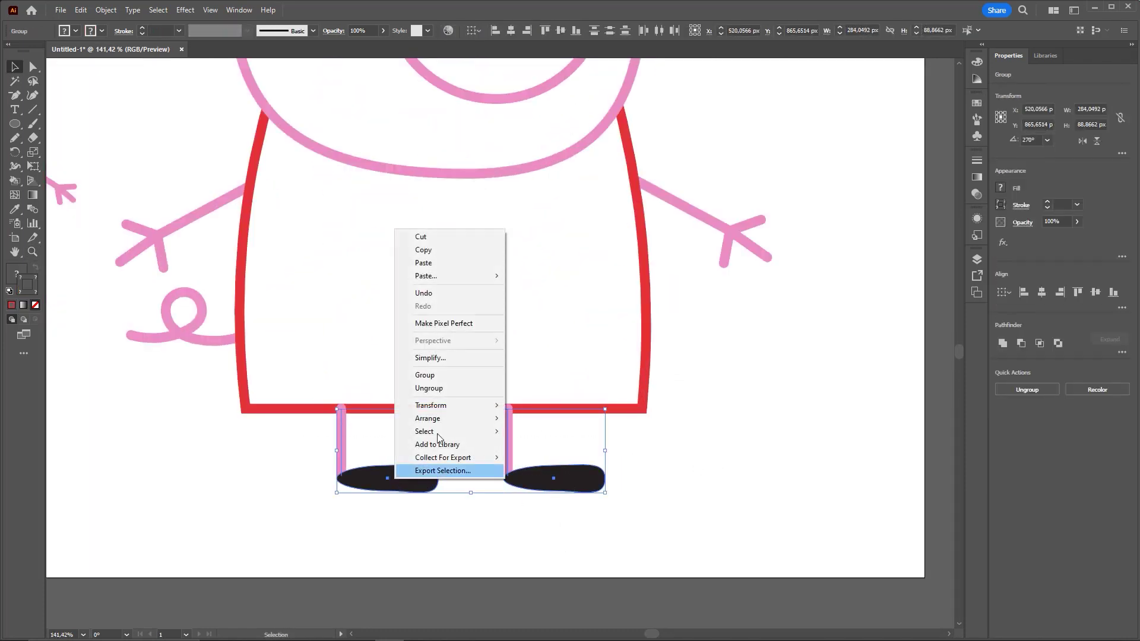
click(553, 462)
Step: Recolour the smile line stroke a darker magenta-pink
key(z)
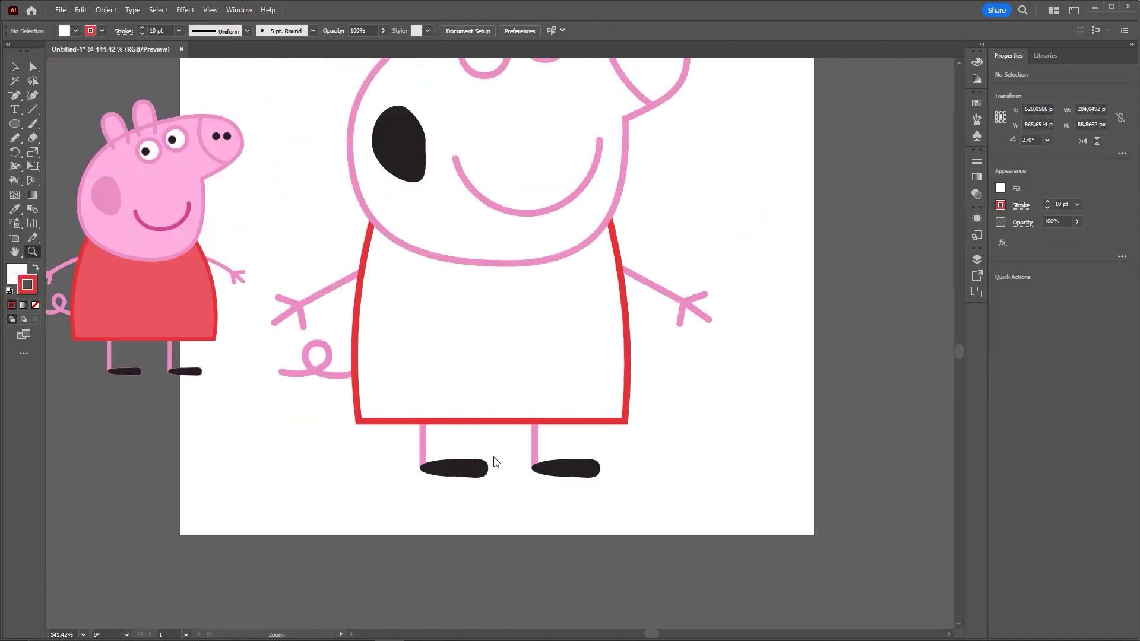
drag(801, 248, 671, 285)
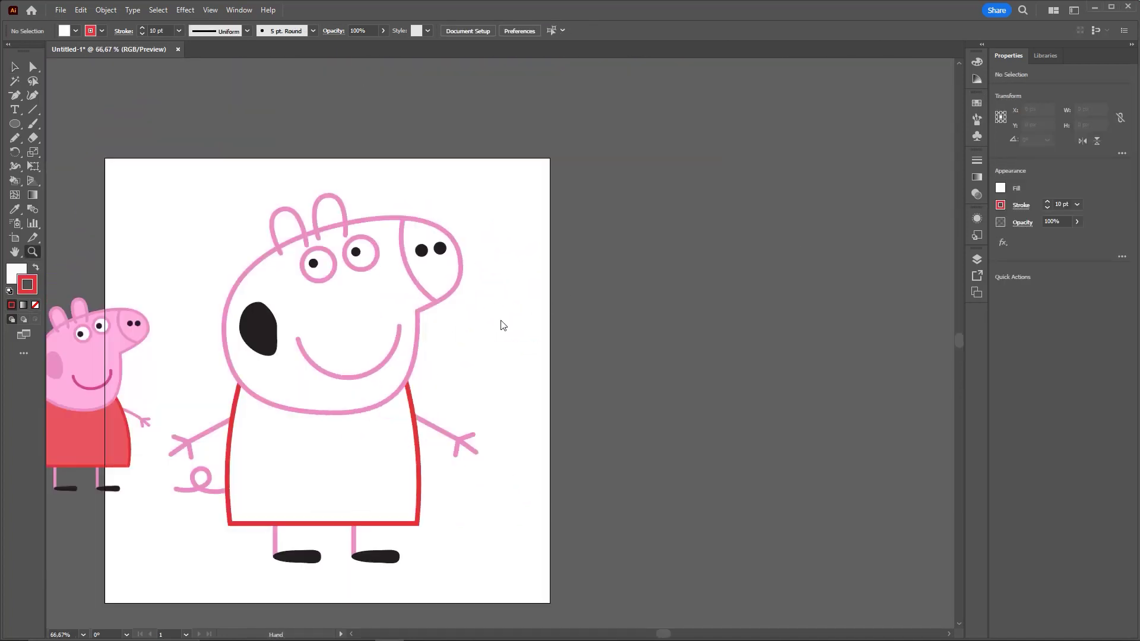
key(v)
drag(502, 323, 766, 272)
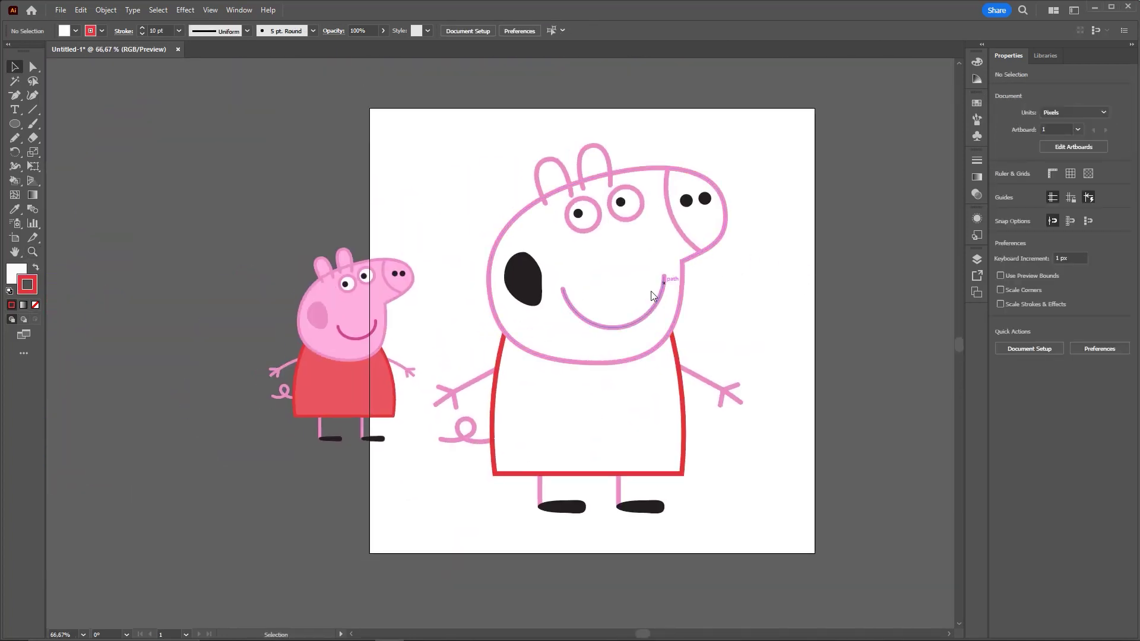
click(622, 326)
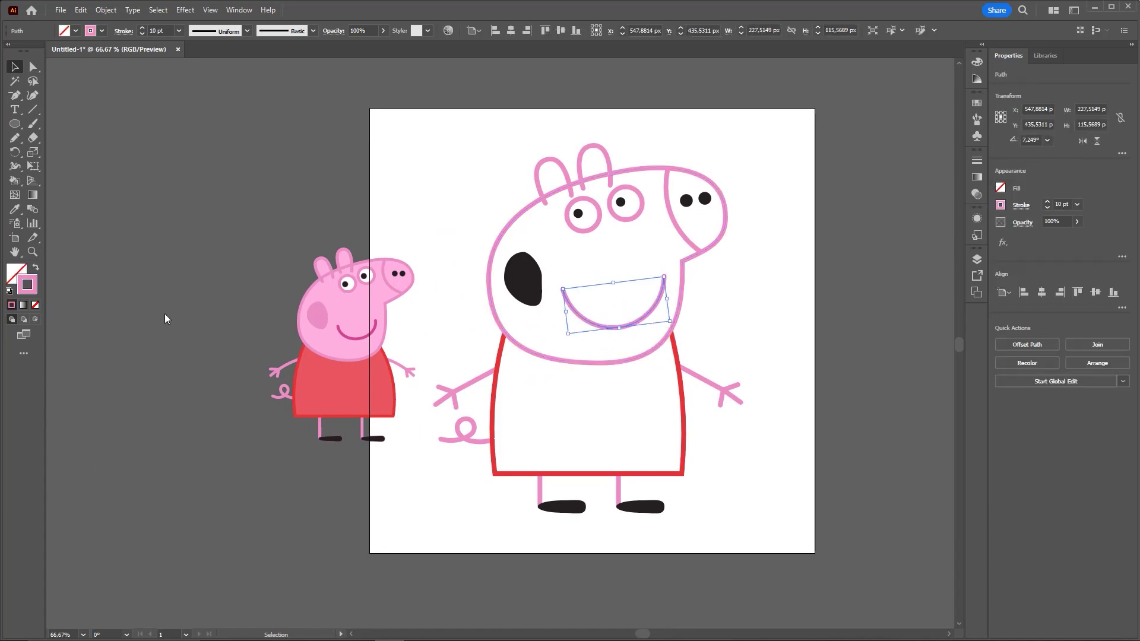
double_click(23, 285)
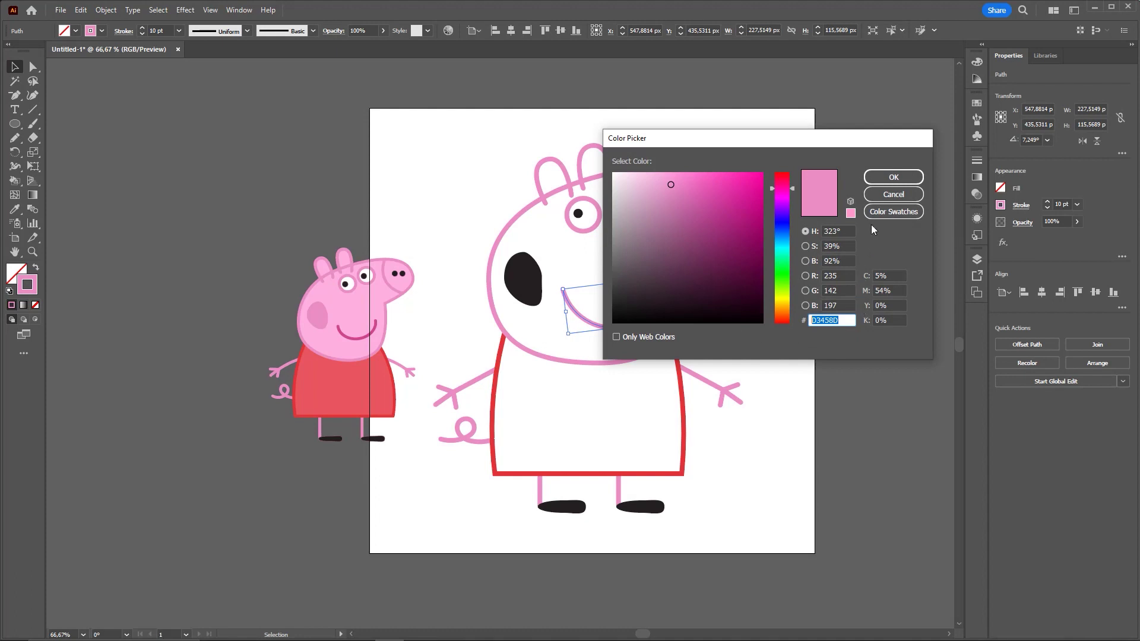
click(885, 177)
Step: Clear the selection and zoom out to view the whole page
key(ctrl+shift+a)
key(ctrl+0)
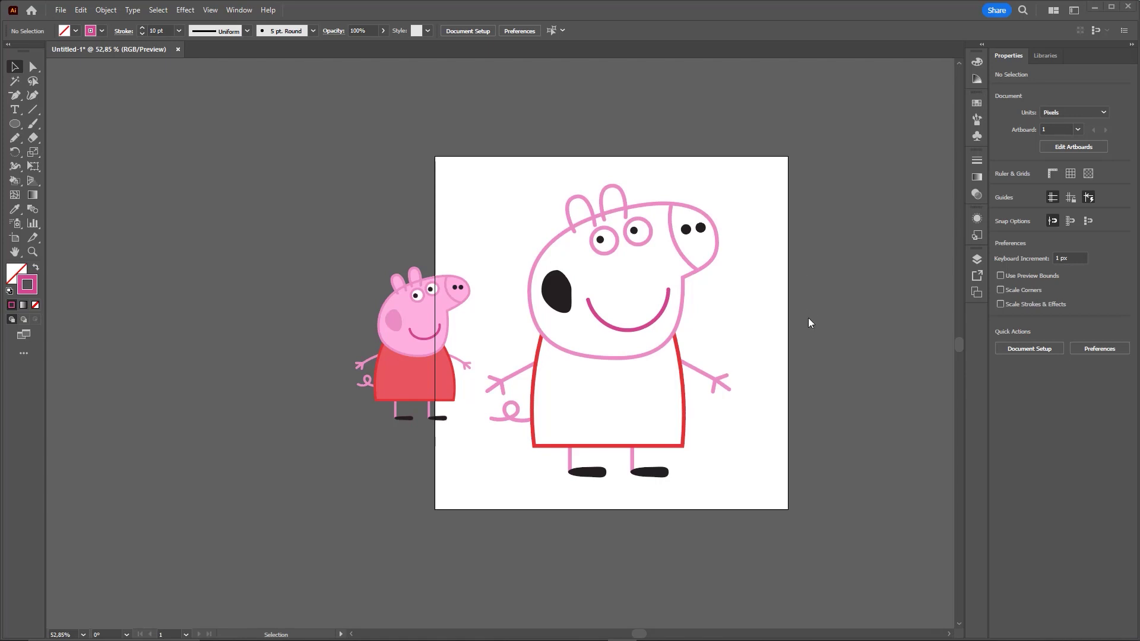
scroll(746, 313, up, 1)
scroll(708, 338, up, 4)
Step: Fill the pig's cheek shape with light pink EB8EC5 instead of black
scroll(711, 257, up, 1)
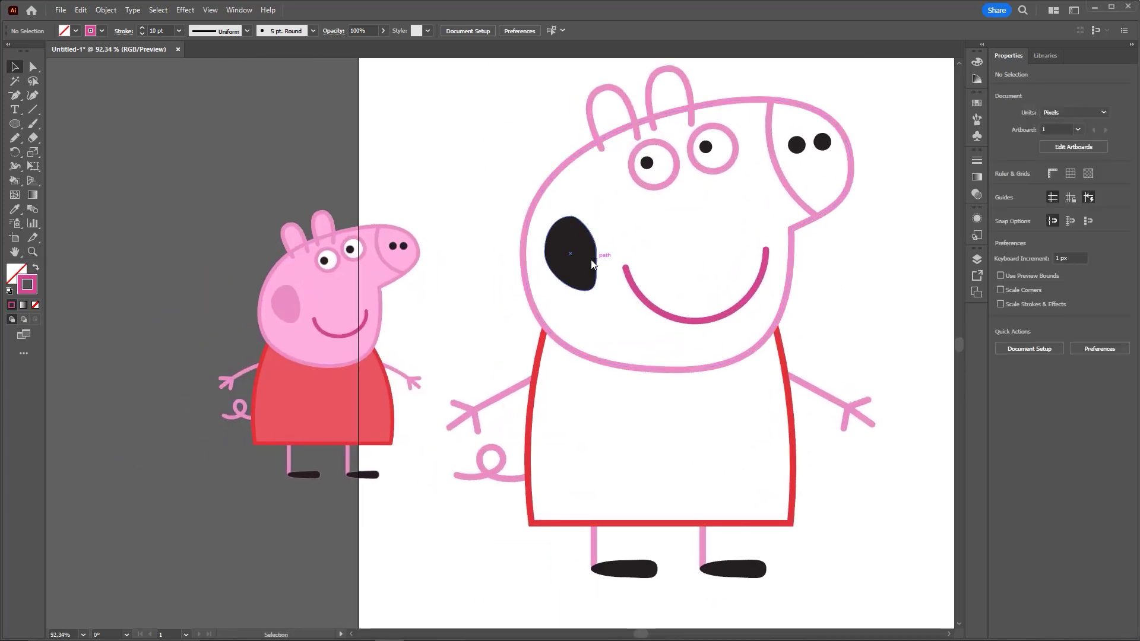
click(580, 262)
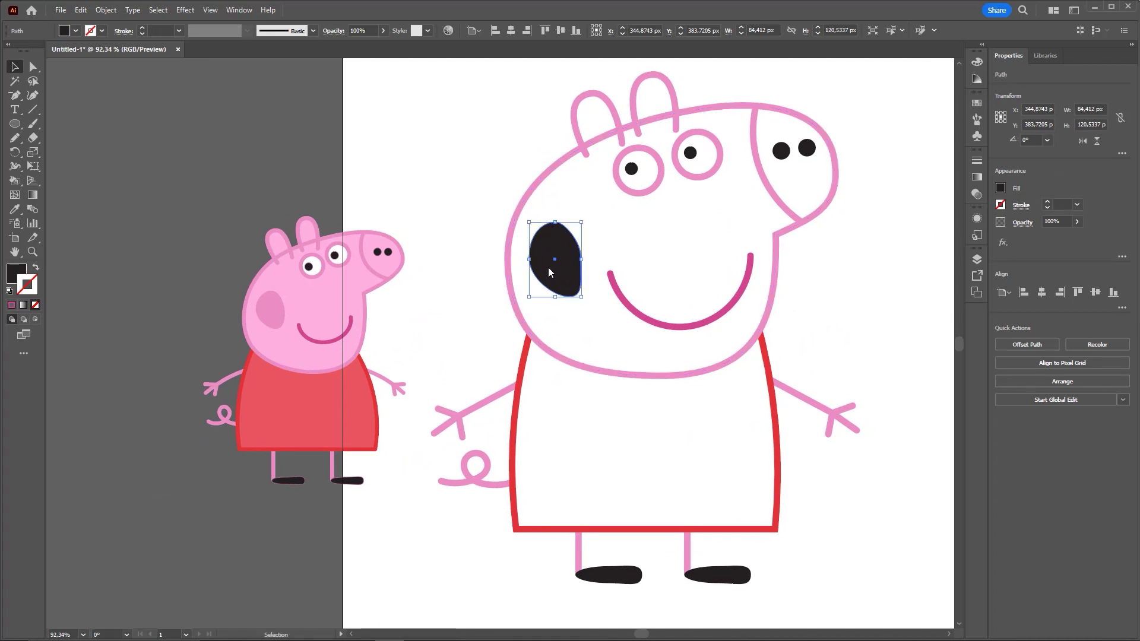
key(ctrl+shift+a)
click(565, 257)
key(ctrl)
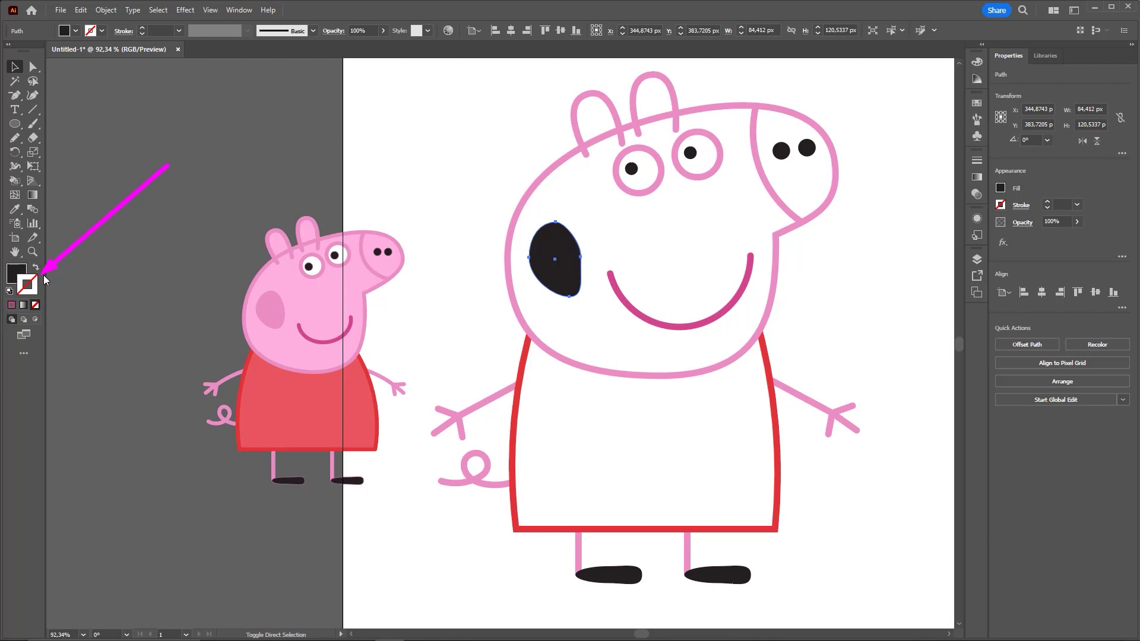
double_click(16, 272)
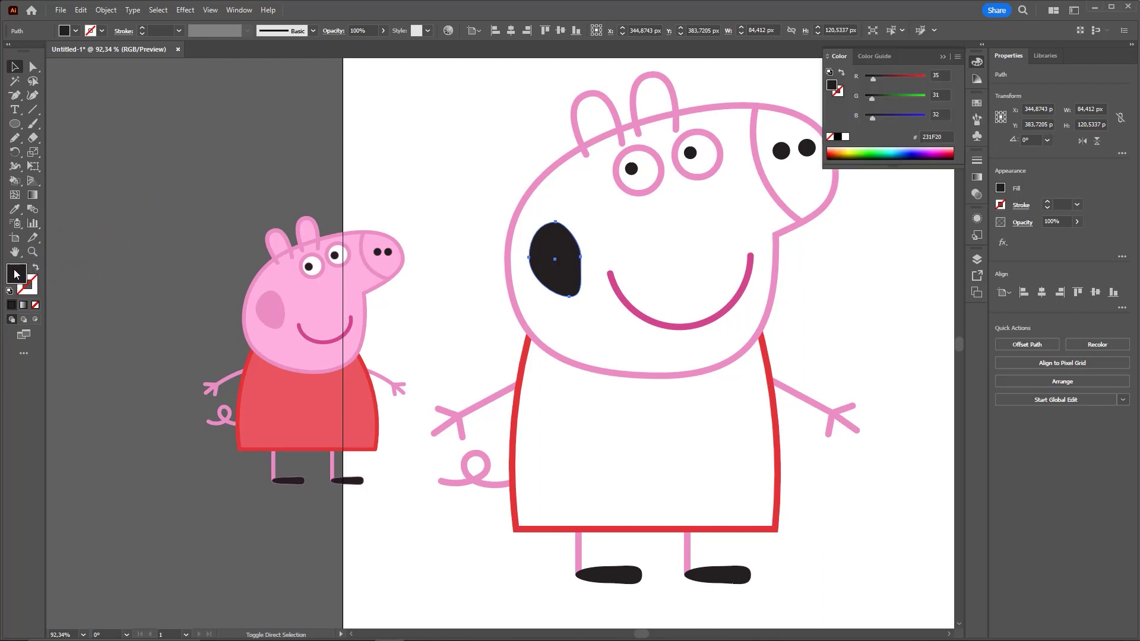
drag(824, 146, 883, 137)
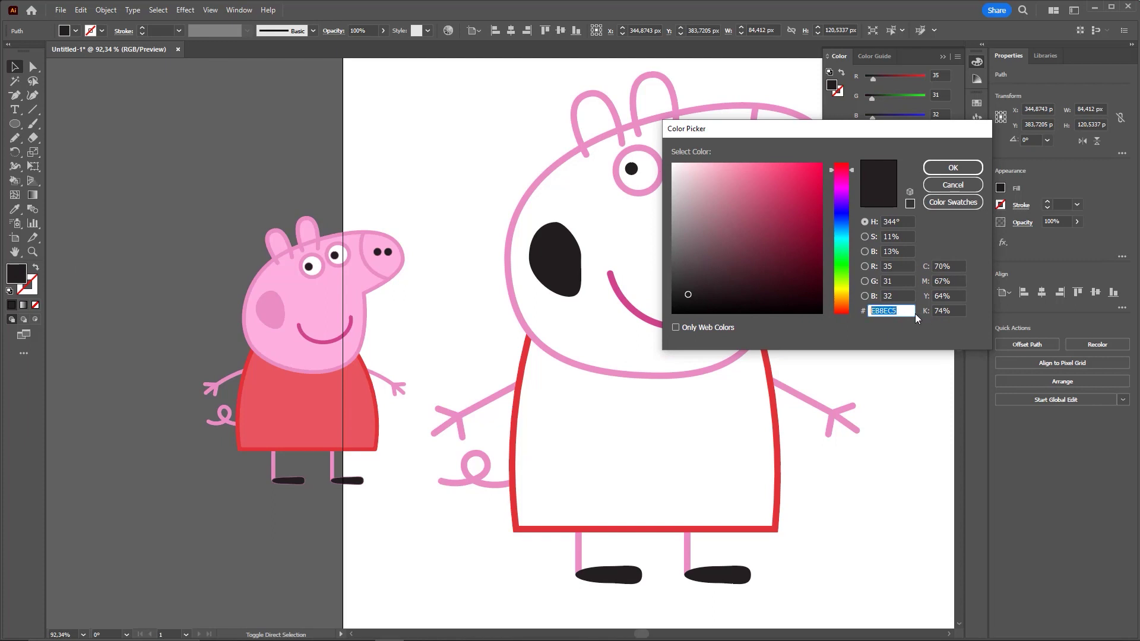
key(Return)
Step: Deselect the cheek, then select every part of the pig drawing
click(831, 315)
alt+scroll(725, 285, down, 1)
alt+scroll(712, 283, down, 1)
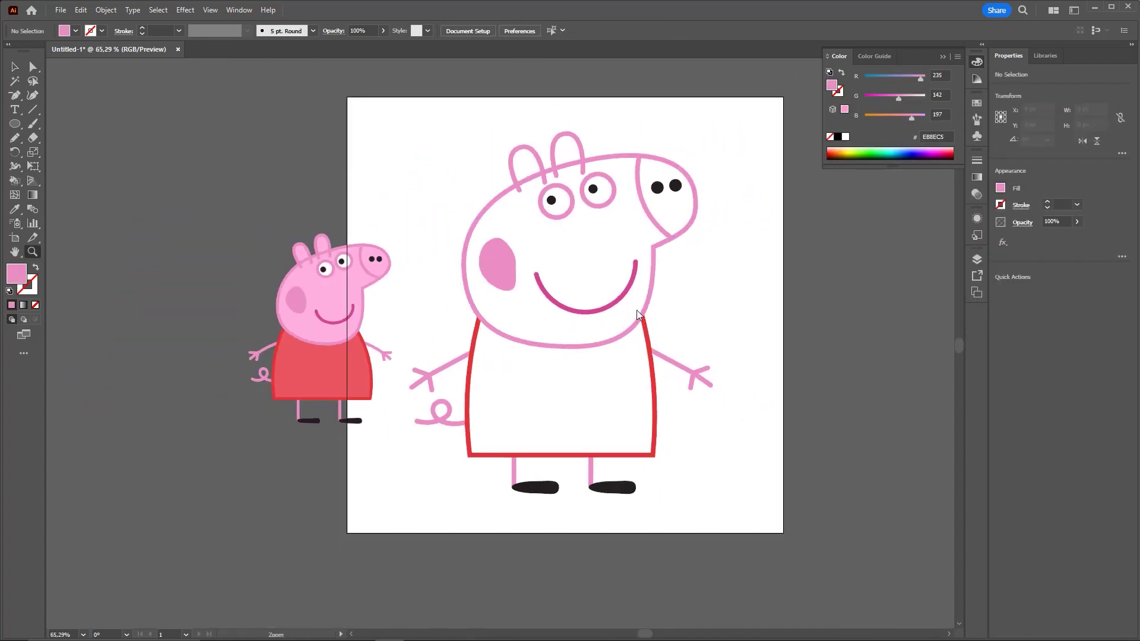
key(a)
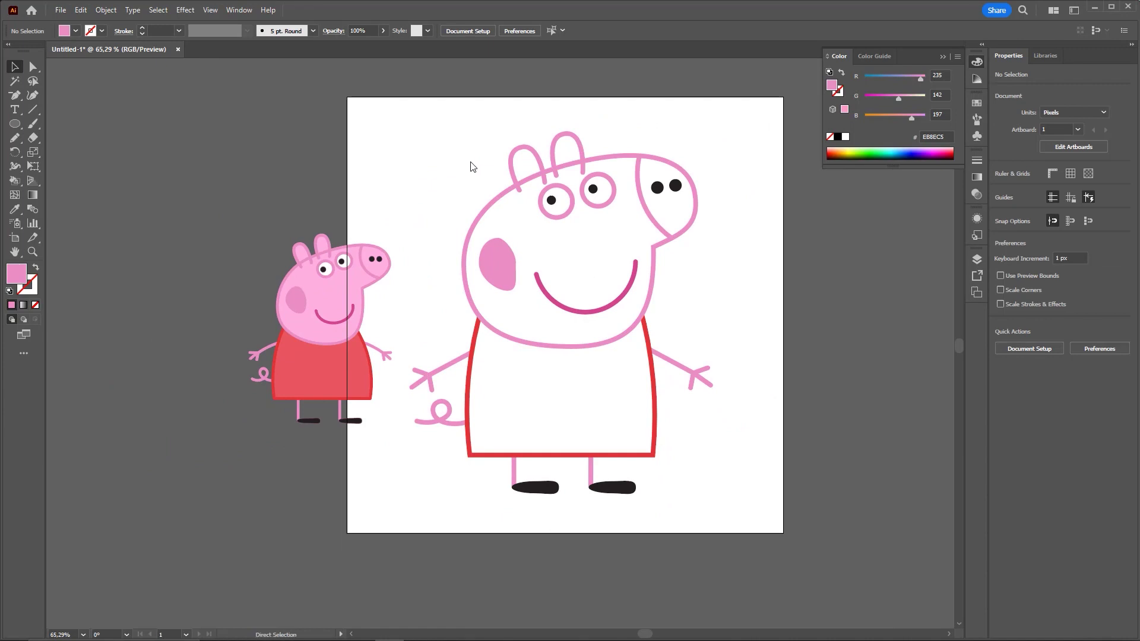
key(ctrl+a)
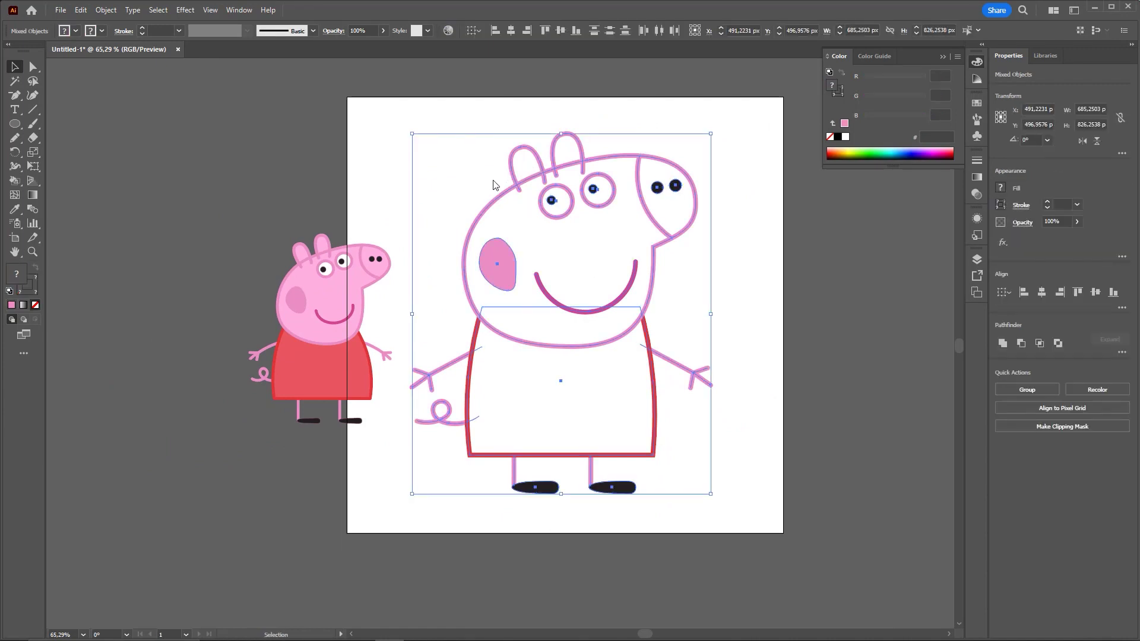
Step: Convert the selected pig drawing into a Live Paint group via Object > Live Paint > Make
click(106, 10)
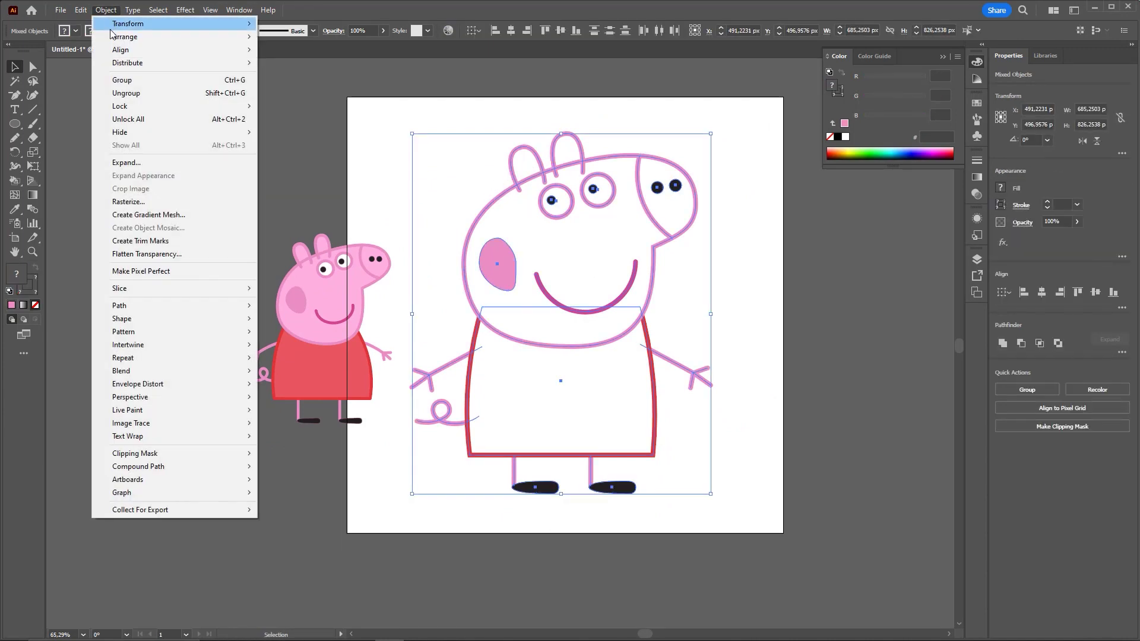
mouse_move(127, 410)
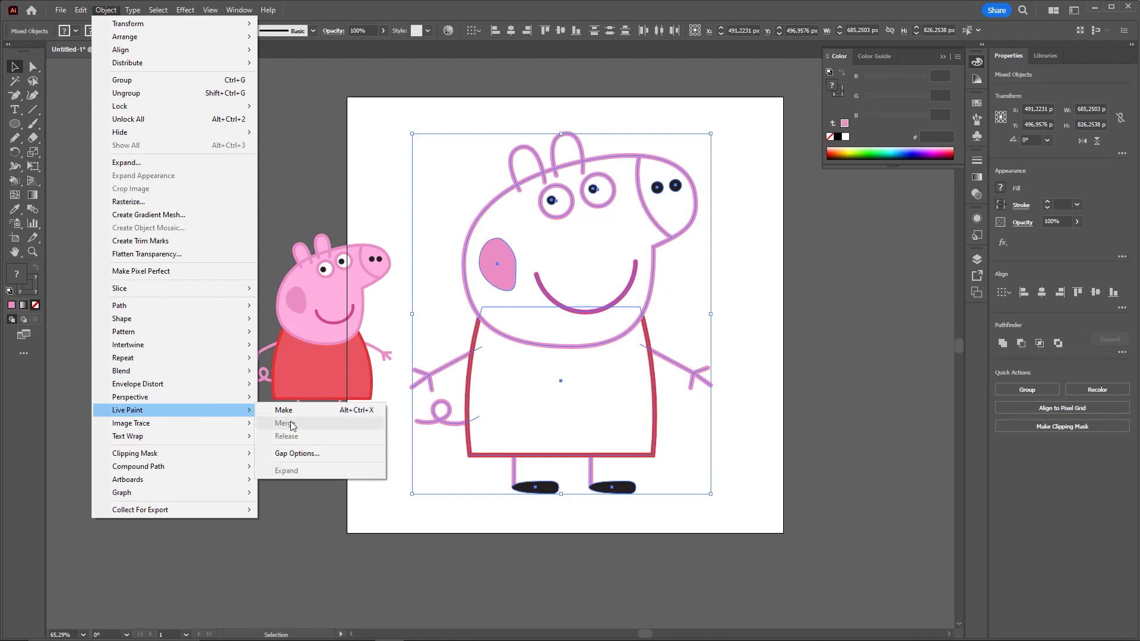
click(304, 415)
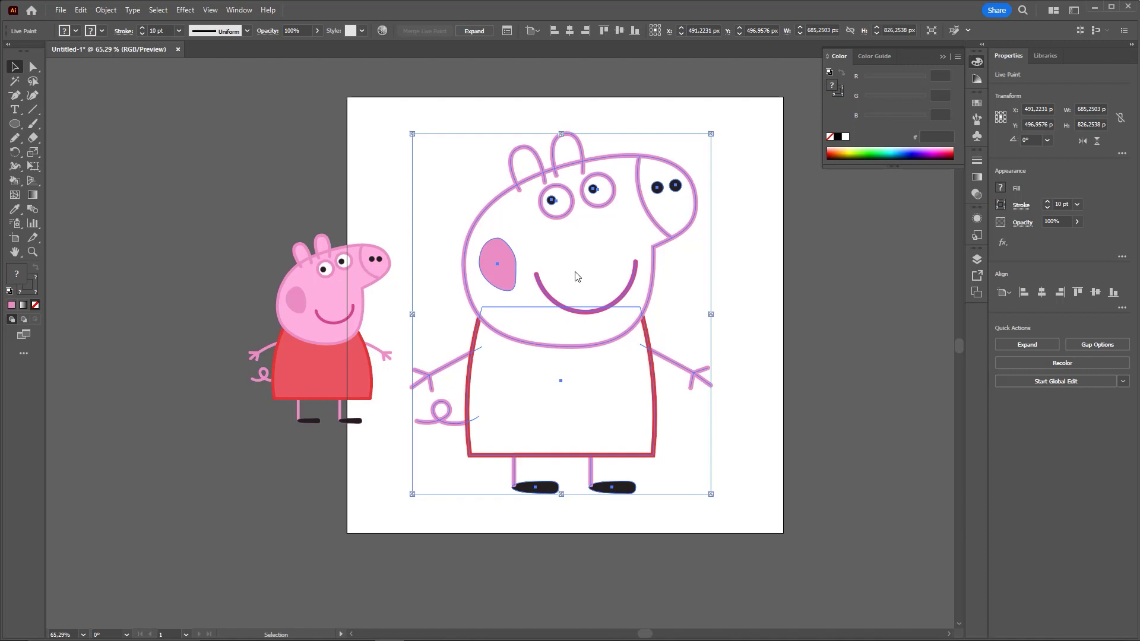
key(ctrl)
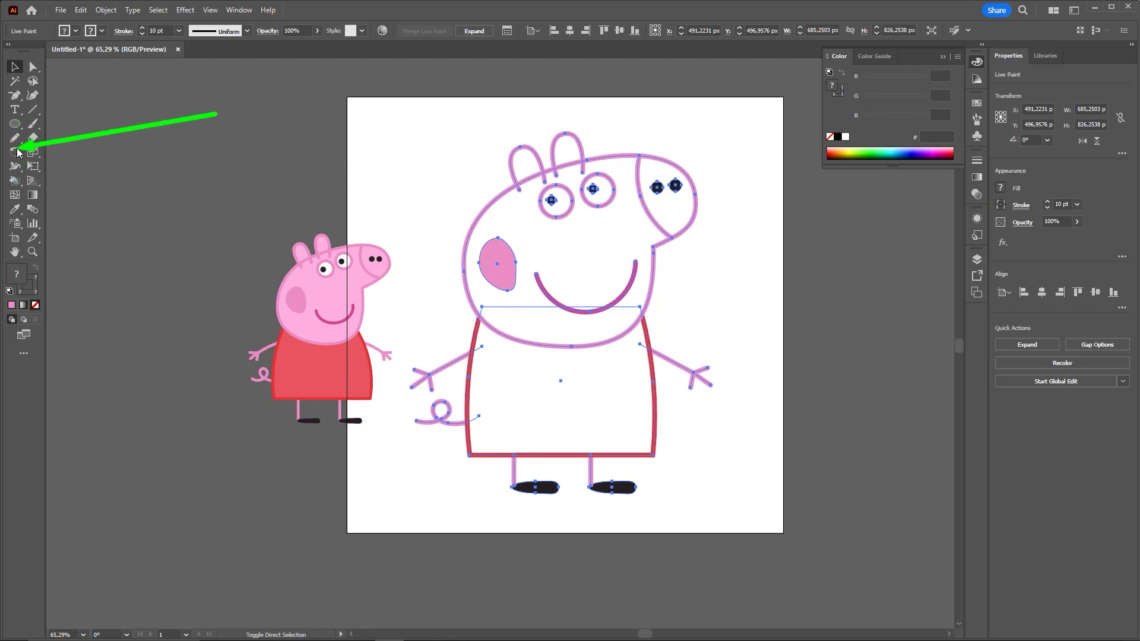
click(16, 187)
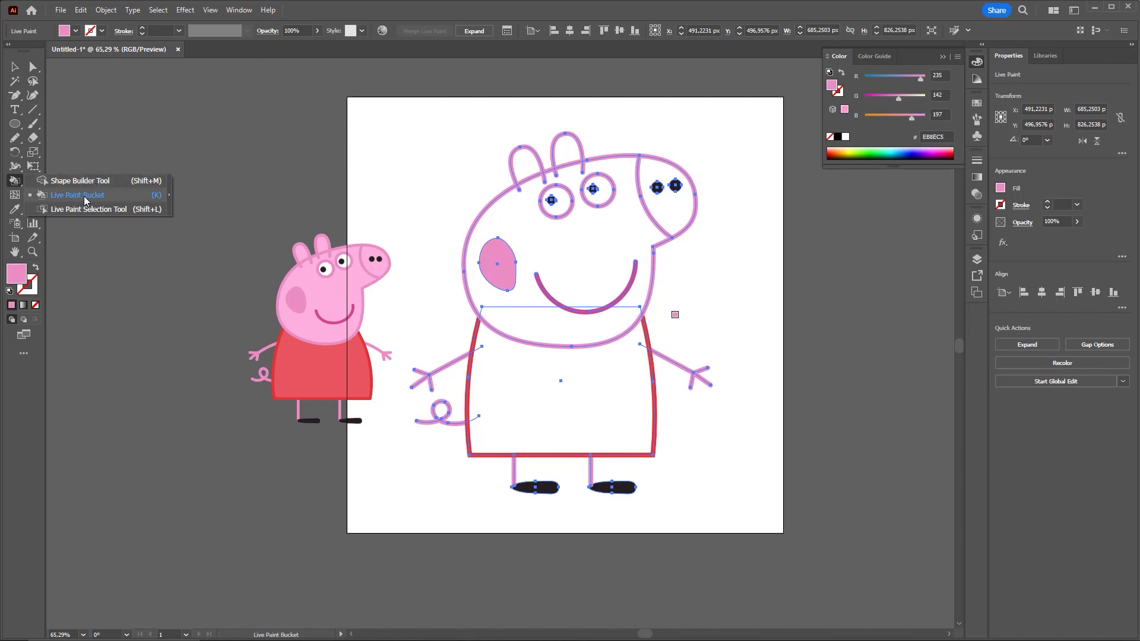
Step: With the Live Paint Bucket, set the fill colour to light pink FFB0DF
click(83, 196)
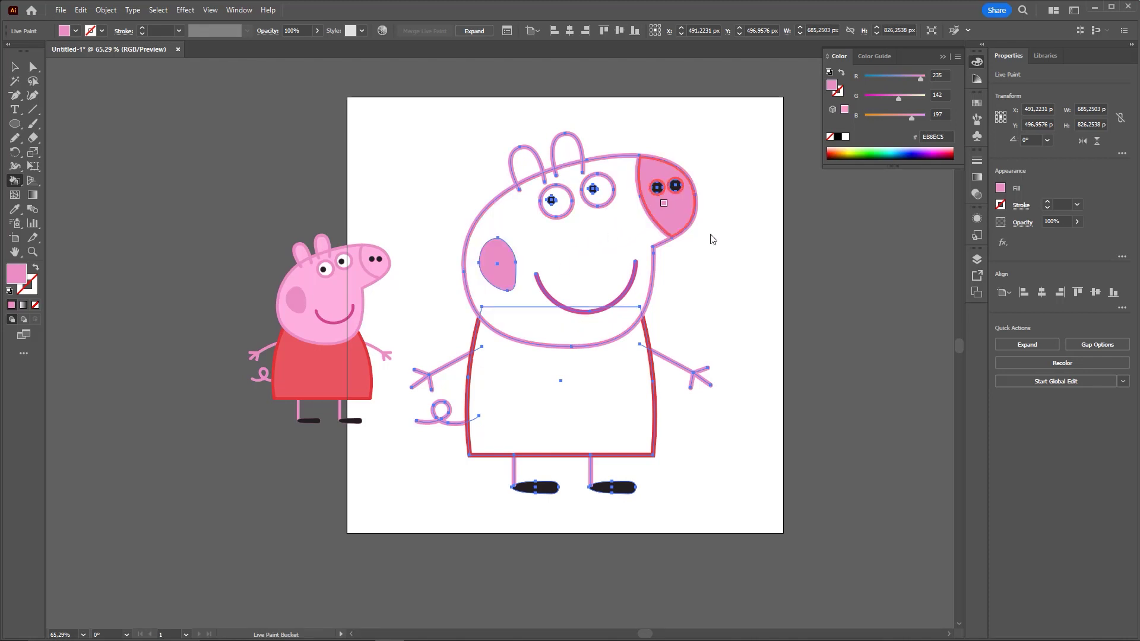
click(613, 255)
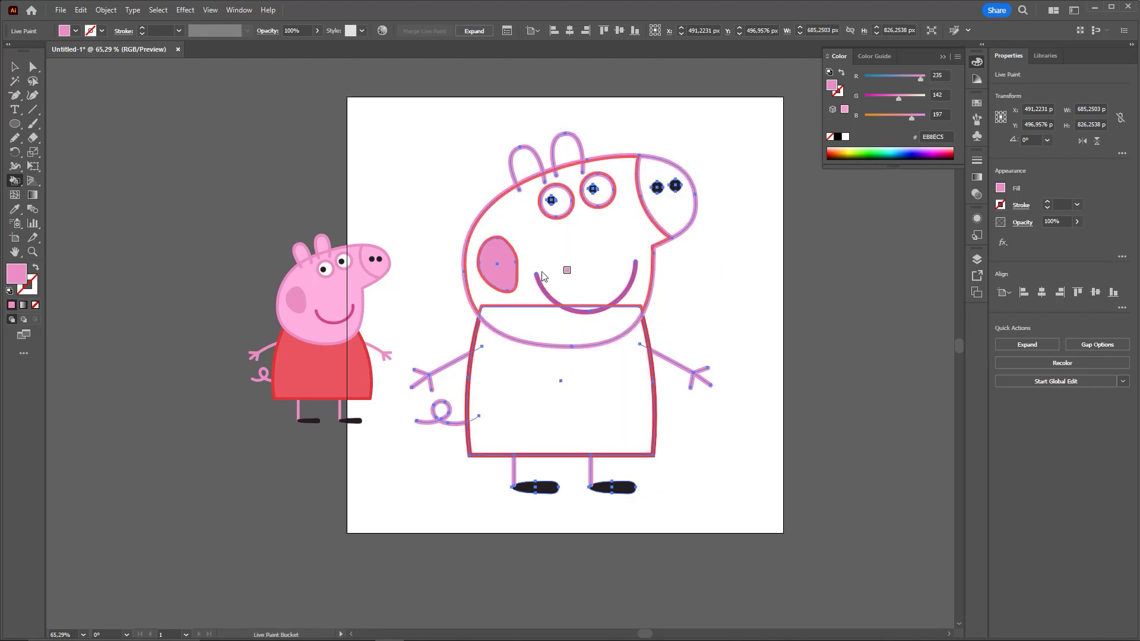
click(497, 261)
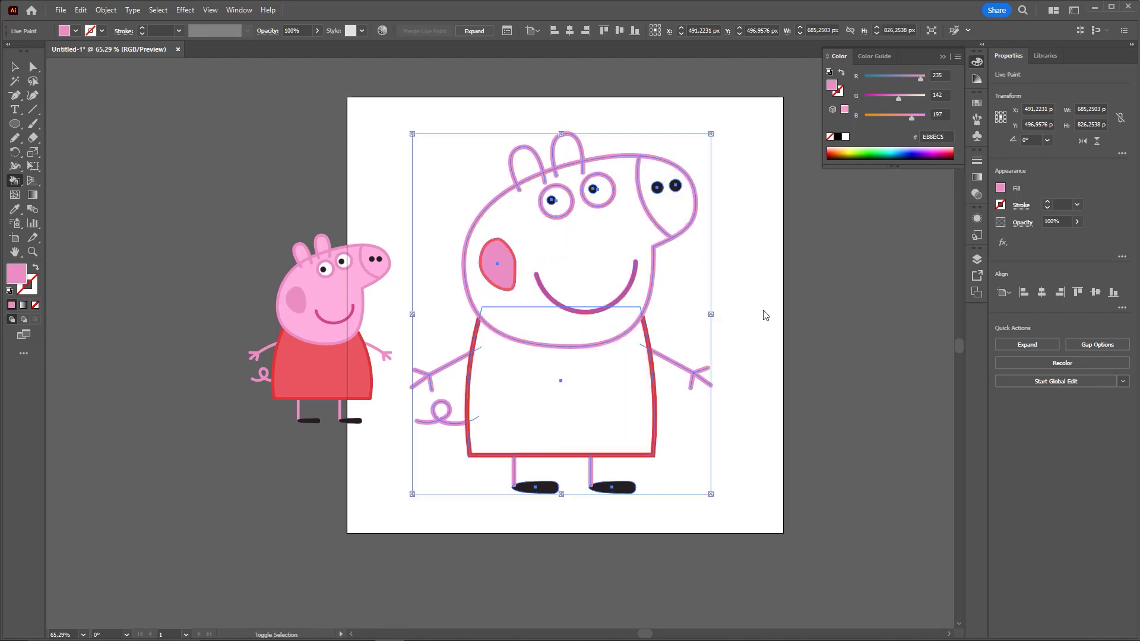
drag(743, 307, 840, 69)
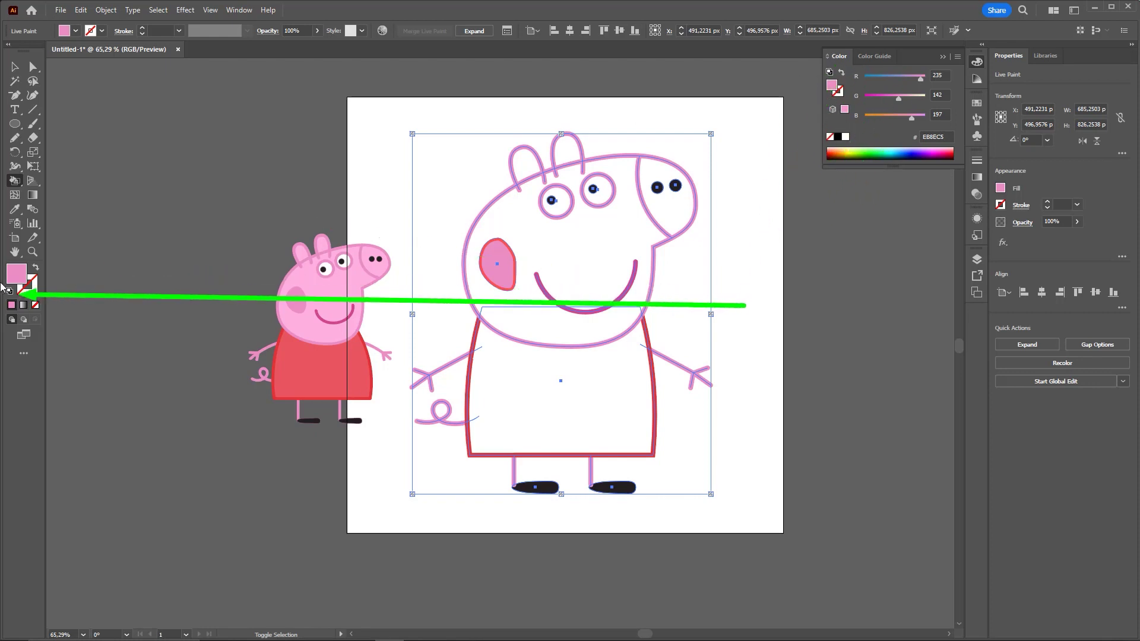
double_click(16, 274)
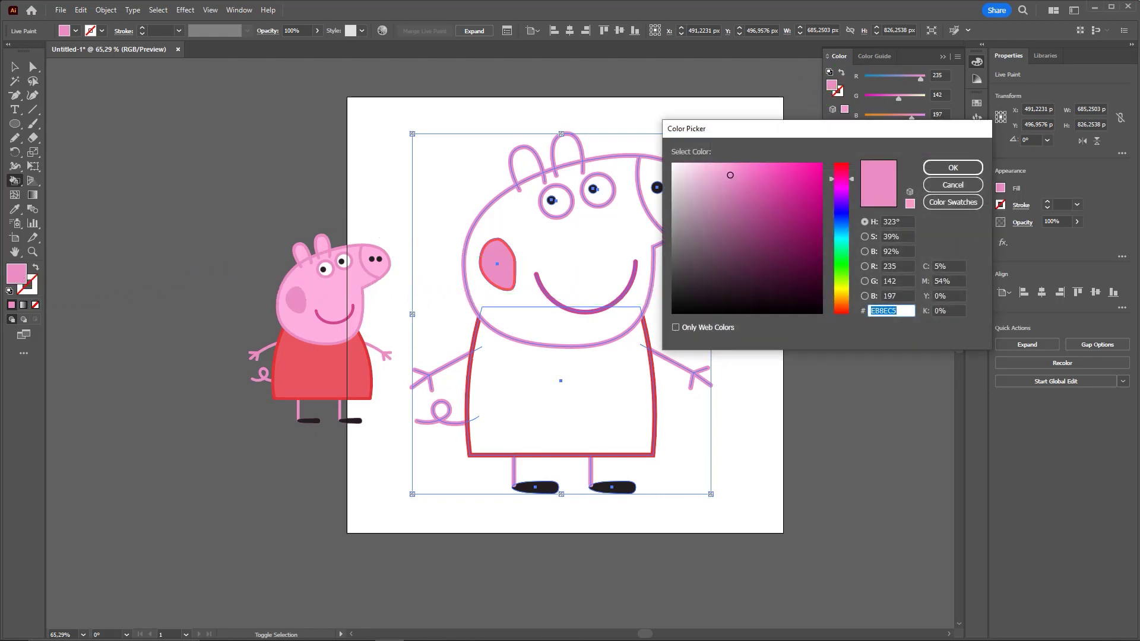
double_click(890, 312)
text(FFB0DF)
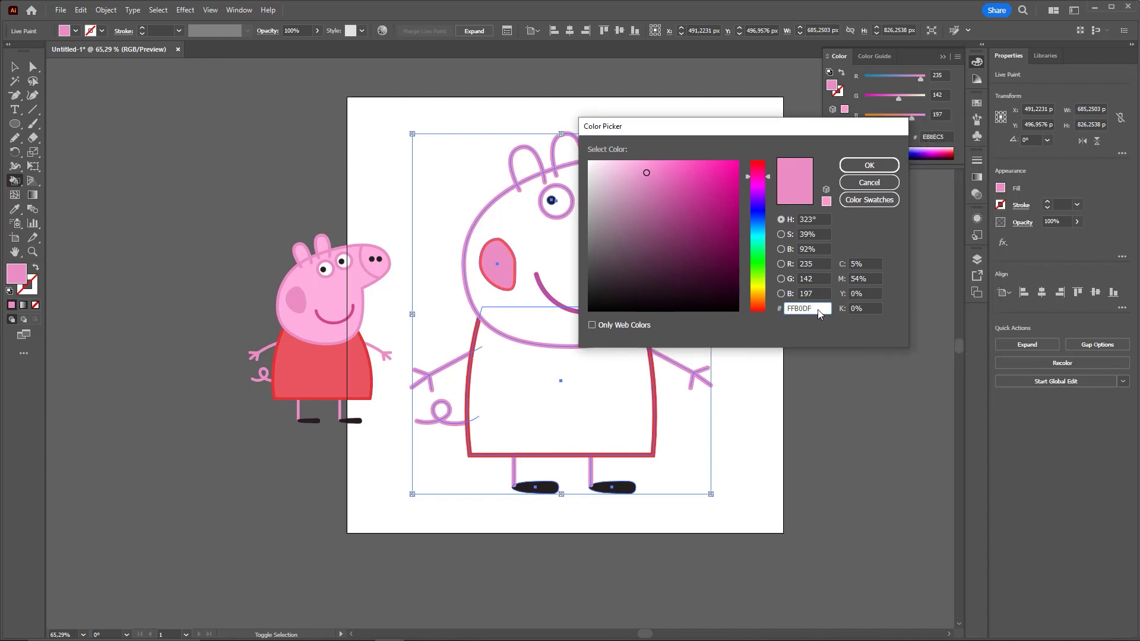
click(869, 165)
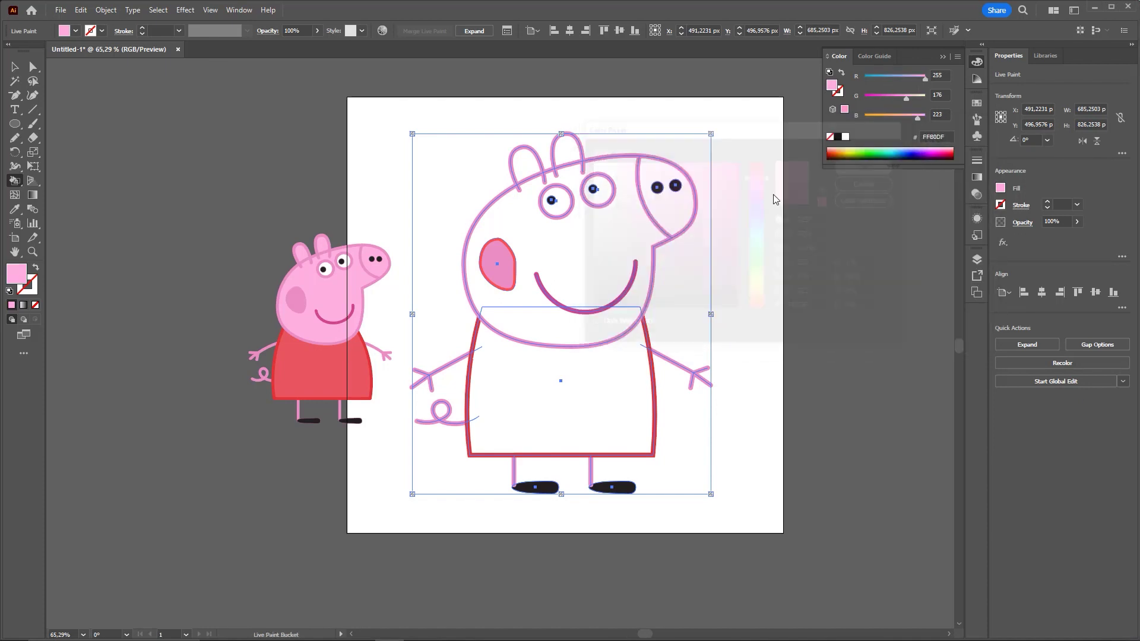
Step: Paint the pig's head, snout, chin and the gap under the smile light pink
click(605, 242)
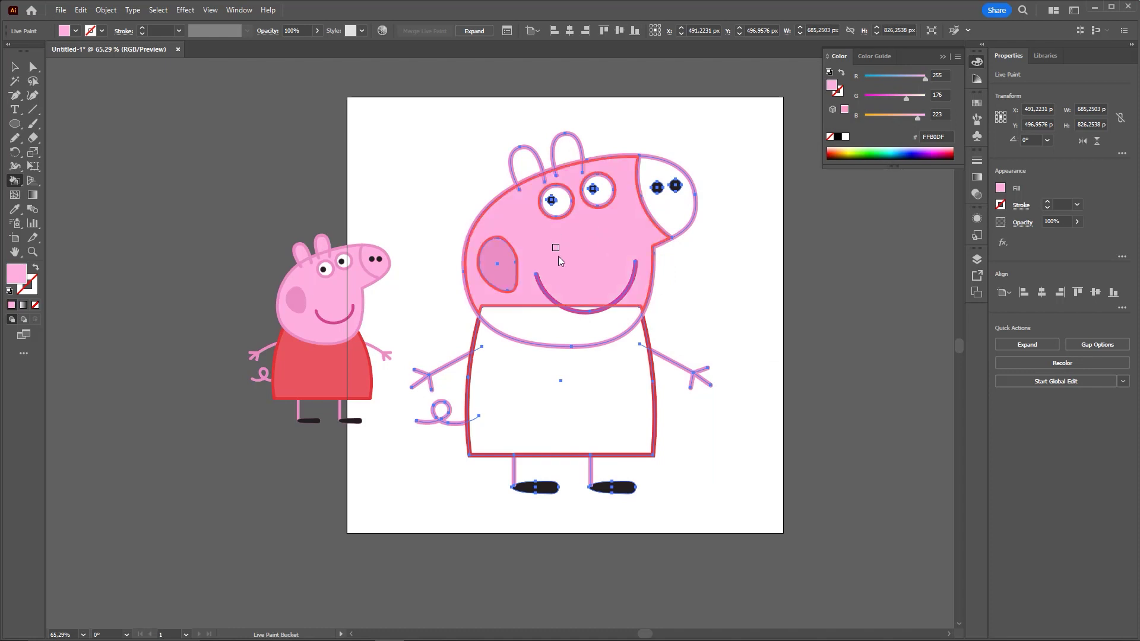
click(682, 213)
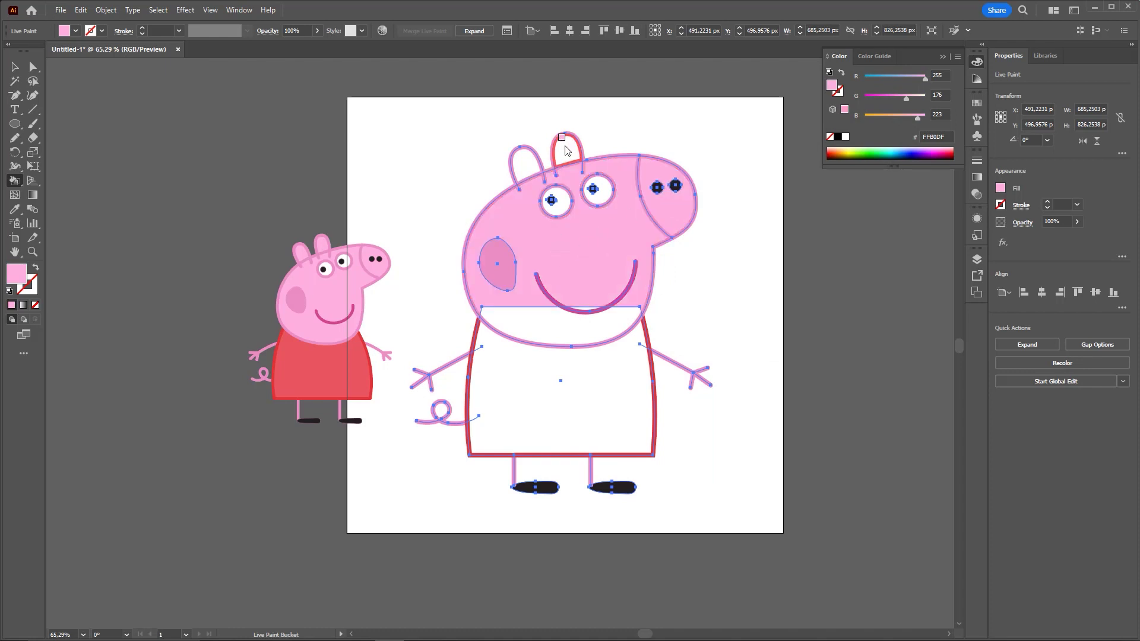
click(619, 331)
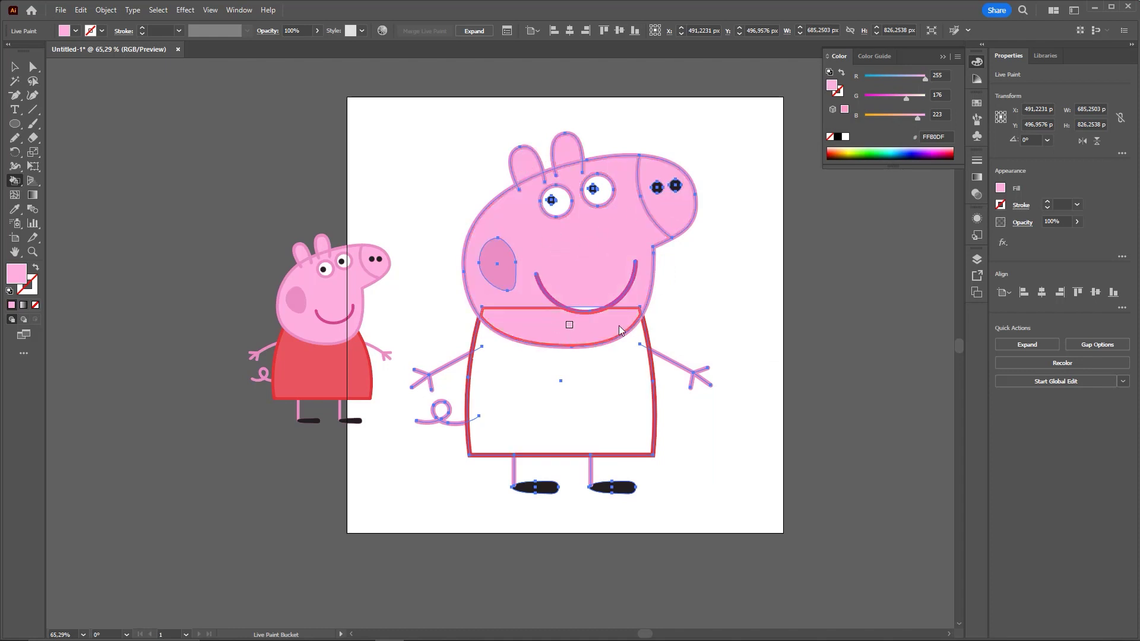
click(585, 313)
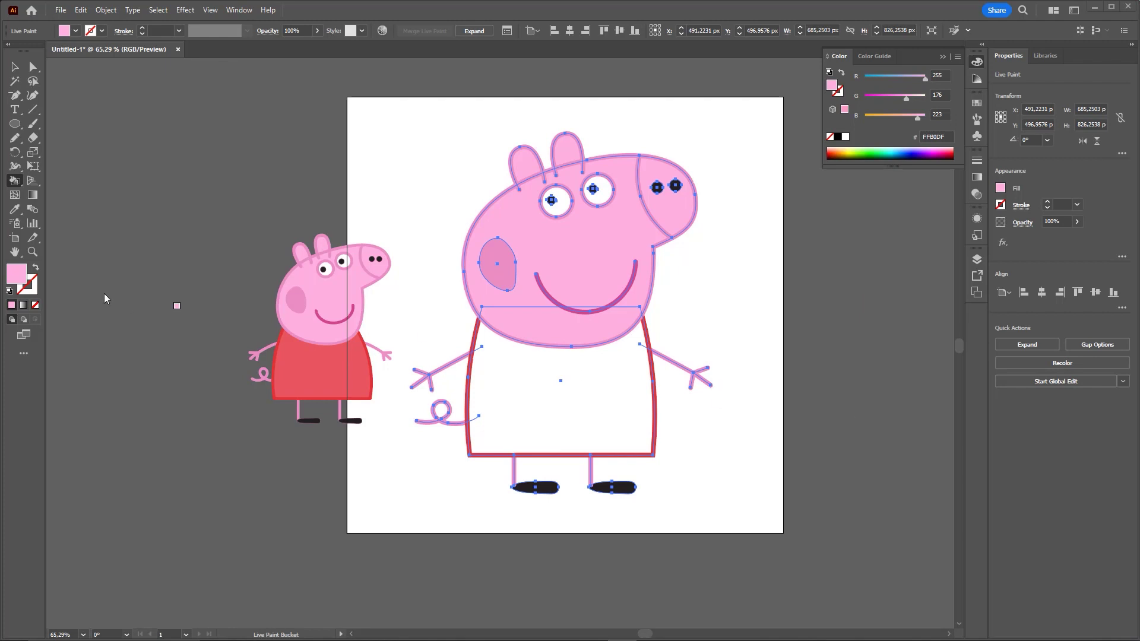
Step: Fill the pig's dress red E9565E, then clear the selection
double_click(16, 273)
text(E9565E)
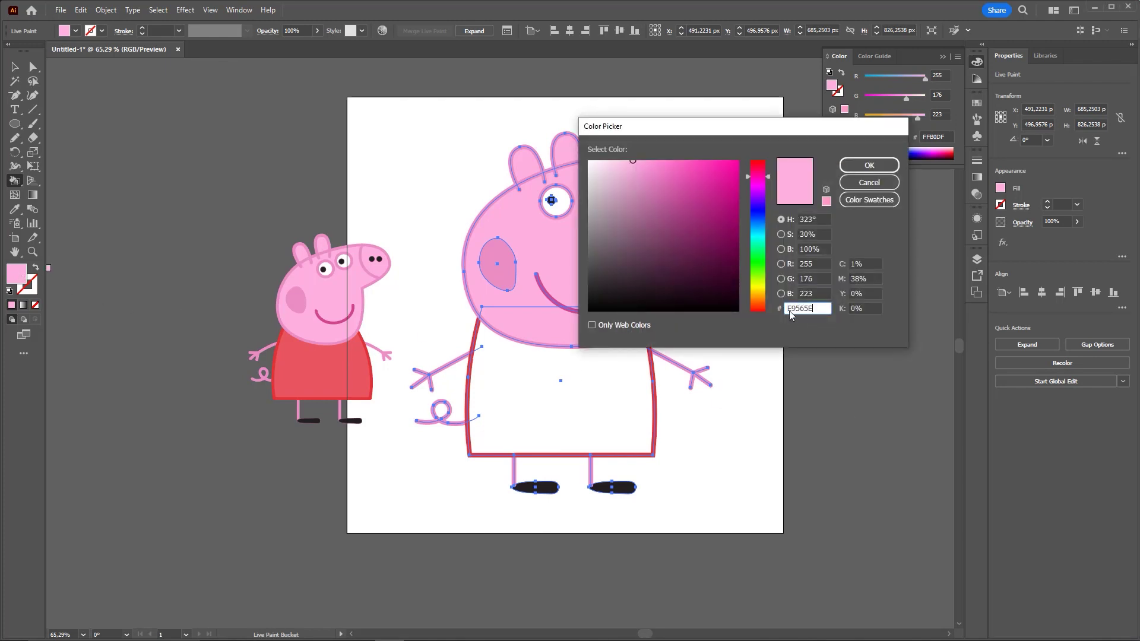
click(869, 165)
click(630, 380)
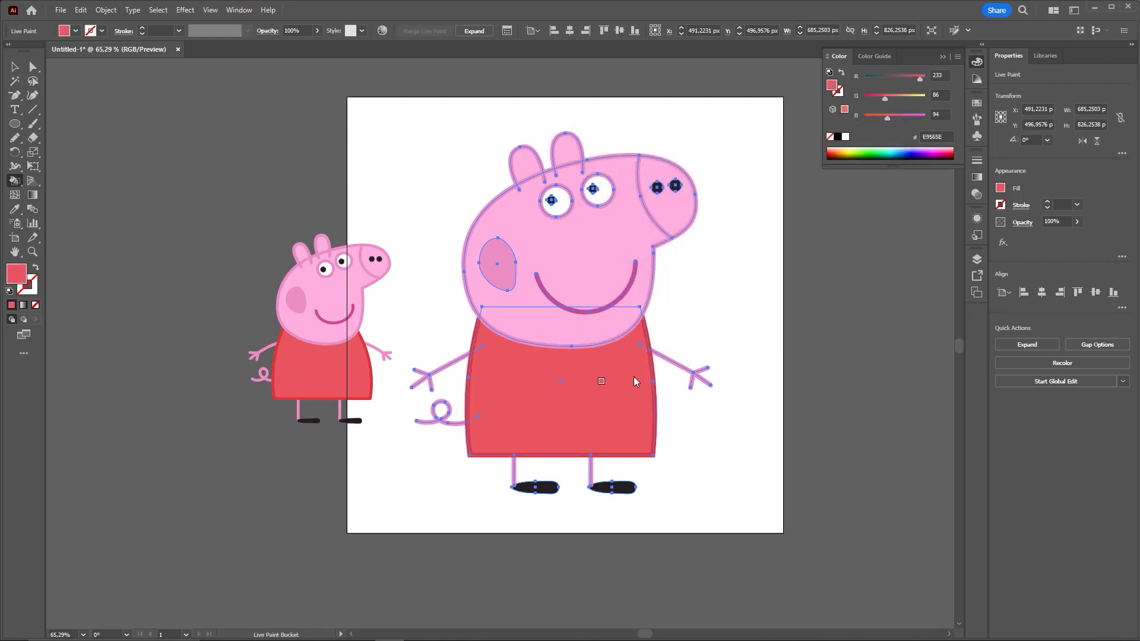
key(v)
scroll(704, 309, down, 2)
click(701, 313)
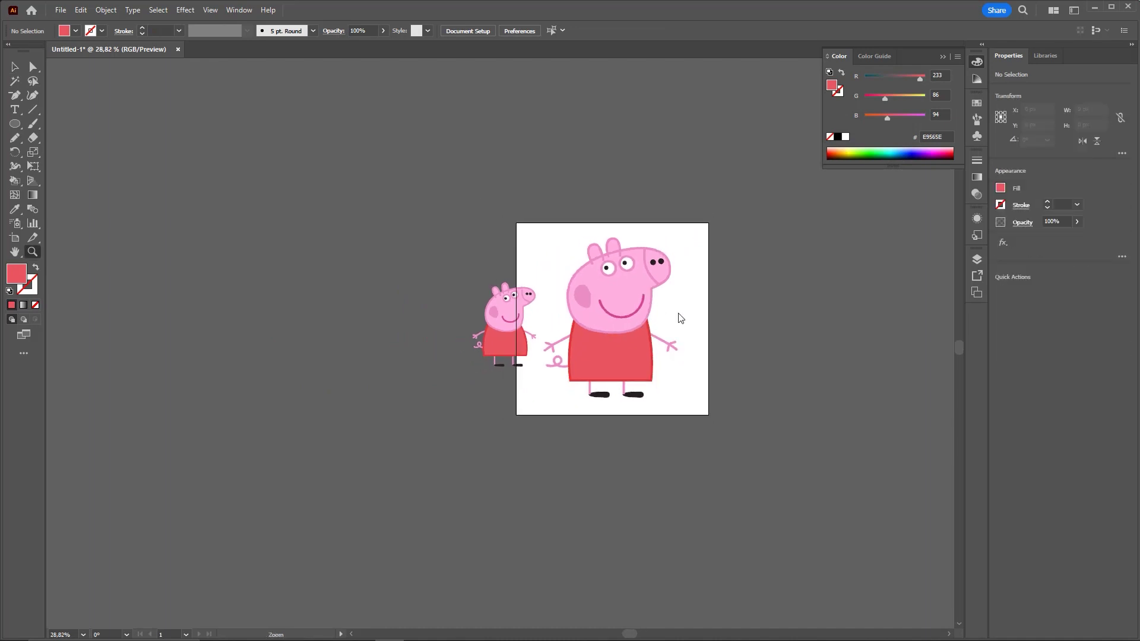
scroll(701, 313, down, 1)
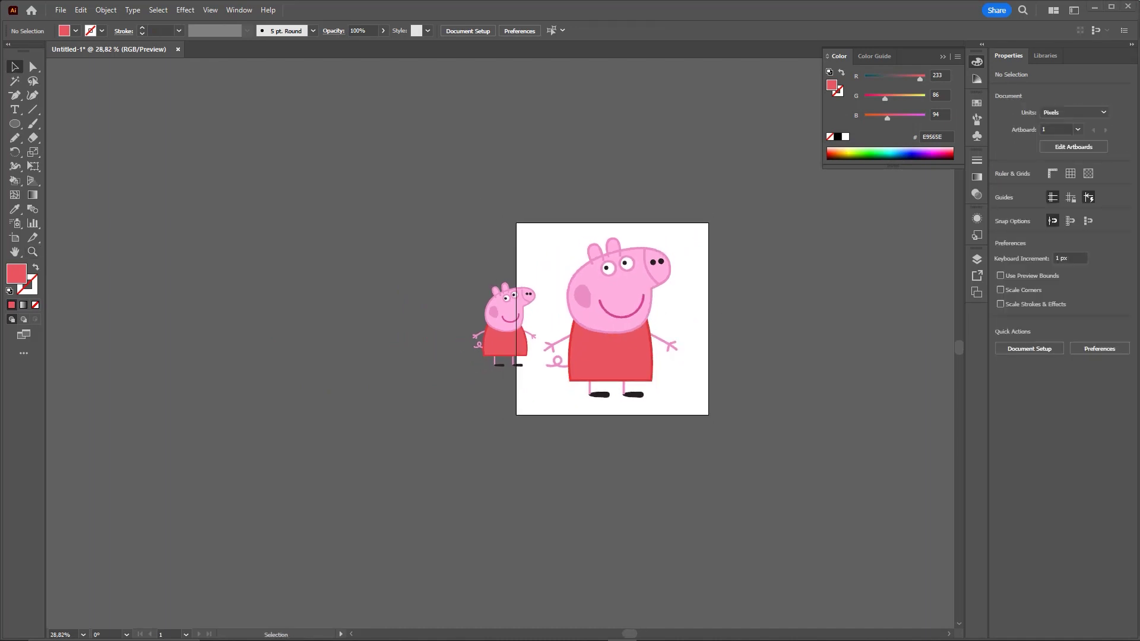